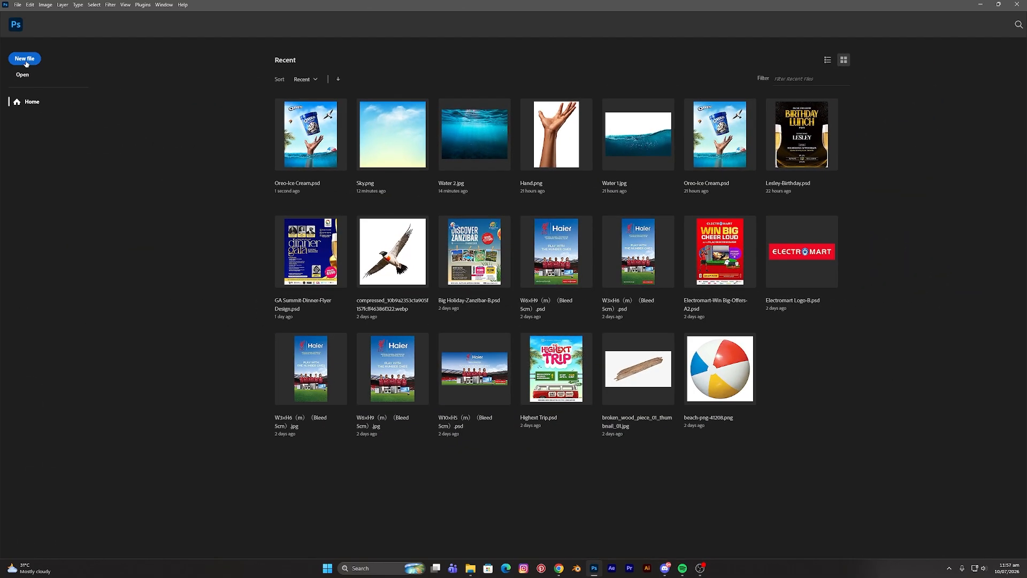
Create a new 1080 × 1350 px document at 120 pixels/inch in RGB color with a white background
click(25, 60)
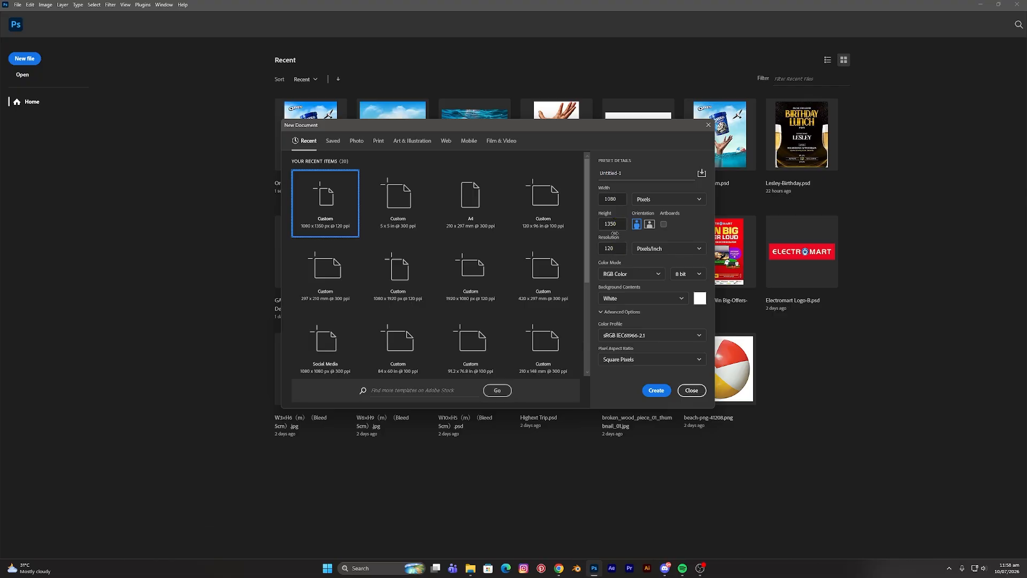
click(657, 391)
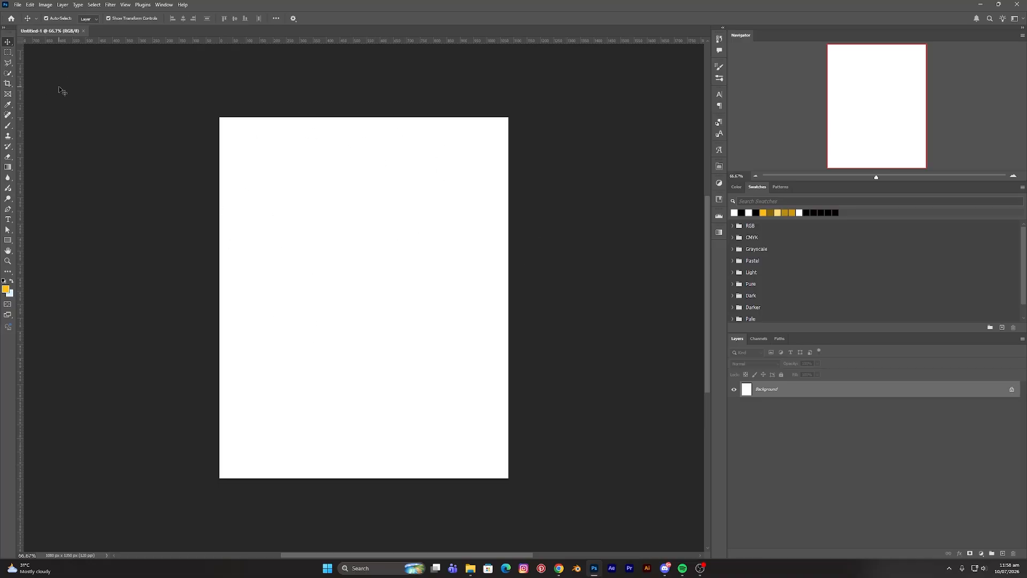
Place the Sky image from the Oreo Ice Cream Design folder and scale it to about 28% to cover the whole canvas
click(470, 571)
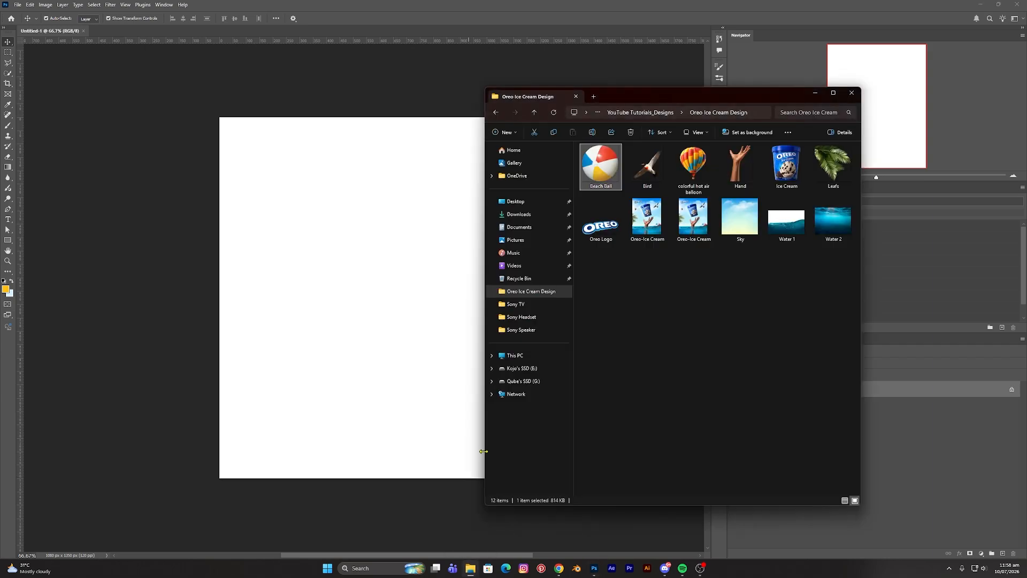
drag(741, 225, 362, 319)
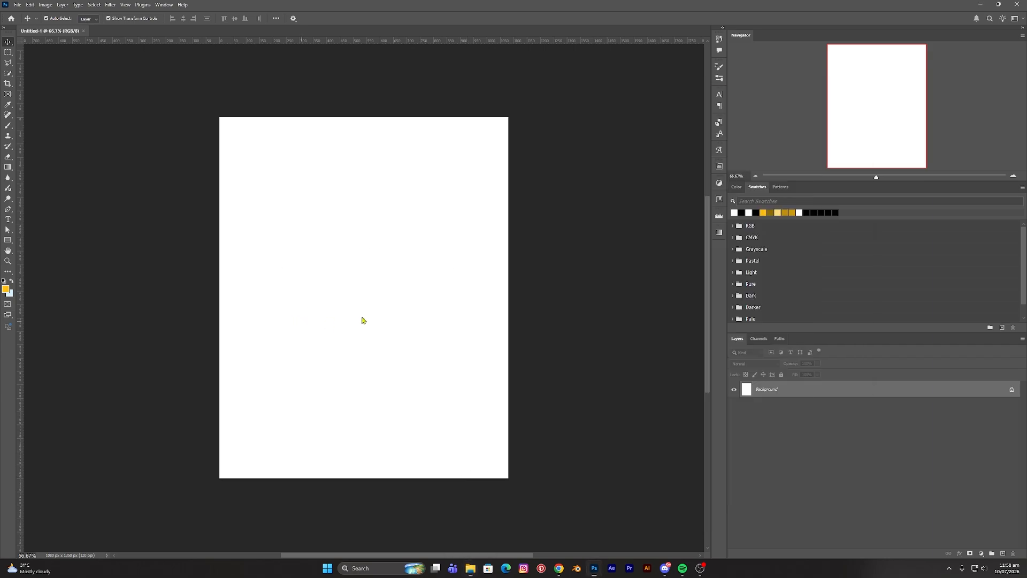
drag(367, 150, 366, 112)
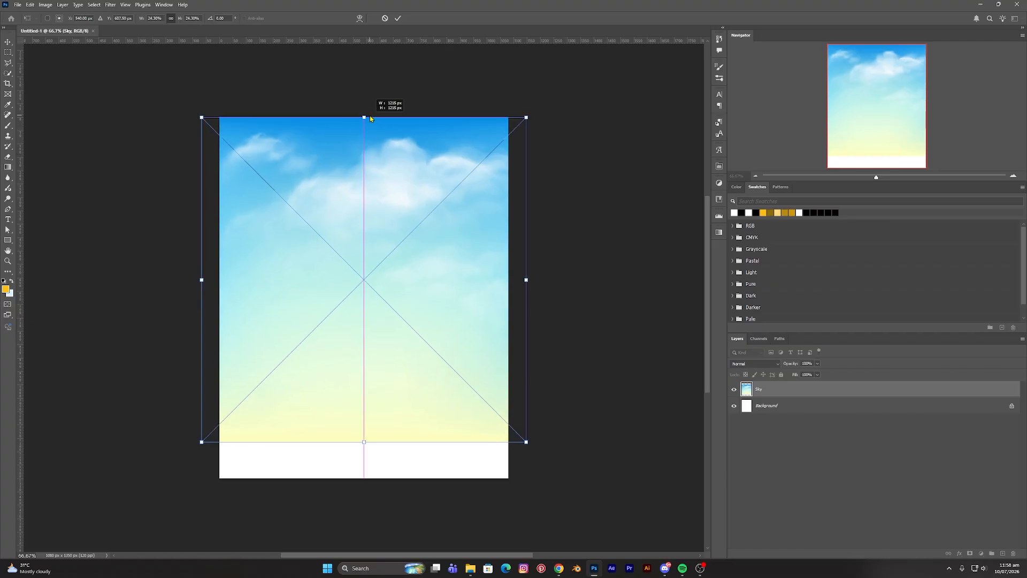
drag(364, 444, 367, 486)
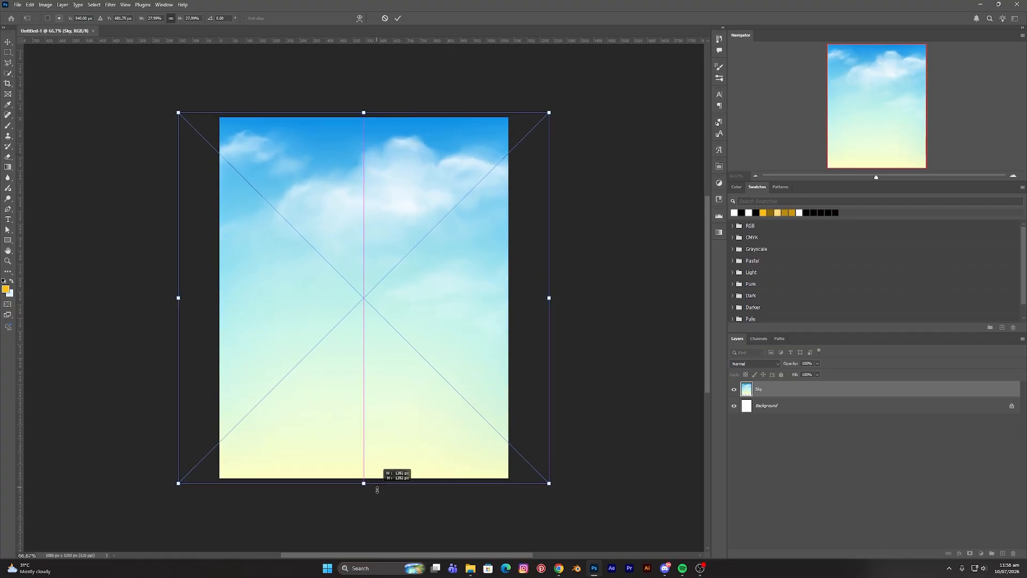
drag(380, 441, 382, 437)
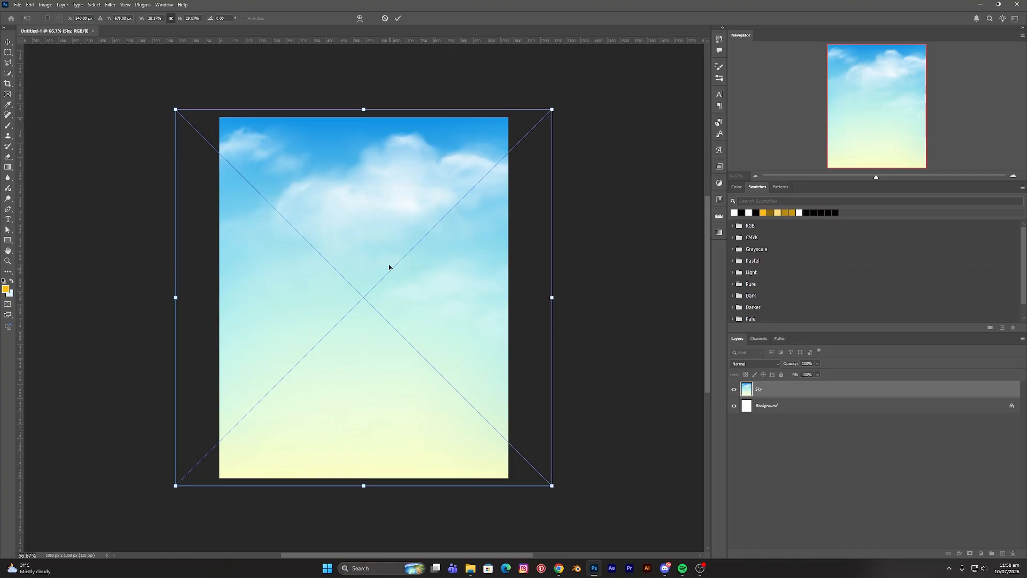
key(Return)
click(613, 424)
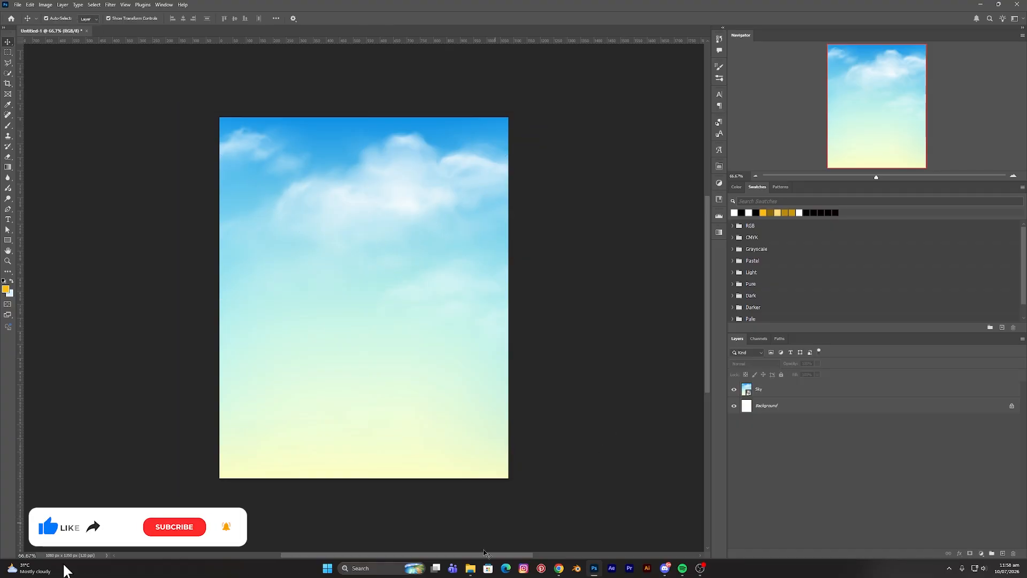
Place the Water 2 image slightly wider than the canvas and position it over the lower part of the sky
click(470, 568)
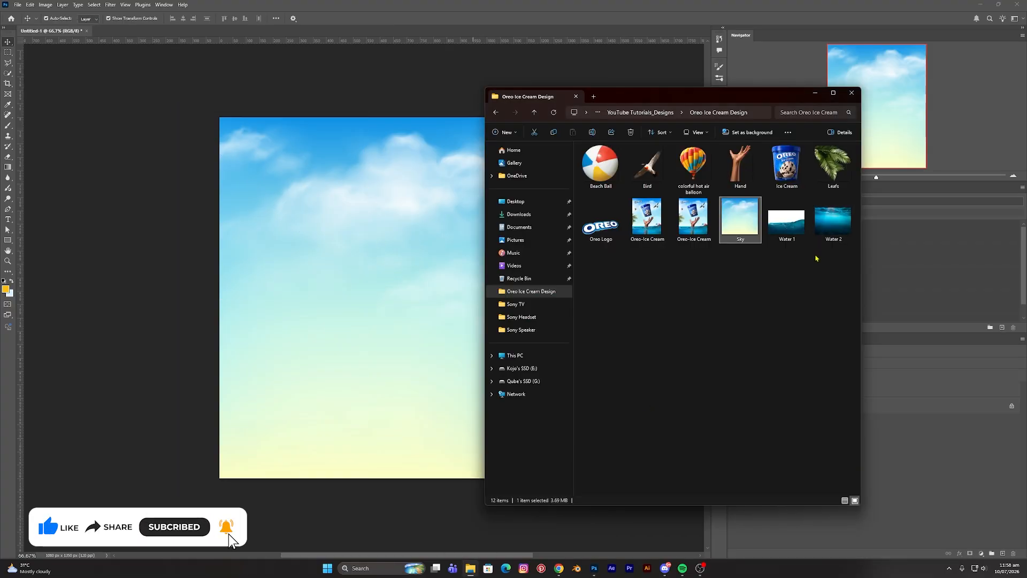
drag(838, 224, 393, 449)
drag(362, 515, 366, 527)
drag(394, 442, 393, 476)
key(Return)
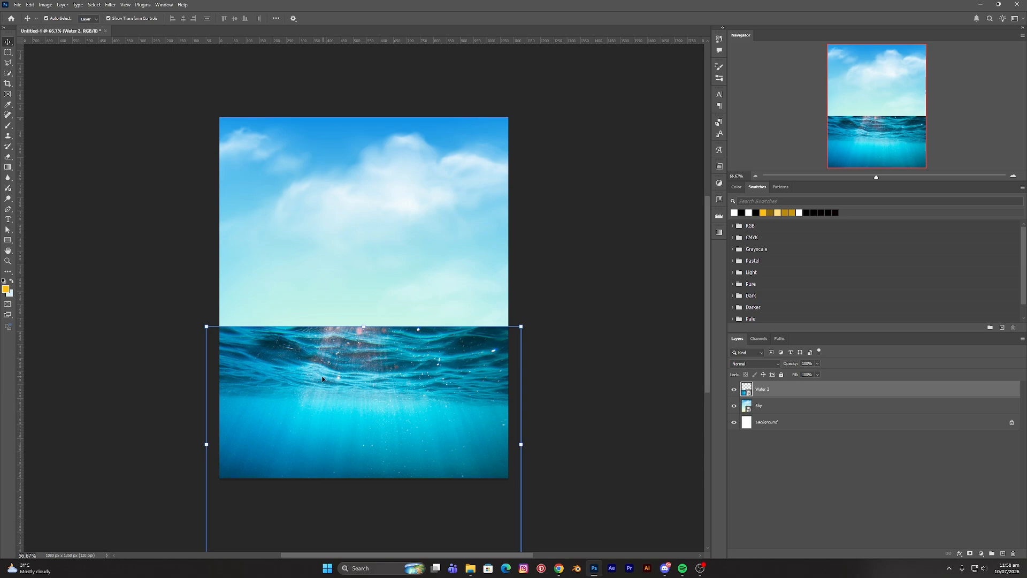
Add a layer mask to Water 2 and paint it black with a soft brush to hide the rippled water surface
click(971, 554)
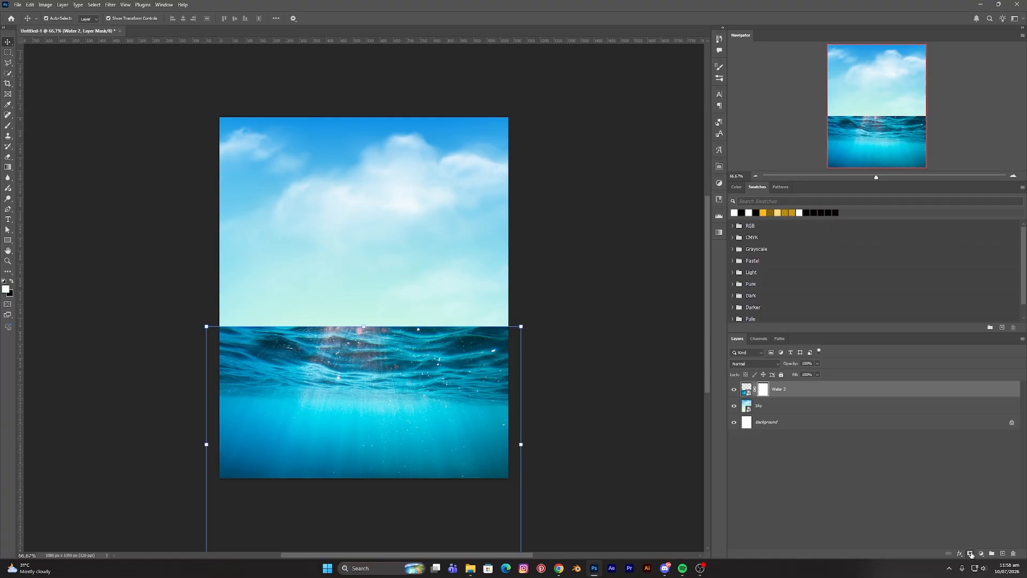
click(7, 126)
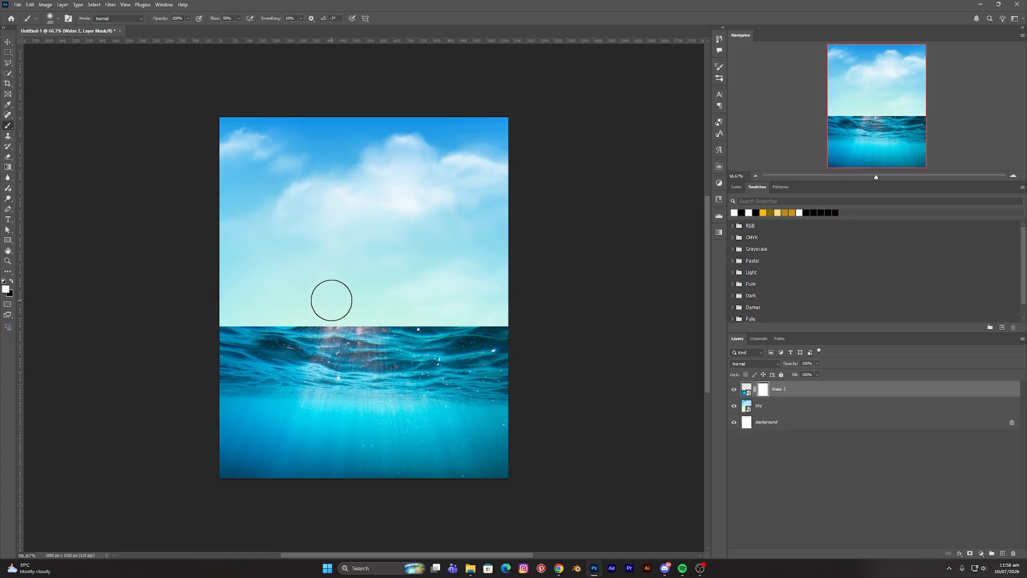
key(bracketright)
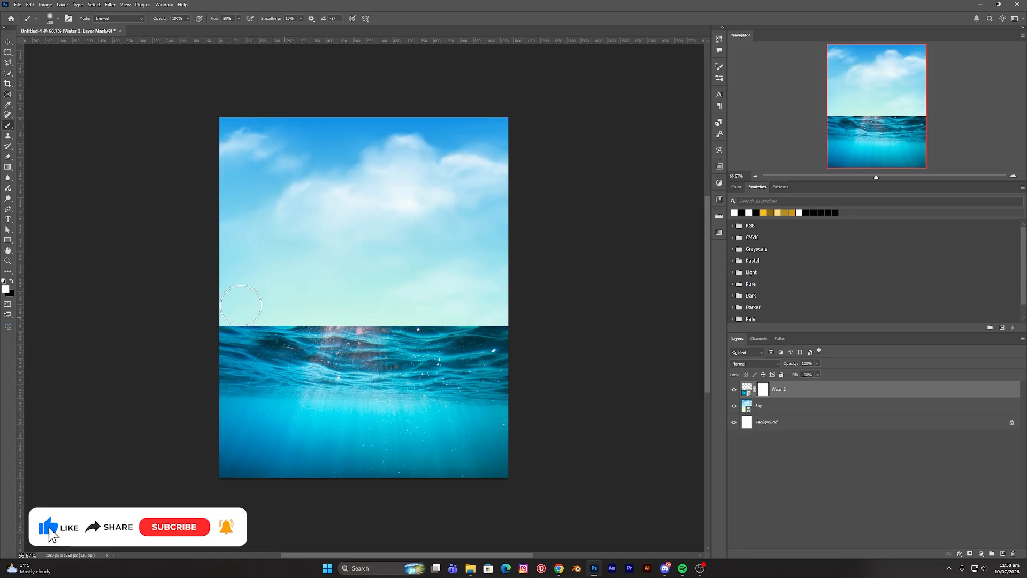
click(11, 281)
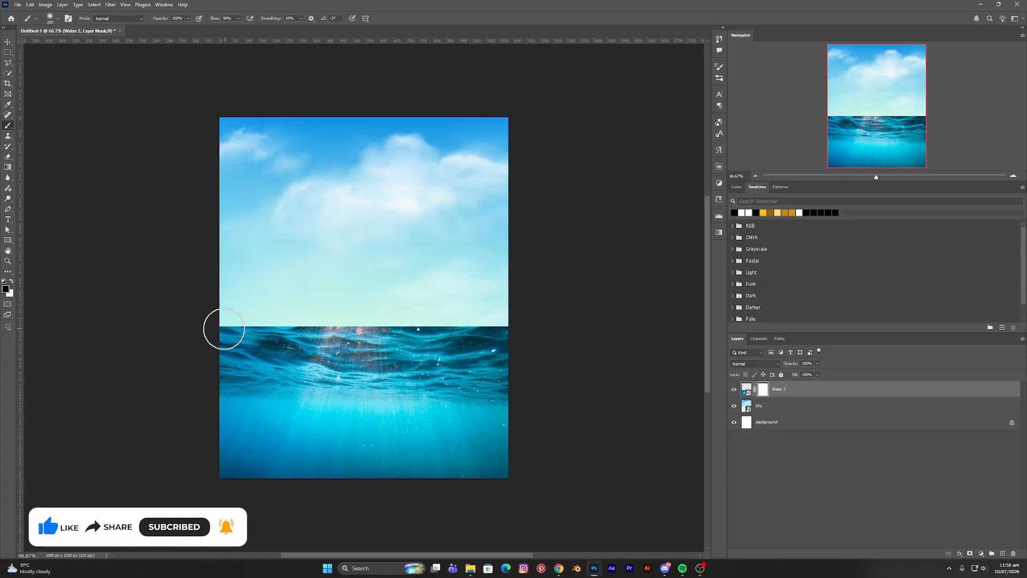
mouse_move(222, 326)
mouse_down()
mouse_move(501, 319)
mouse_move(214, 326)
mouse_move(470, 328)
mouse_move(268, 339)
mouse_move(296, 347)
mouse_move(528, 337)
mouse_move(202, 356)
mouse_move(436, 349)
mouse_move(177, 367)
mouse_move(390, 356)
mouse_move(454, 367)
mouse_move(214, 372)
mouse_move(513, 372)
mouse_move(202, 376)
mouse_move(571, 378)
mouse_move(185, 368)
mouse_move(552, 368)
mouse_up()
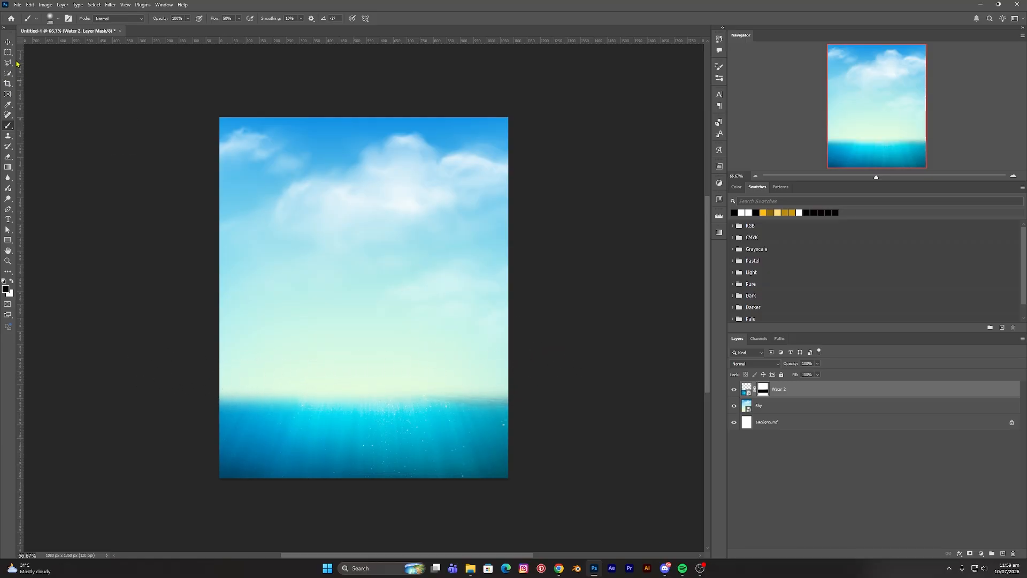
Move the masked Water 2 layer slightly up and brush along its upper edge on the mask to even it out
click(8, 42)
drag(454, 444, 452, 417)
click(588, 417)
click(769, 392)
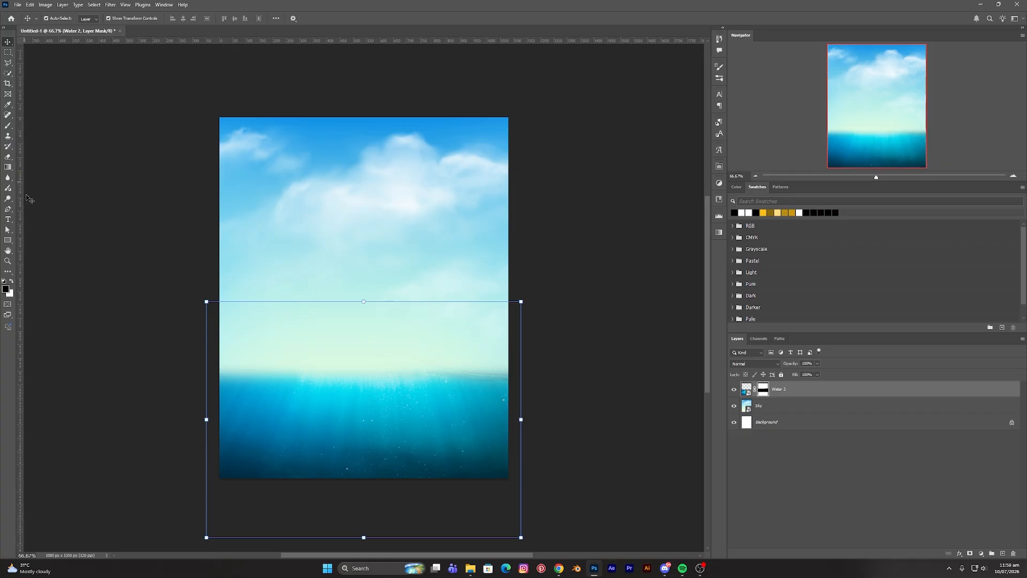
click(8, 127)
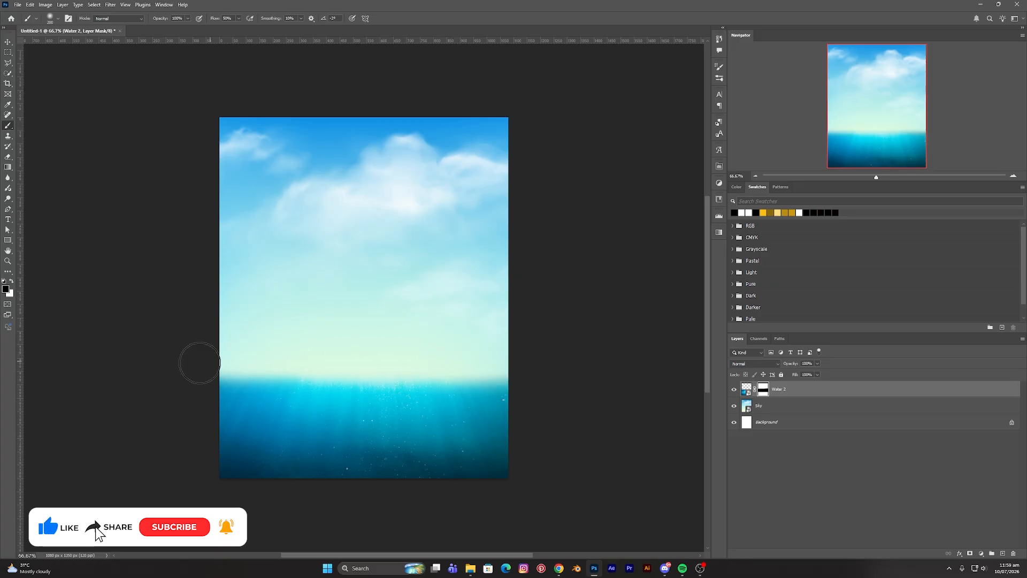
click(8, 42)
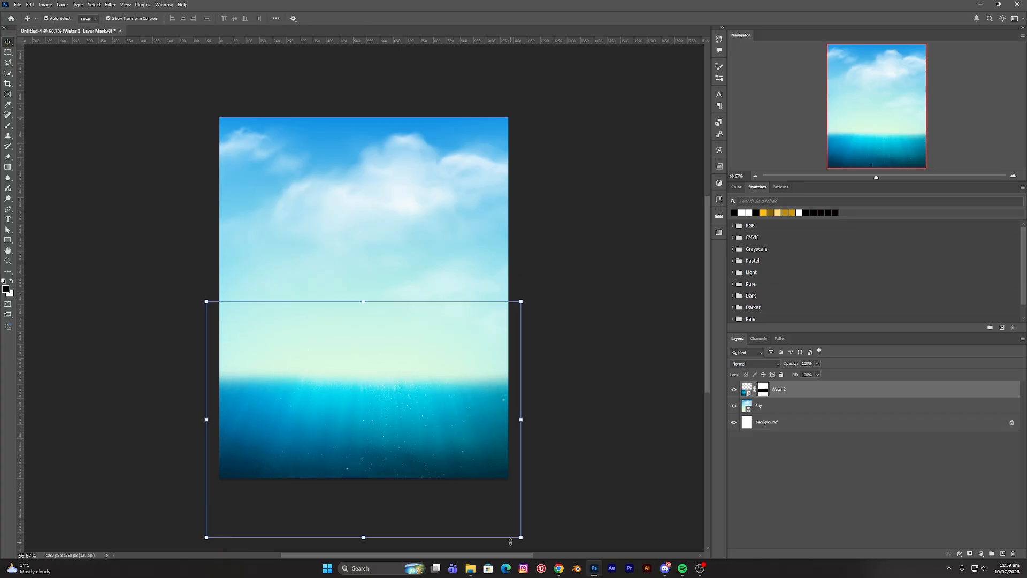
Place the Water 1 image, enlarge it slightly beyond both canvas sides, and lower it over the upper edge of Water 2
click(470, 568)
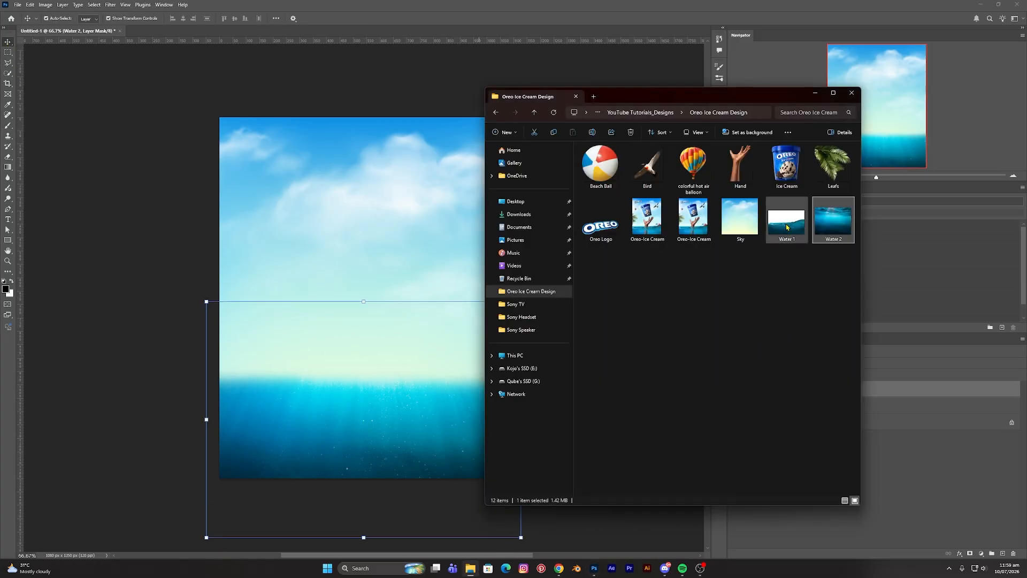
drag(787, 219, 362, 362)
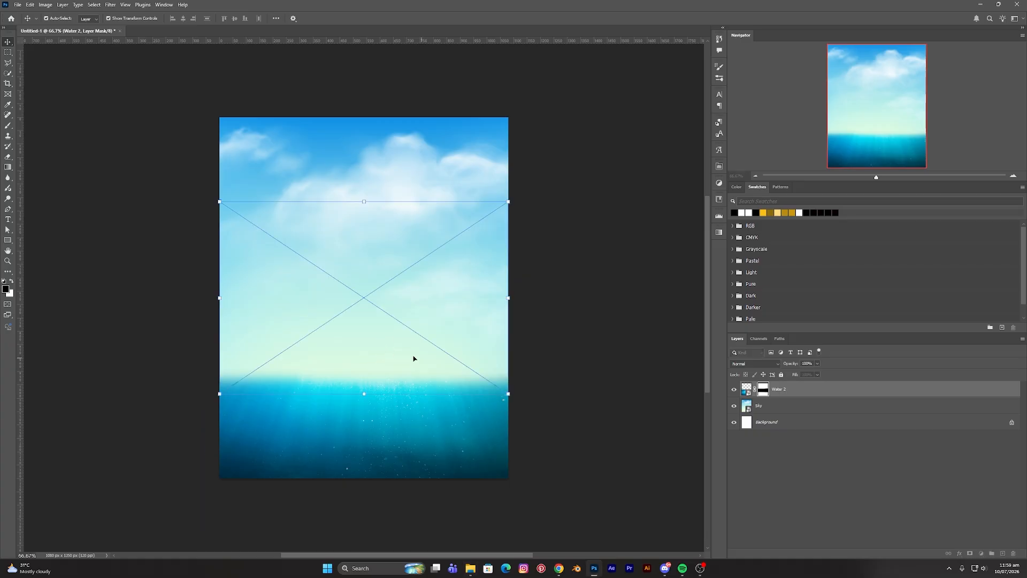
drag(410, 316, 416, 344)
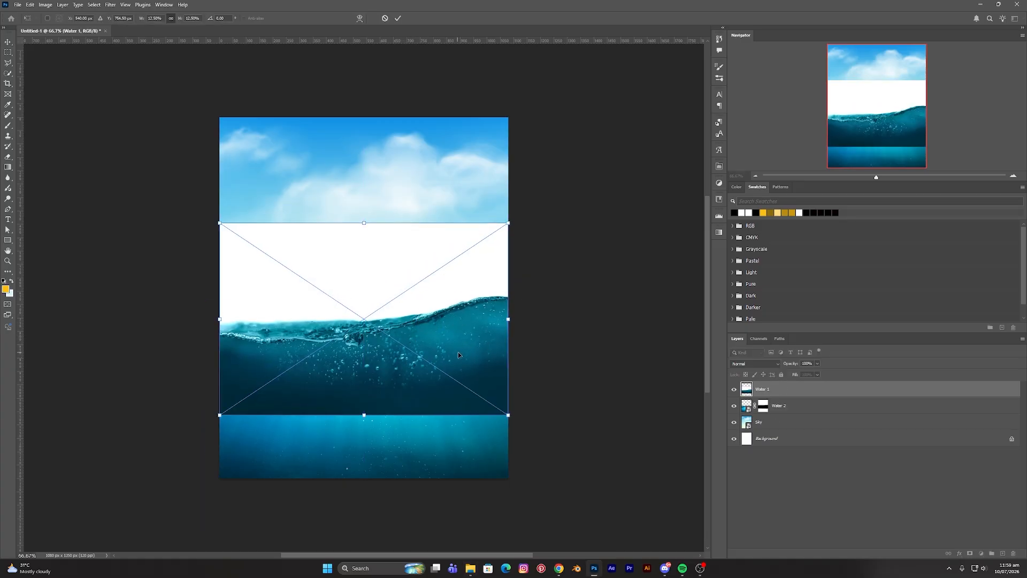
drag(438, 343, 439, 364)
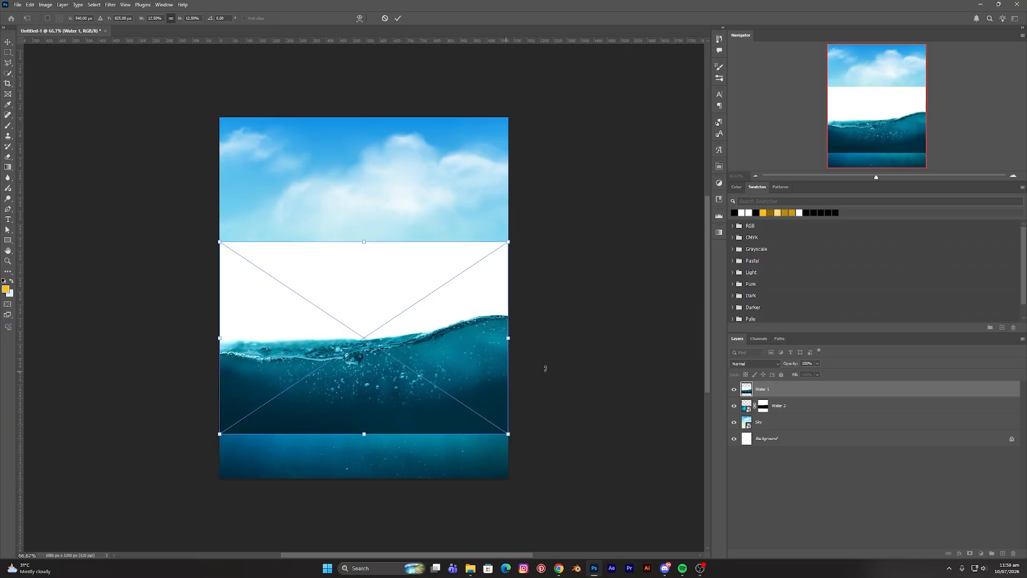
drag(509, 340, 522, 342)
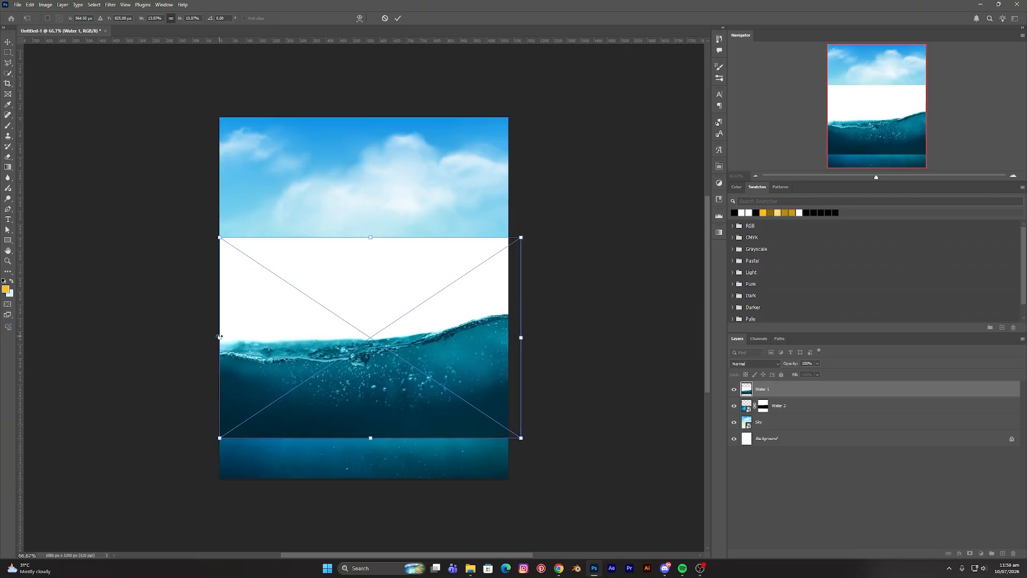
drag(220, 337, 210, 338)
drag(460, 373, 459, 378)
key(Return)
Add a layer mask to Water 1 and paint out the white area above the wave with a large soft black brush
click(791, 406)
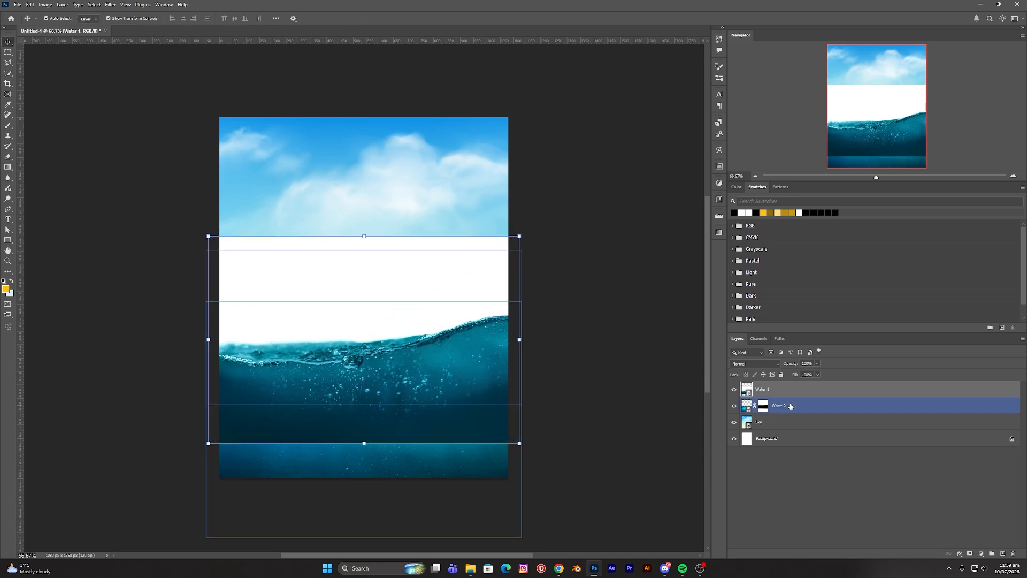
click(971, 555)
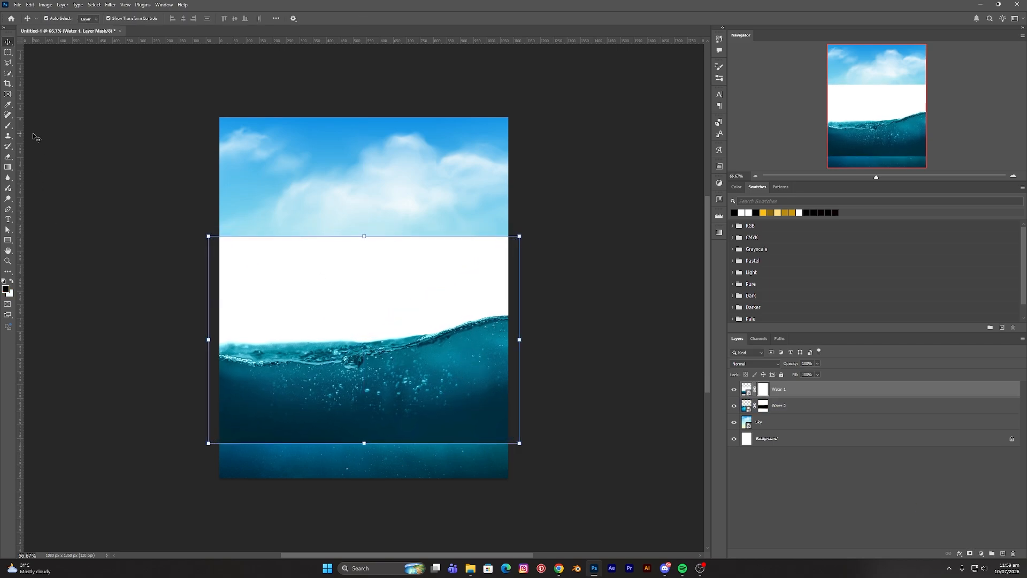
click(6, 127)
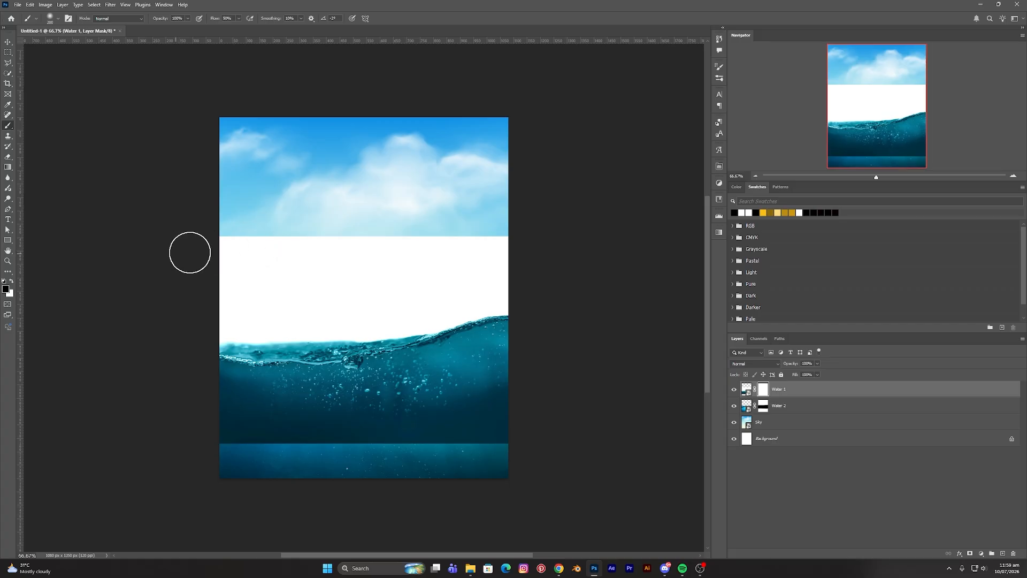
drag(188, 252, 492, 248)
mouse_move(148, 236)
mouse_down()
mouse_move(548, 238)
mouse_move(206, 264)
mouse_move(387, 265)
mouse_move(368, 279)
mouse_up()
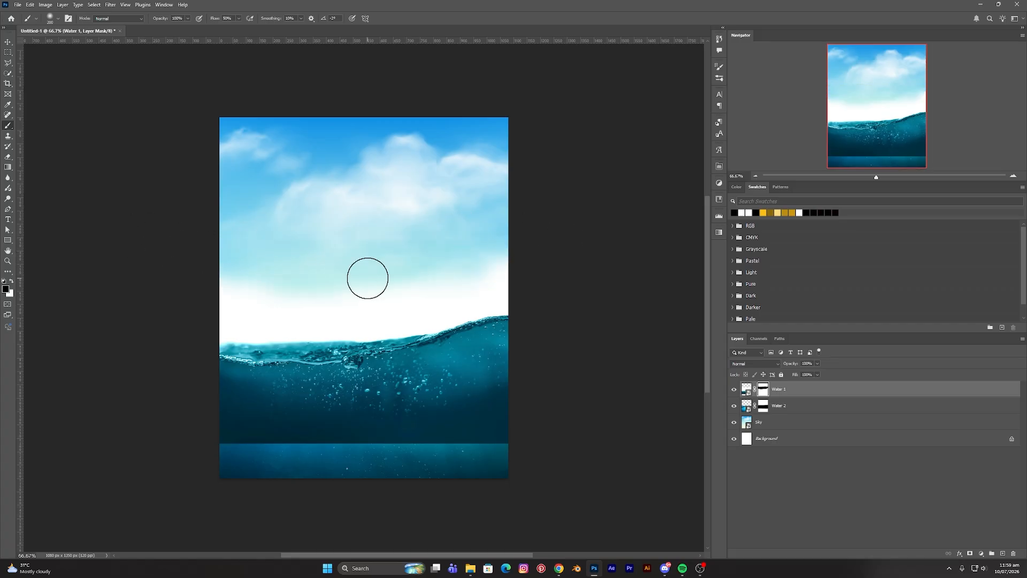
key(bracketright)
key(bracketright)
mouse_move(205, 306)
mouse_down()
mouse_move(523, 250)
mouse_move(345, 303)
mouse_move(242, 305)
mouse_move(371, 298)
mouse_move(502, 268)
mouse_move(418, 298)
mouse_move(338, 309)
mouse_move(264, 300)
mouse_move(466, 284)
mouse_move(521, 266)
mouse_move(448, 279)
mouse_up()
Mask out the remaining white fringe just above the Water 1 wave crest with a smaller soft brush
key(bracketleft)
key(bracketleft)
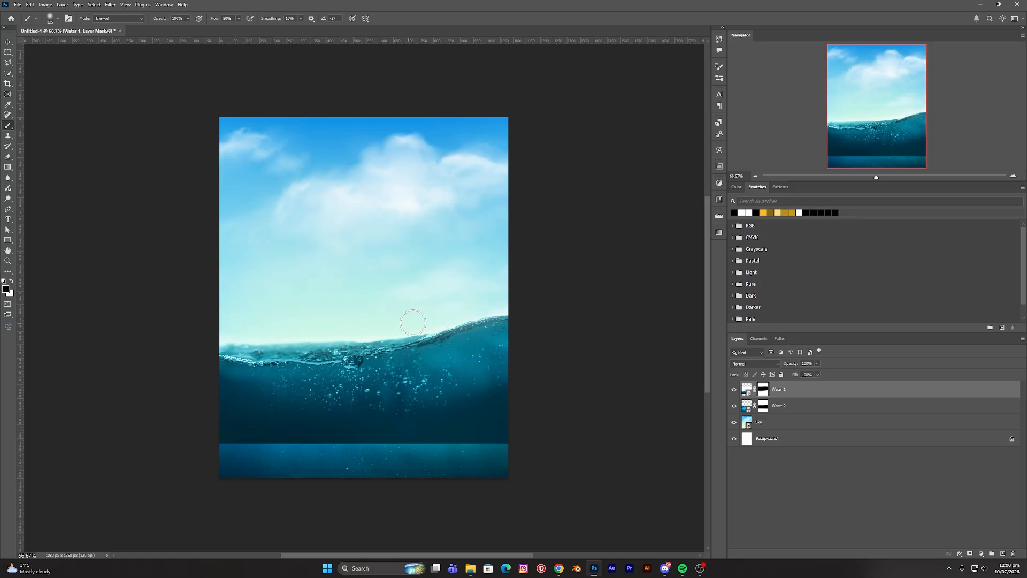
drag(352, 328, 420, 323)
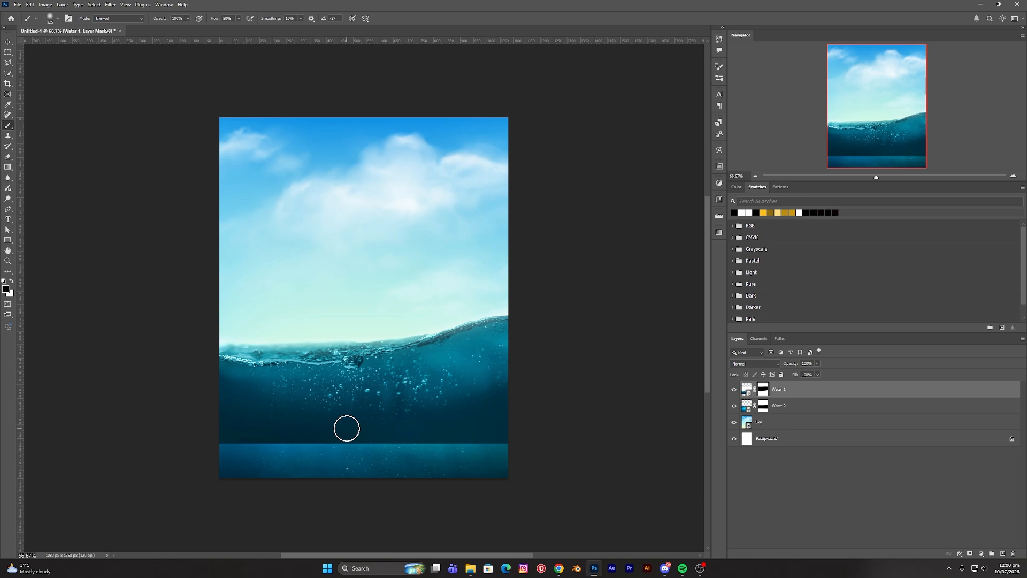
Paint black over the lower part of the Water 1 mask with larger soft brushes to blend it into Water 2
key(bracketright)
key(bracketright)
key(bracketright)
mouse_move(182, 441)
mouse_down()
mouse_move(484, 426)
mouse_move(149, 431)
mouse_move(193, 440)
mouse_up()
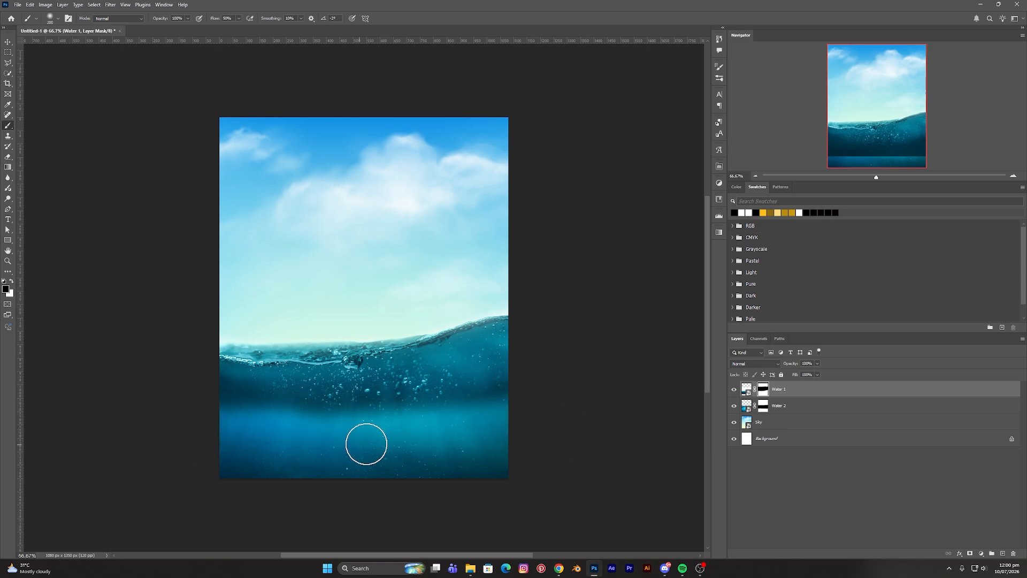
drag(367, 444, 203, 430)
key(bracketright)
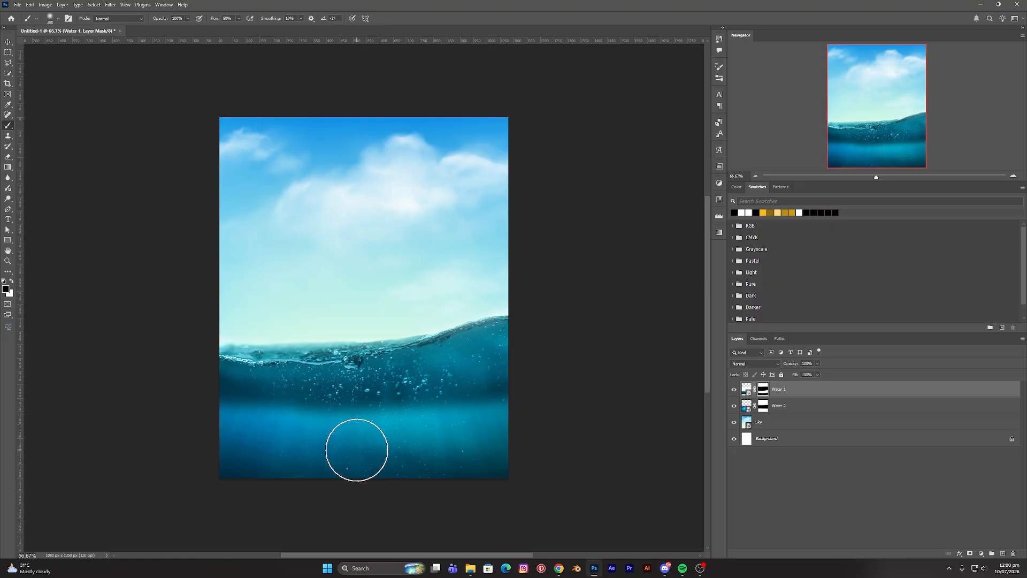
key(bracketright)
mouse_move(355, 449)
mouse_down()
mouse_move(230, 438)
mouse_move(549, 427)
mouse_move(571, 410)
mouse_move(257, 441)
mouse_move(207, 431)
mouse_move(333, 440)
mouse_move(612, 426)
mouse_move(575, 410)
mouse_move(506, 447)
mouse_move(190, 467)
mouse_up()
Move the Water 1 layer slightly down the canvas to lower the waterline
click(8, 42)
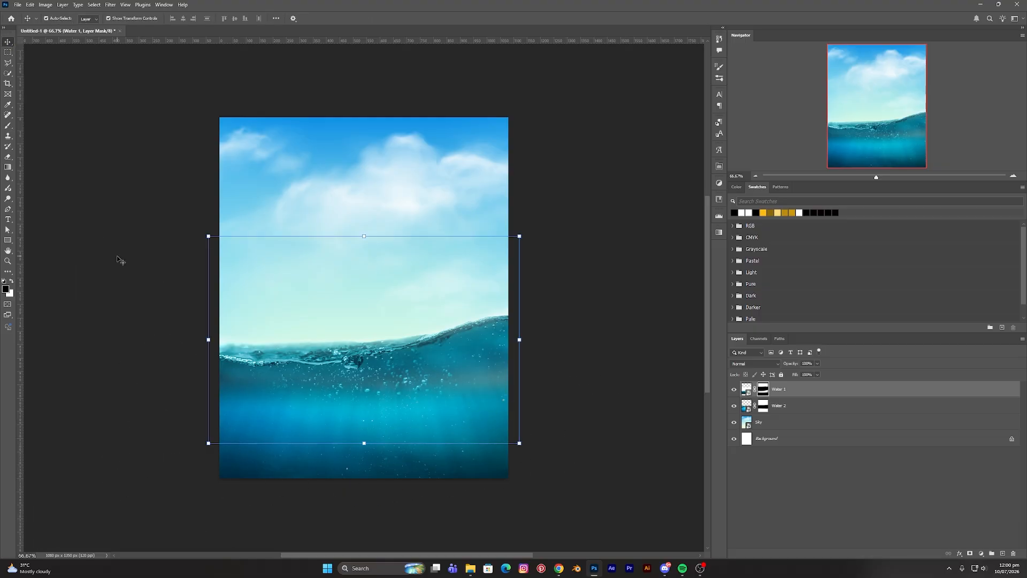
click(747, 389)
drag(473, 343, 474, 362)
Paint white with a small soft brush along the wave crest on the Water 1 mask to restore the water's edge
click(765, 389)
key(b)
key(d)
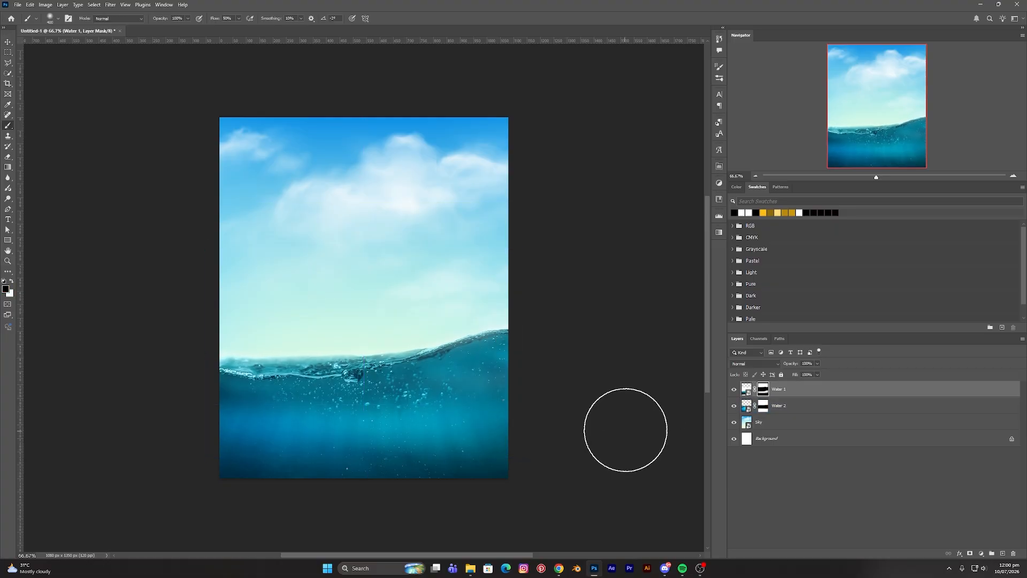
key(bracketleft)
key(bracketleft)
key(bracketleft)
key(bracketleft)
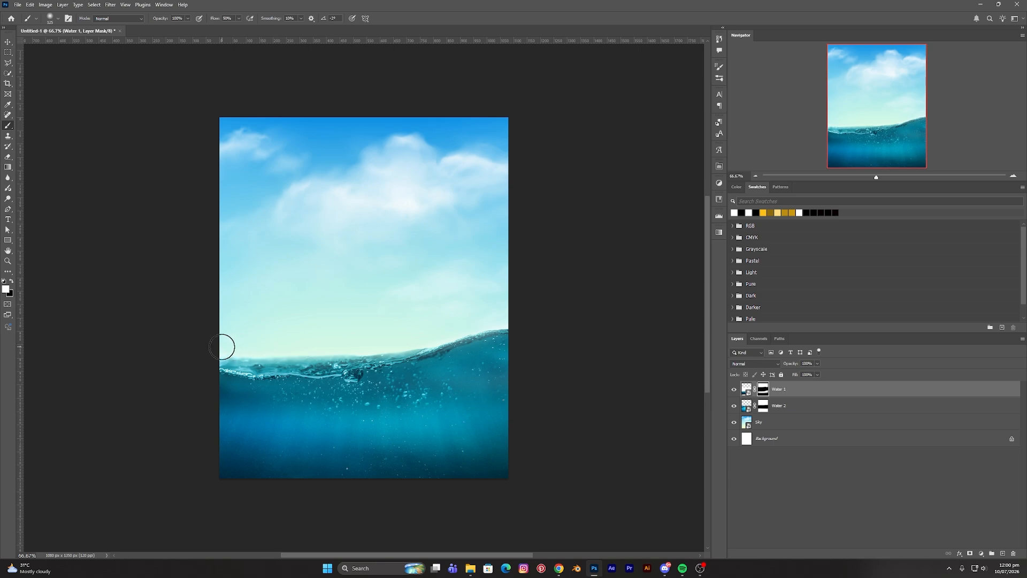
key(bracketleft)
key(bracketleft)
key(bracketleft)
mouse_move(225, 361)
mouse_down()
mouse_move(423, 353)
mouse_move(214, 365)
mouse_move(375, 367)
mouse_move(530, 338)
mouse_up()
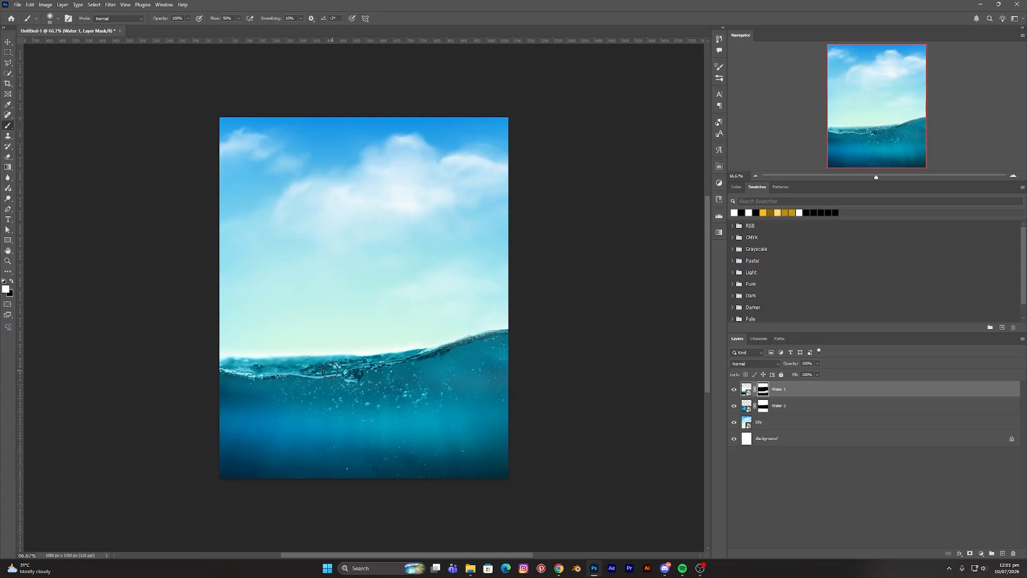
Paint out the remaining white glow above the wave crest on the Water 1 mask with a small soft brush
drag(237, 369, 250, 369)
click(11, 280)
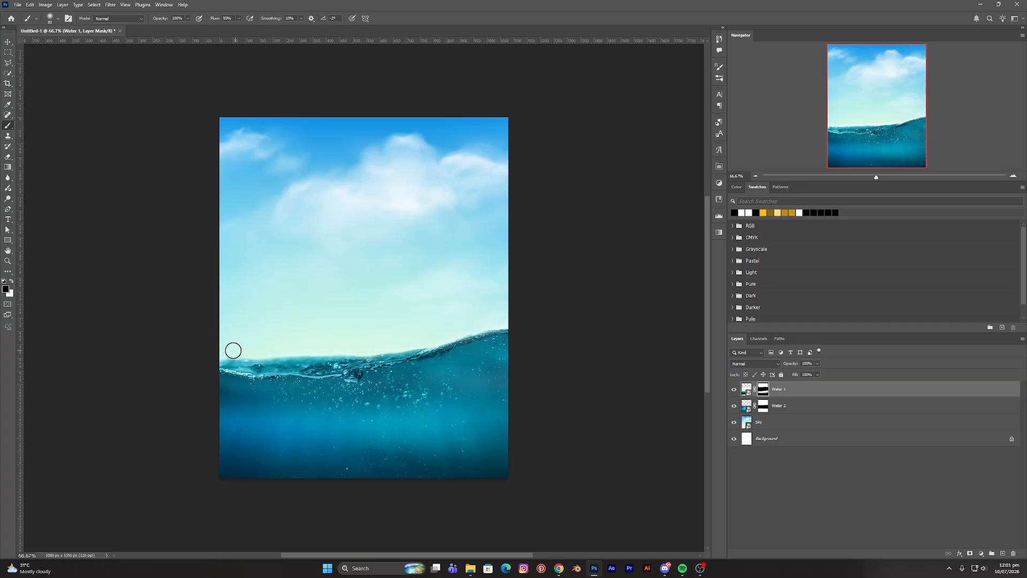
click(8, 42)
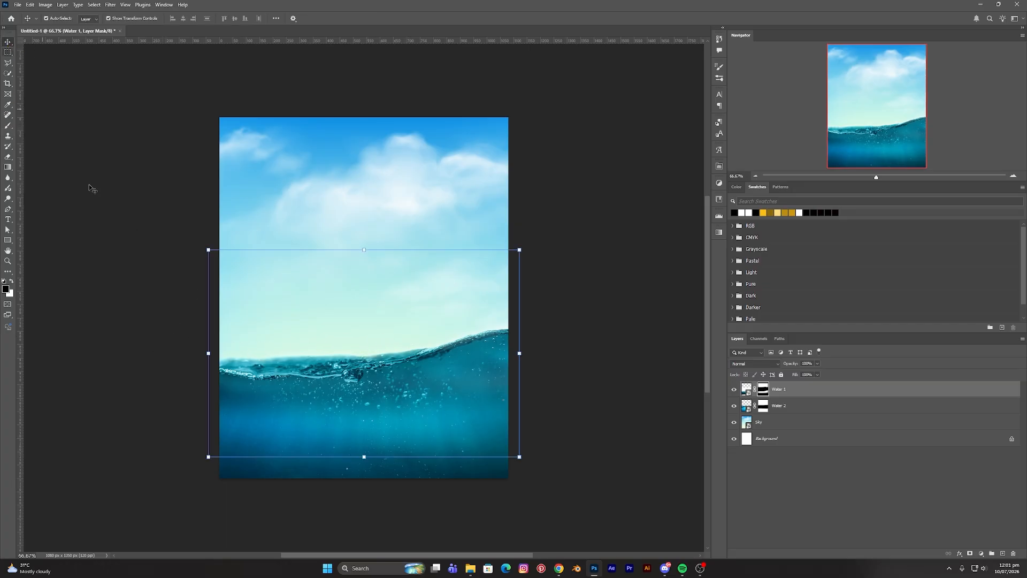
click(91, 188)
click(488, 366)
click(489, 367)
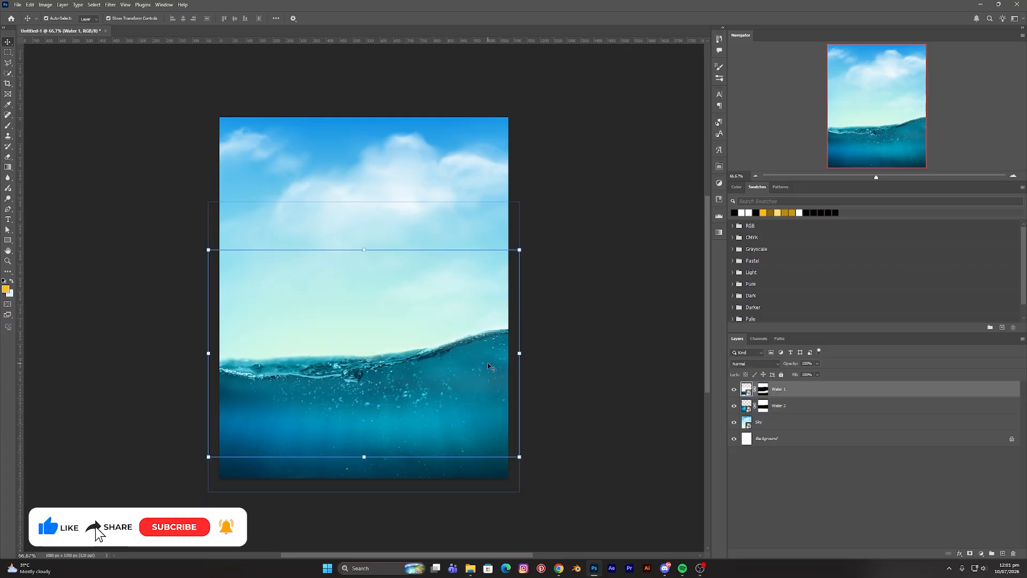
click(603, 401)
Add a Color Balance adjustment clipped to Water 1 and shift its midtones toward cyan and blue, with blue at +47
click(808, 391)
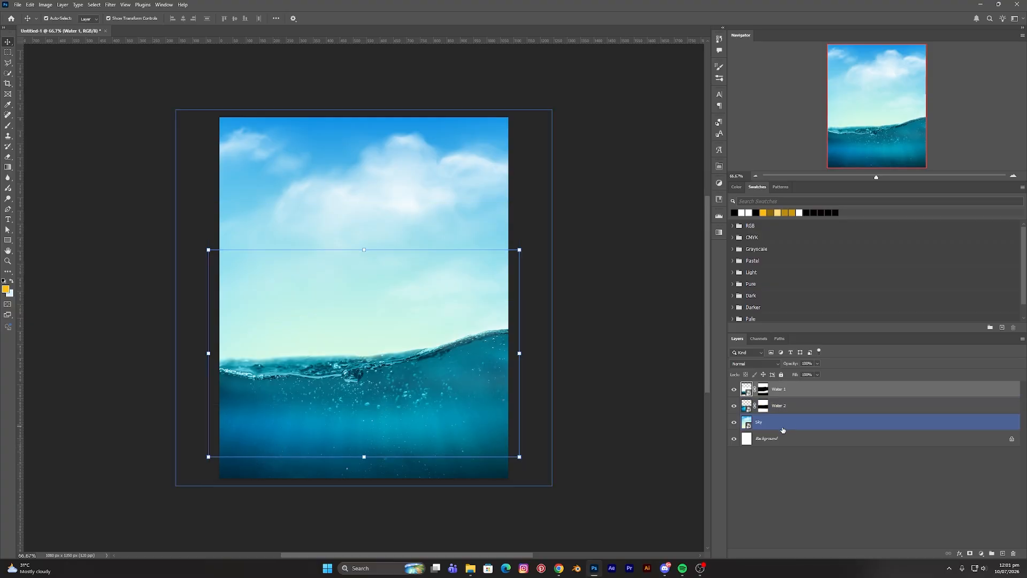
click(789, 410)
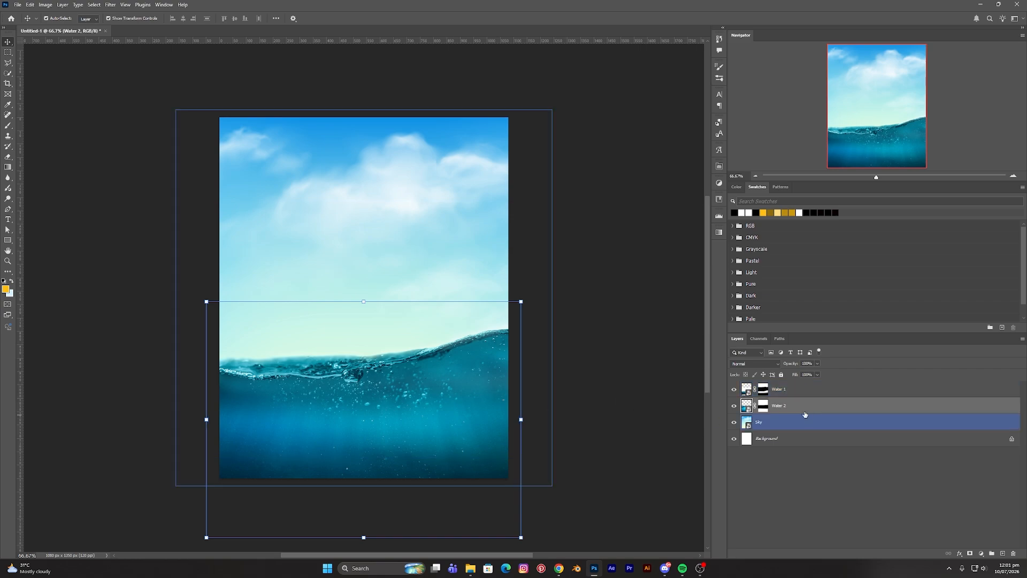
click(796, 395)
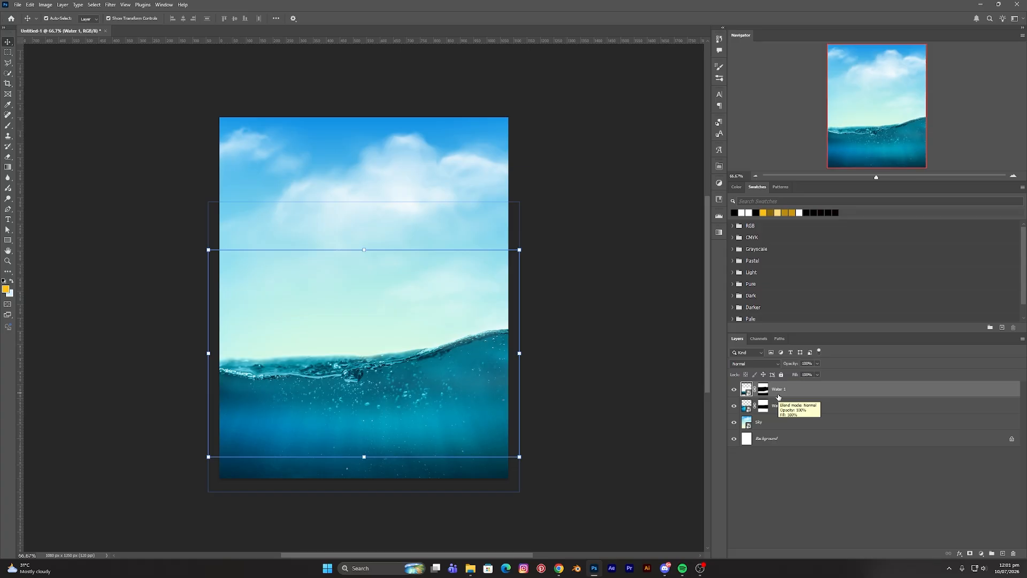
click(981, 555)
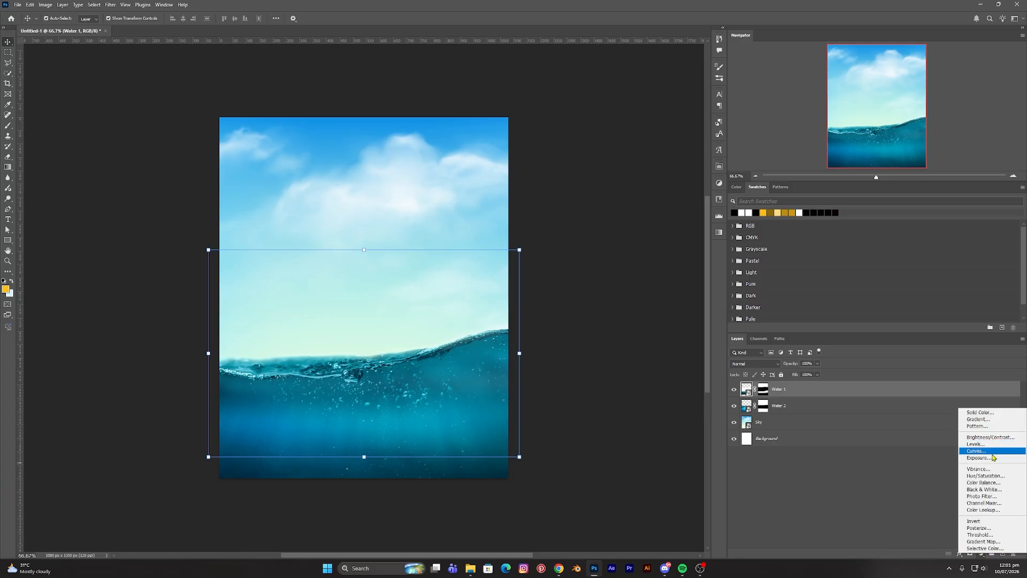
click(985, 482)
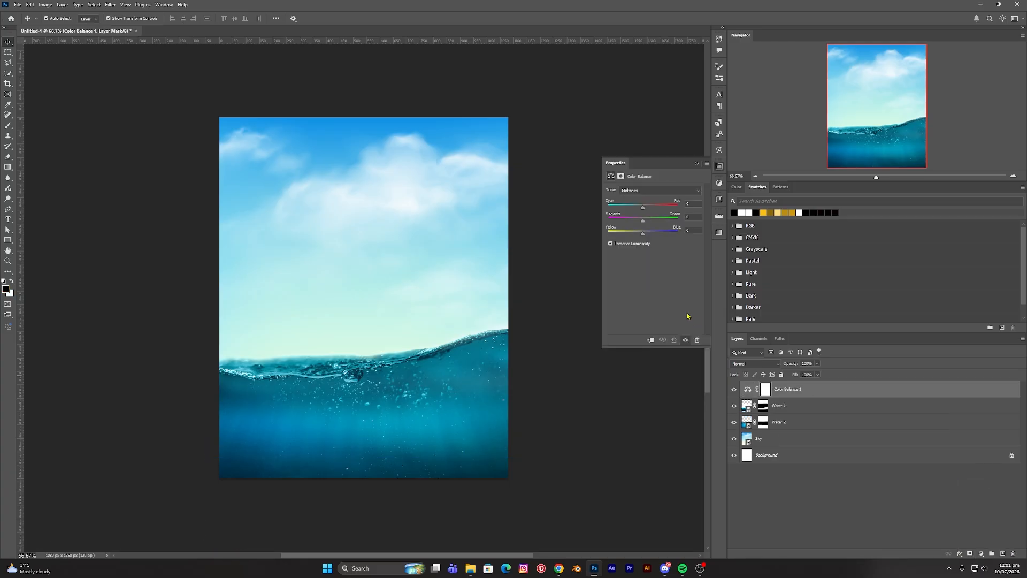
click(651, 340)
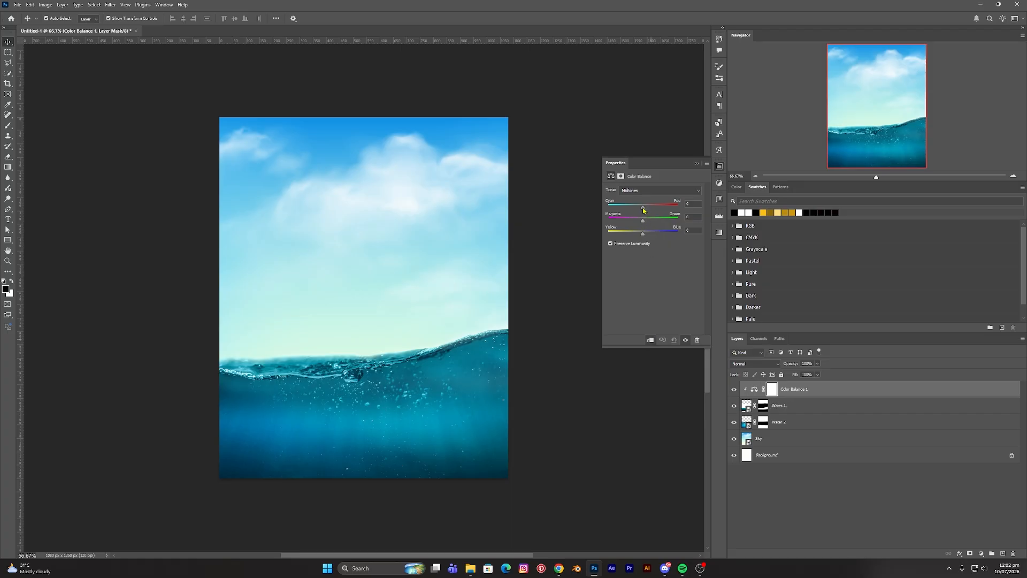
drag(629, 208, 646, 237)
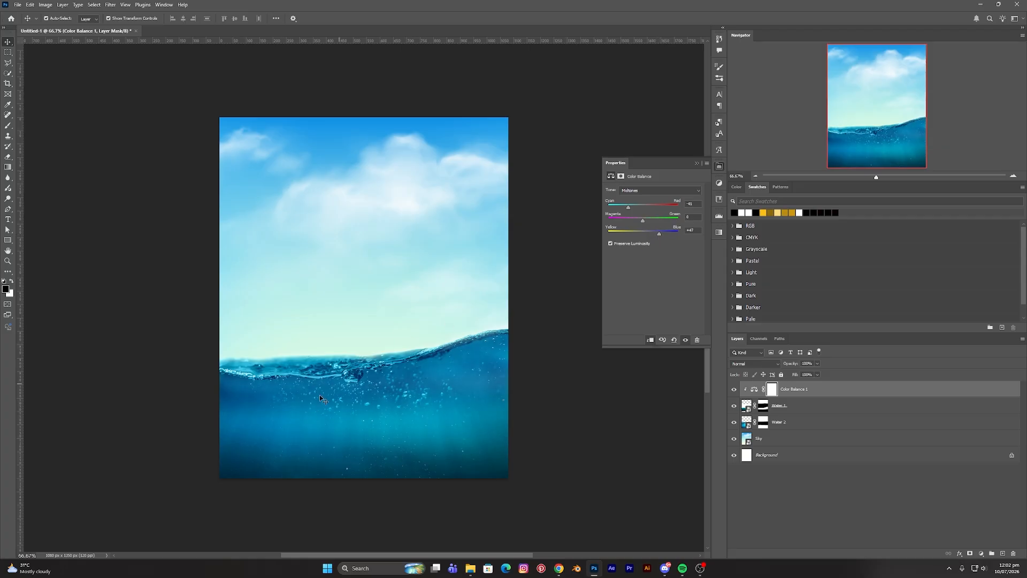
Shift the Color Balance shadows and highlights toward cyan and blue, with blue at +17 and +7, and compare with the adjustment hidden
click(637, 191)
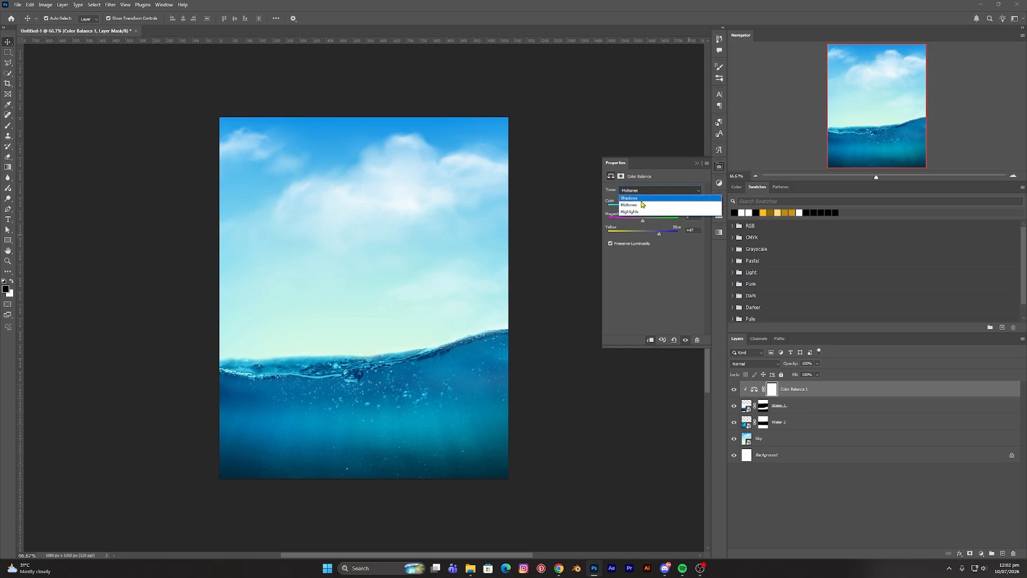
click(632, 198)
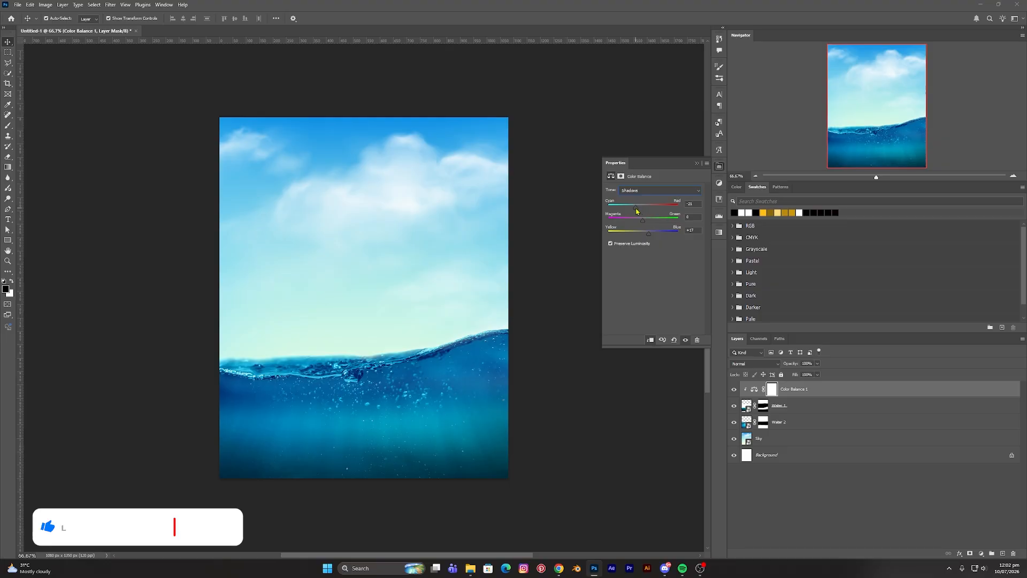
click(648, 191)
click(637, 213)
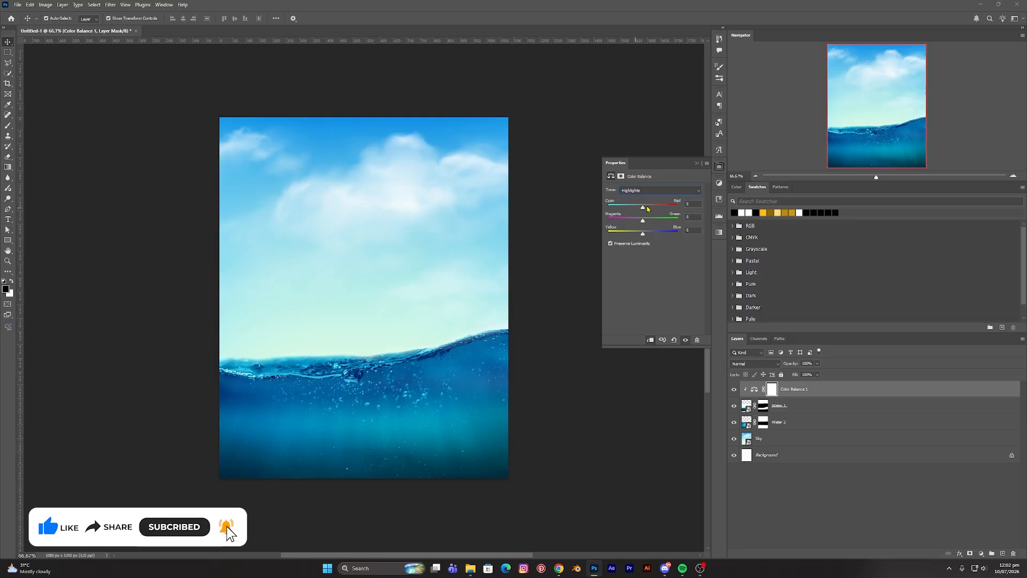
drag(643, 208, 640, 208)
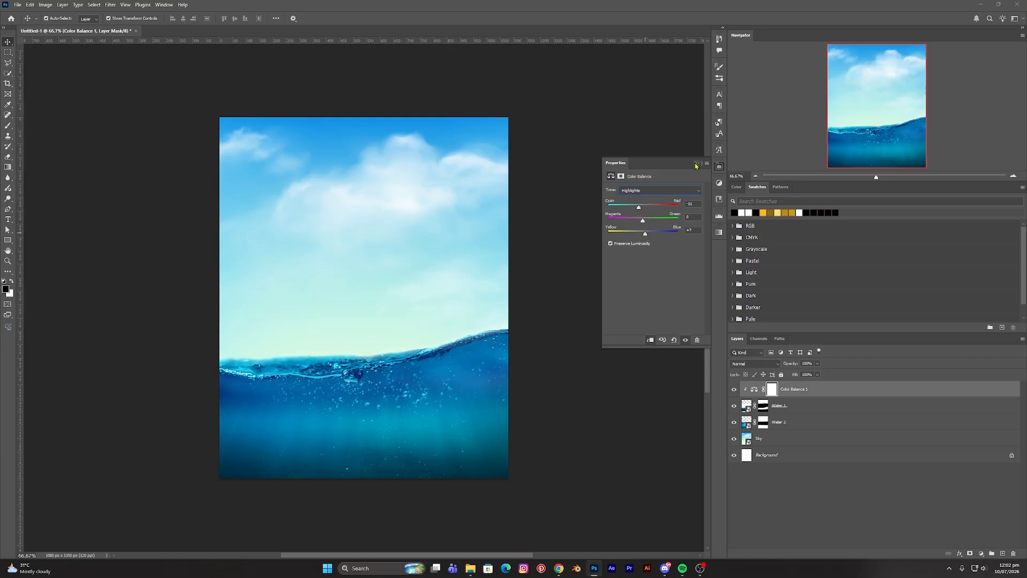
click(697, 164)
click(648, 274)
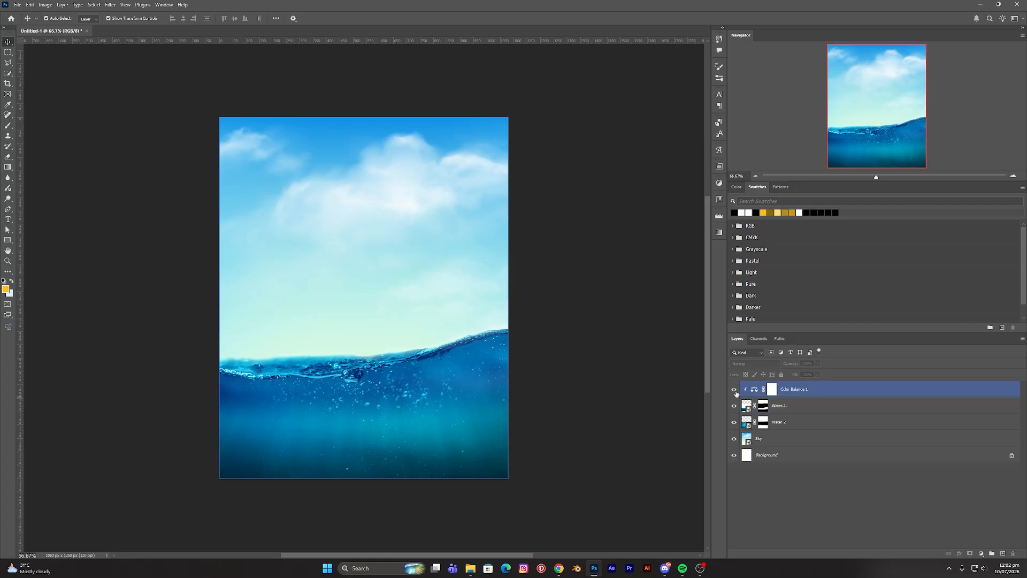
click(735, 393)
click(735, 392)
click(735, 393)
click(735, 392)
click(618, 368)
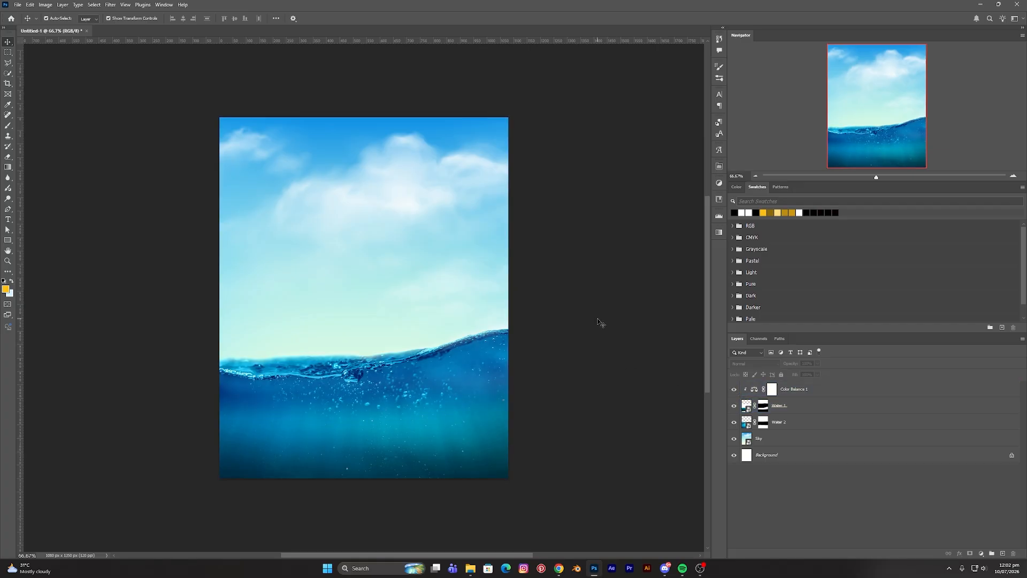
Refine the Color Balance midtones to blue +31, fine-tune the shadows toward cyan and blue, and compare with the adjustment hidden
double_click(754, 389)
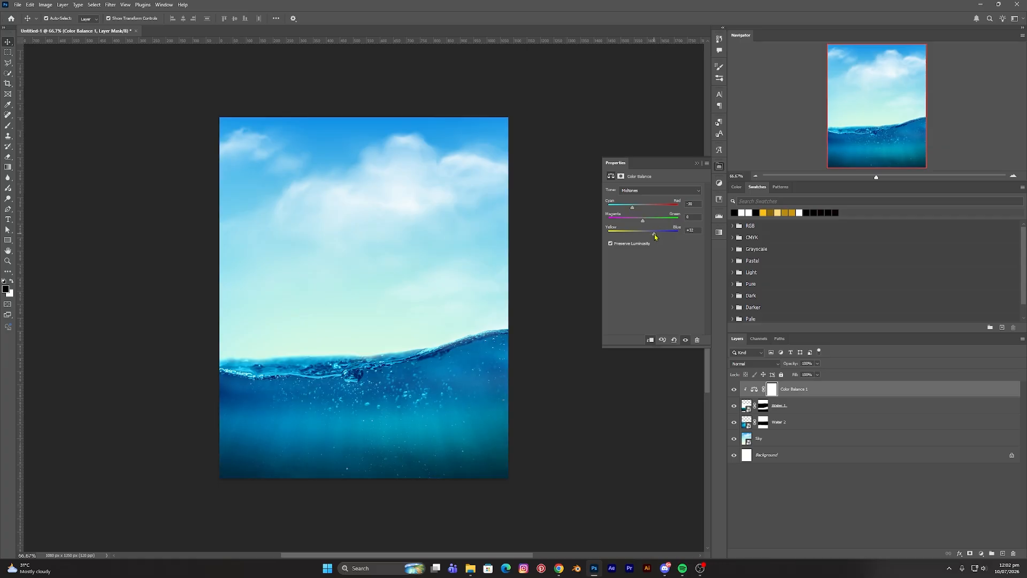
drag(654, 234, 654, 234)
click(642, 190)
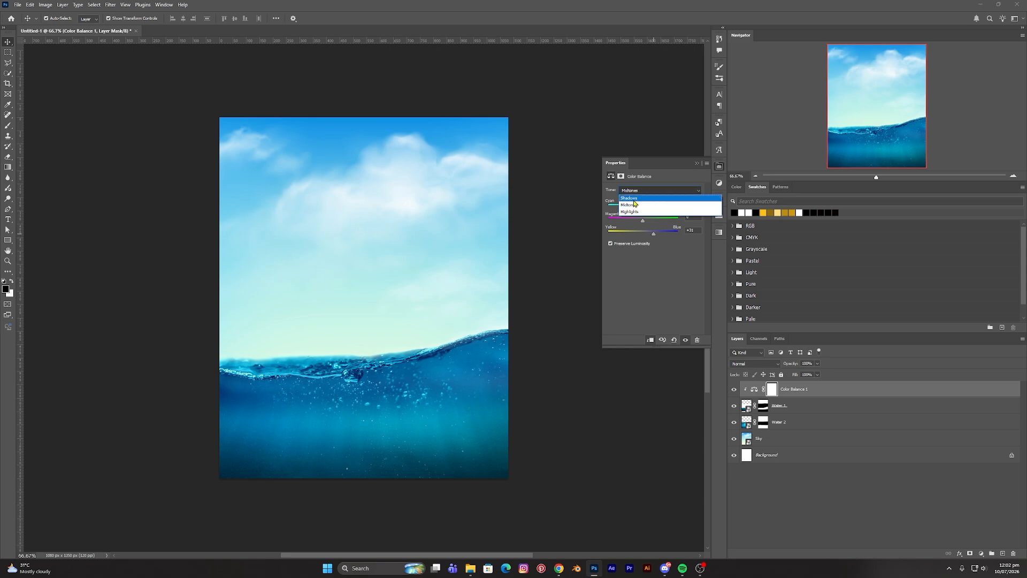
click(632, 197)
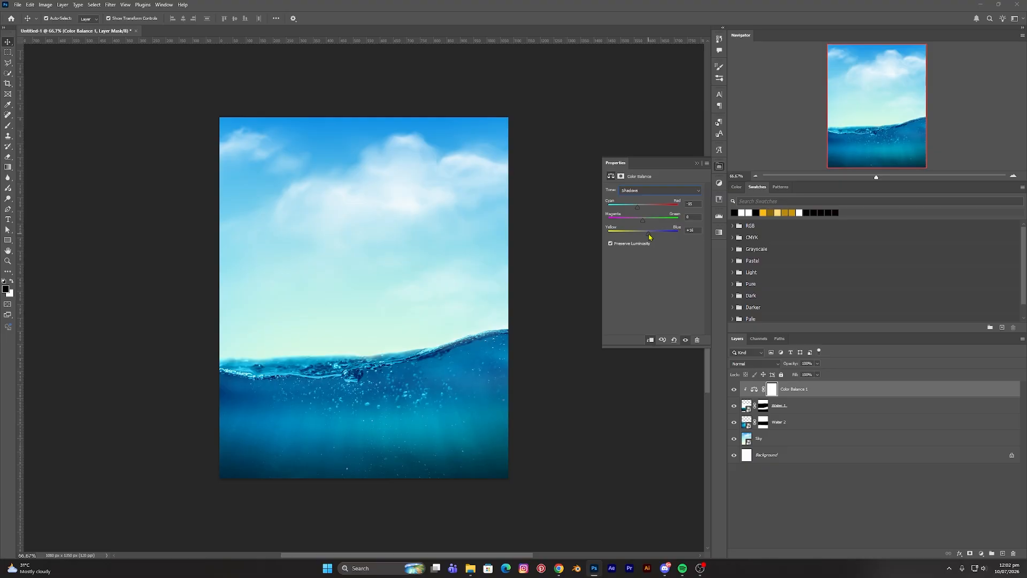
click(697, 165)
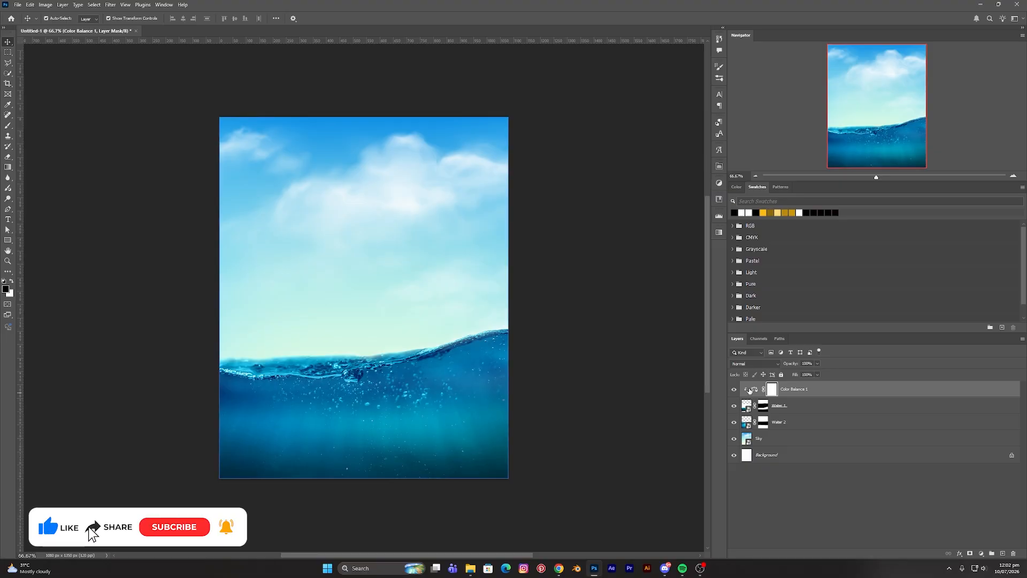
click(733, 390)
click(733, 390)
click(733, 389)
click(734, 389)
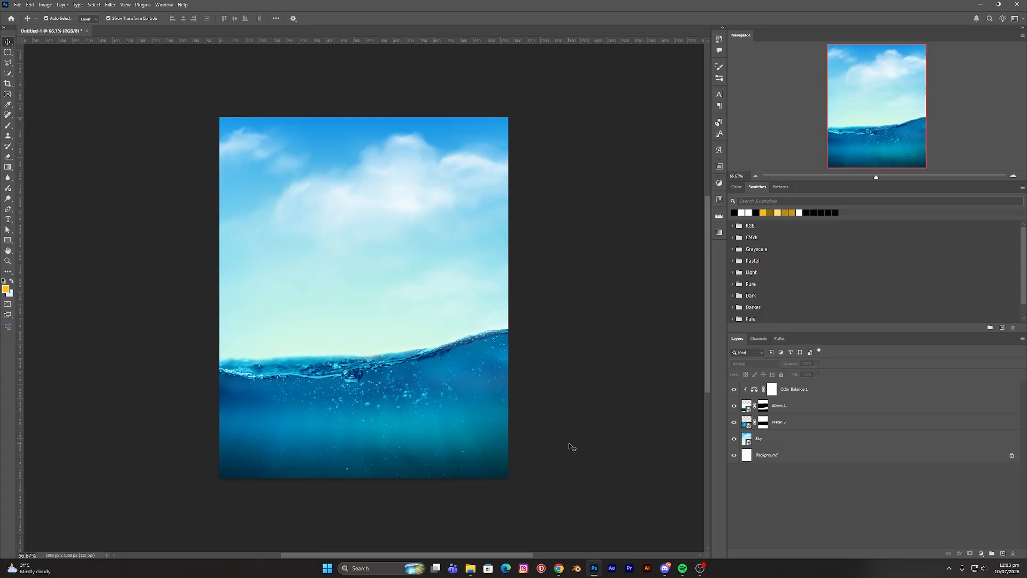
Place the Hand image from the Oreo Ice Cream Design folder, scaled down and rising from the water at the lower center
click(470, 568)
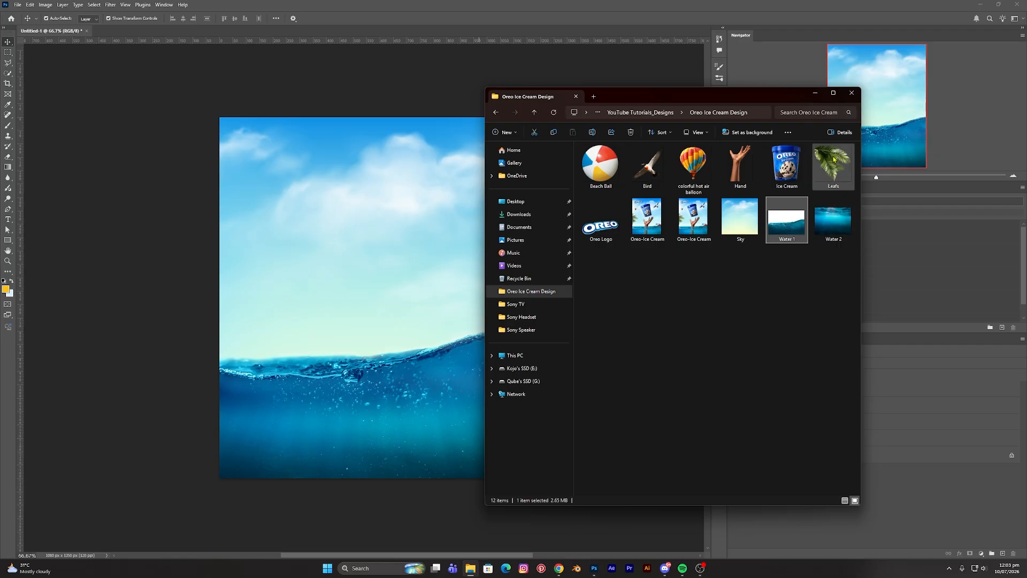
drag(735, 175, 359, 327)
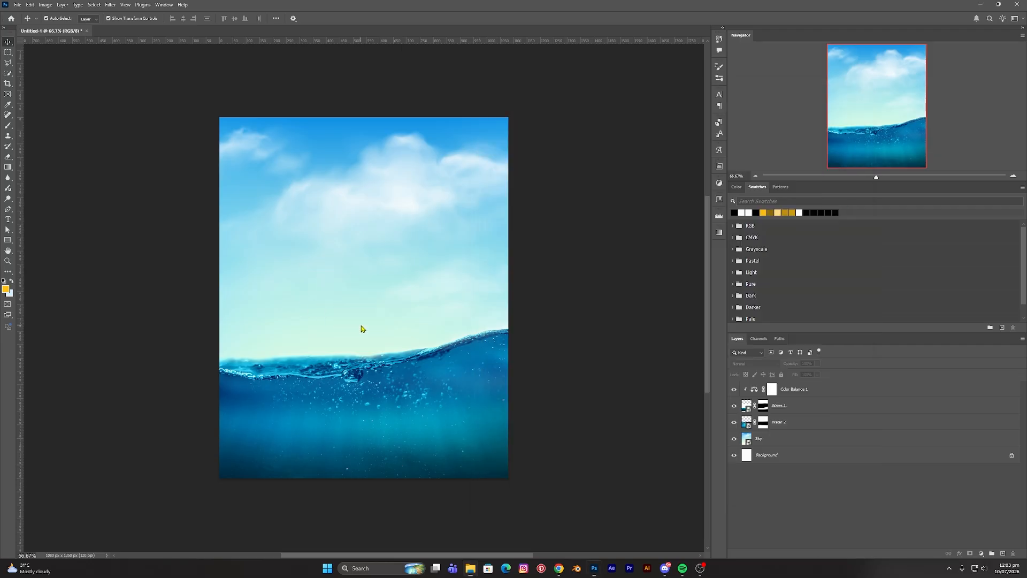
drag(362, 116, 372, 288)
drag(359, 348, 367, 356)
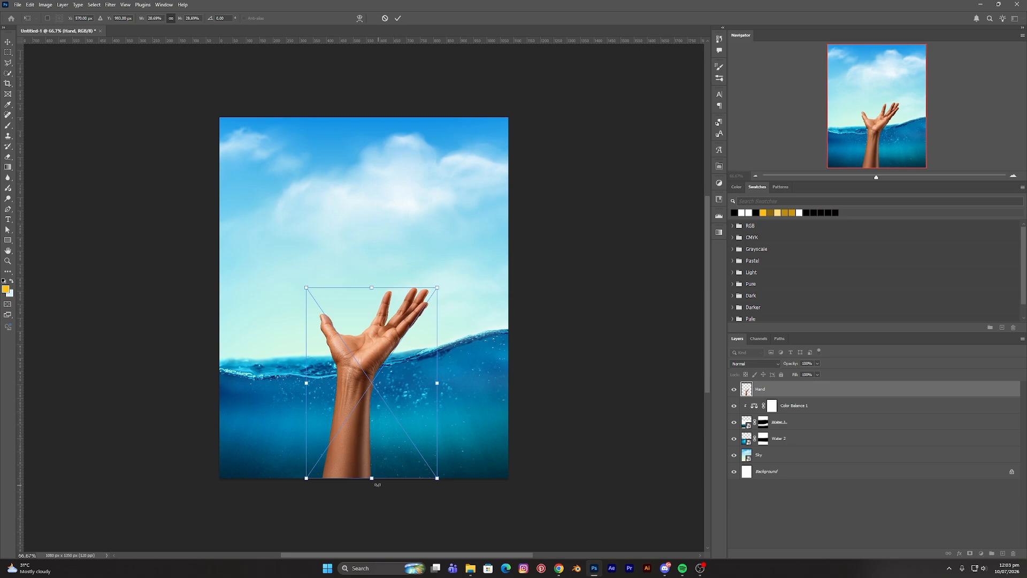
drag(378, 485, 370, 474)
Move the Water 1, Water 2 and Color Balance 1 layers together down the canvas to lower the waterline
click(798, 422)
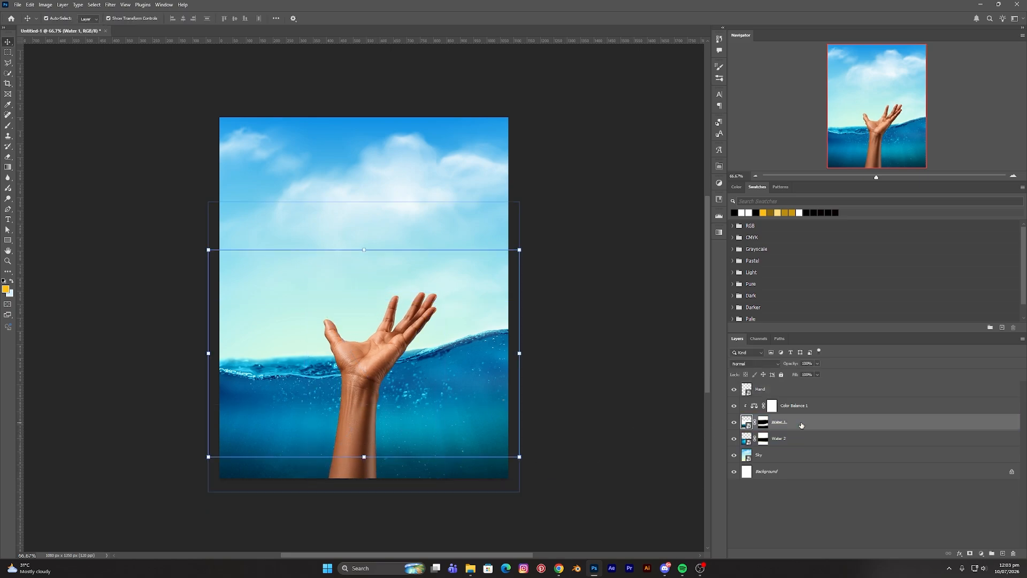
shift+click(795, 441)
shift+click(802, 409)
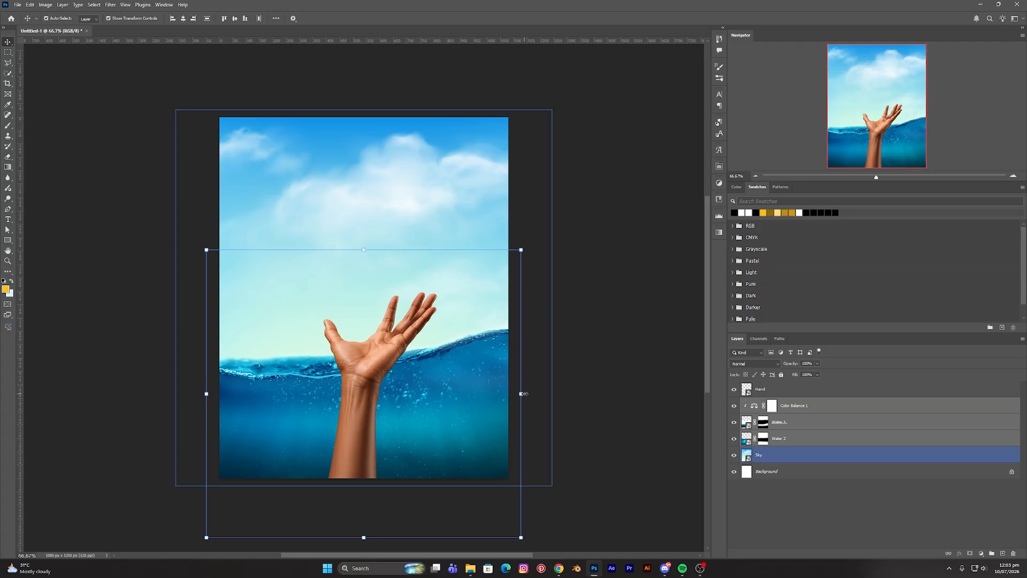
drag(451, 420, 451, 448)
key(Return)
Scale the Hand layer up to about 30.5% and reposition it so the forearm runs off the canvas's lower edge
click(356, 448)
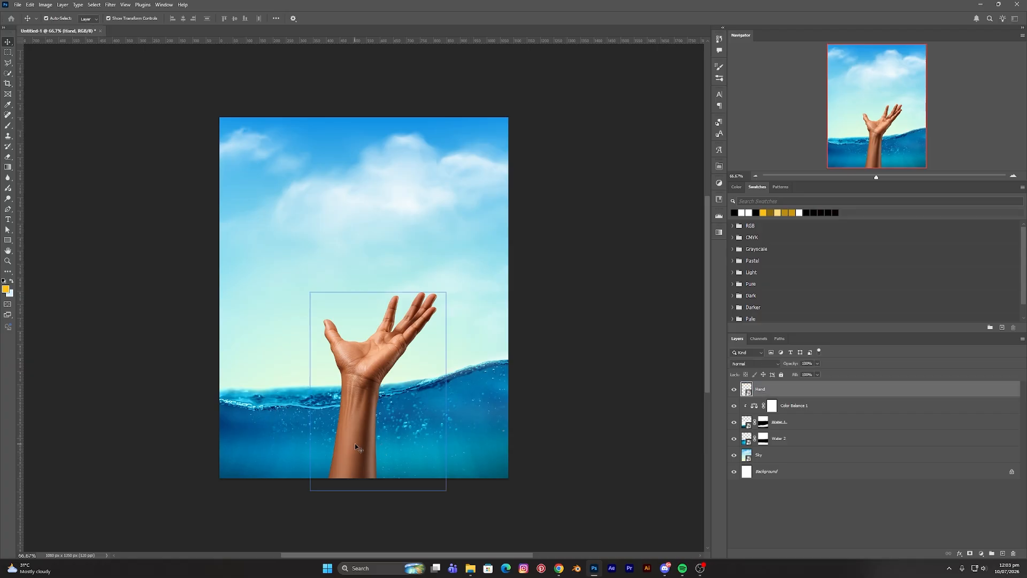
key(ctrl+t)
drag(382, 294, 384, 292)
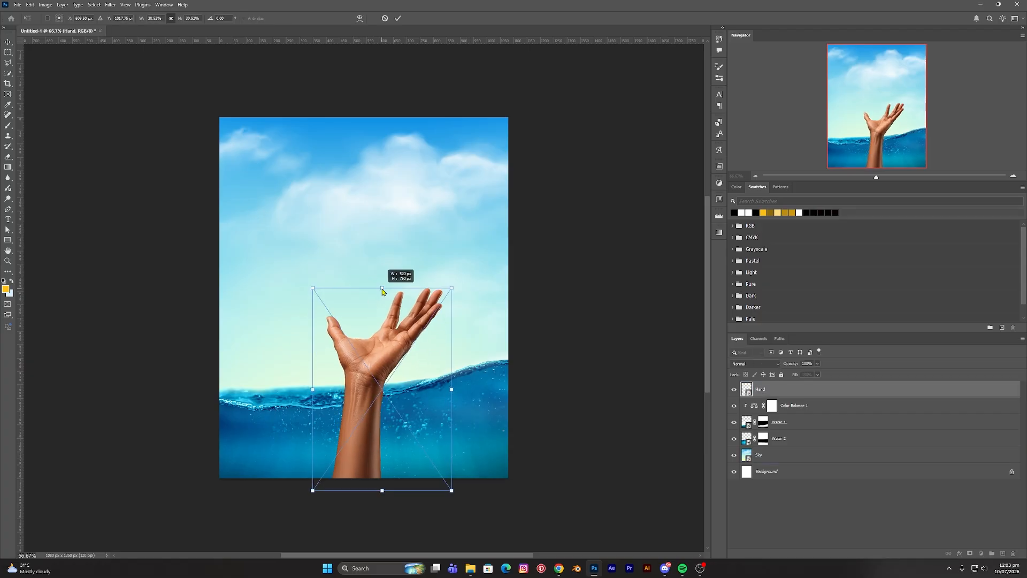
drag(375, 415, 368, 419)
key(Return)
click(557, 414)
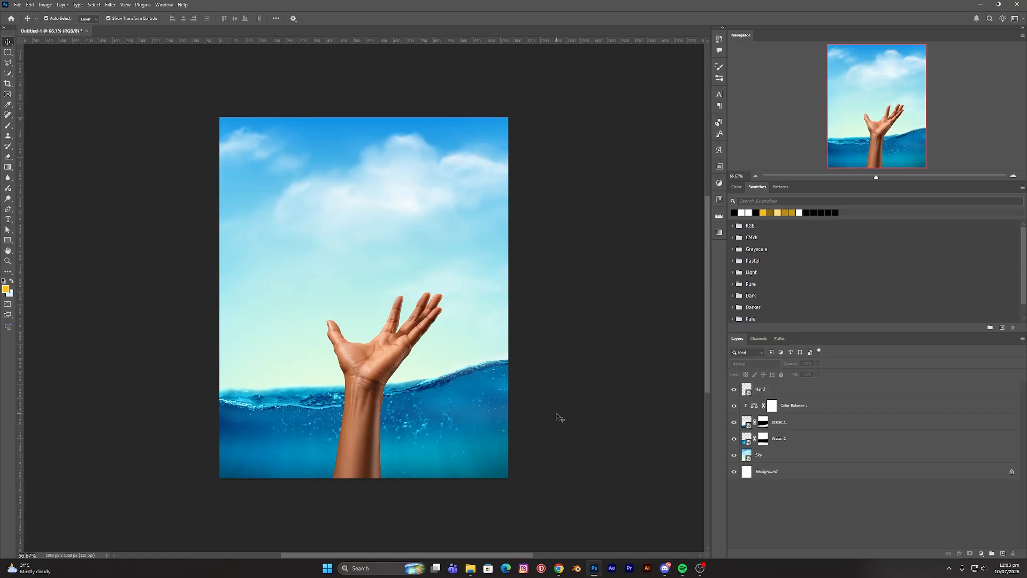
Duplicate the Water 2 layer with its mask and place the copy above the Hand layer
click(771, 389)
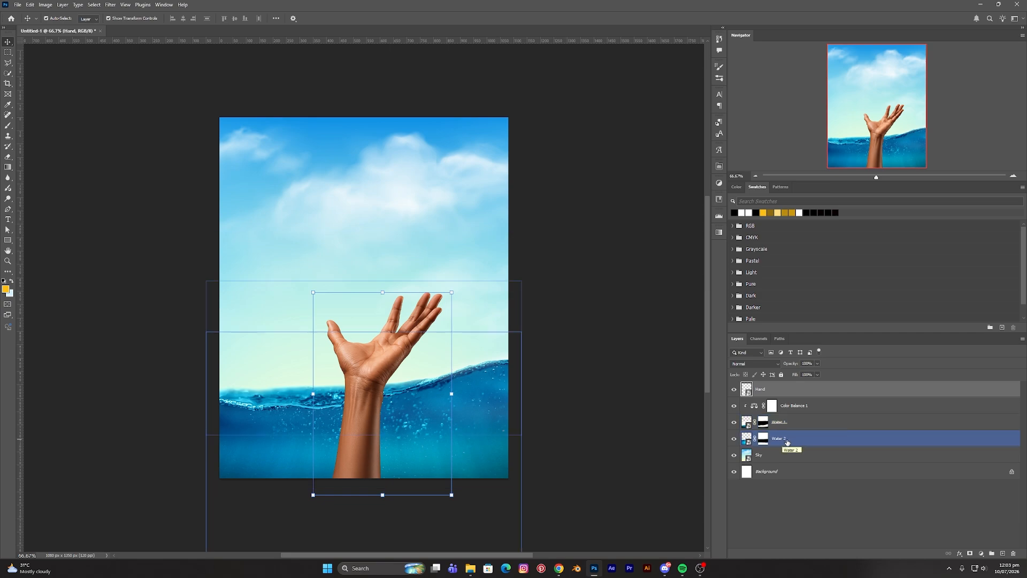
click(796, 440)
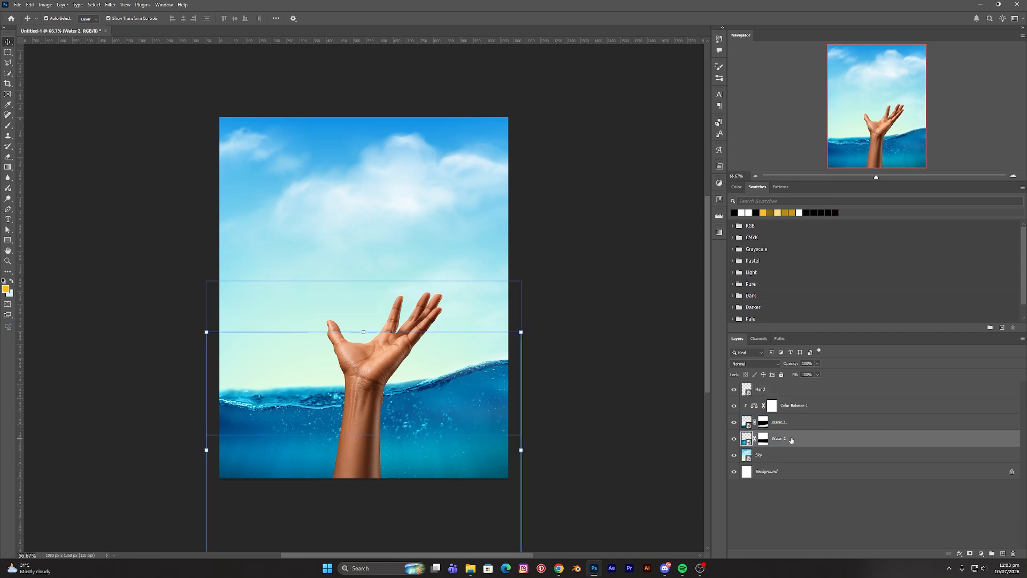
drag(792, 442, 789, 385)
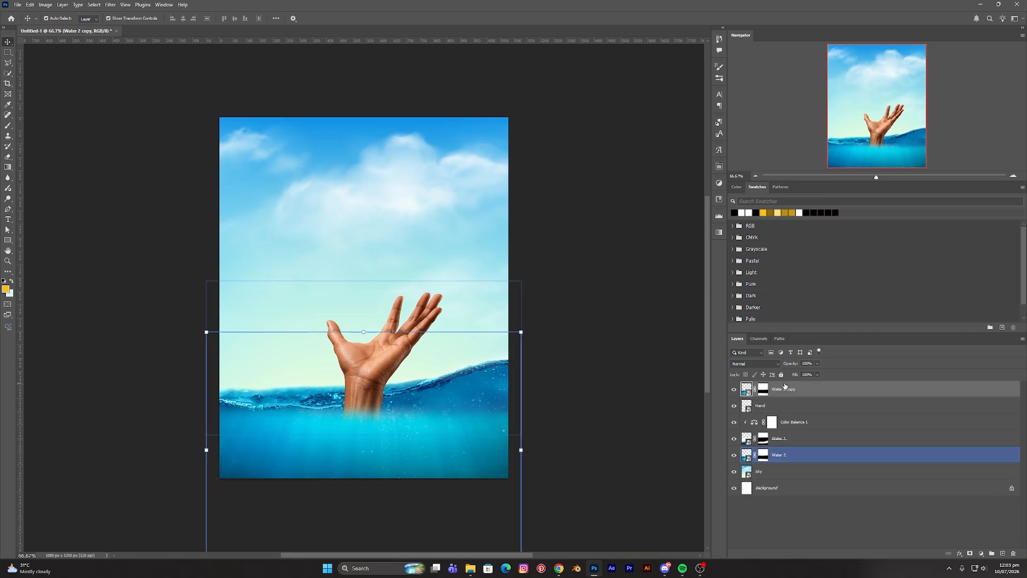
Duplicate Water 1 with its clipped Color Balance adjustment and place the copies between the Hand layer and Water 2 copy
click(791, 422)
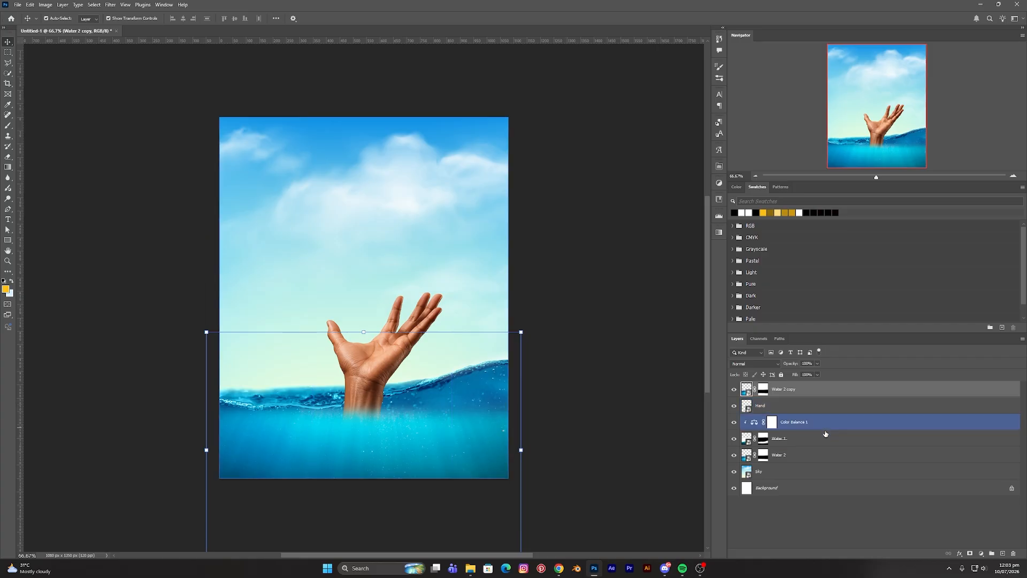
click(790, 440)
shift+click(804, 427)
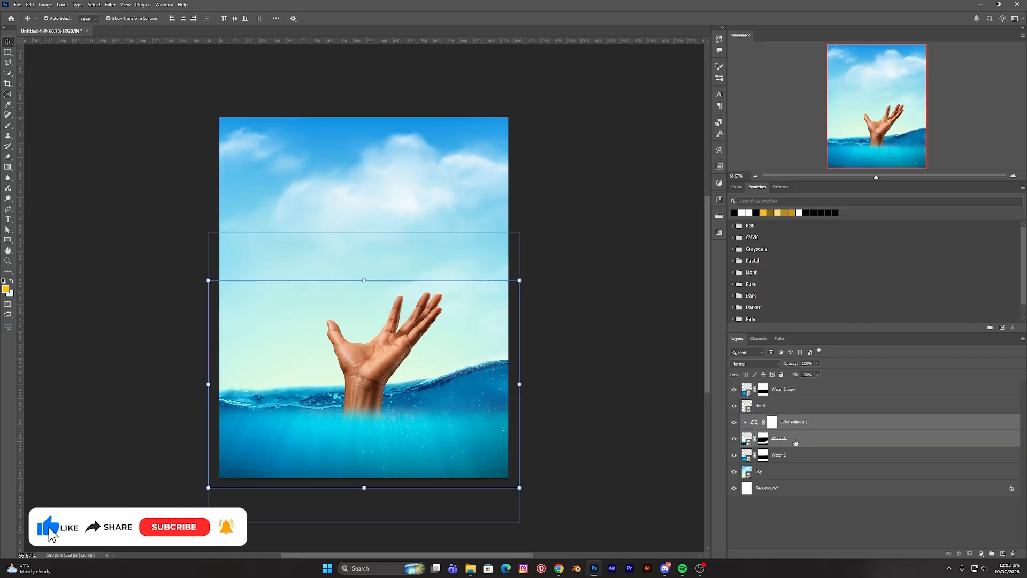
drag(795, 444, 792, 406)
click(760, 440)
click(760, 426)
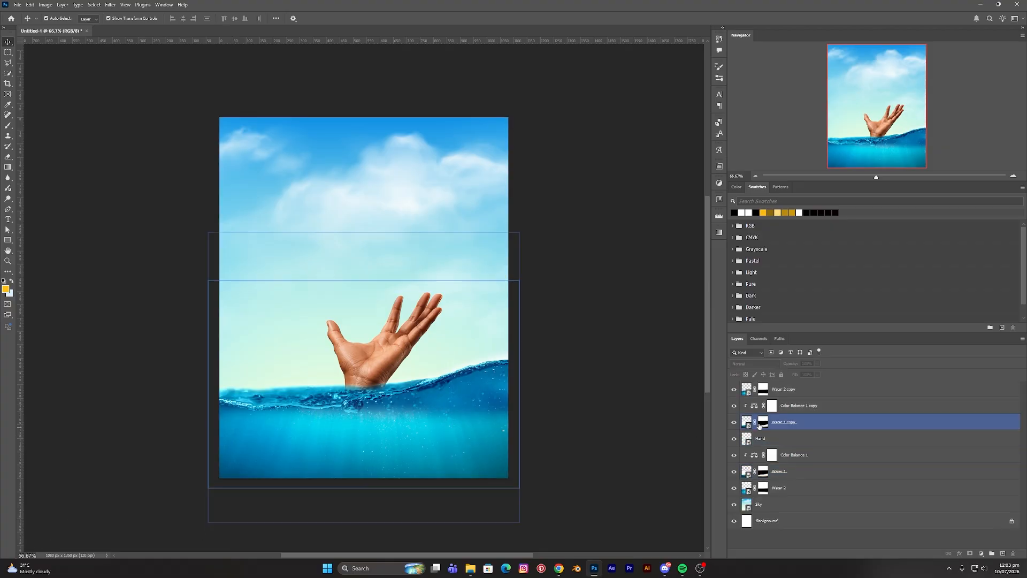
Try to reveal the wrist below the waterline by painting black on the Water 1 copy mask with an enlarged brush, and undo it
click(760, 425)
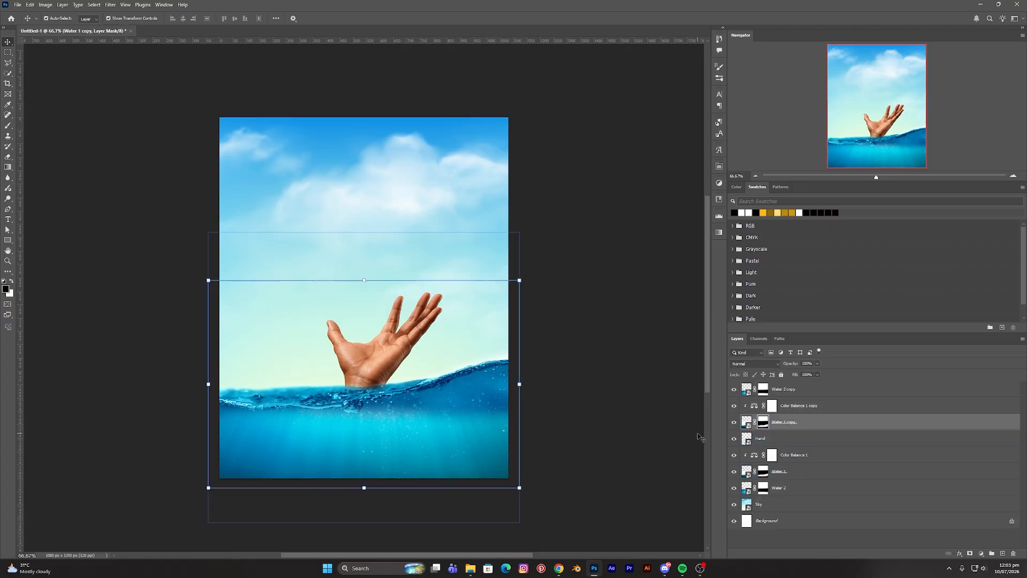
key(b)
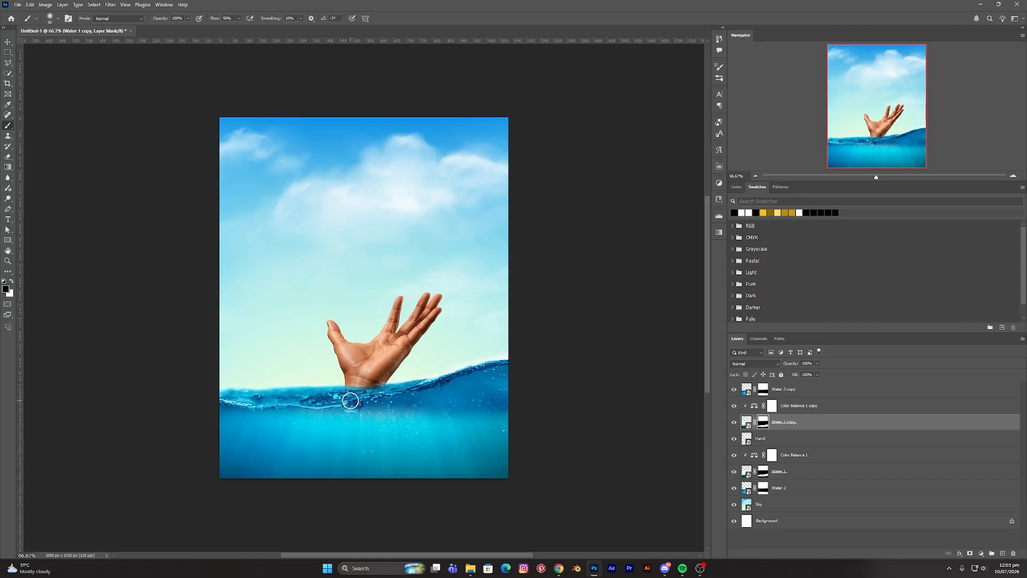
key(bracketright)
key(bracketright)
key(bracketright)
key(bracketright)
drag(349, 405, 354, 404)
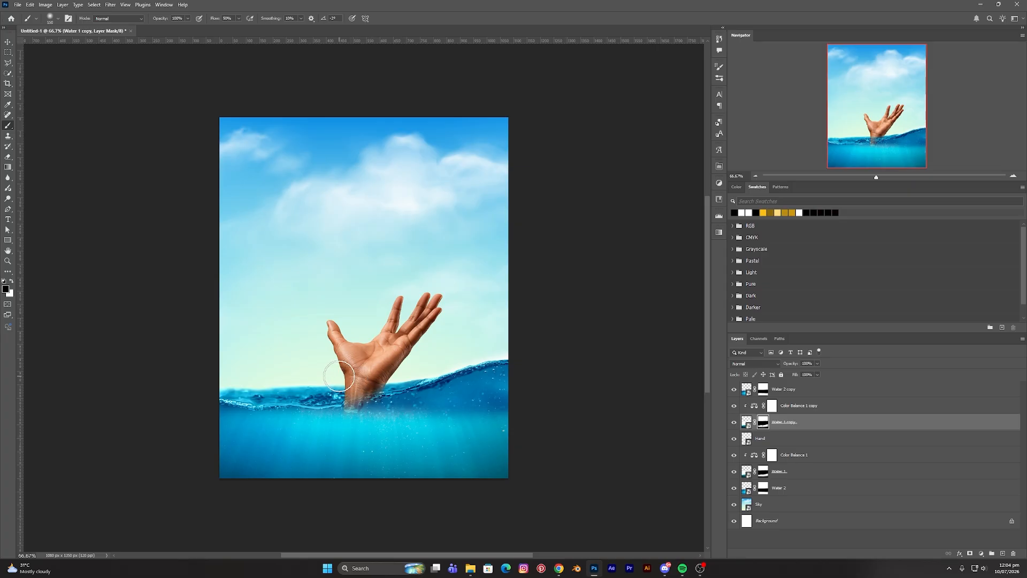
key(ctrl+z)
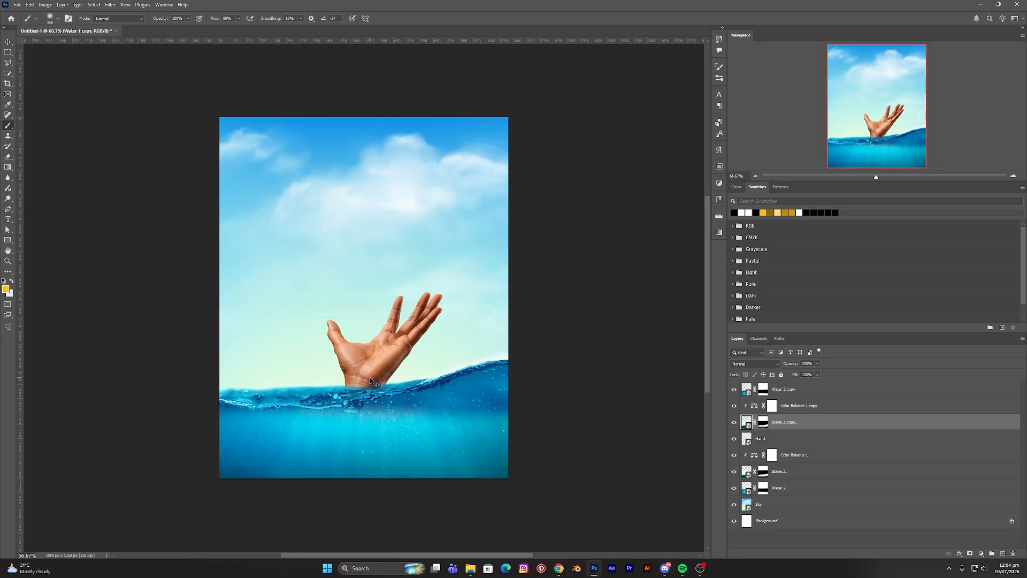
Paint black with a smaller brush on the Water 1 copy mask where the wrist meets the waterline
click(768, 422)
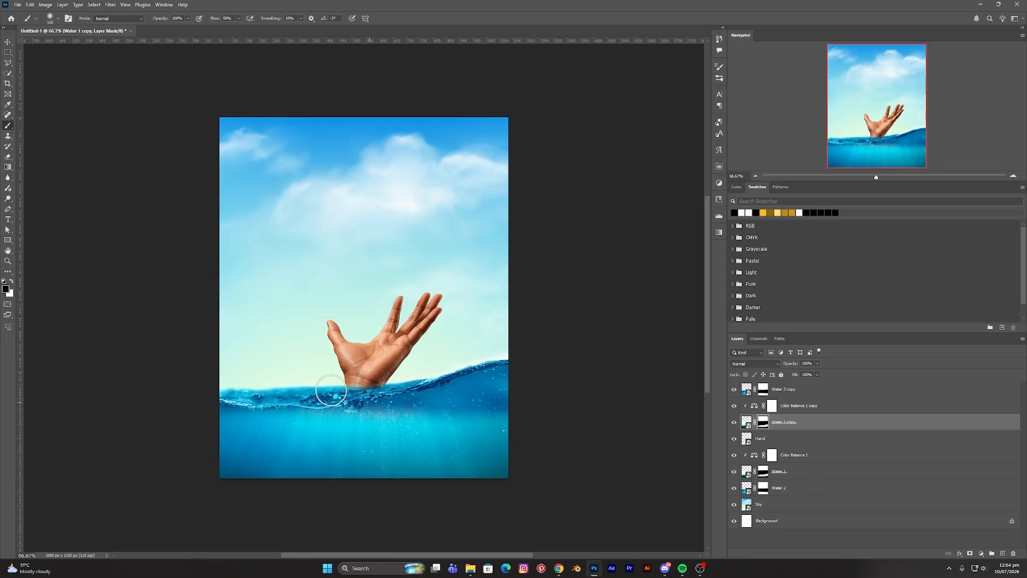
key(bracketleft)
key(bracketleft)
mouse_move(343, 383)
mouse_down()
mouse_move(378, 383)
mouse_move(317, 380)
mouse_move(379, 380)
mouse_move(306, 381)
mouse_move(389, 382)
mouse_move(324, 372)
mouse_move(370, 376)
mouse_move(339, 382)
mouse_move(366, 384)
mouse_up()
Move the Hand layer up to raise more wrist above the water and scale it up slightly past the canvas's lower edge
click(8, 42)
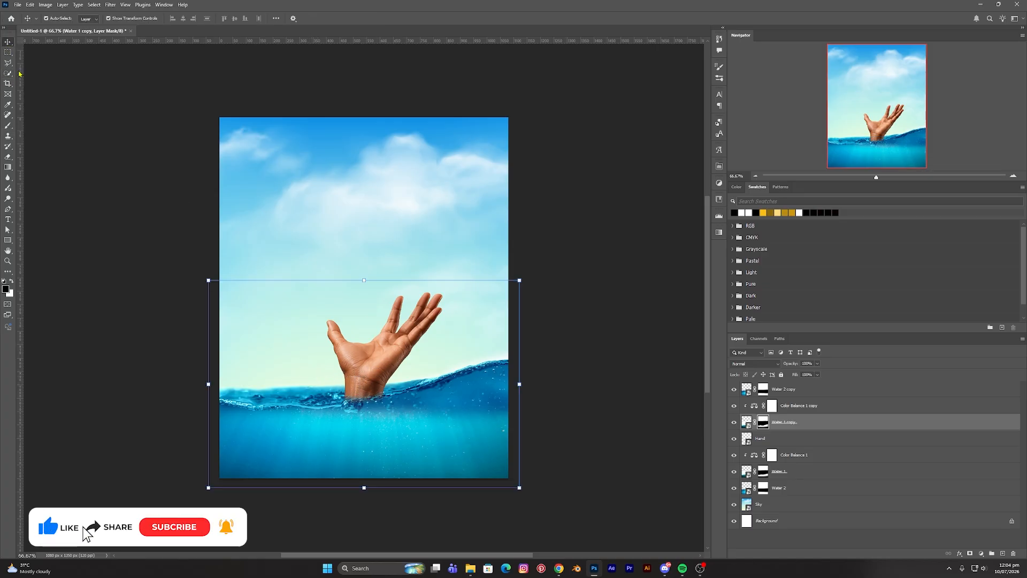
click(373, 369)
drag(362, 365, 369, 348)
drag(382, 467, 383, 481)
drag(366, 358, 365, 362)
key(Return)
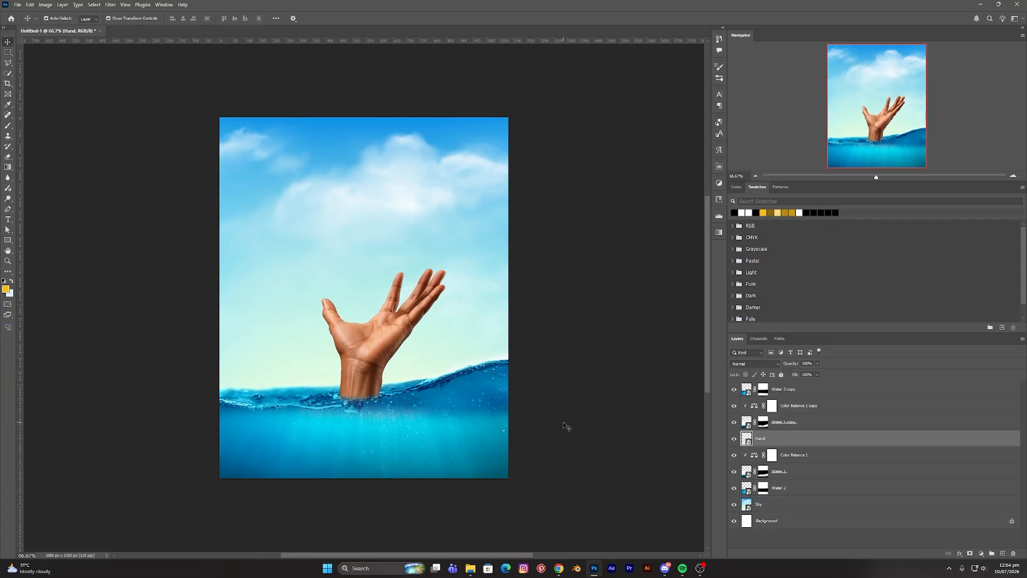
Move the Hand layer and all water and Color Balance layers together slightly down the canvas
click(807, 422)
click(796, 405)
ctrl+click(796, 389)
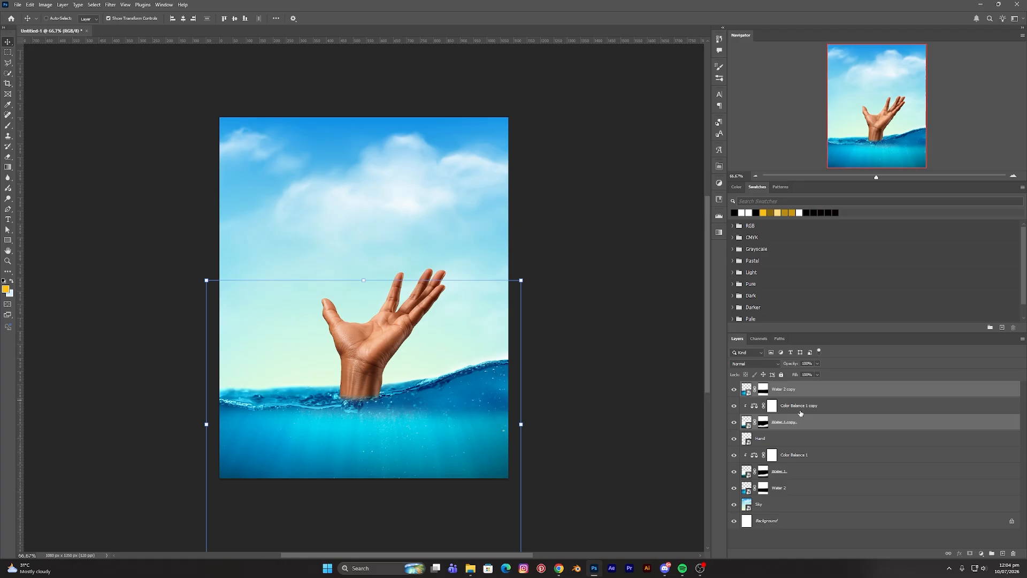
ctrl+click(789, 445)
ctrl+click(800, 458)
ctrl+click(794, 473)
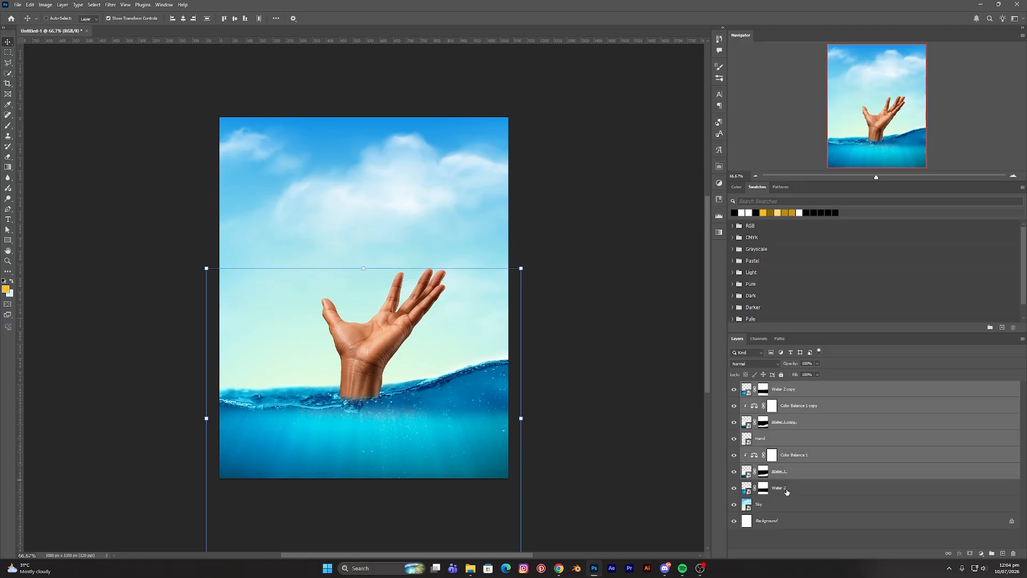
ctrl+click(787, 489)
key(ctrl+t)
drag(439, 416, 438, 429)
key(Return)
click(615, 453)
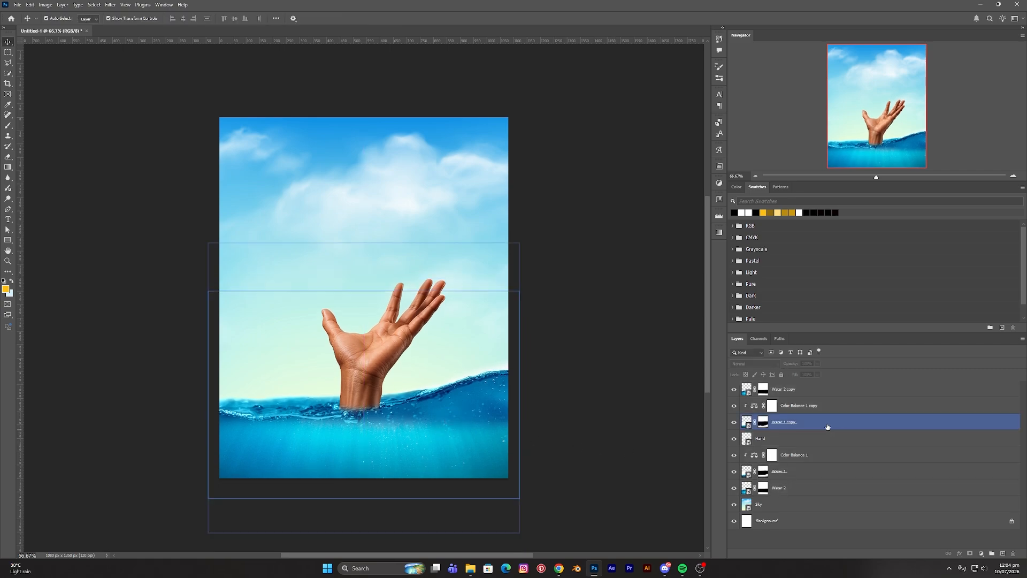
Lower the Fill of the Water 2 copy layer to about 37% so the submerged forearm shows through
click(784, 389)
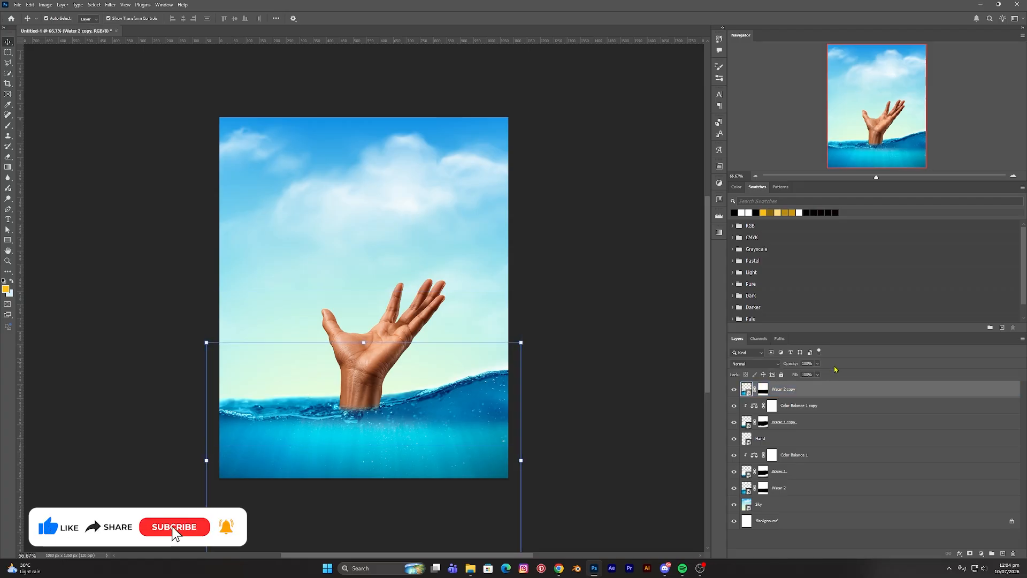
click(818, 375)
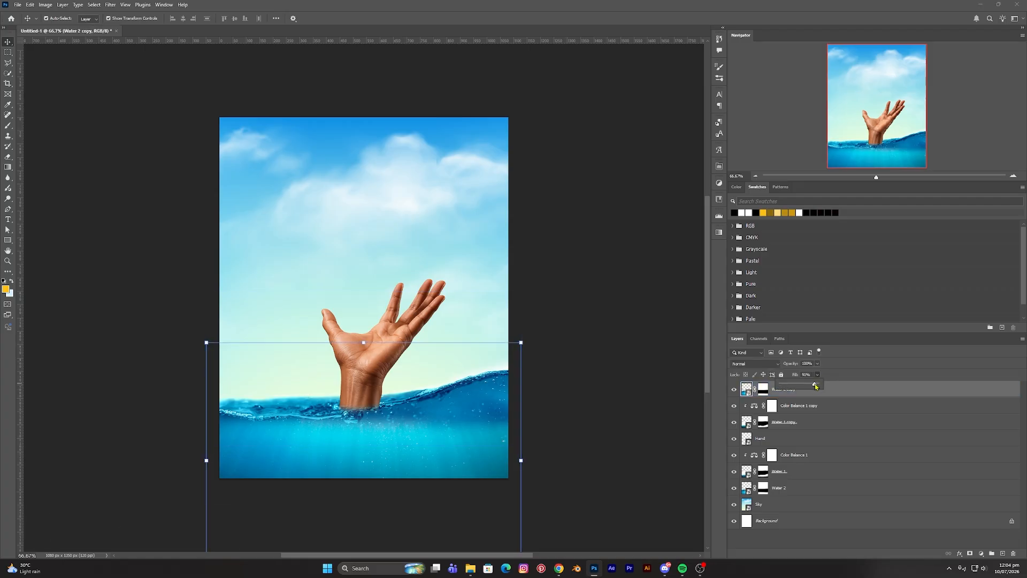
drag(813, 387, 808, 387)
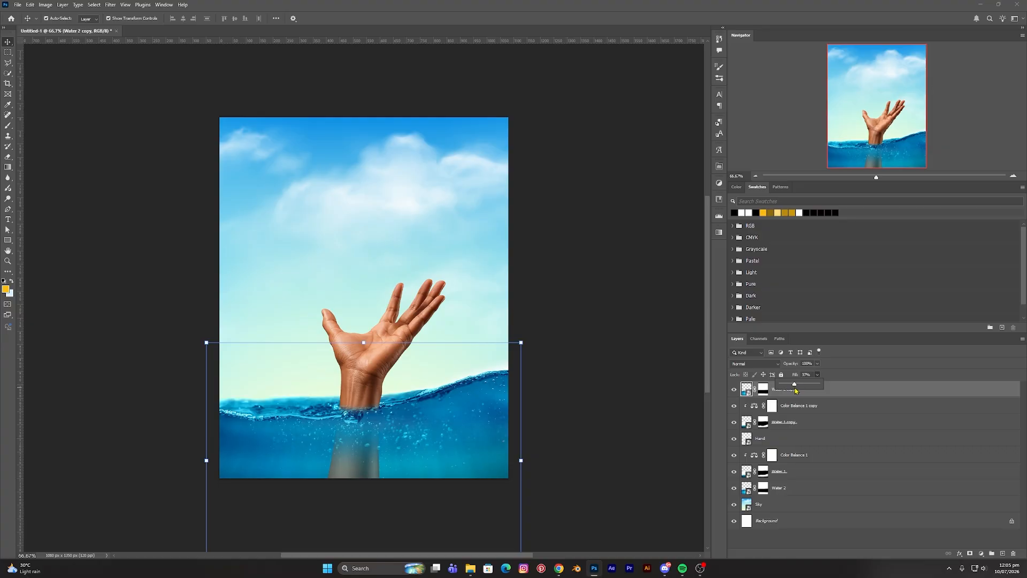
click(637, 412)
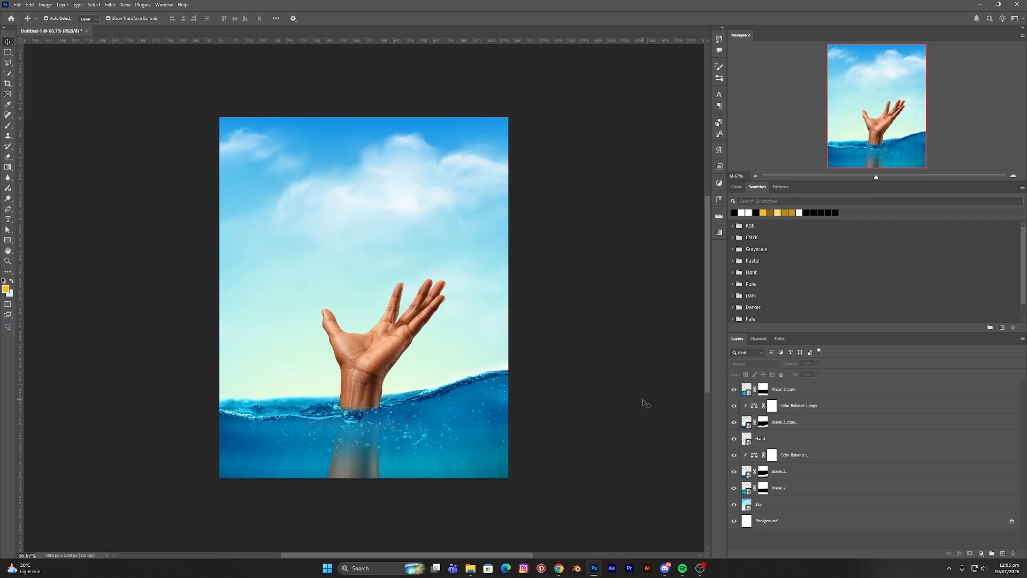
Paint black over the submerged forearm on the Water 1 copy mask with a larger brush at 25% flow
click(764, 427)
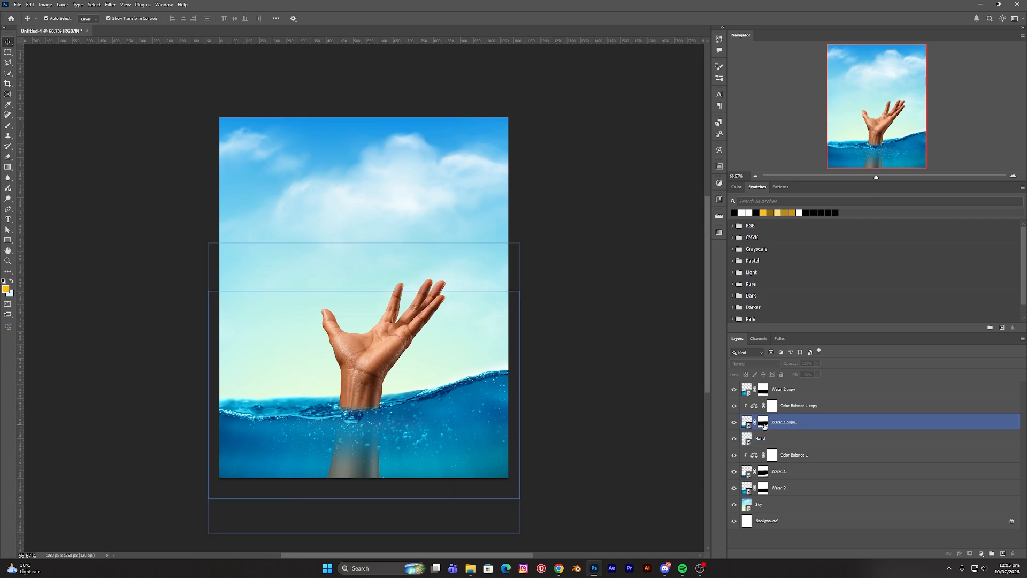
key(b)
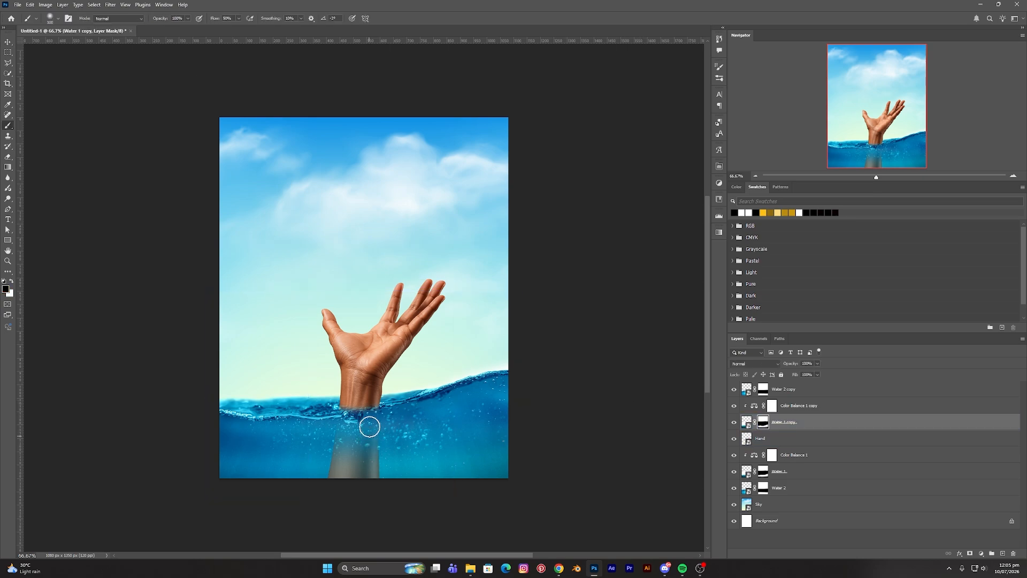
click(239, 19)
drag(241, 28, 231, 30)
key(bracketright)
key(bracketright)
key(bracketright)
mouse_move(396, 459)
mouse_down()
mouse_move(300, 448)
mouse_move(401, 438)
mouse_move(285, 445)
mouse_move(424, 442)
mouse_move(315, 452)
mouse_move(410, 440)
mouse_move(383, 433)
mouse_move(269, 445)
mouse_move(424, 433)
mouse_move(276, 449)
mouse_move(396, 448)
mouse_move(352, 469)
mouse_move(344, 464)
mouse_move(372, 443)
mouse_move(398, 440)
mouse_move(292, 447)
mouse_move(388, 456)
mouse_up()
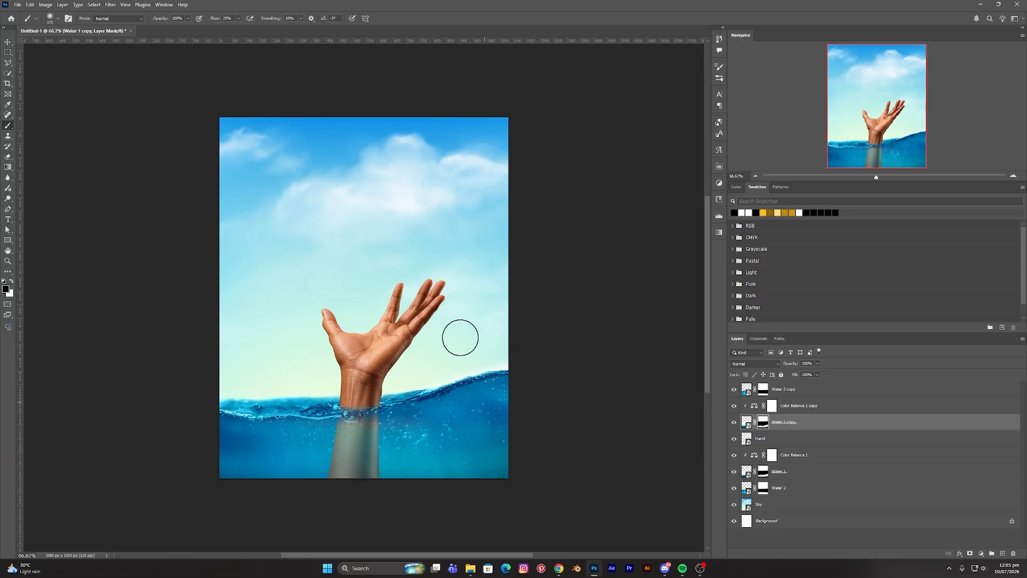
Scale the Hand layer up very slightly from its lower edge
click(7, 42)
click(417, 341)
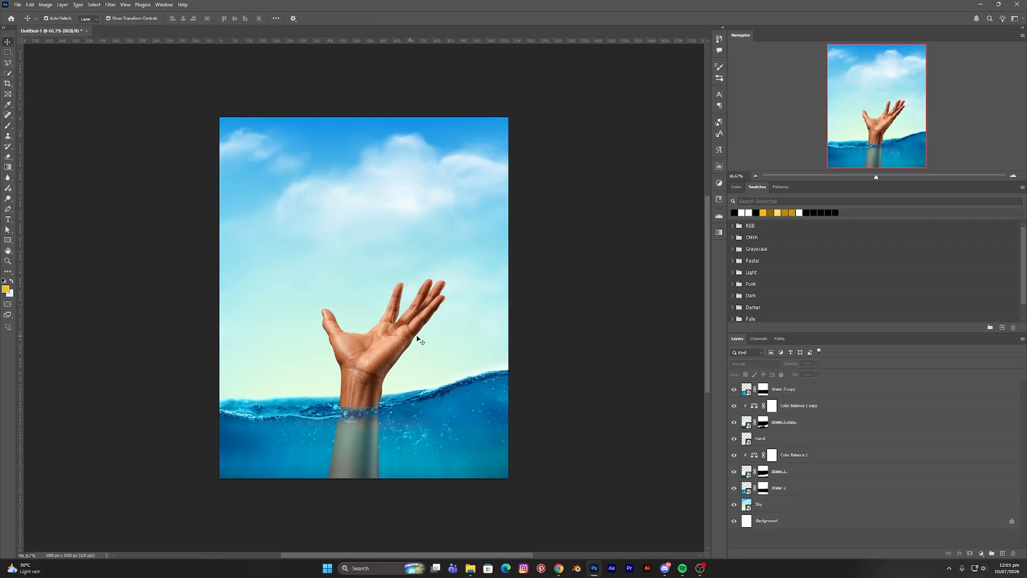
drag(381, 495, 386, 501)
key(Return)
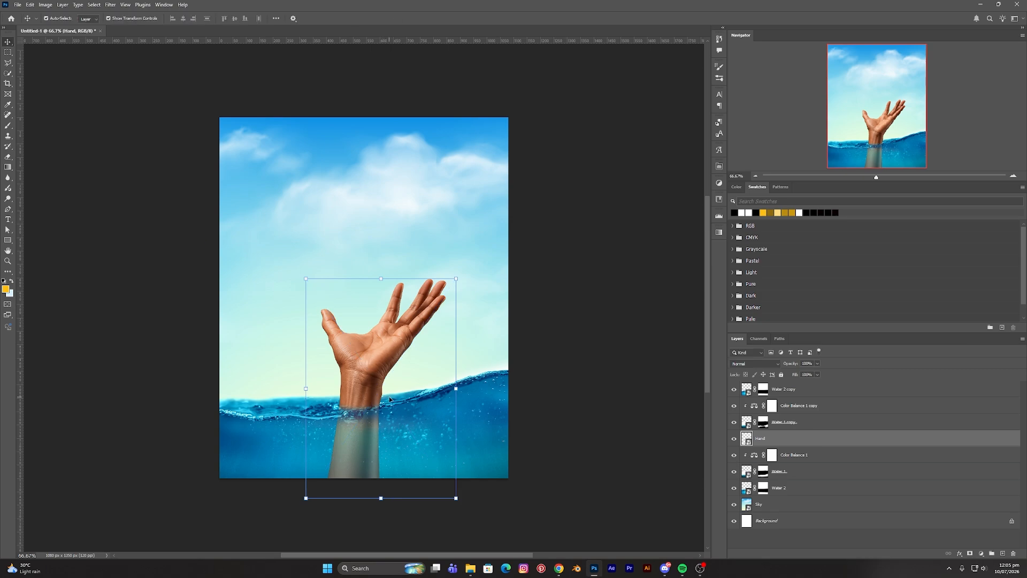
click(588, 417)
Set the Fill of the Water 2 copy layer to 40%
click(813, 389)
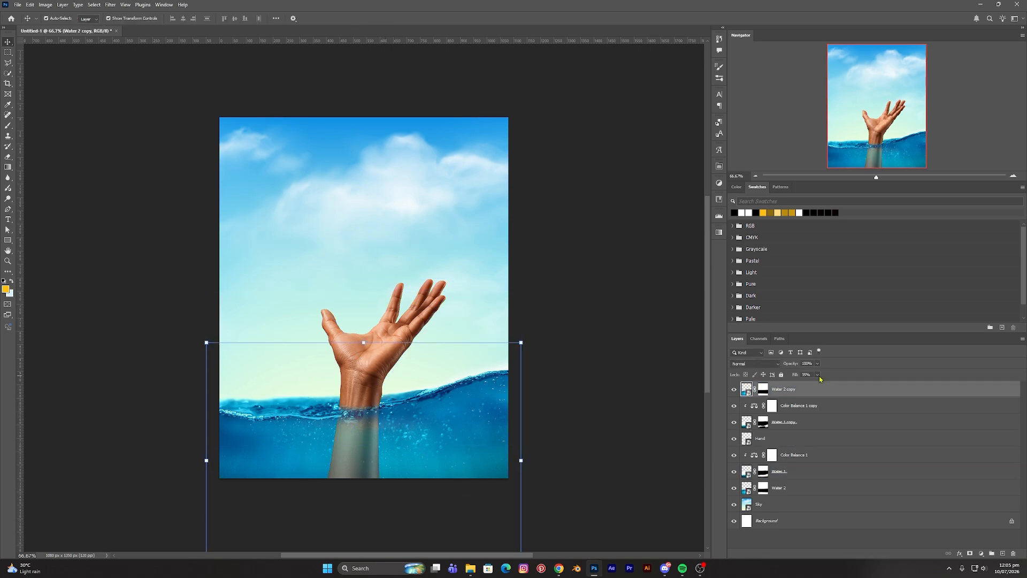
click(818, 375)
drag(820, 388, 822, 387)
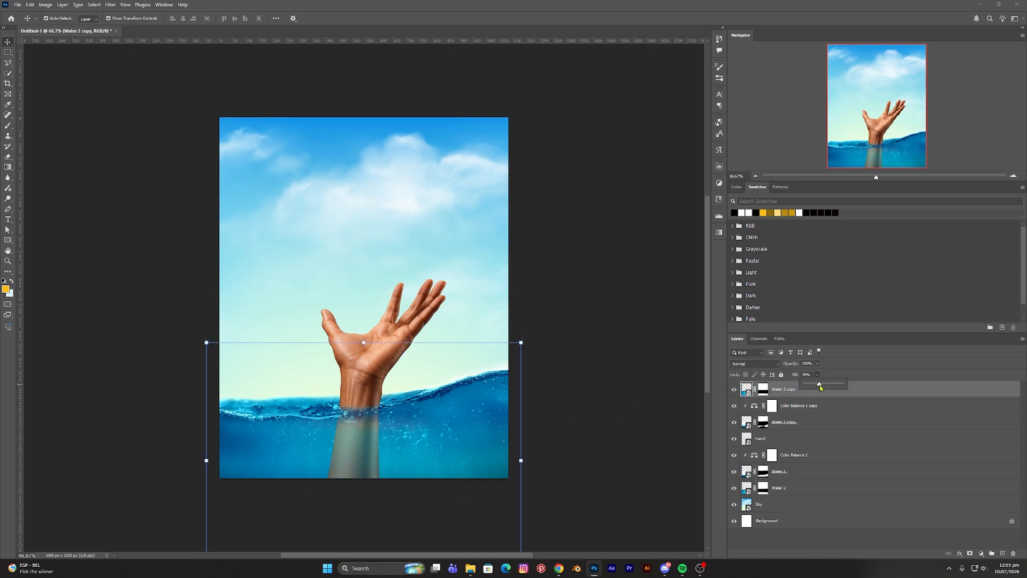
click(616, 388)
click(618, 389)
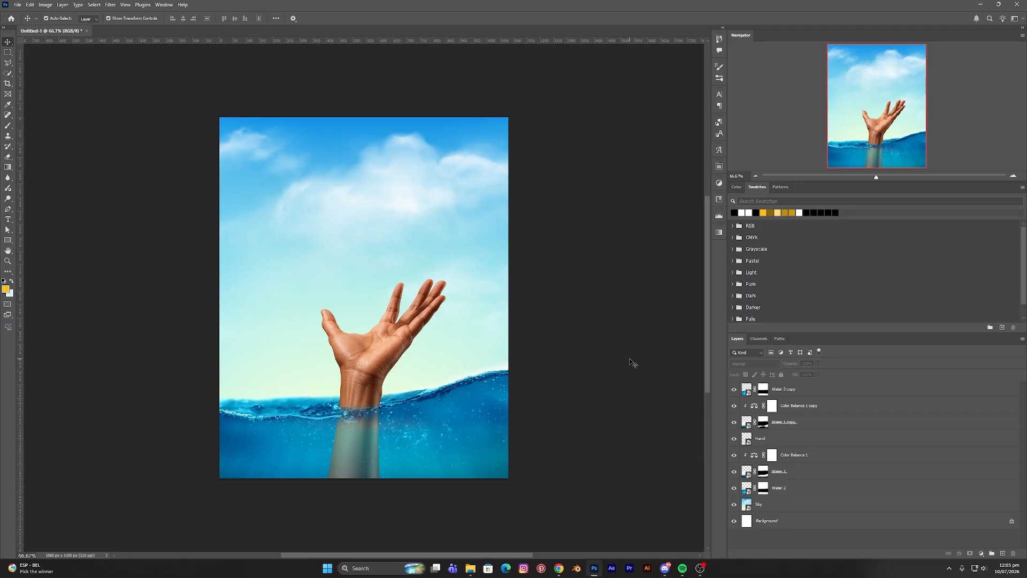
click(792, 405)
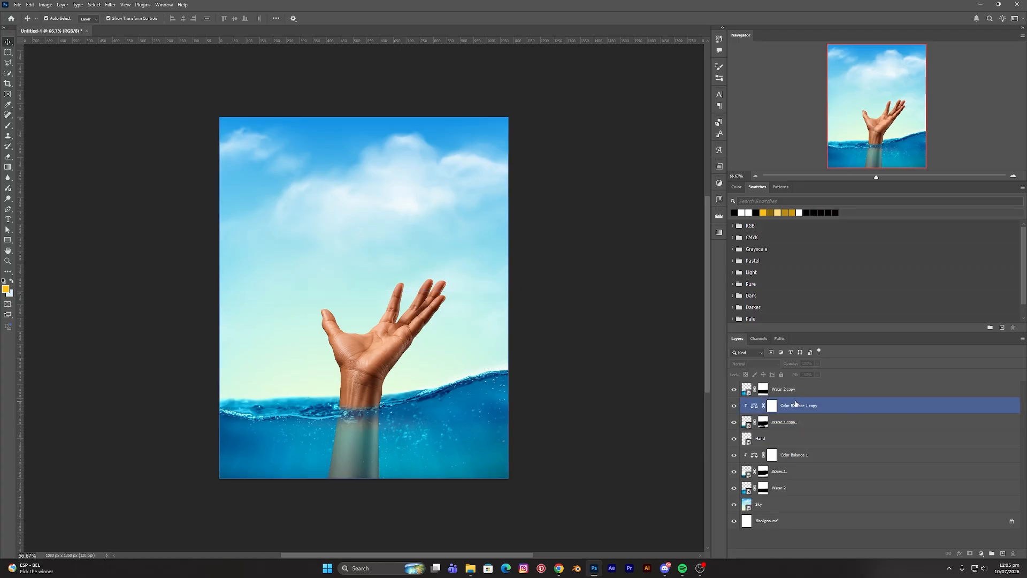
shift+click(784, 389)
shift+click(788, 425)
shift+click(787, 439)
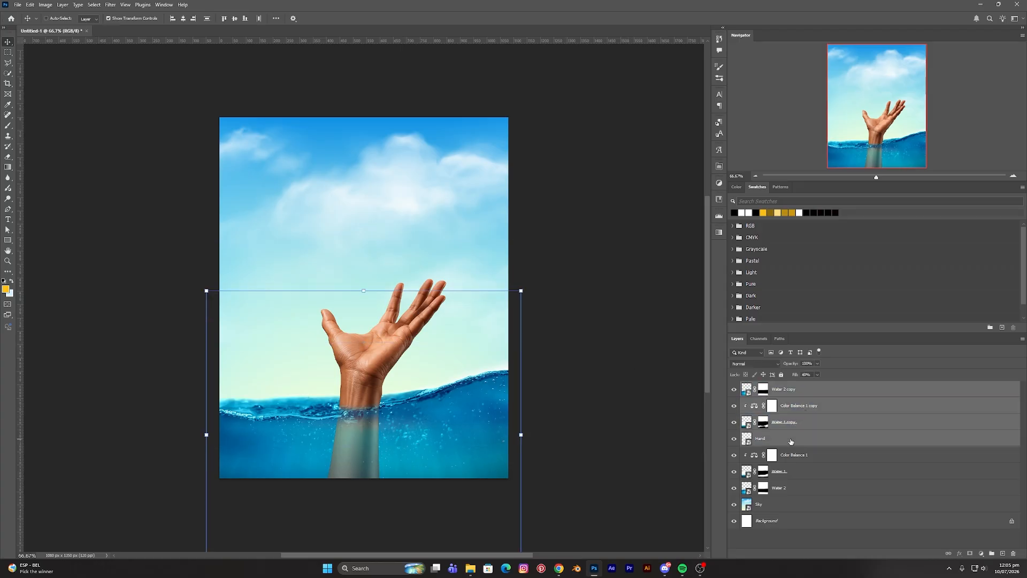
shift+click(788, 455)
shift+click(787, 472)
shift+click(786, 489)
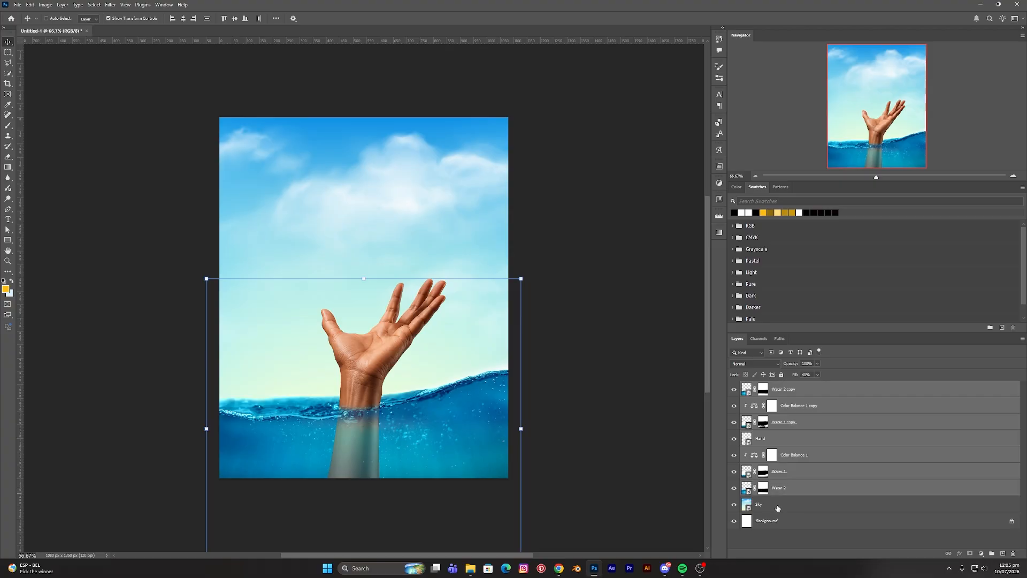
shift+click(802, 507)
Unlock the Background layer and group it with all the other layers
click(1012, 521)
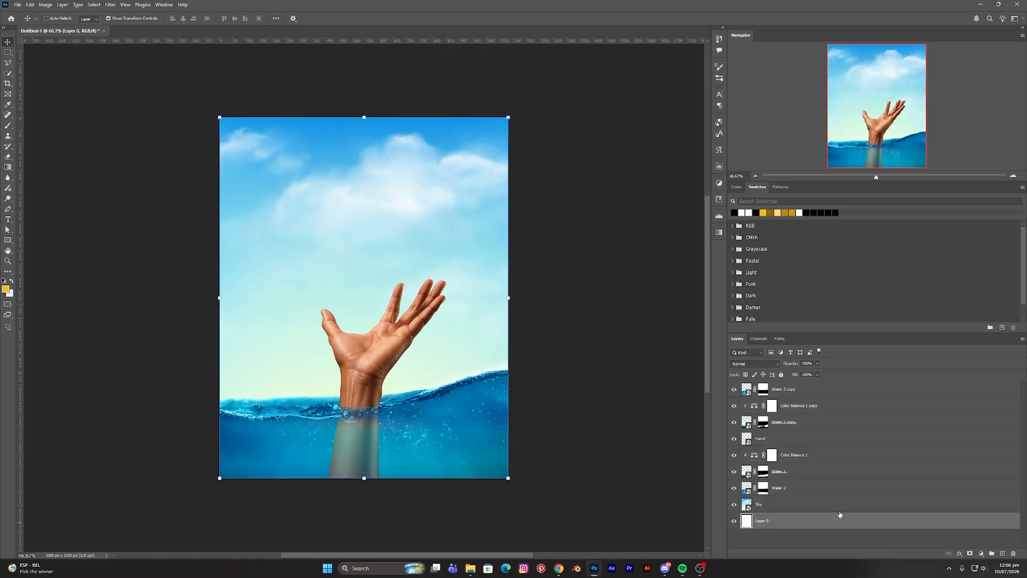
shift+click(792, 390)
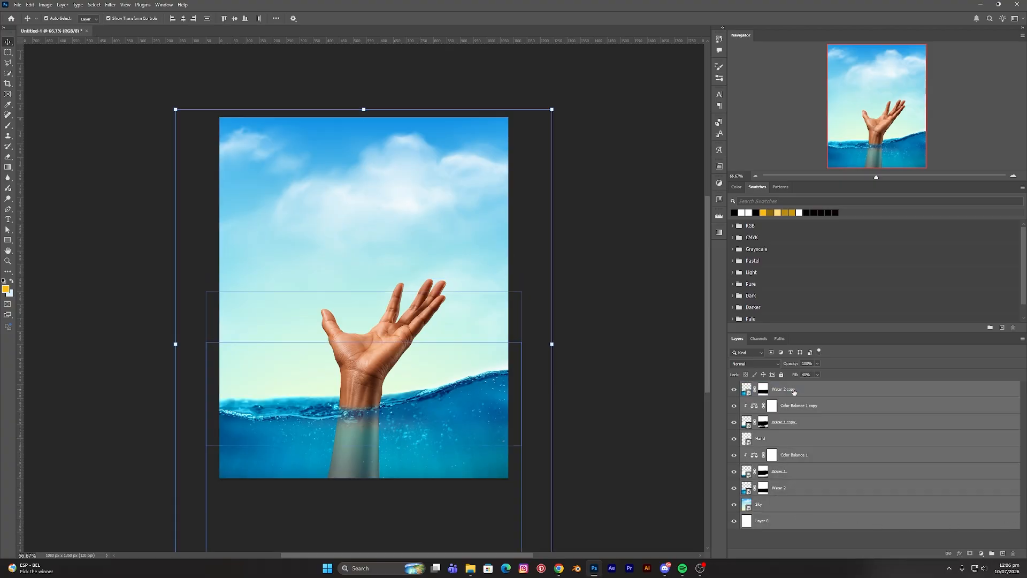
key(ctrl+g)
Rename the new layer group as Background and lock it completely
double_click(762, 386)
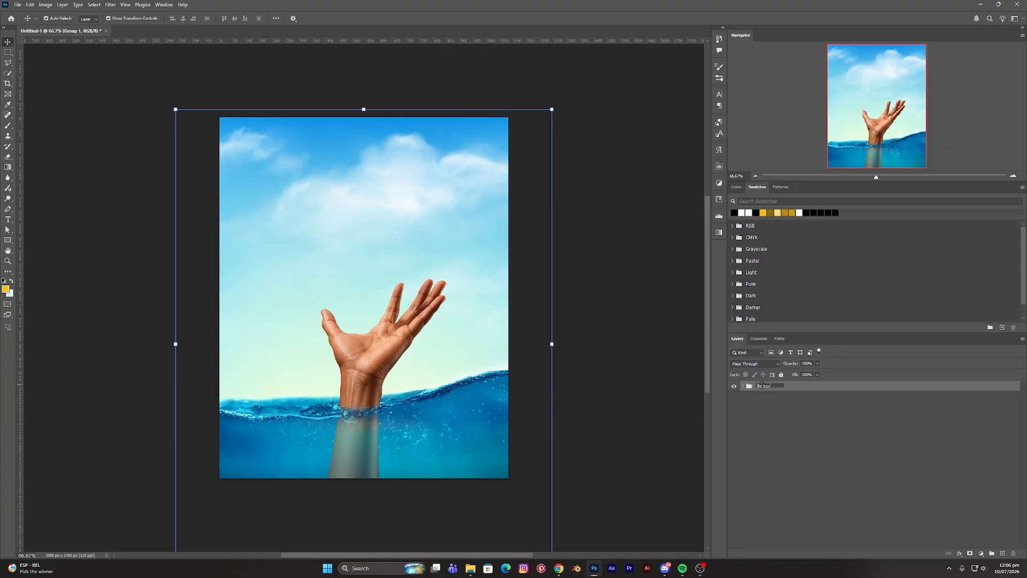
text(Background)
key(Return)
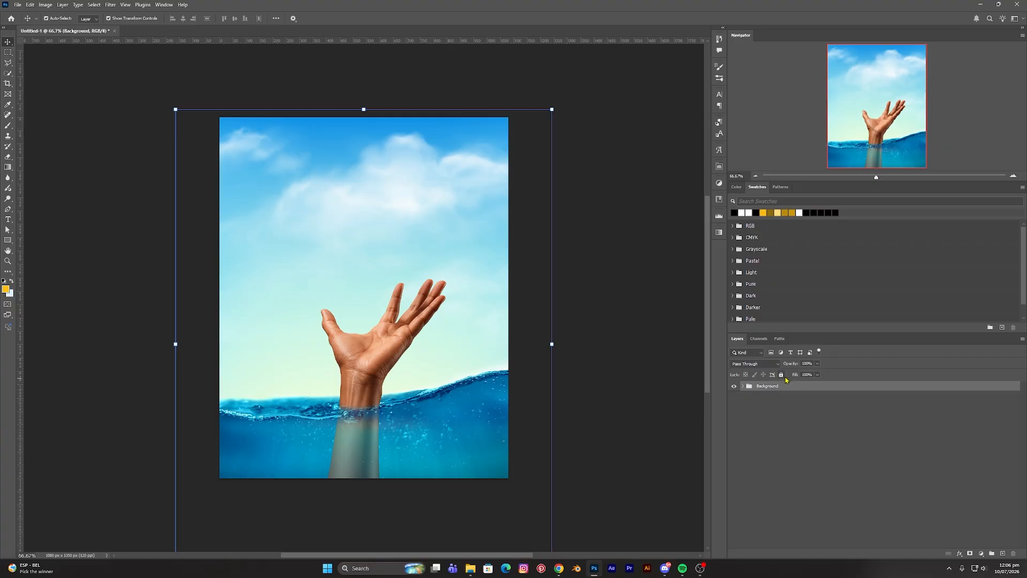
click(781, 375)
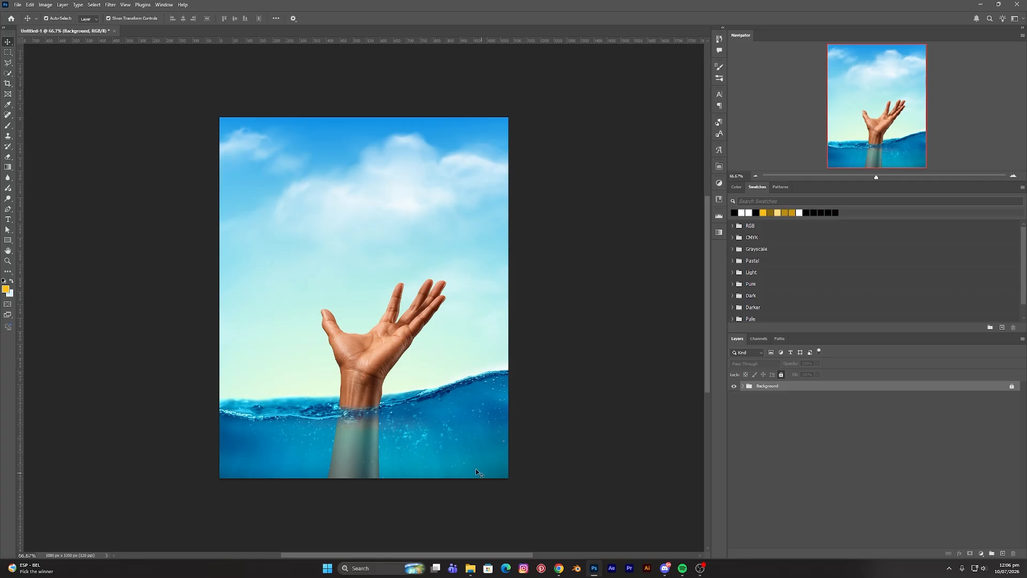
Switch to File Explorer and place the Ice Cream image from the Oreo Ice Cream Design folder onto the poster canvas
click(471, 568)
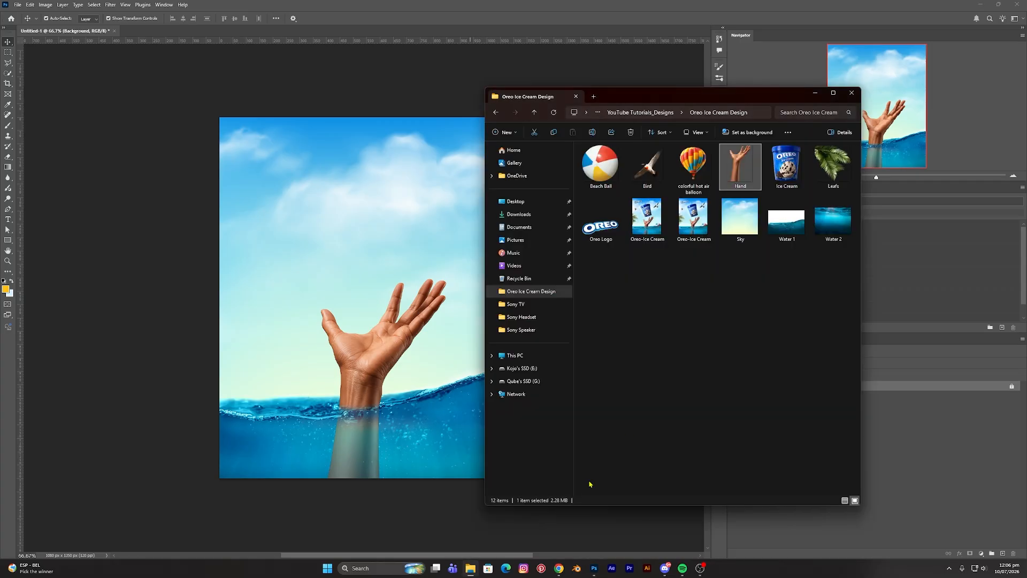
click(711, 302)
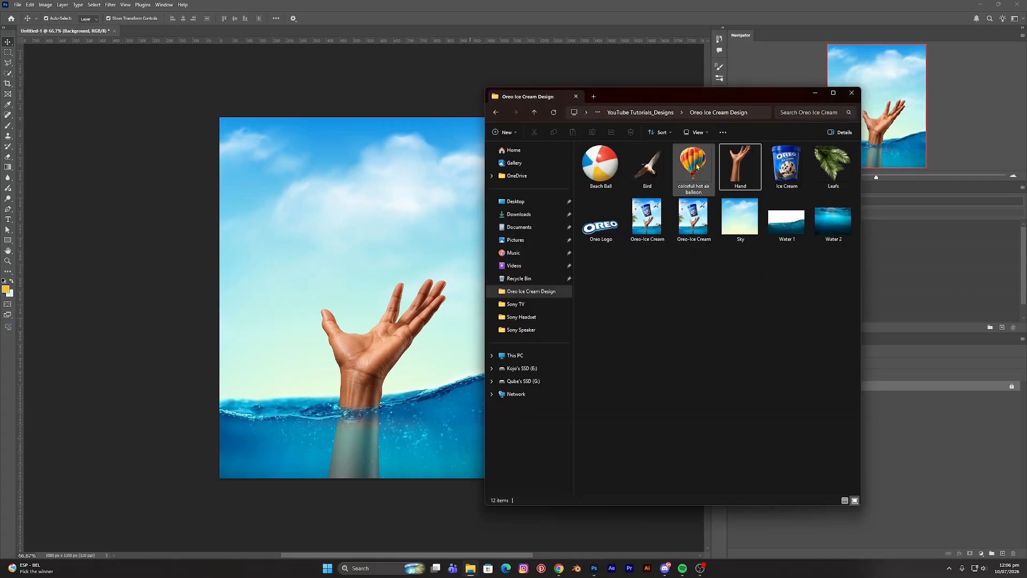
click(697, 172)
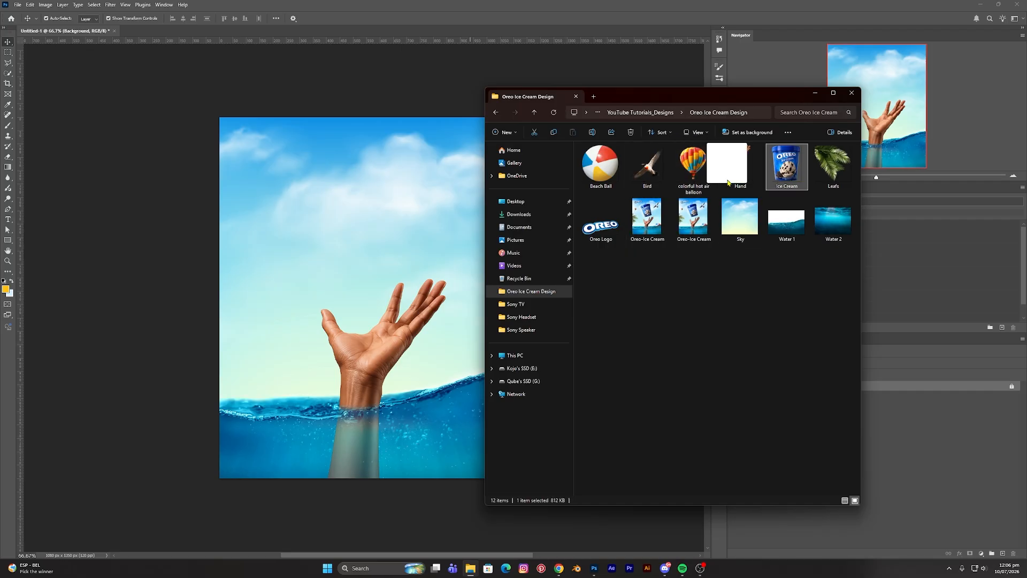
click(369, 250)
Scale the Ice Cream tub to about 40%, tilt it about -10°, and position it just above the hand's fingertips
drag(494, 302, 446, 205)
drag(348, 166, 347, 156)
drag(369, 269, 371, 285)
drag(365, 246, 366, 249)
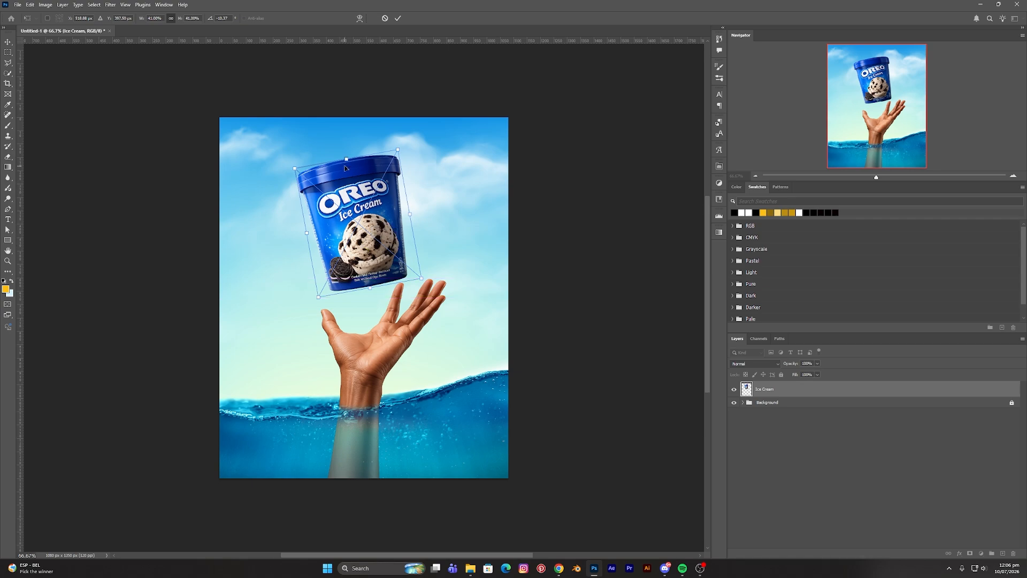
drag(347, 159, 347, 164)
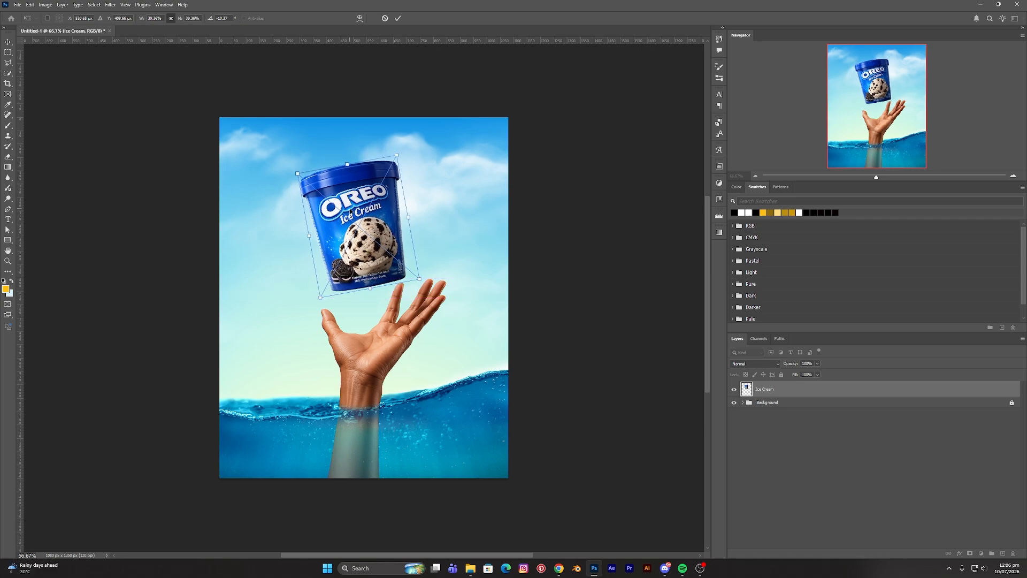
key(Return)
click(553, 328)
Expand the Background group and unlock it so its layers are editable
click(762, 402)
click(735, 403)
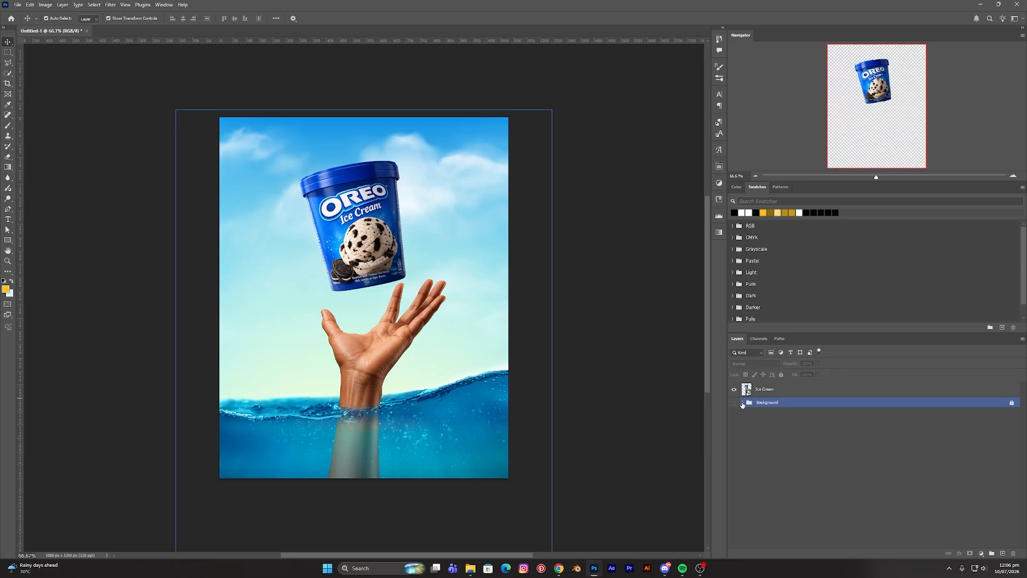
click(734, 402)
click(743, 402)
click(1001, 416)
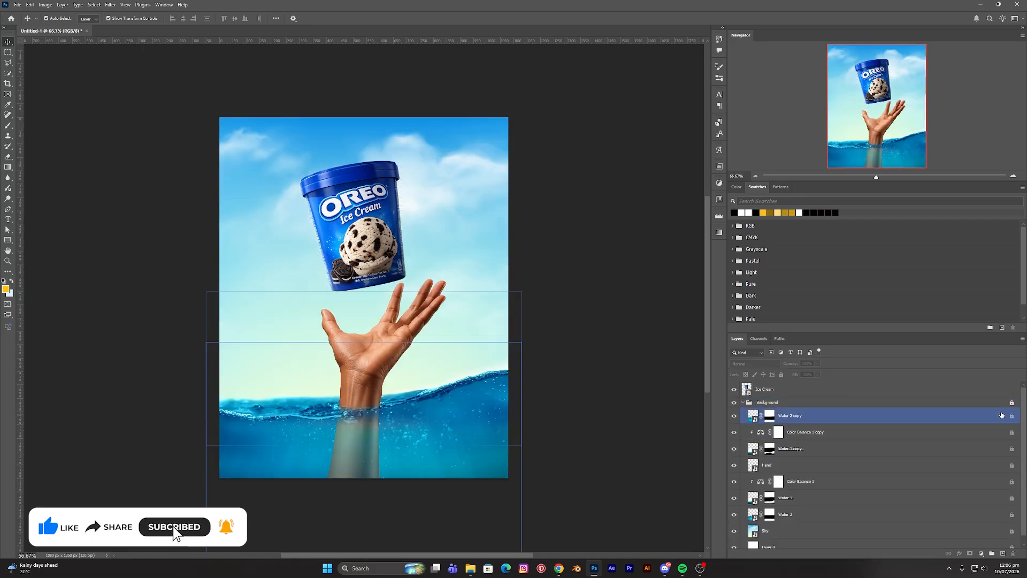
click(1012, 403)
scroll(882, 482, down, 1)
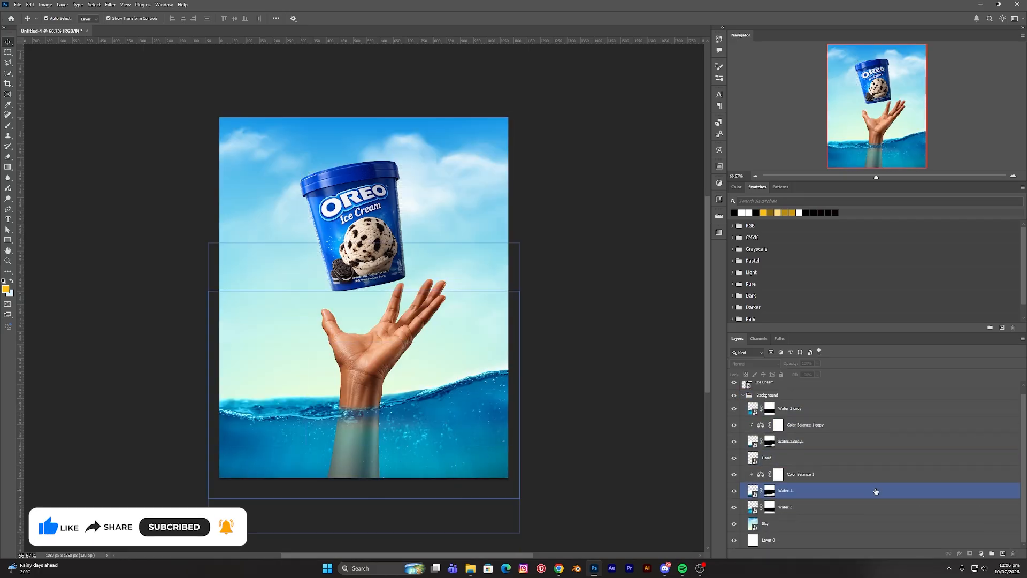
Scale the Hand layer down to about 30% and position it slightly lower beneath the tub
click(786, 458)
key(ctrl+t)
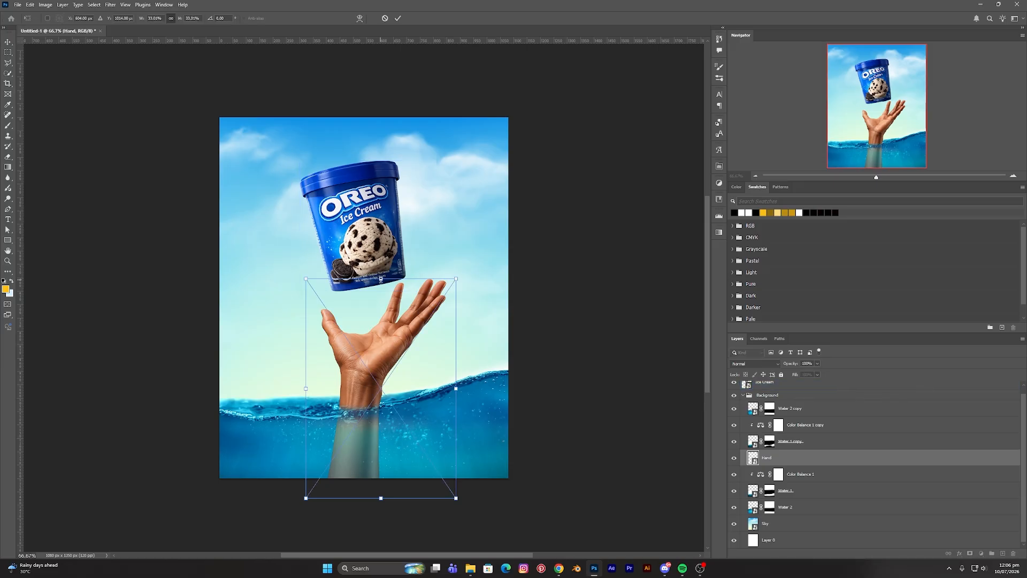
drag(381, 279, 383, 297)
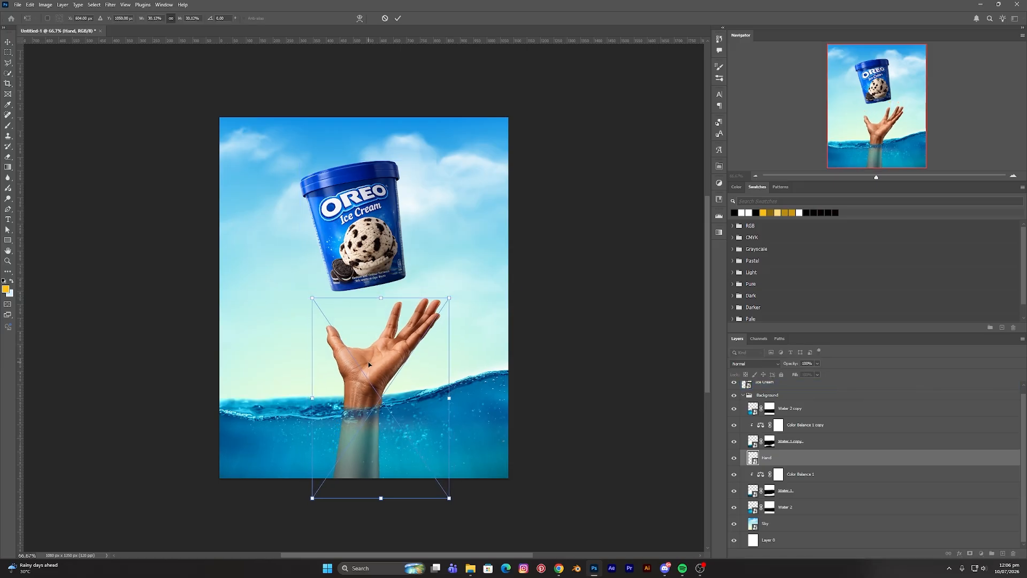
drag(369, 364, 368, 358)
drag(381, 293, 383, 298)
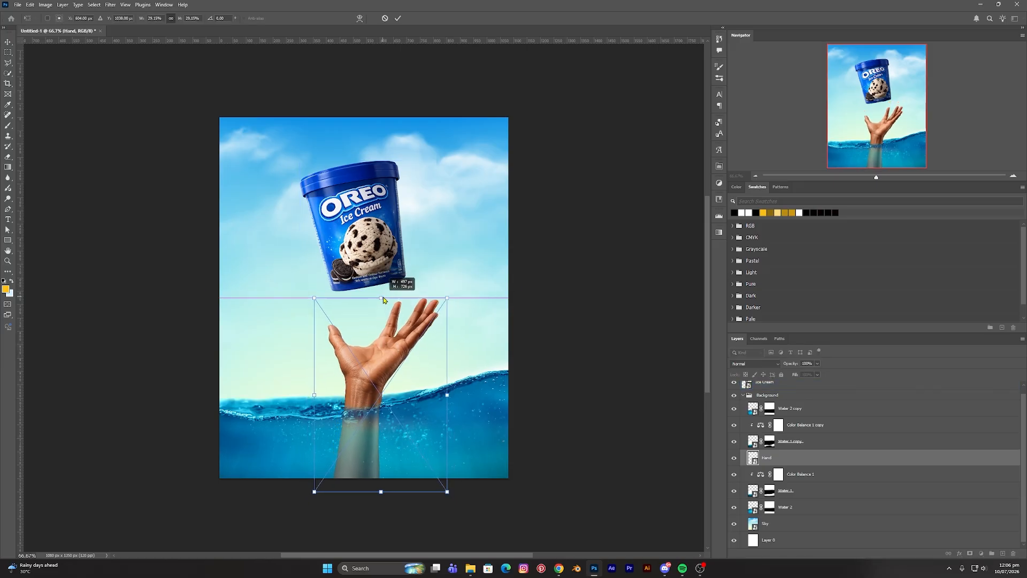
drag(375, 373, 374, 367)
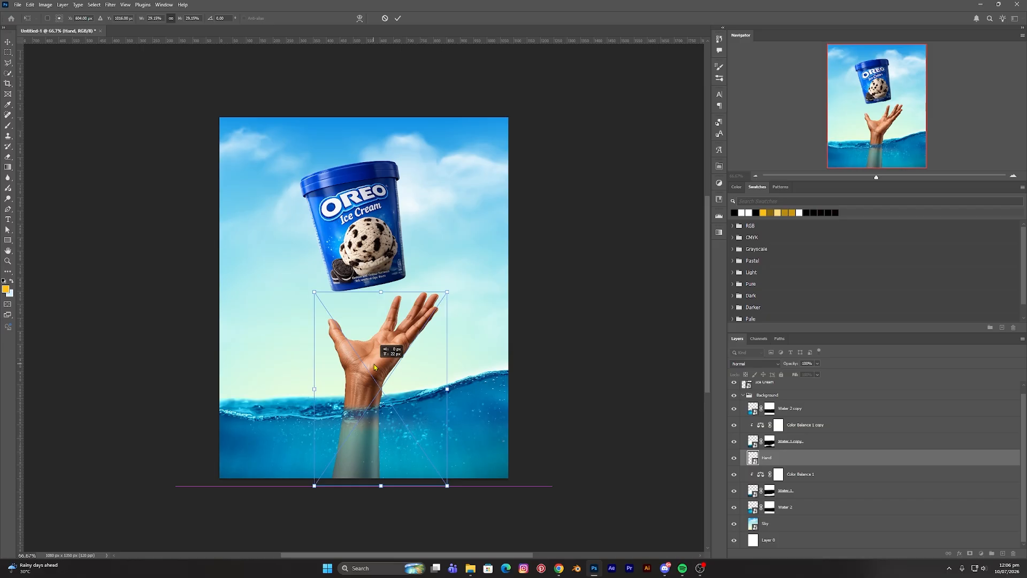
drag(381, 292, 381, 289)
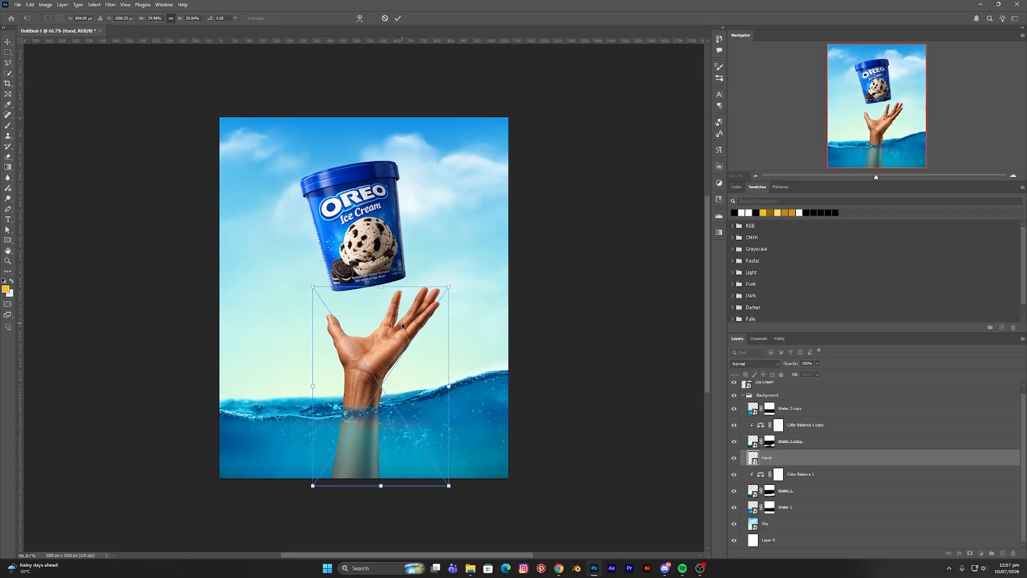
key(Return)
Scale the Ice Cream tub to about 38.5% and reposition it just above the fingertips
click(383, 252)
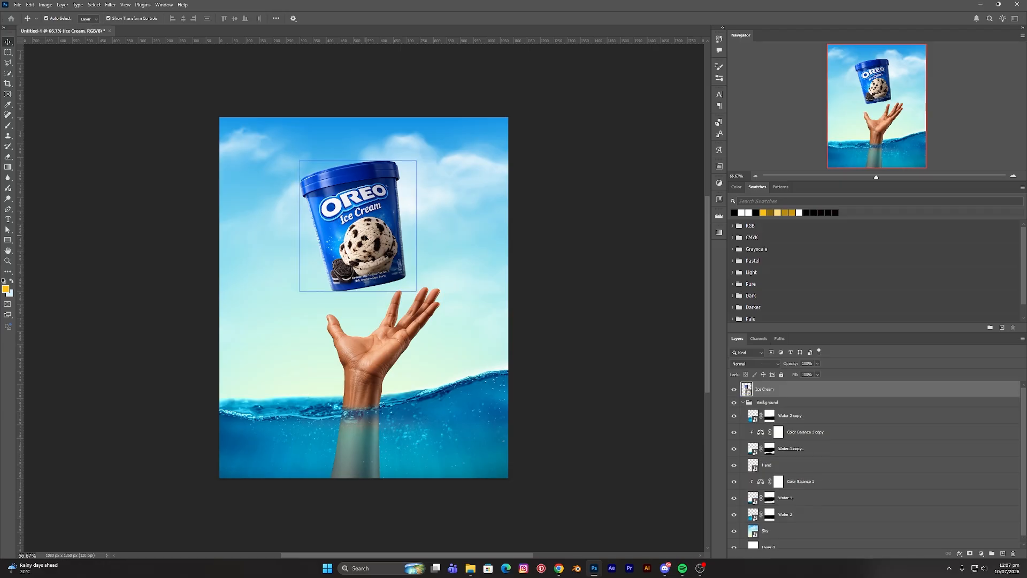
drag(365, 236, 366, 242)
drag(358, 167, 359, 166)
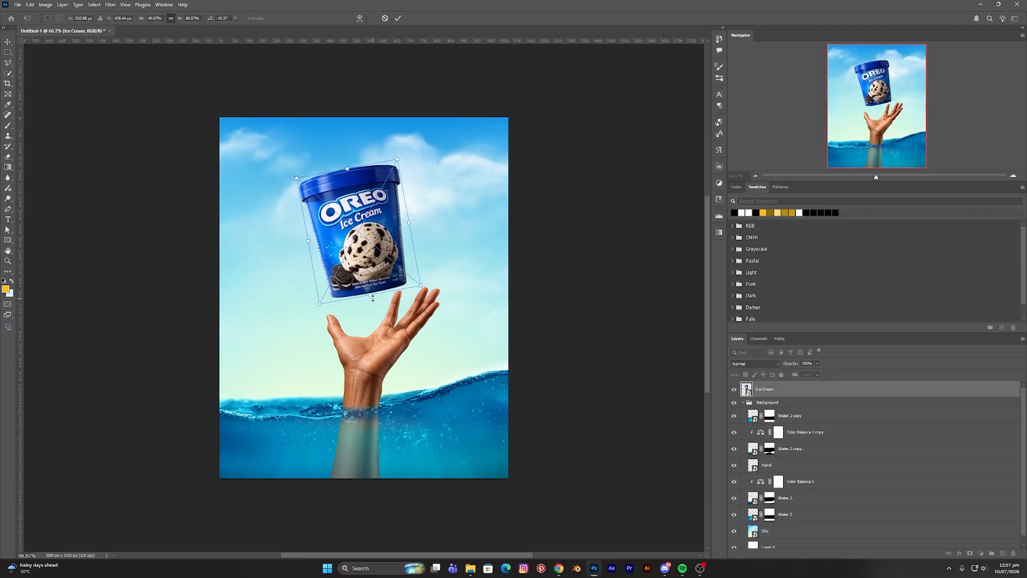
drag(373, 298, 370, 291)
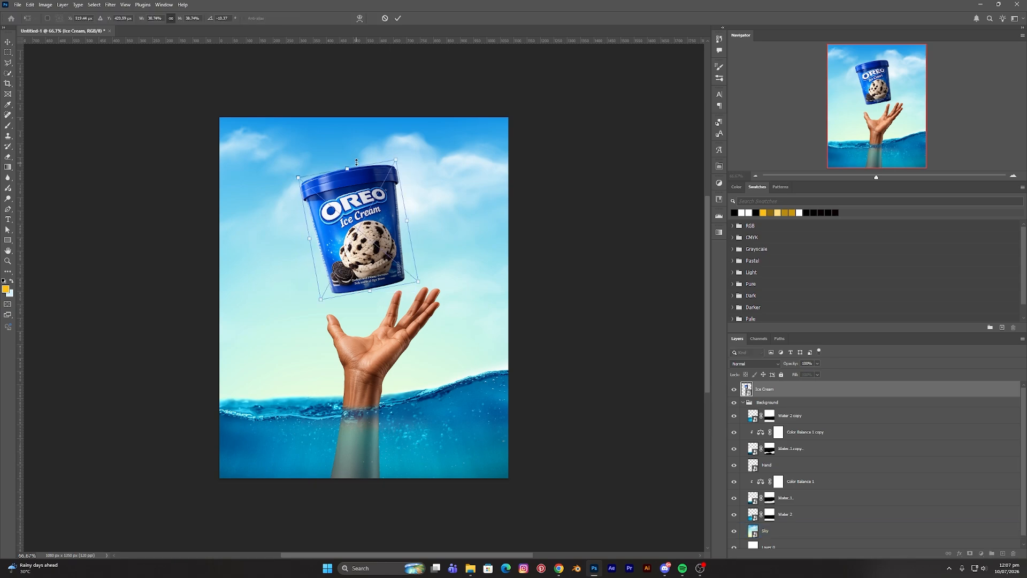
drag(357, 161, 357, 165)
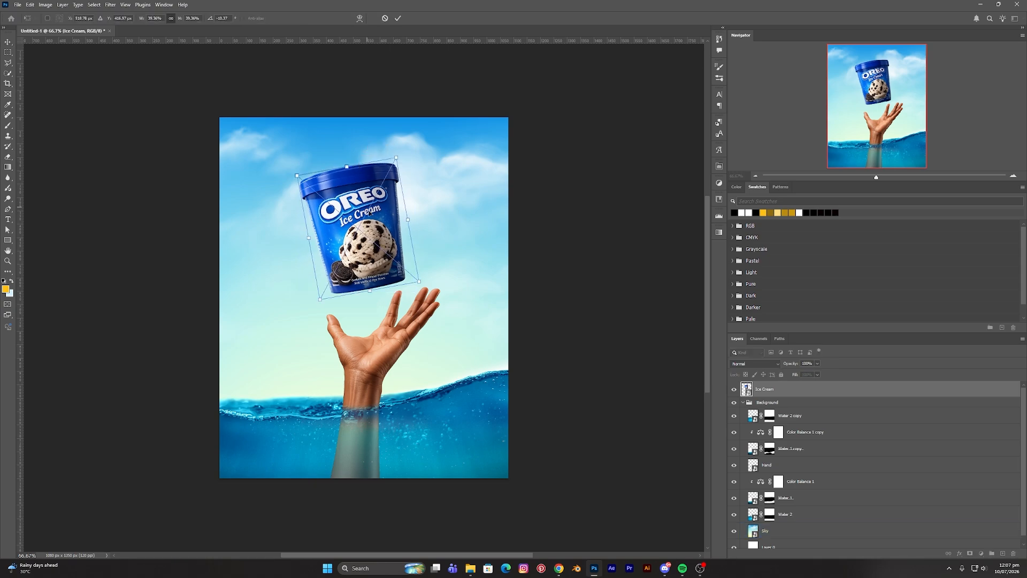
drag(372, 217, 372, 224)
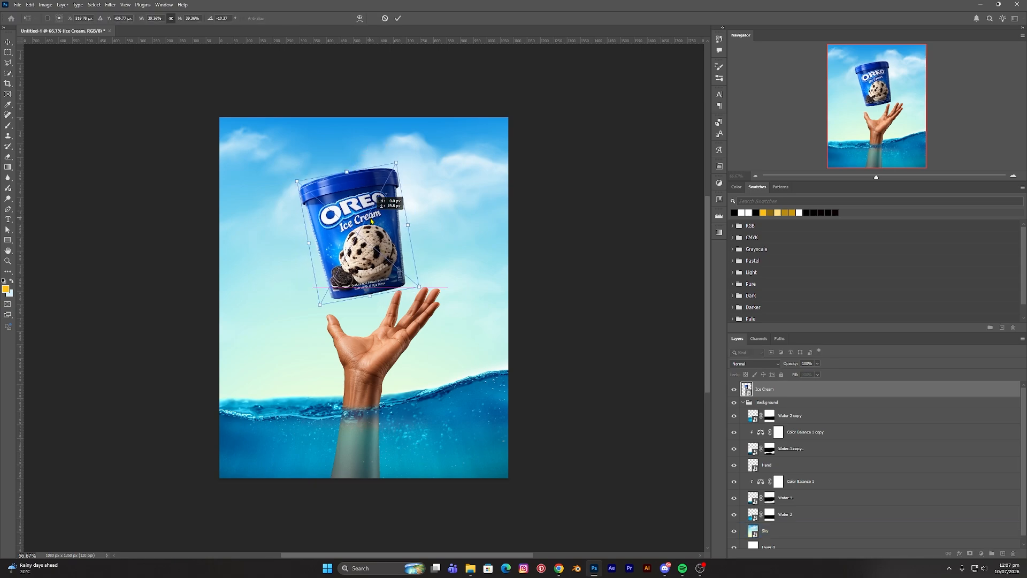
drag(349, 169, 349, 171)
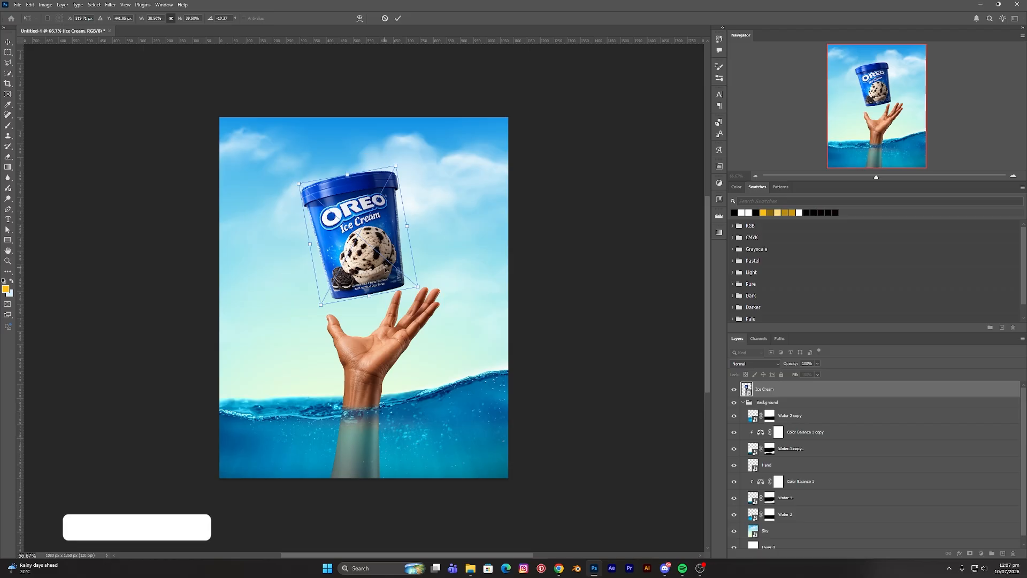
drag(372, 264, 371, 254)
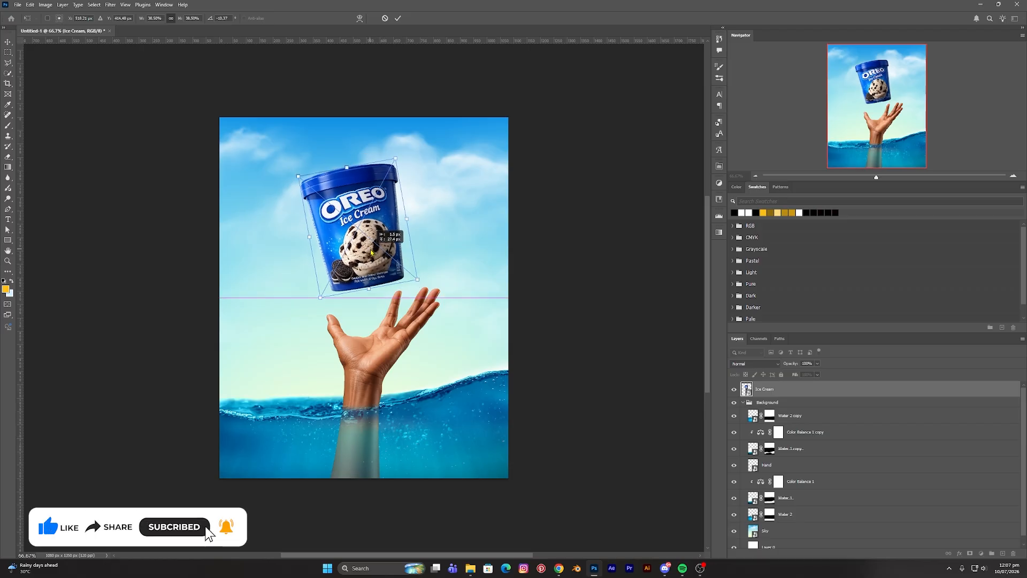
key(Return)
Move all layers from Water 2 copy through Water 2, including the Hand and both Color Balance layers, down about 40 px together
click(798, 416)
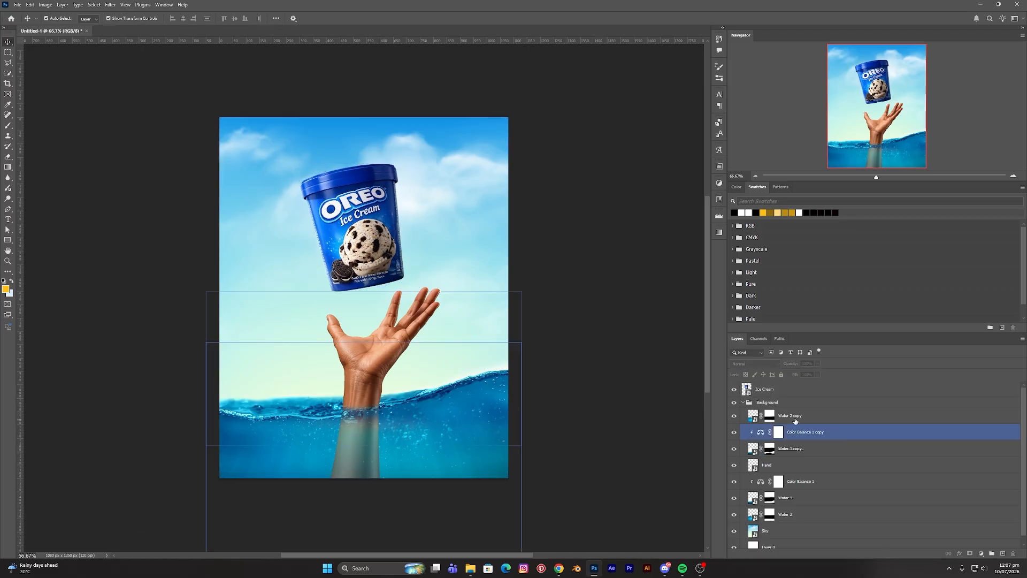
shift+click(794, 453)
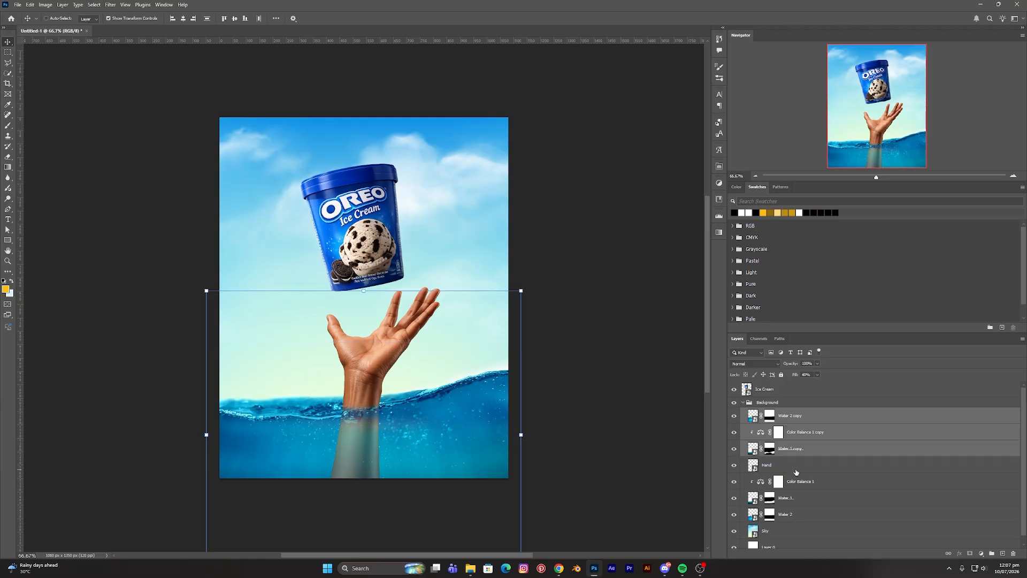
shift+click(797, 469)
shift+click(800, 485)
shift+click(791, 501)
shift+click(787, 513)
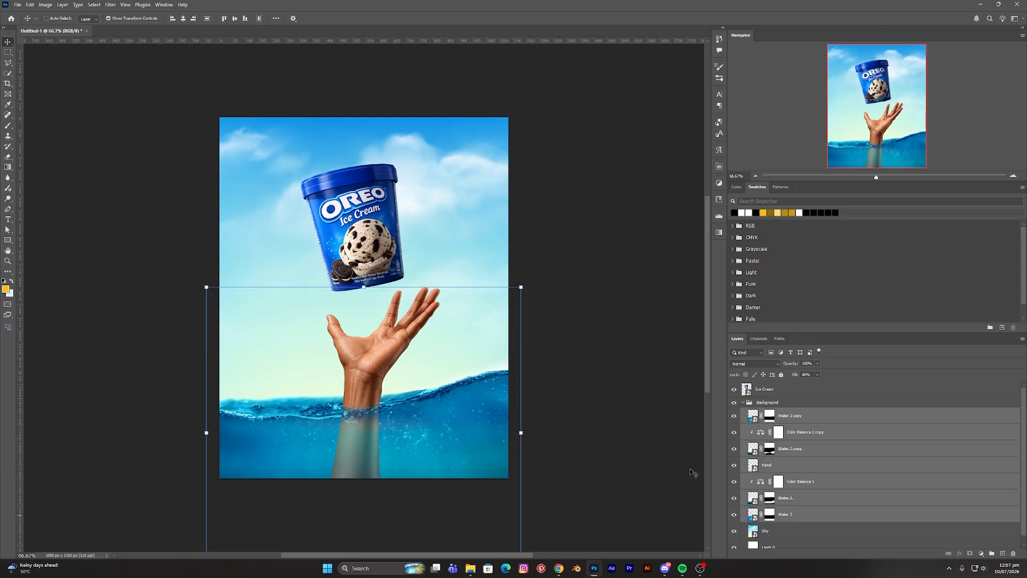
key(ctrl+t)
drag(446, 453, 446, 460)
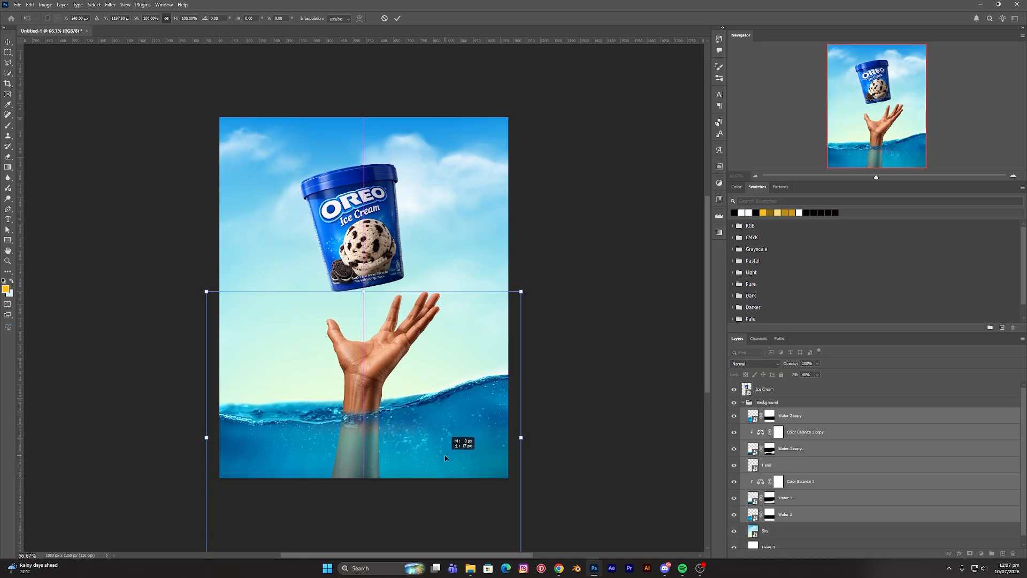
key(Return)
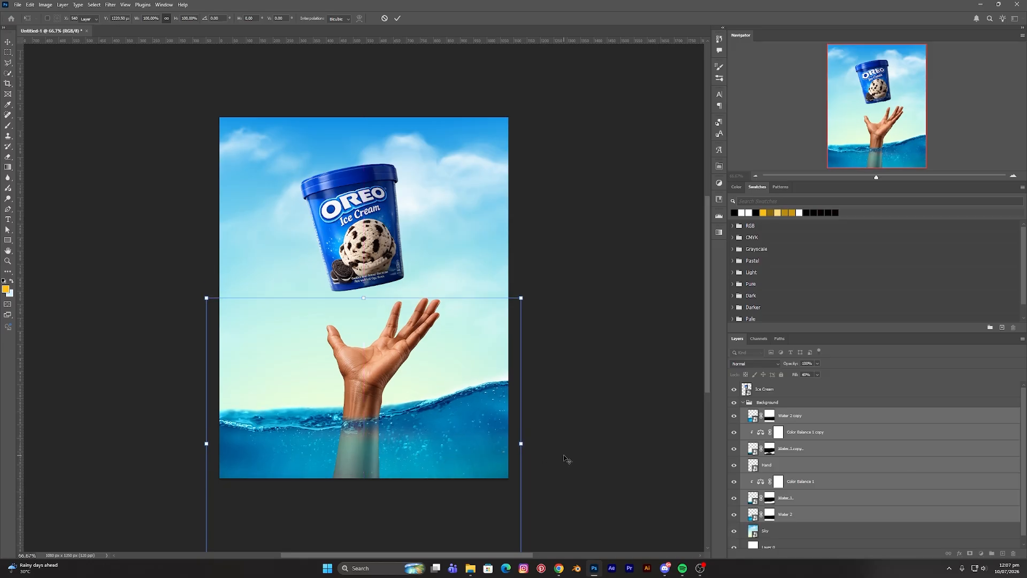
click(582, 424)
Move the Ice Cream tub down toward the hand and enlarge it to about 40.5%
drag(376, 247, 376, 253)
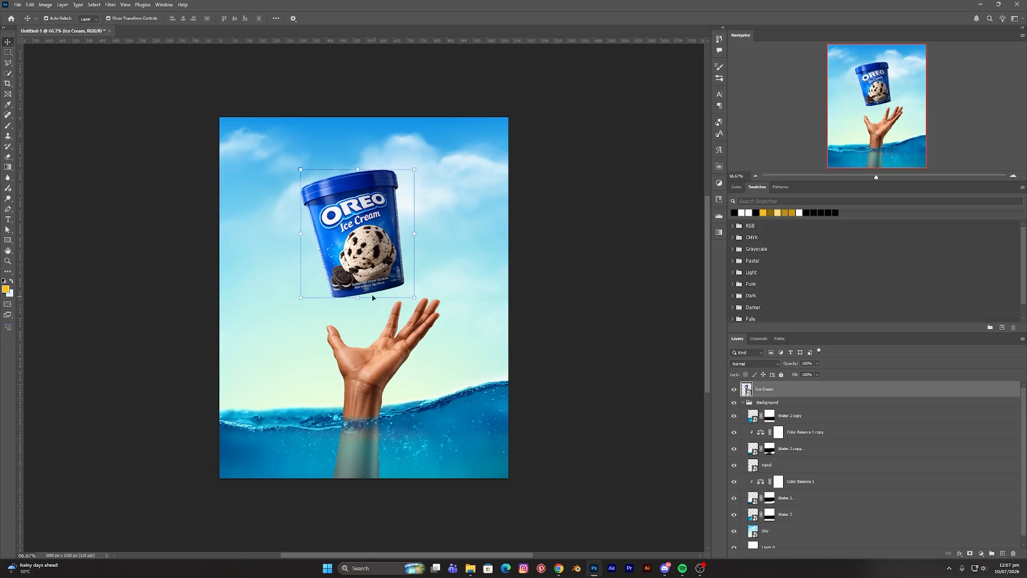
mouse_move(373, 298)
mouse_down()
mouse_move(360, 300)
mouse_move(368, 305)
mouse_up()
key(Return)
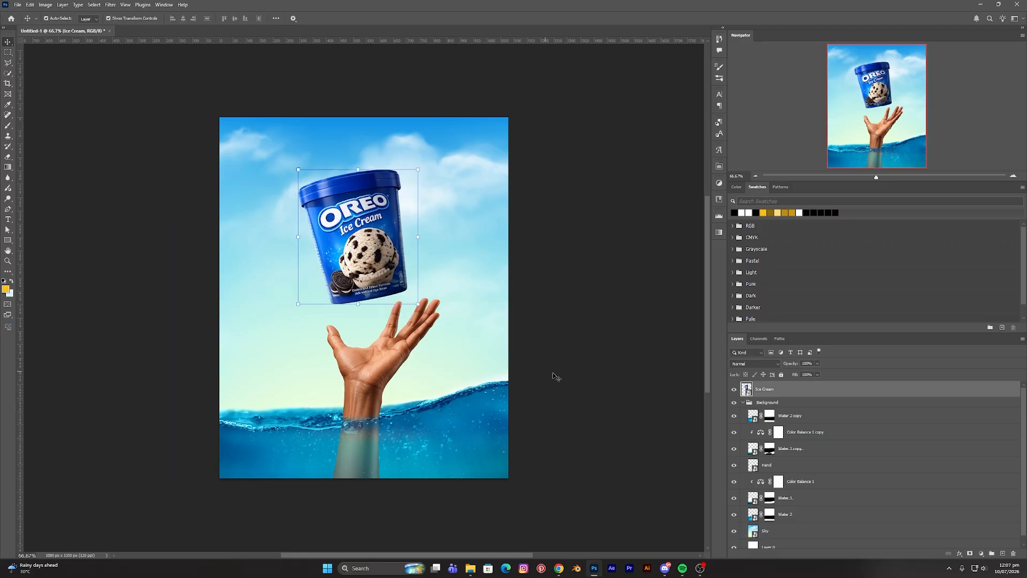
Lock the Background group again and collapse it
click(743, 402)
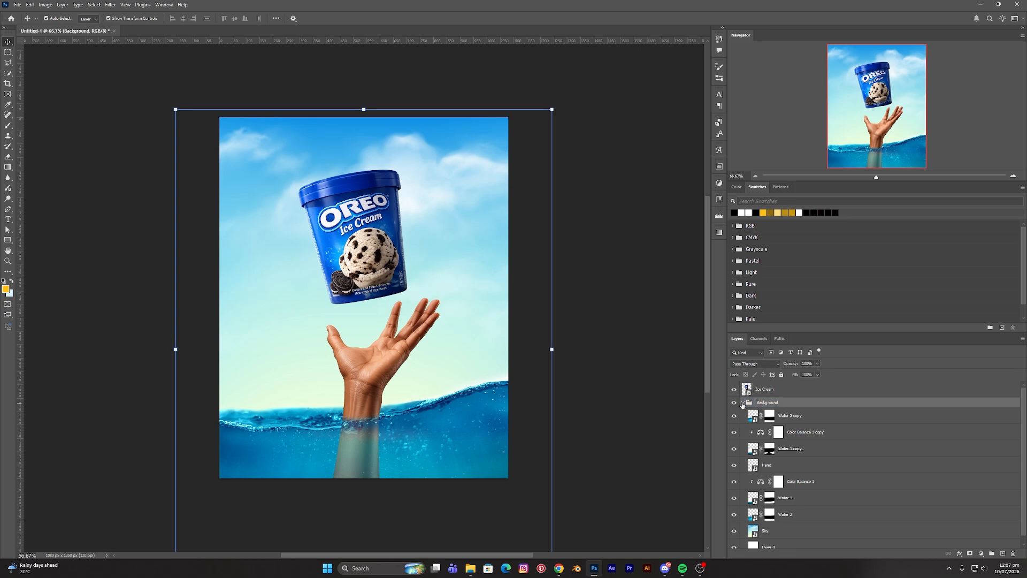
click(743, 403)
Rotate the Ice Cream tub further counterclockwise to about -17°
click(765, 389)
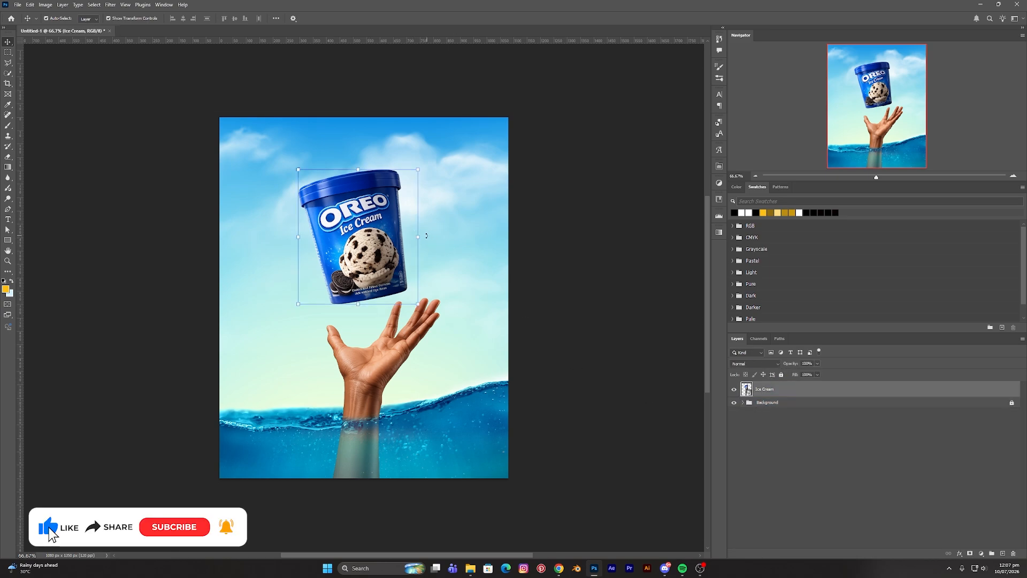
drag(424, 247, 426, 229)
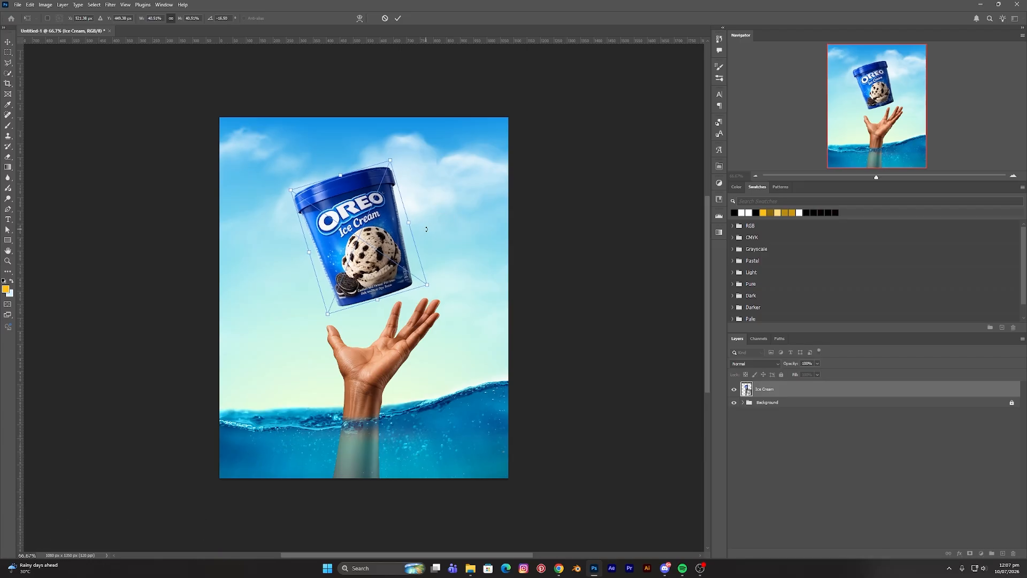
key(Return)
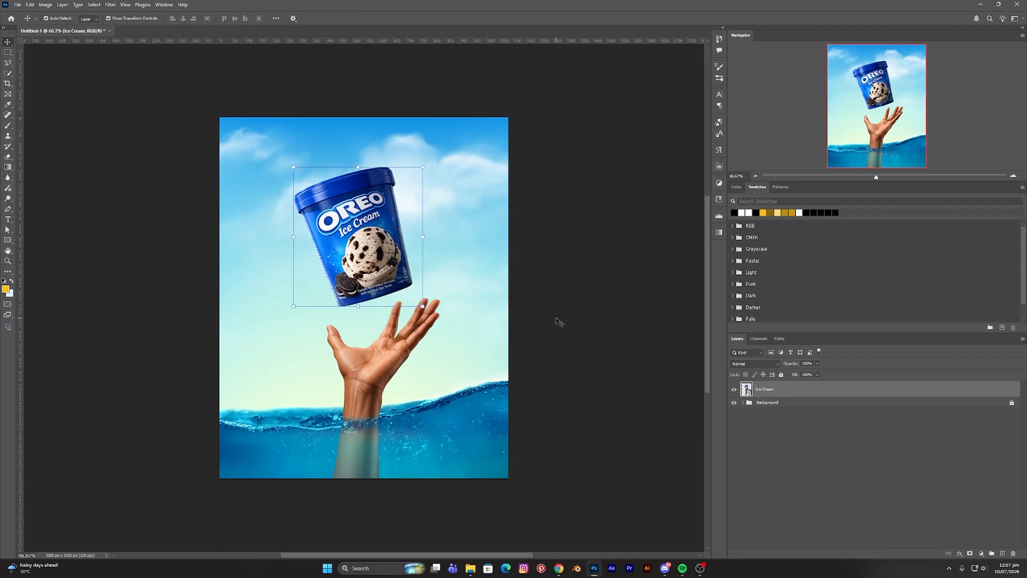
click(560, 321)
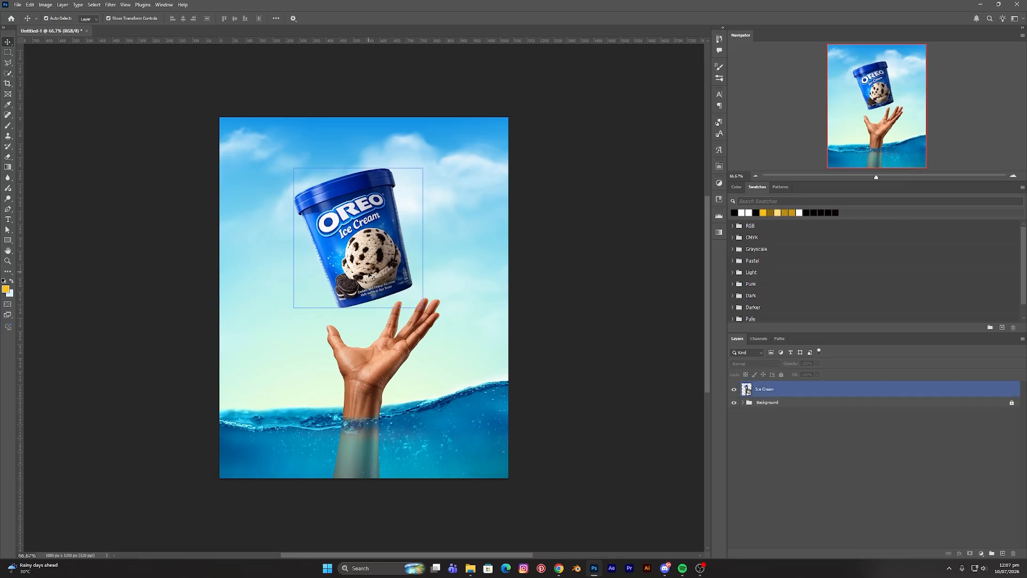
Place the colorful hot air balloon image from File Explorer and shrink it into the sky just left of the tub
click(470, 568)
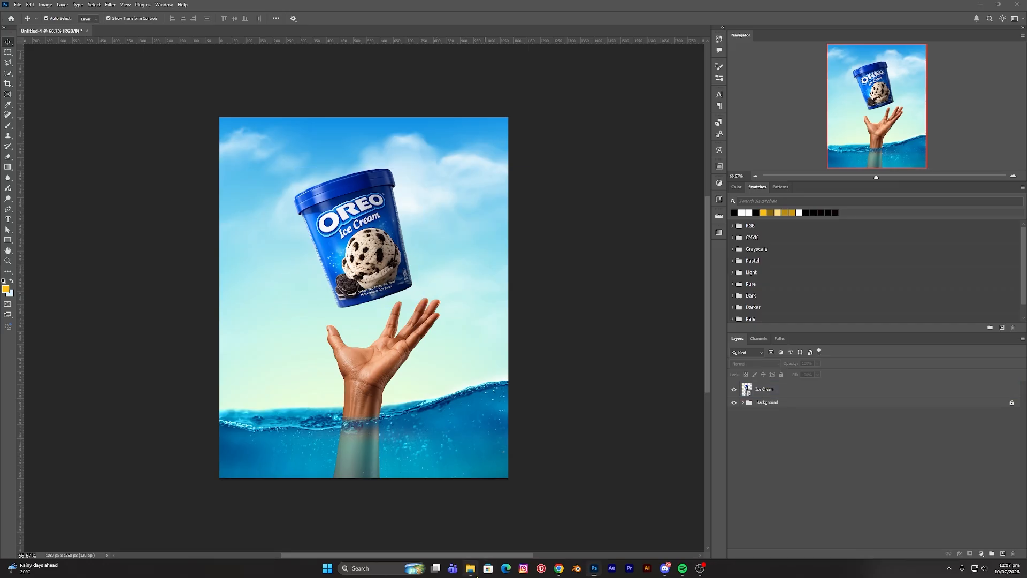
drag(693, 176, 276, 251)
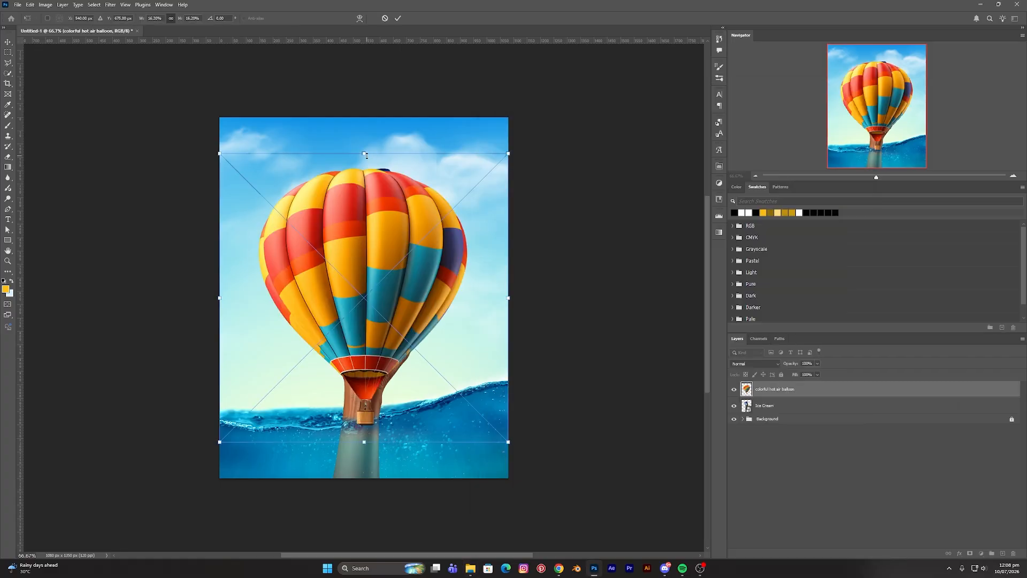
drag(365, 155, 262, 252)
key(Return)
click(177, 245)
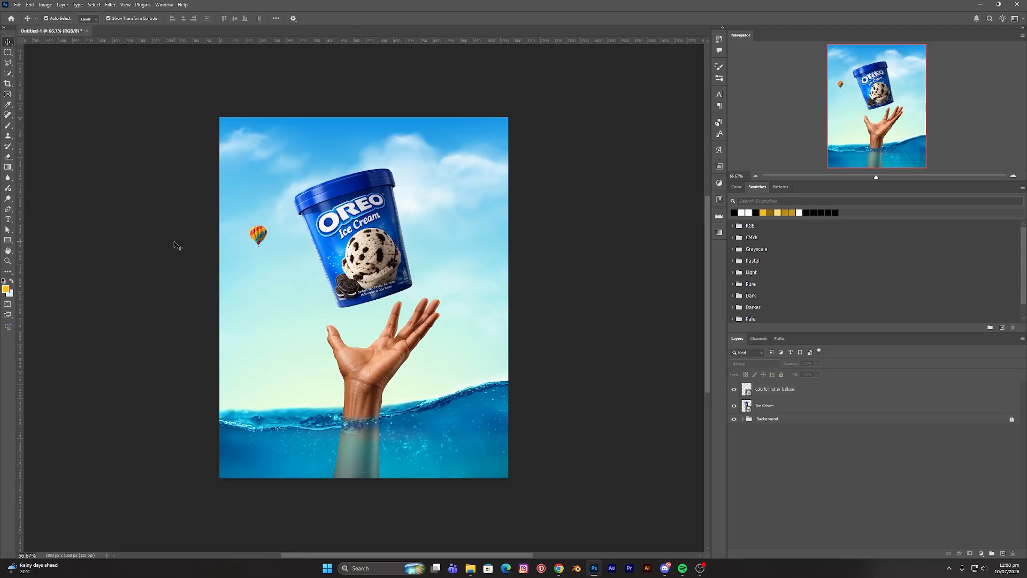
Place the Bird image from File Explorer, scale it to about 16%, and position it in the sky to the tub's upper right
click(469, 570)
drag(647, 165, 383, 216)
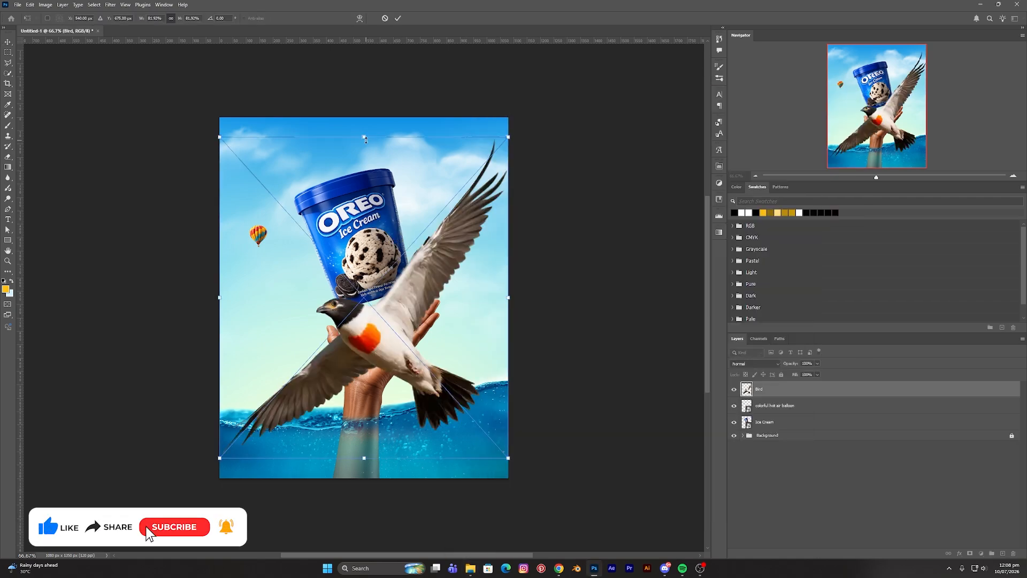
drag(365, 138, 473, 182)
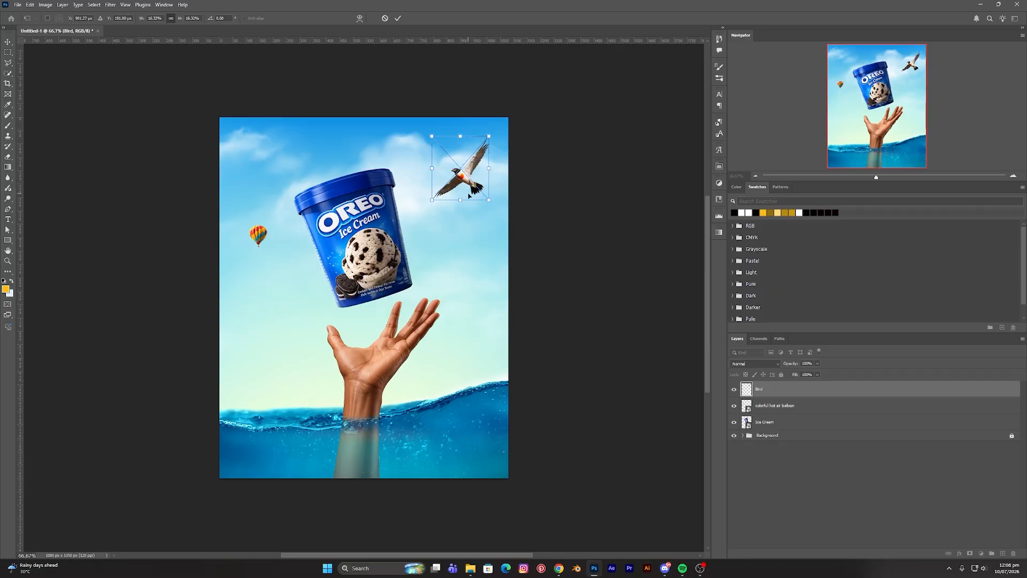
key(Return)
click(549, 240)
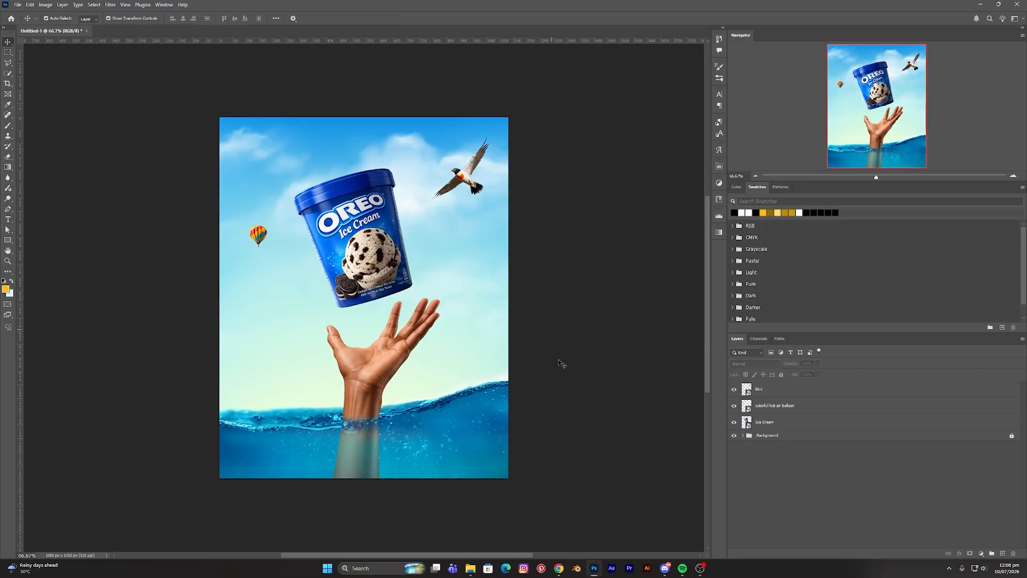
Place the Beach Ball image from File Explorer and shrink it onto the waterline right of the hand
click(472, 571)
click(609, 176)
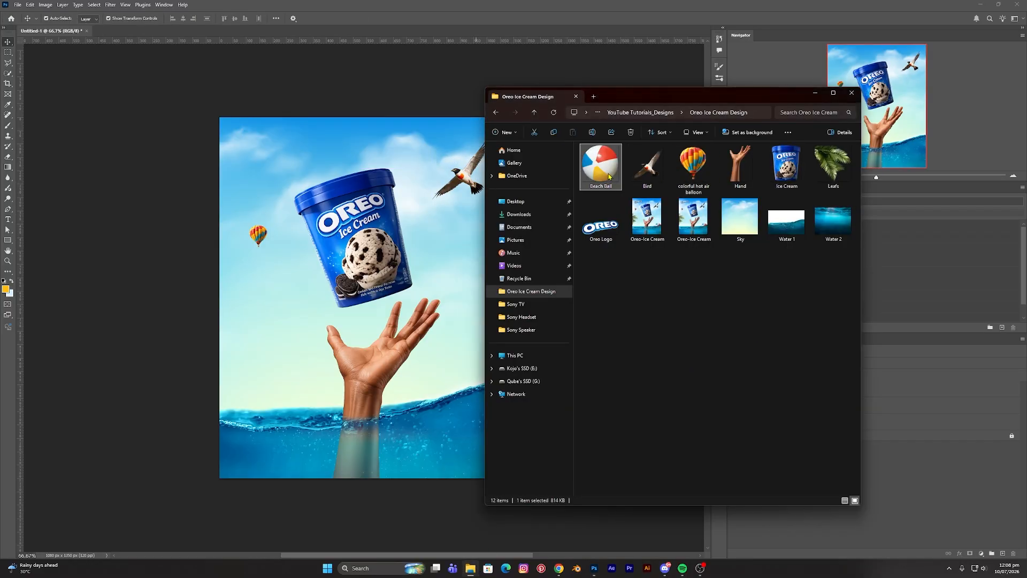
drag(609, 176, 461, 413)
key(Return)
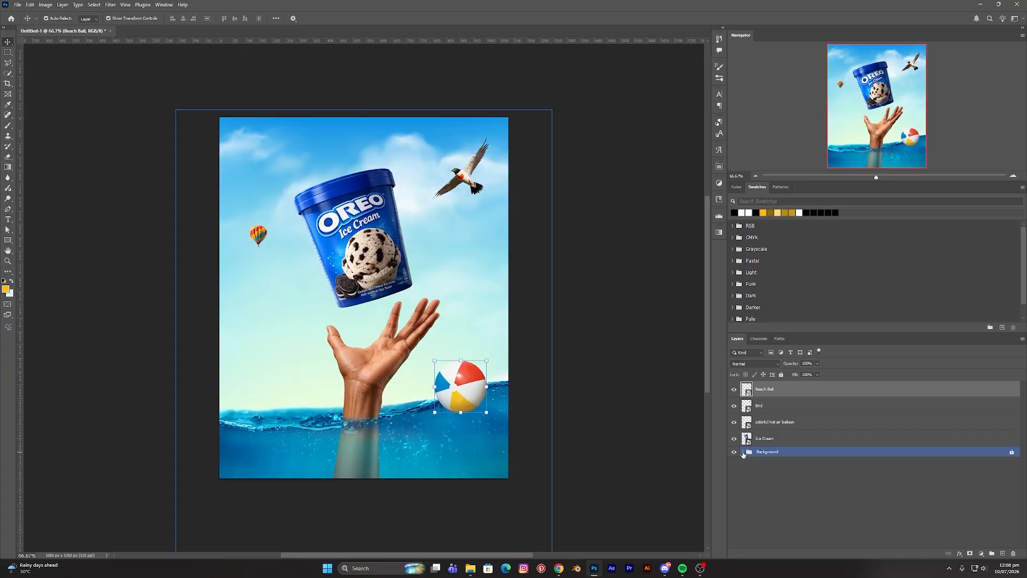
Move the Beach Ball layer into the Background group between Water 1 copy and Hand, and adjust the ball's size and position at the waterline
click(743, 452)
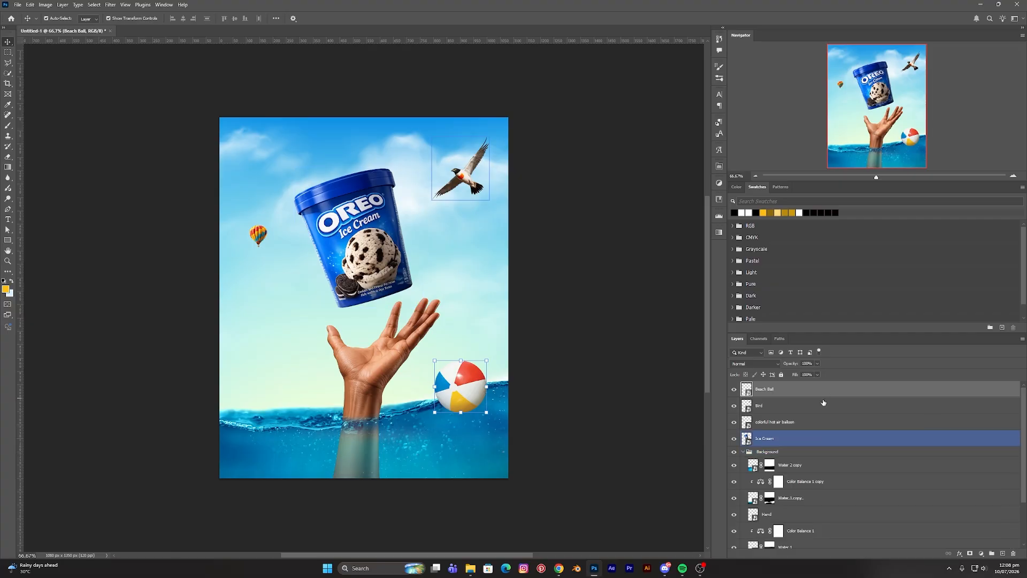
drag(777, 393, 818, 501)
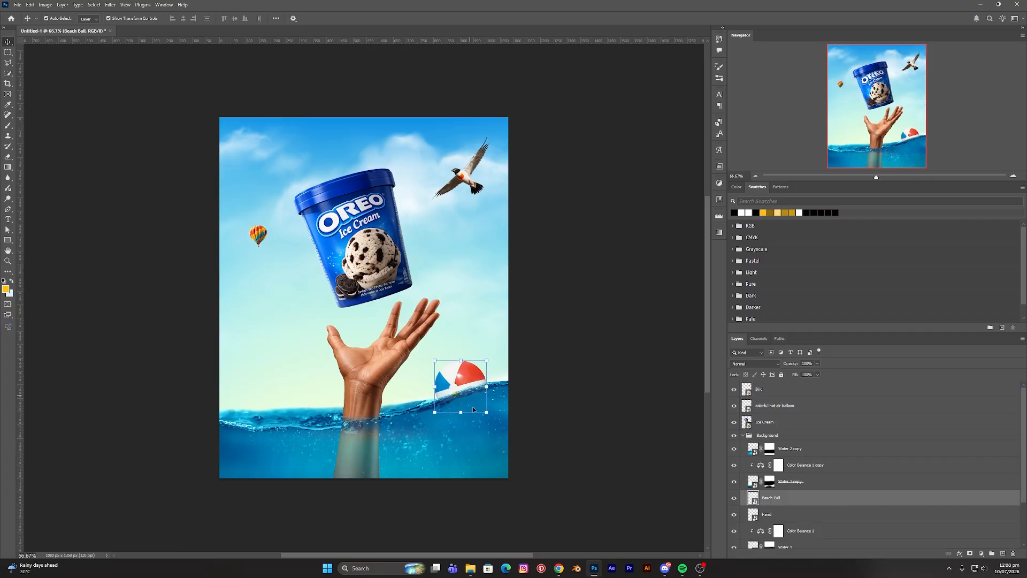
drag(461, 412, 468, 389)
key(Return)
click(561, 413)
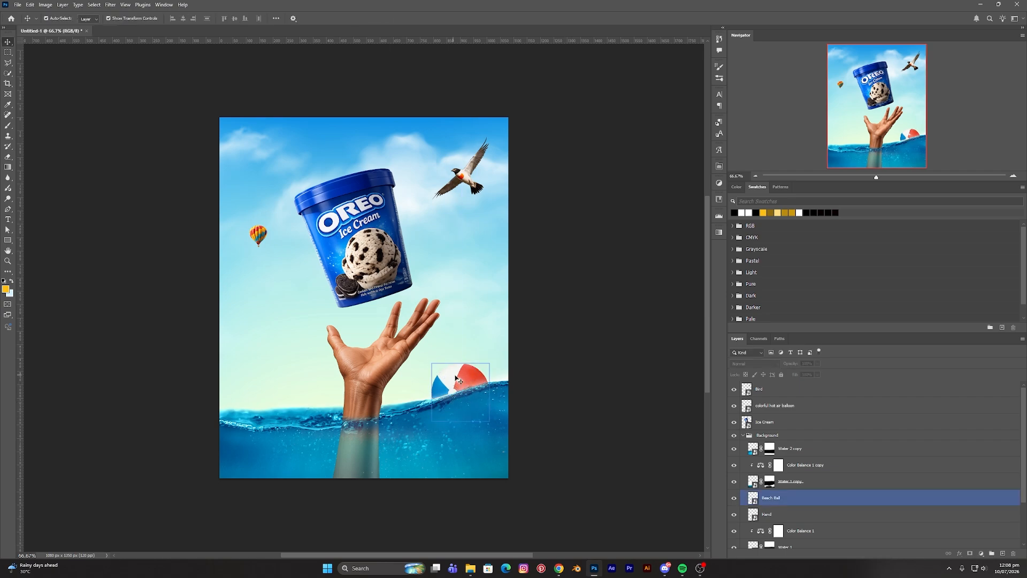
click(451, 376)
click(629, 425)
click(461, 384)
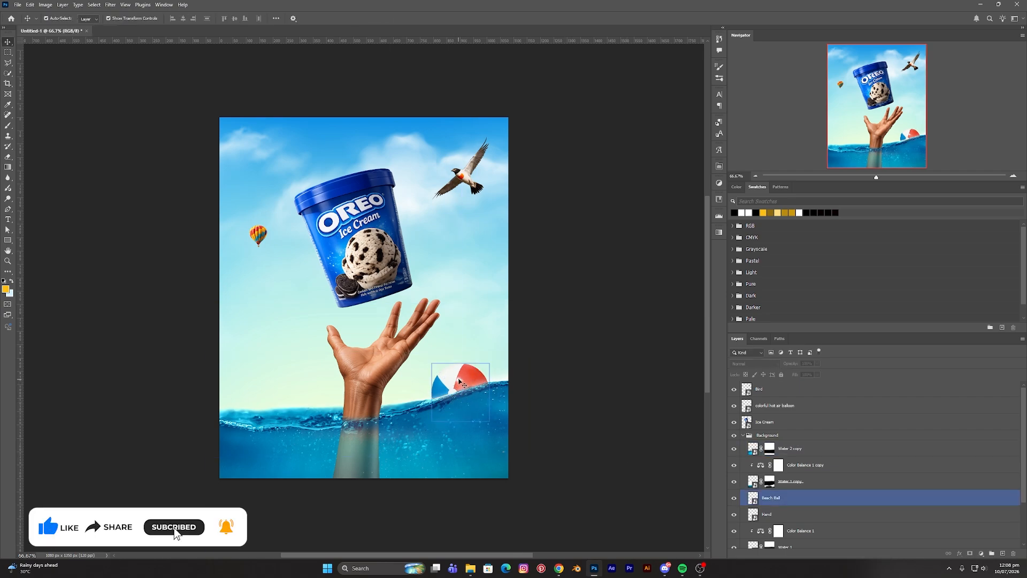
Paint black on the Water 1 copy layer mask over the submerged part of the beach ball to reveal it underwater
click(770, 482)
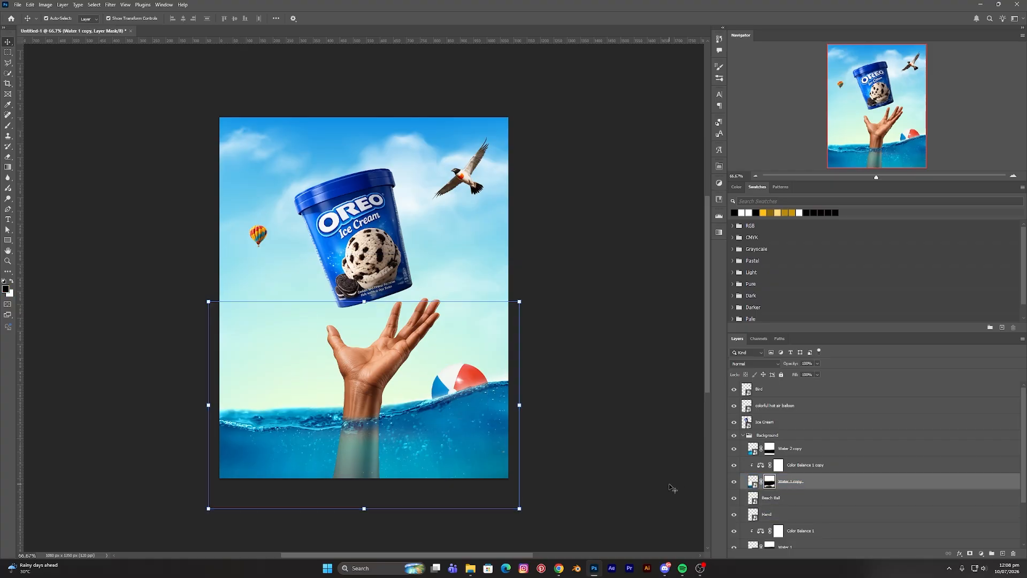
key(b)
drag(475, 418, 471, 415)
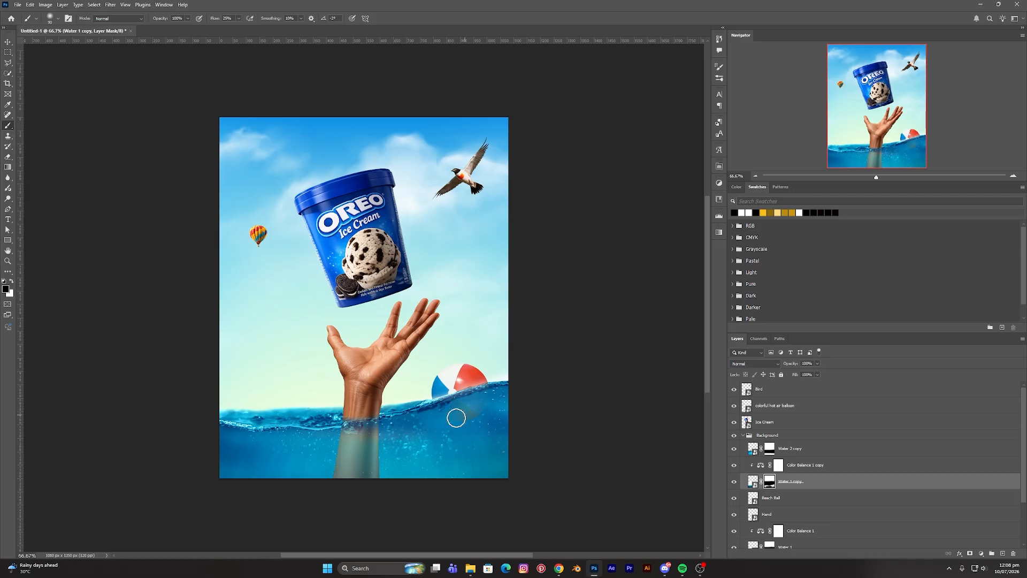
mouse_move(456, 418)
mouse_down()
mouse_move(434, 425)
mouse_move(492, 401)
mouse_move(436, 423)
mouse_move(487, 406)
mouse_up()
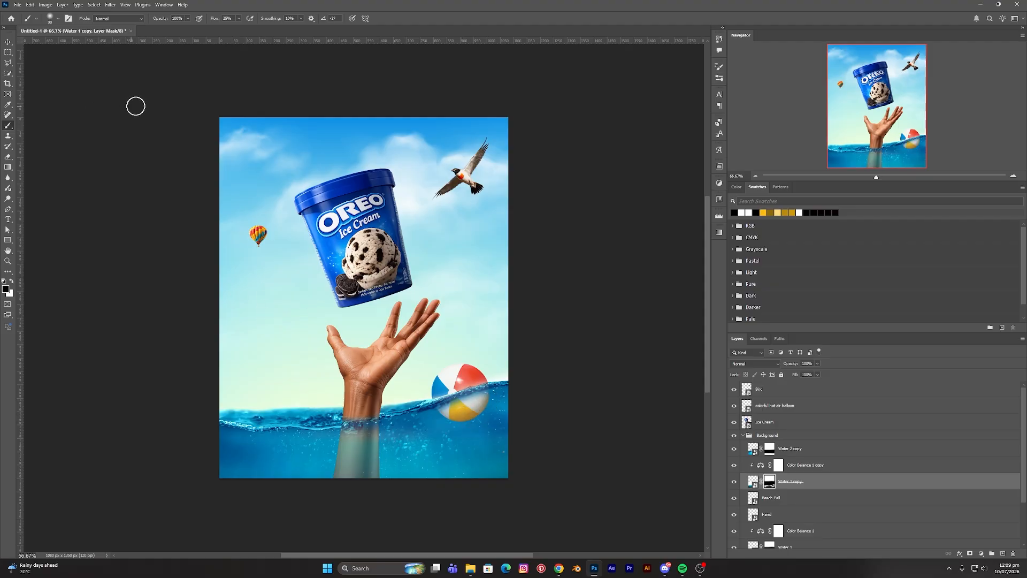
click(8, 43)
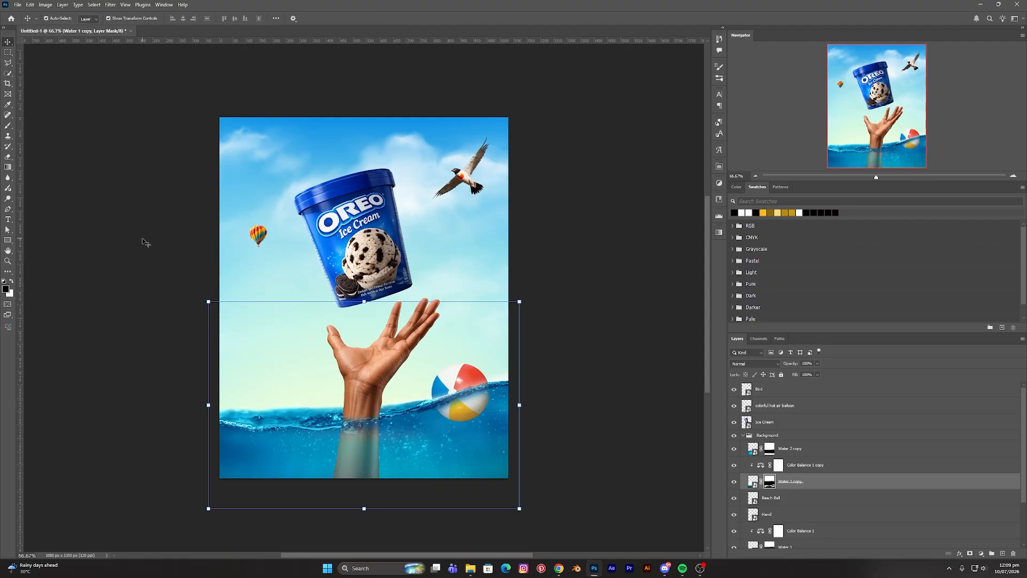
Raise the fill of the Water 2 copy layer slightly
click(790, 449)
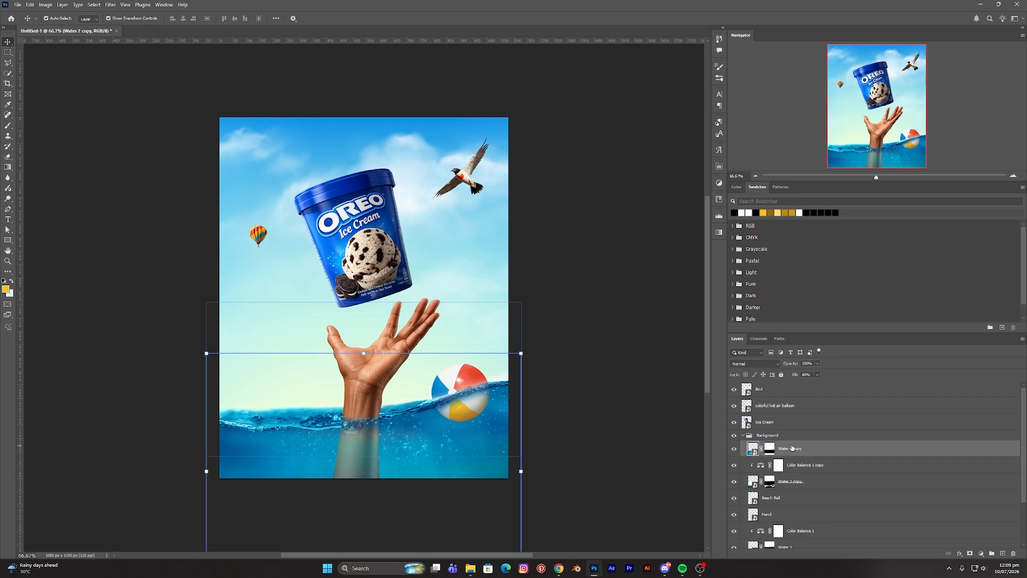
click(817, 374)
drag(818, 384, 821, 385)
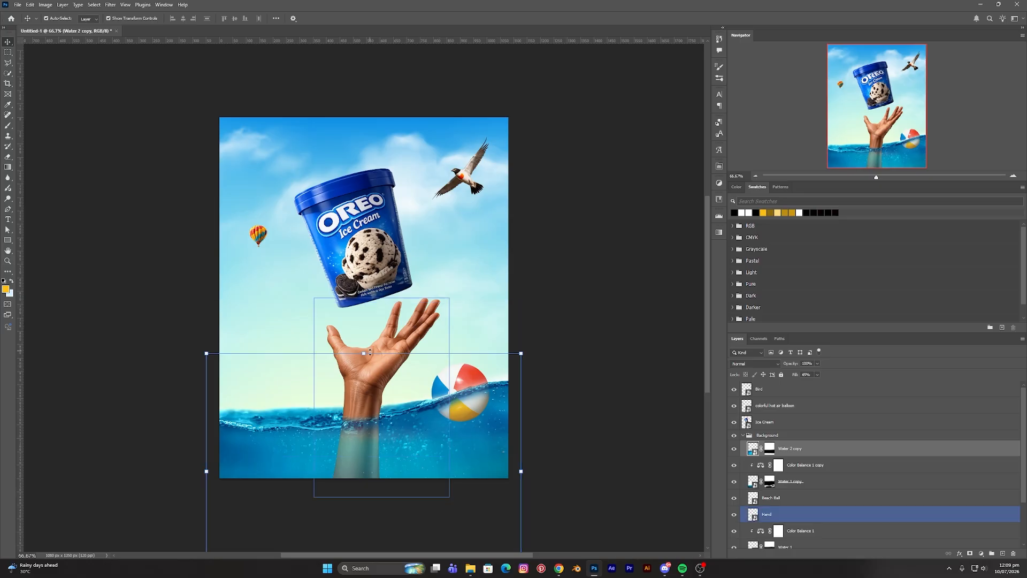
drag(364, 355, 364, 337)
key(Escape)
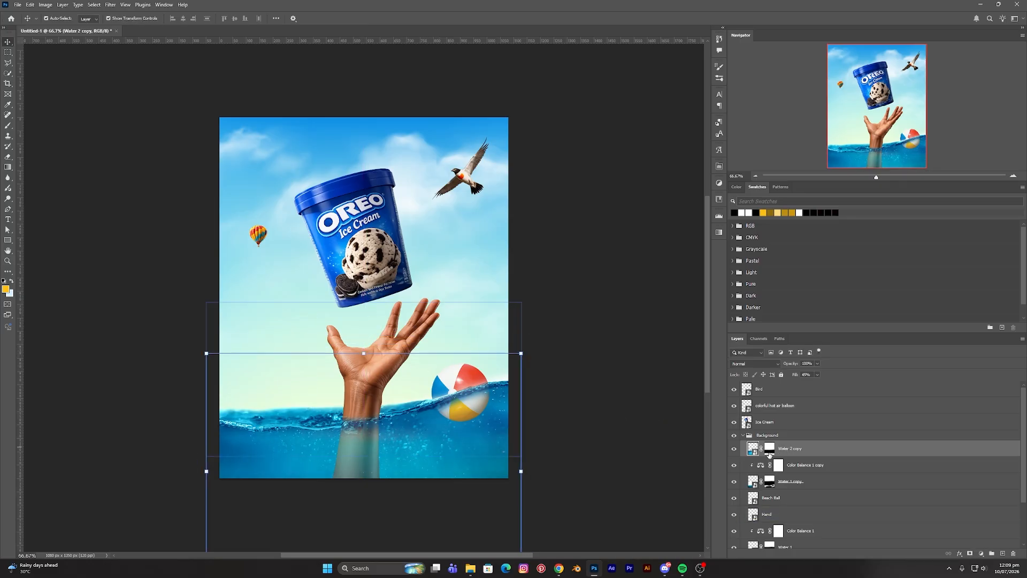
Brush white on the Water 2 copy layer mask over the submerged part of the beach ball
click(769, 451)
key(b)
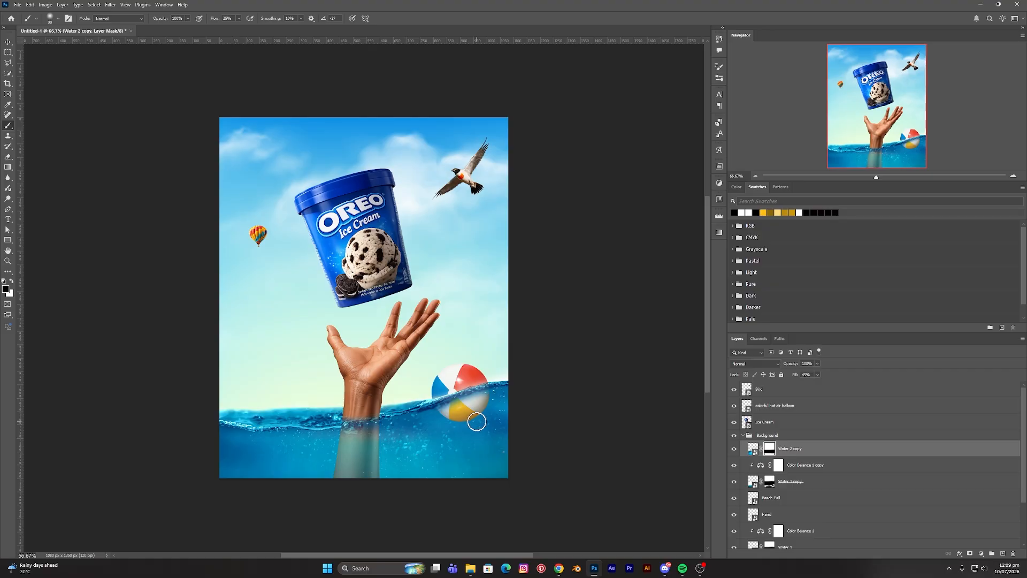
key(x)
mouse_move(469, 410)
mouse_down()
mouse_move(440, 419)
mouse_move(481, 414)
mouse_move(453, 412)
mouse_up()
key(v)
click(144, 282)
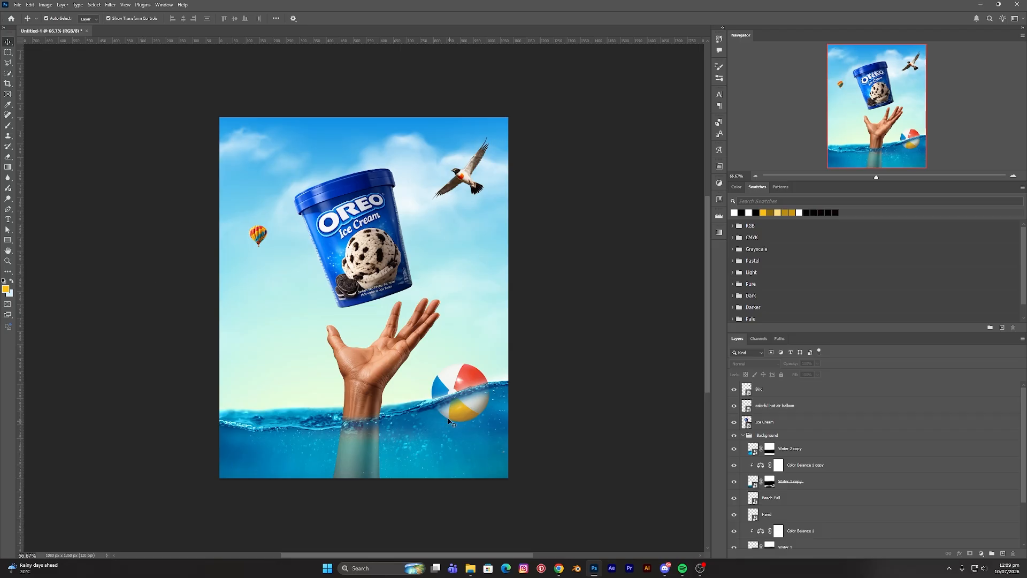
Shift the beach ball slightly right and paint white on the Water 1 copy mask to cover its submerged part with water again
drag(462, 380, 464, 375)
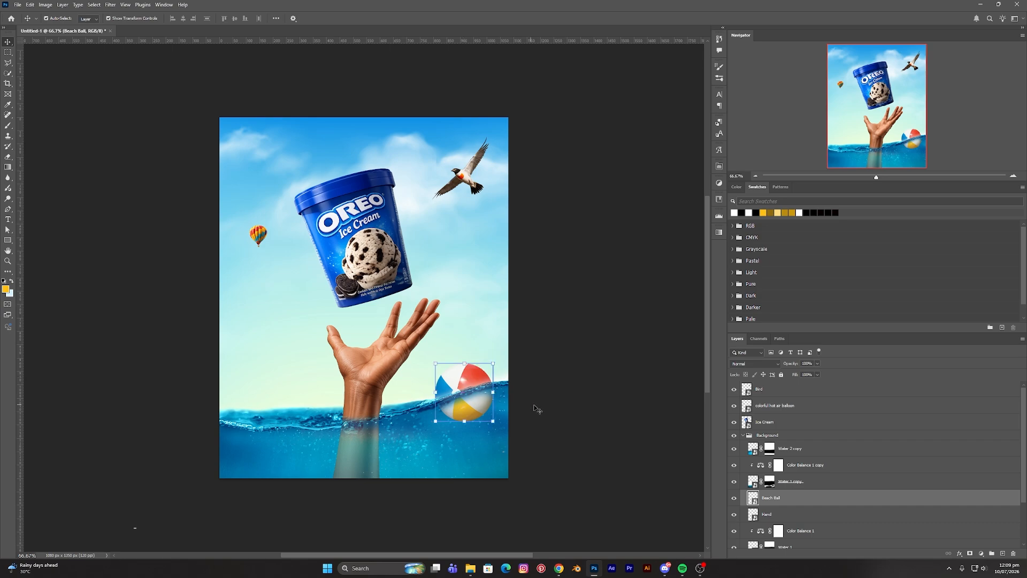
click(769, 481)
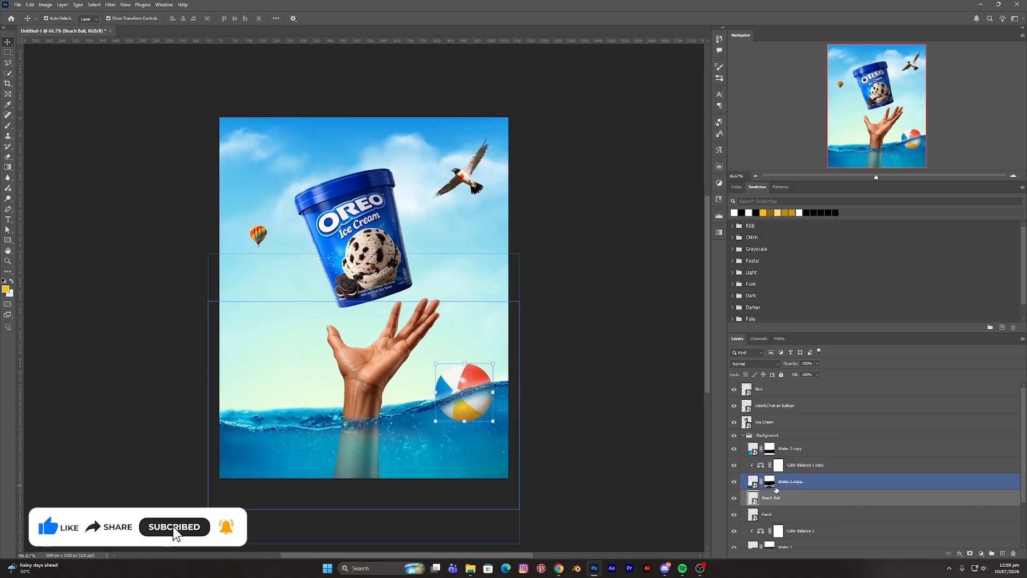
key(b)
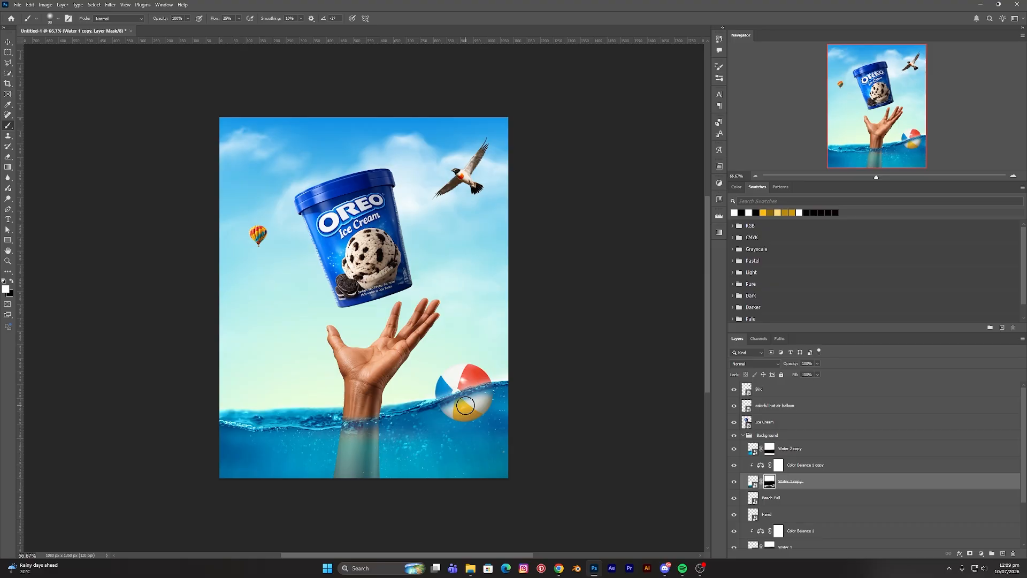
key(x)
key(x)
mouse_move(468, 403)
mouse_down()
mouse_move(480, 402)
mouse_move(459, 412)
mouse_up()
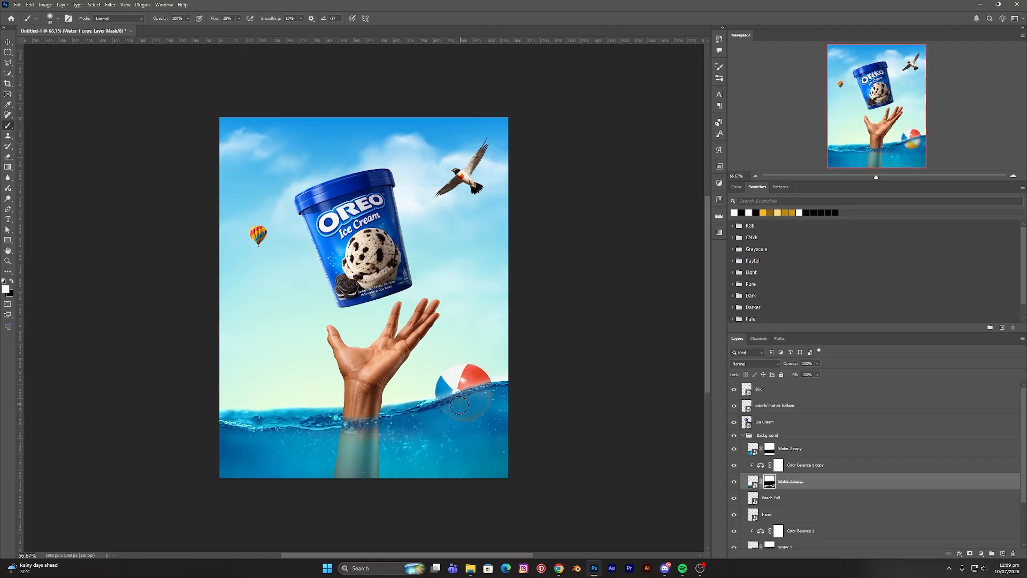
Lower the brush flow and paint black on the Water 1 copy mask to reveal the ball's submerged part softly through the water
click(239, 18)
click(484, 403)
key(x)
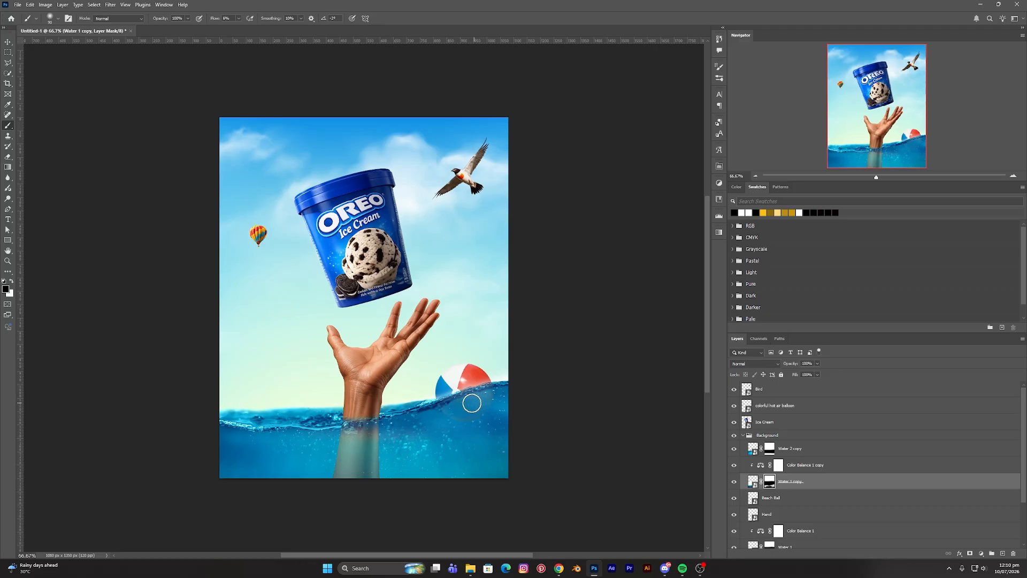
key(x)
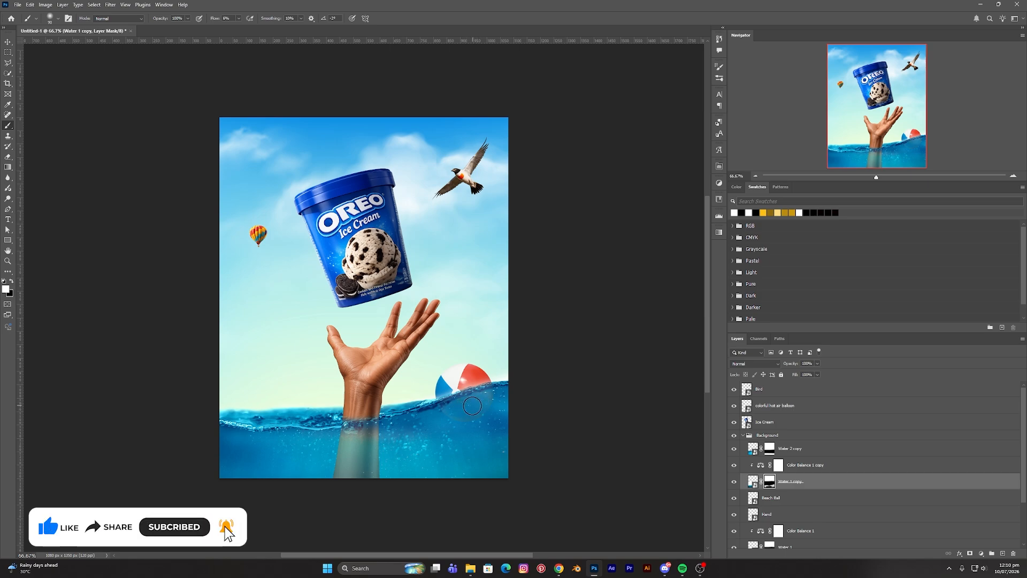
key(x)
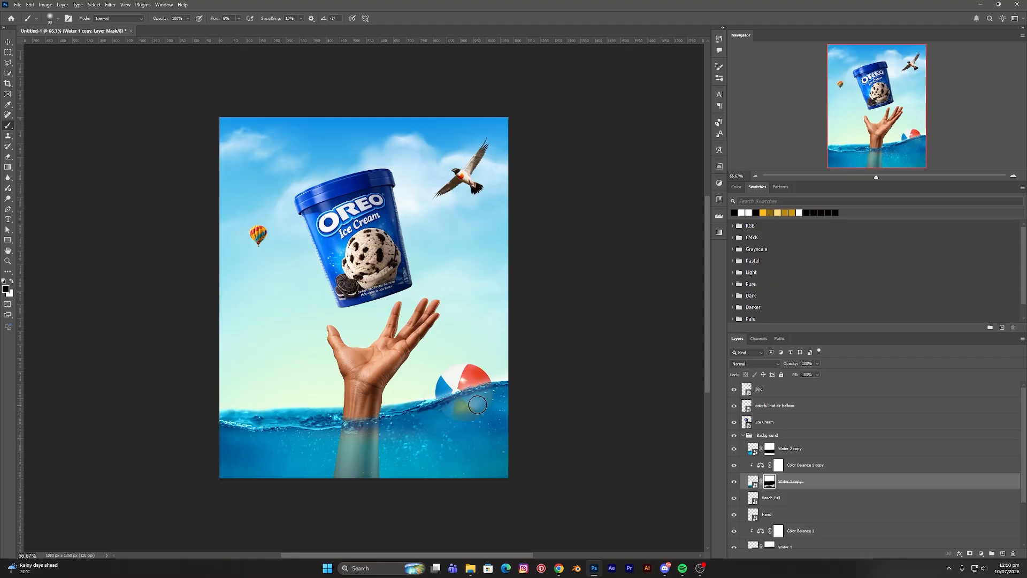
mouse_move(484, 399)
mouse_down()
mouse_move(449, 411)
mouse_move(467, 413)
mouse_move(487, 397)
mouse_move(450, 408)
mouse_move(485, 400)
mouse_move(457, 415)
mouse_move(472, 411)
mouse_move(489, 395)
mouse_move(471, 418)
mouse_move(499, 412)
mouse_up()
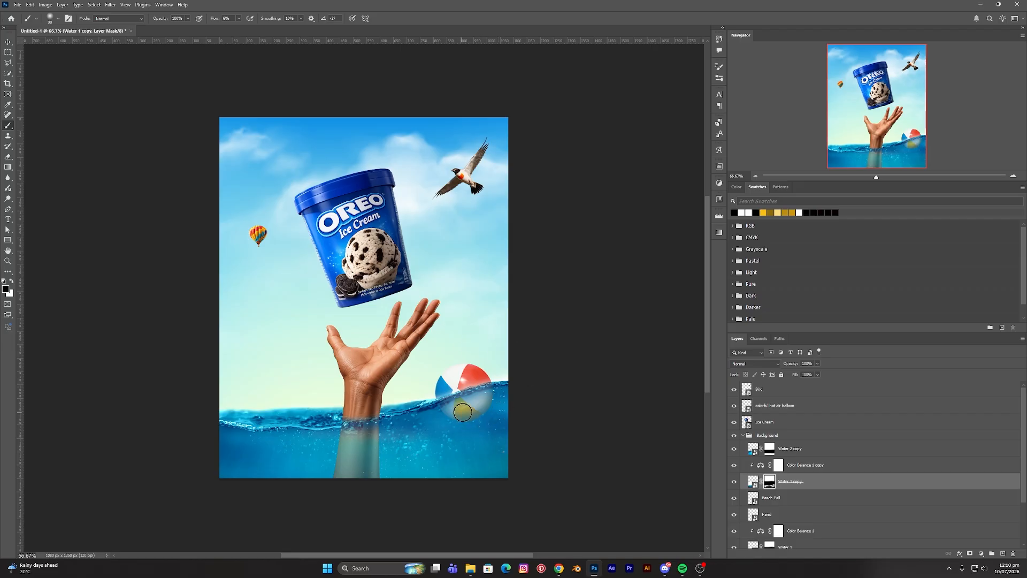
mouse_move(462, 412)
mouse_down()
mouse_move(484, 401)
mouse_move(457, 412)
mouse_up()
click(8, 42)
click(594, 389)
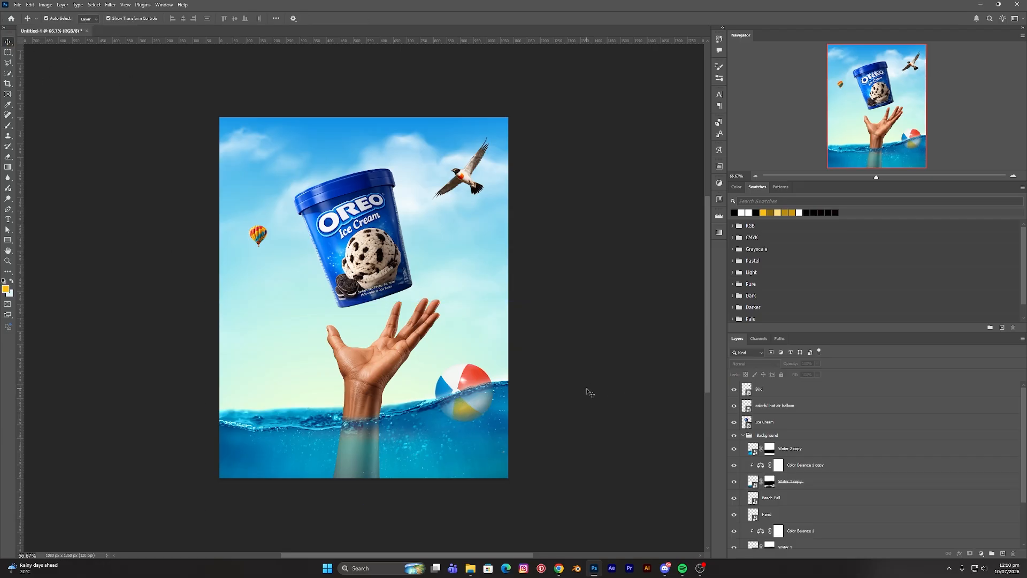
Shrink the beach ball slightly, rotate it clockwise, and reposition it a little lower at the waterline
drag(471, 371, 442, 367)
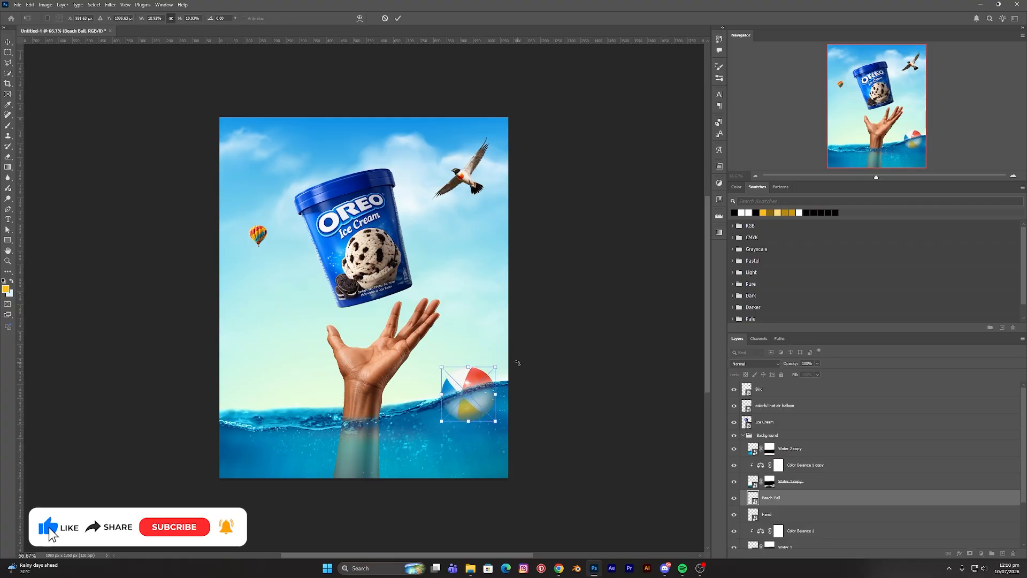
drag(517, 363, 539, 369)
drag(476, 386, 474, 381)
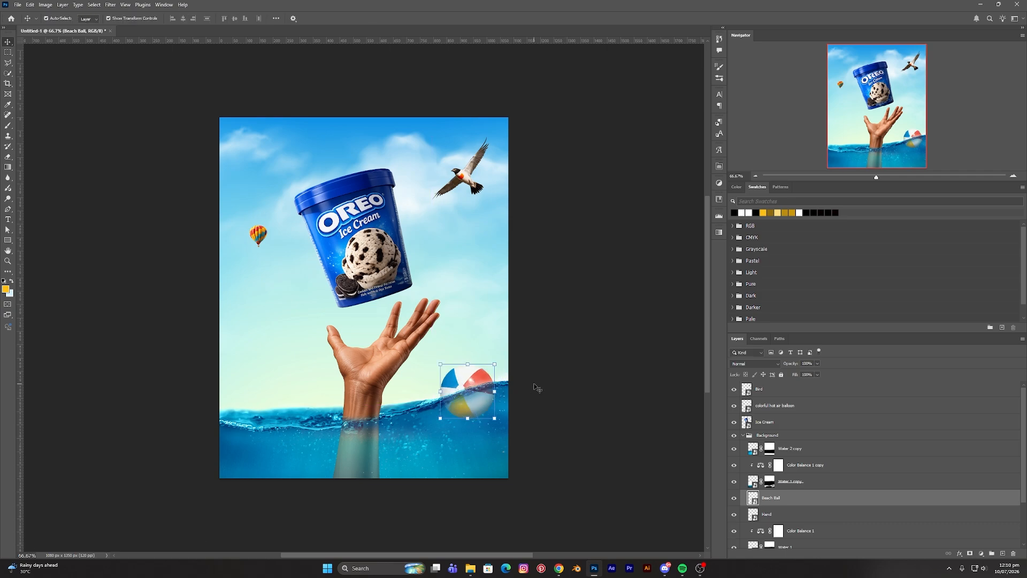
key(Down)
key(Down)
key(Down)
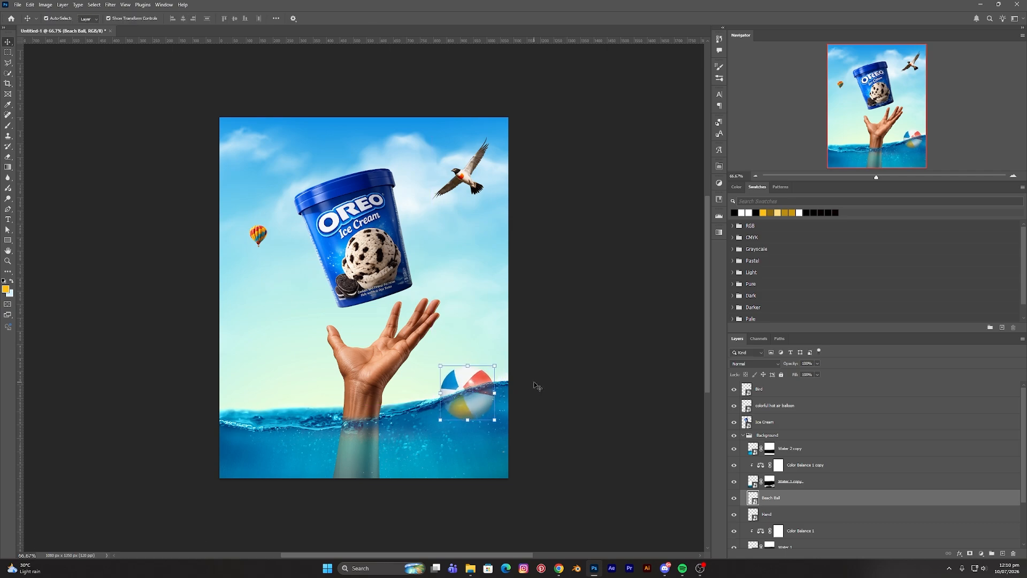
click(554, 388)
Collapse the Background group and lock it
click(754, 449)
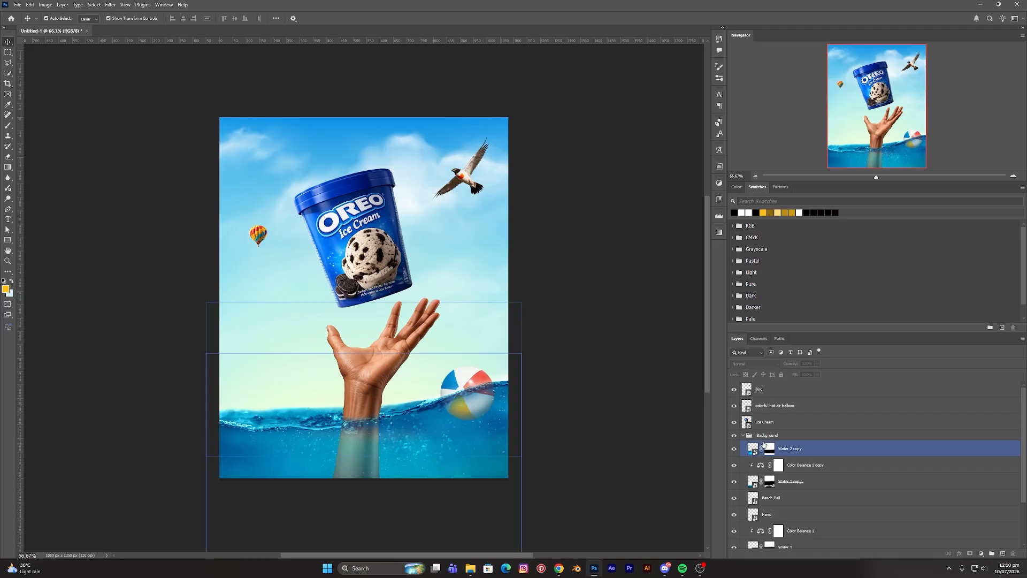
click(741, 436)
click(743, 436)
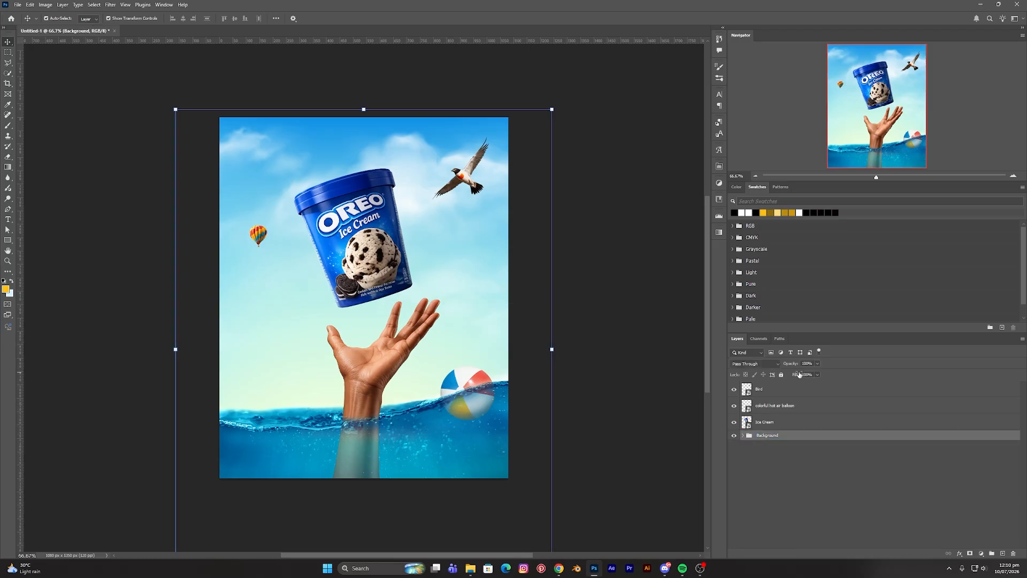
click(781, 375)
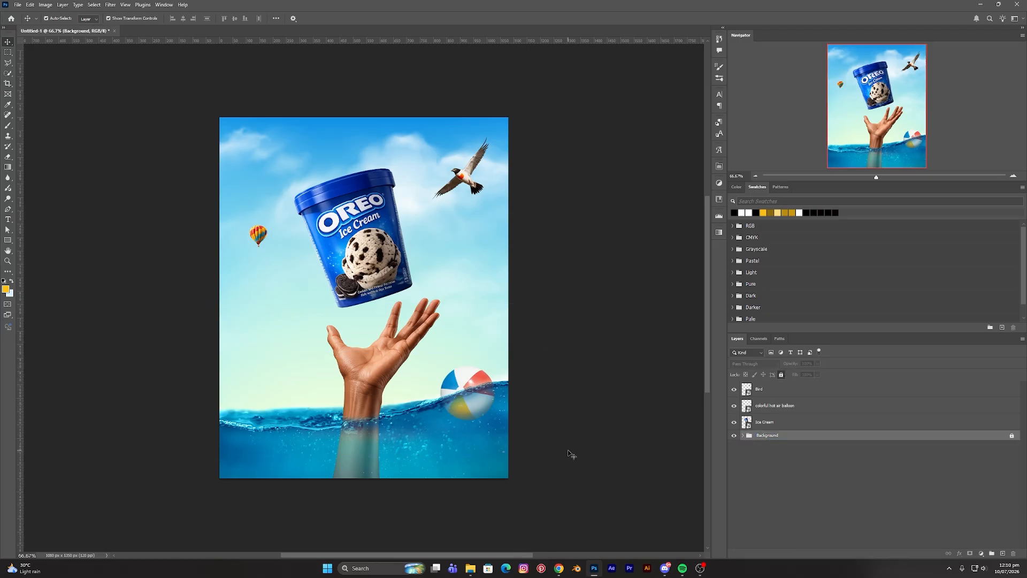
Place the Leafs image from the Oreo Ice Cream Design folder, scale it down, and move it to the poster's left edge above the waterline
click(470, 568)
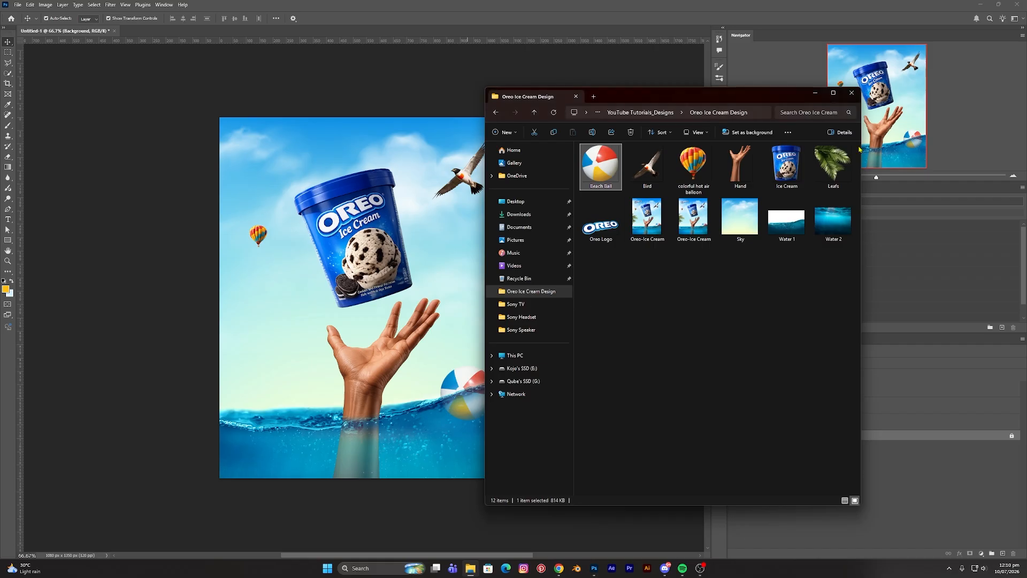
drag(838, 176, 270, 362)
drag(503, 300, 341, 299)
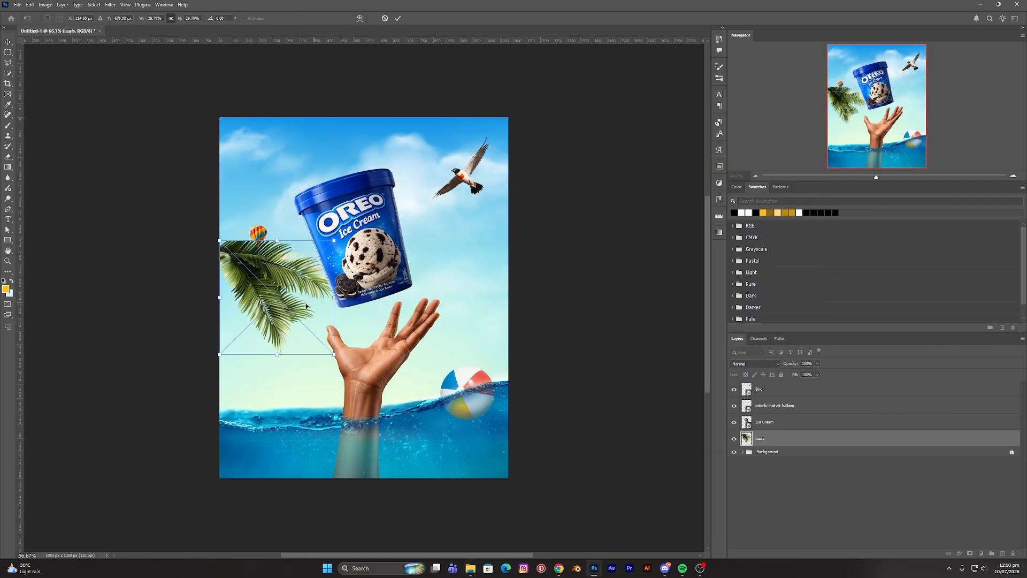
drag(267, 285, 249, 366)
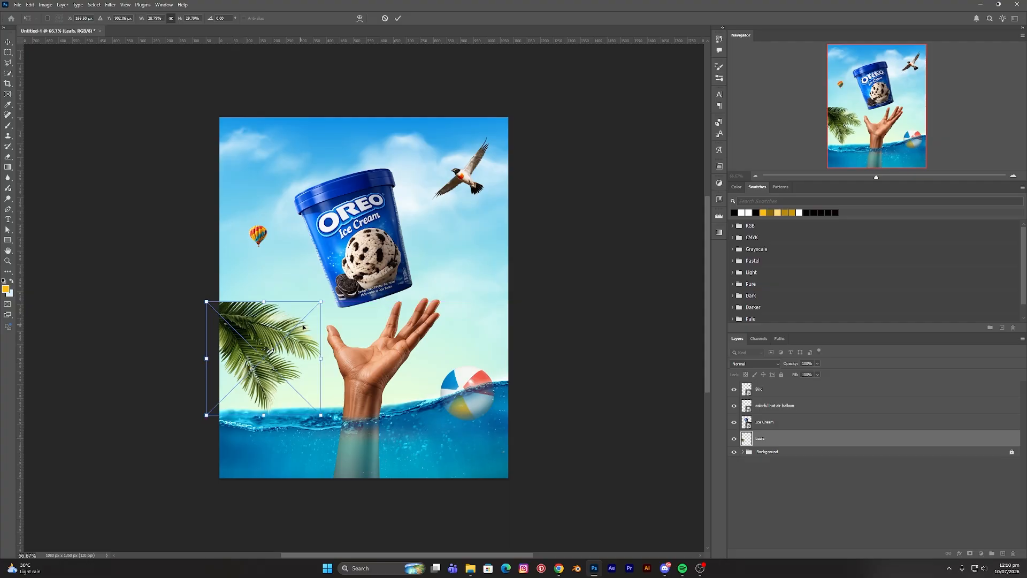
Resize the palm leaves, rotate them slightly clockwise, and position them partly off the poster's left edge
drag(323, 303, 343, 282)
drag(292, 337, 256, 343)
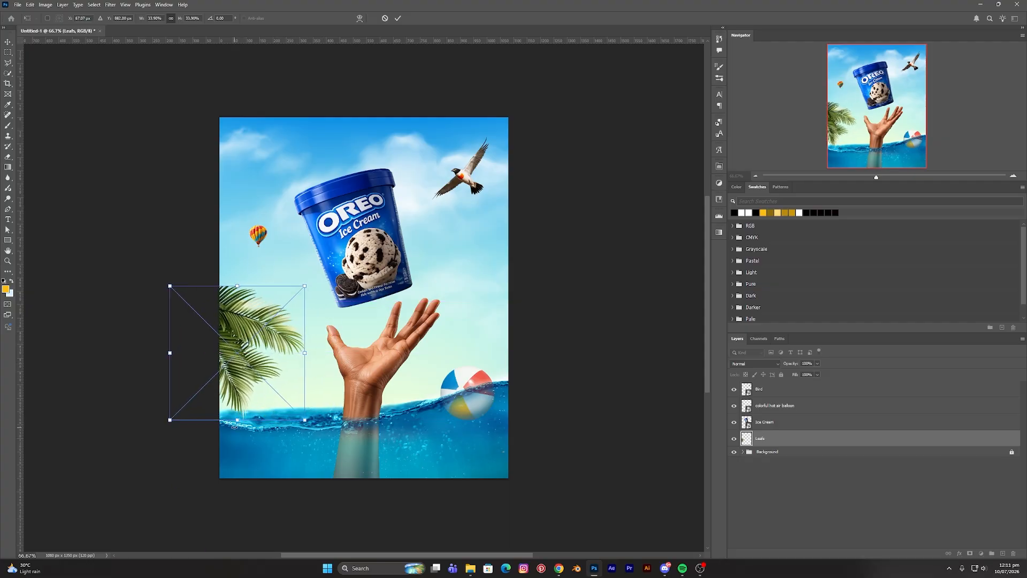
drag(234, 426, 249, 389)
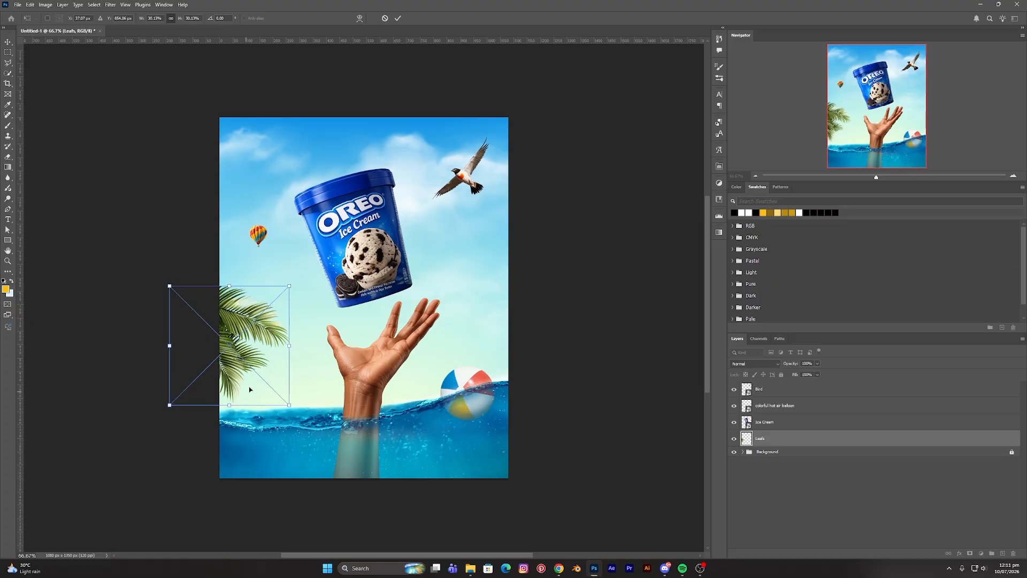
drag(292, 285, 300, 291)
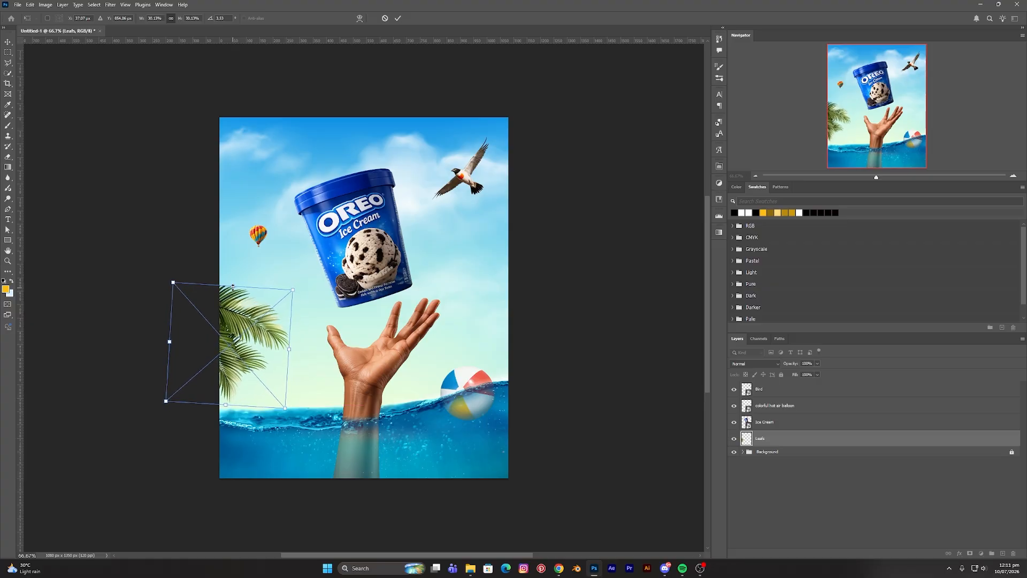
drag(232, 287, 243, 323)
drag(297, 352, 273, 373)
key(Return)
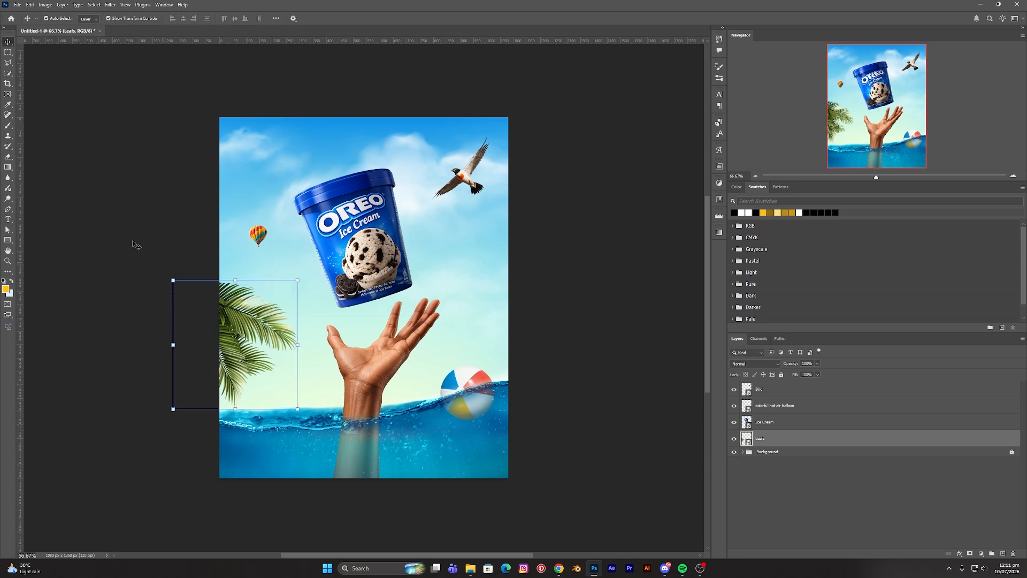
Nudge the palm leaves slightly farther off the poster's left edge
click(120, 230)
click(266, 307)
drag(235, 280, 275, 320)
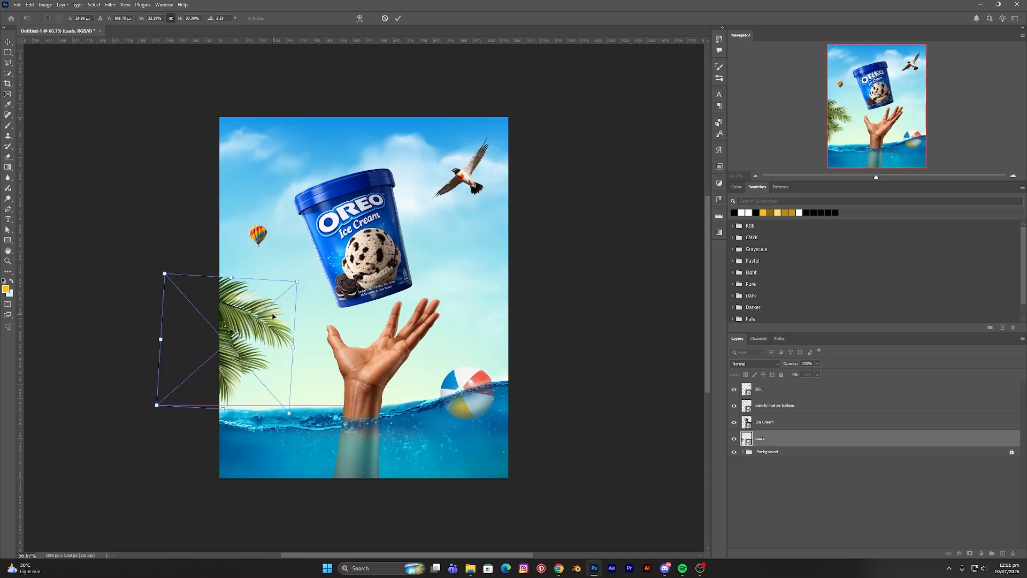
key(Escape)
click(114, 242)
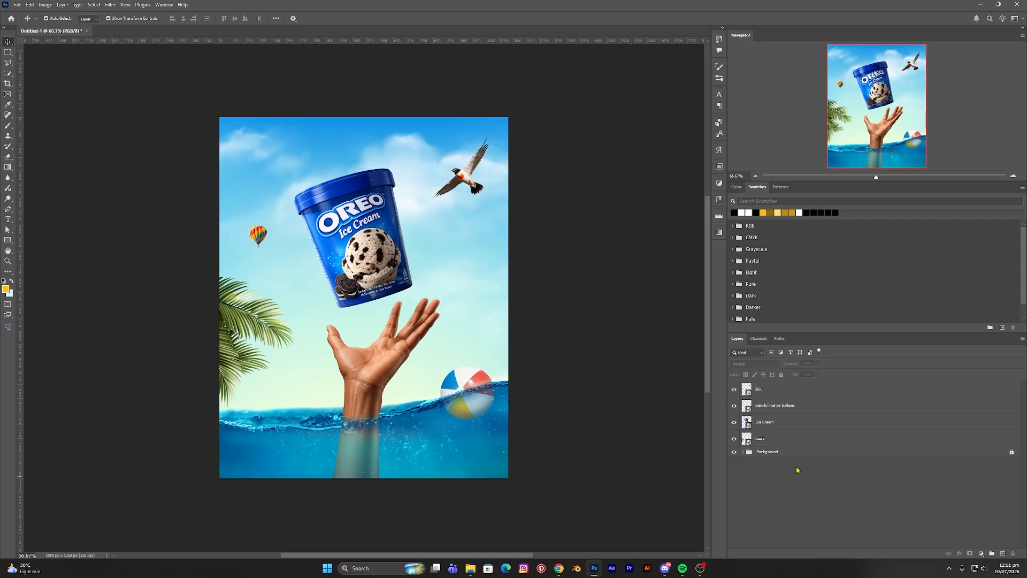
Add a new layer directly above the Background group and greatly enlarge the brush for painting on it
click(780, 453)
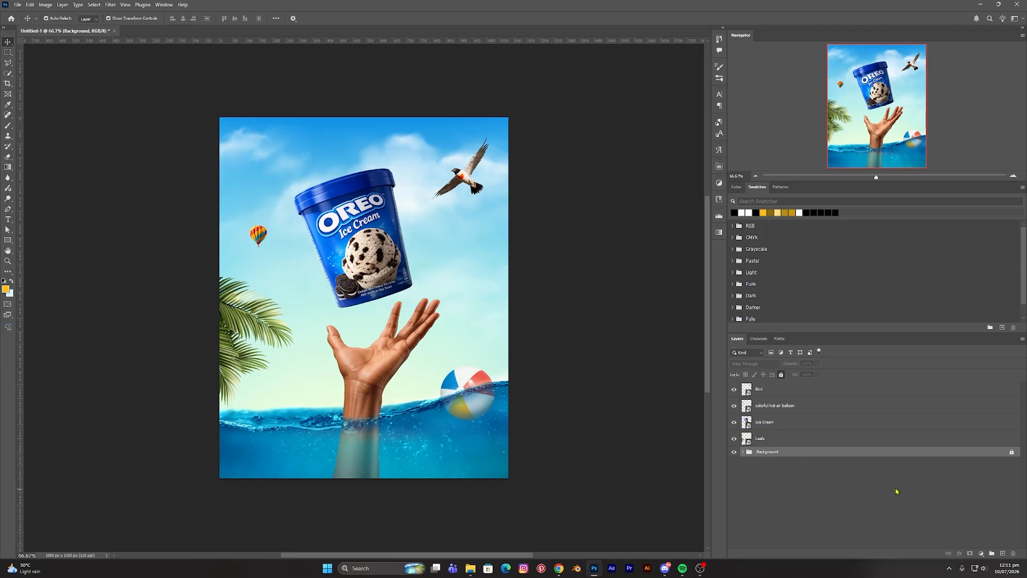
click(1002, 554)
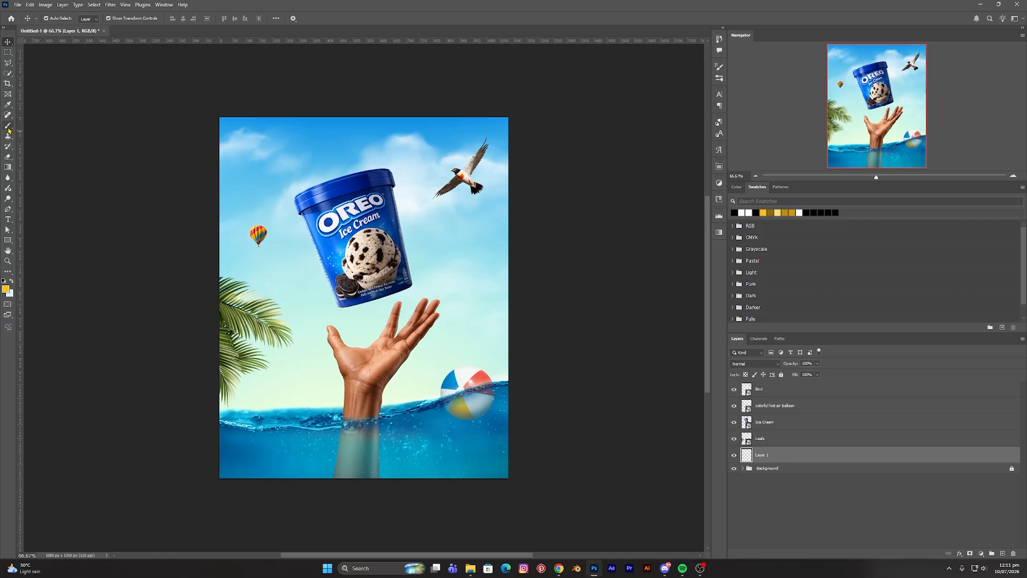
click(8, 125)
key(bracketright)
key(bracketright)
key(bracketright)
key(bracketright)
key(bracketright)
key(bracketright)
key(bracketright)
key(bracketright)
key(bracketright)
key(bracketright)
key(bracketright)
key(bracketright)
key(bracketright)
key(bracketright)
key(bracketright)
key(bracketright)
key(bracketright)
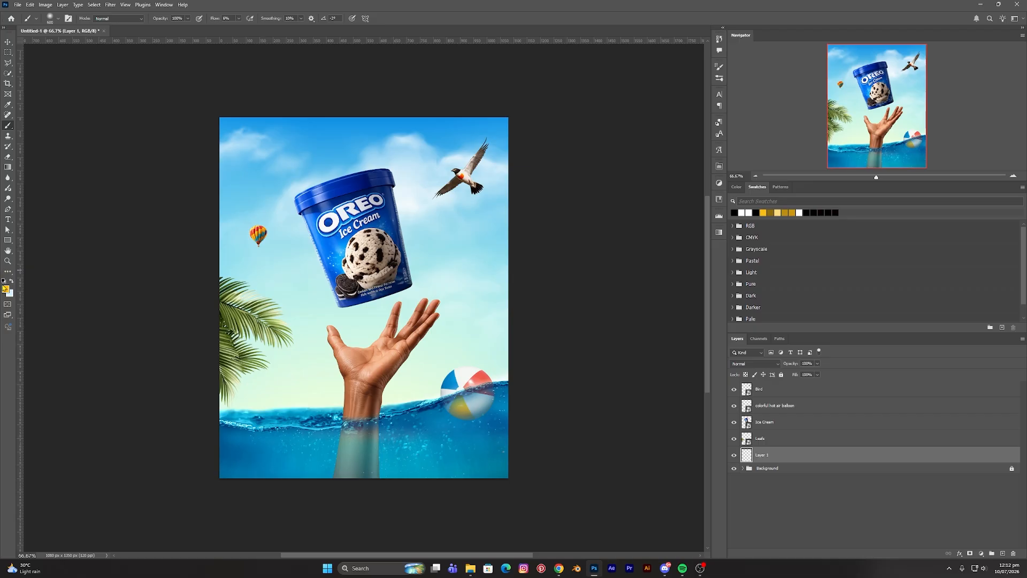
Set the foreground colour to a near-white pale blue based on the clouds behind the tub
click(14, 282)
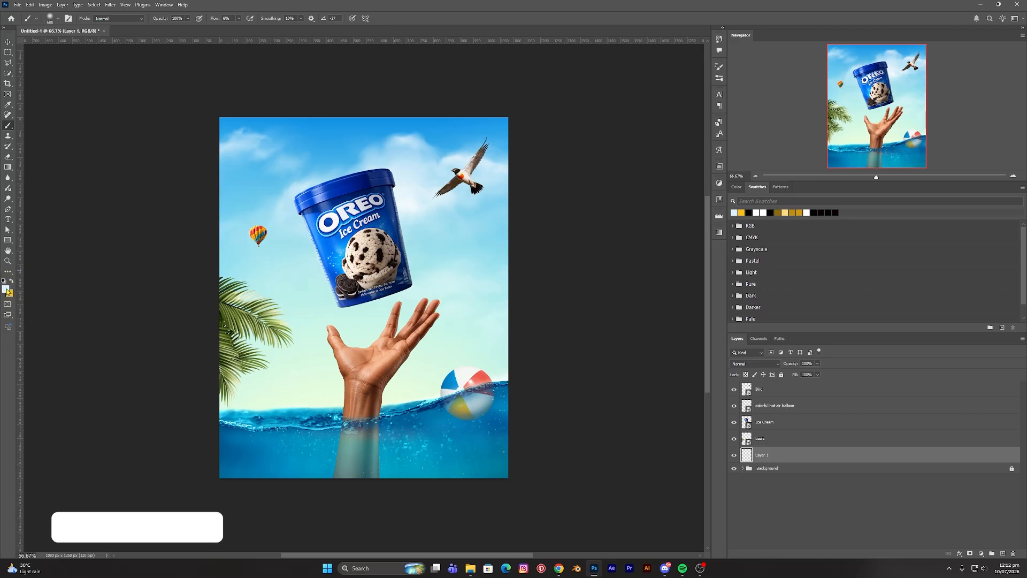
click(5, 289)
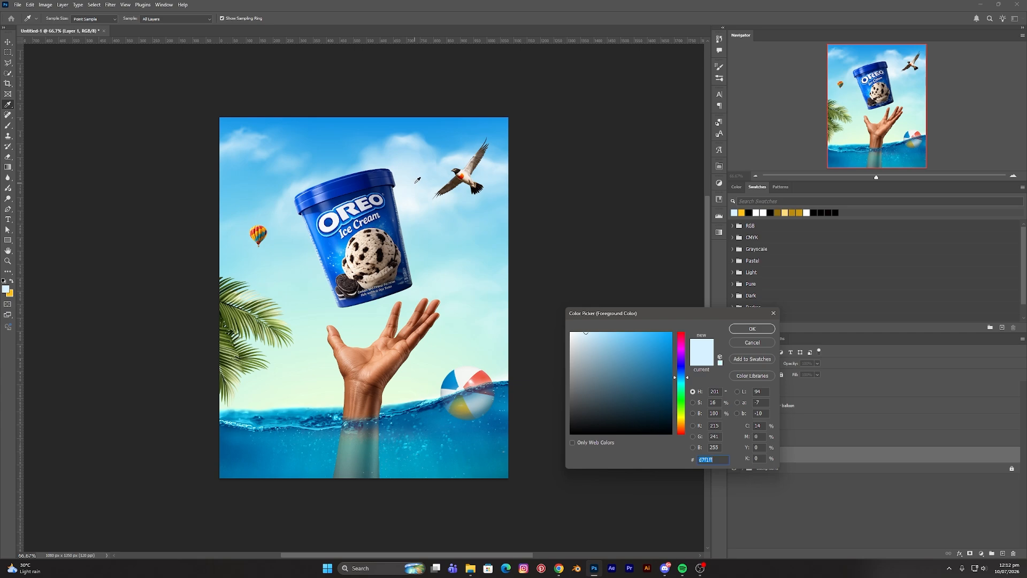
click(410, 146)
drag(604, 337, 580, 332)
click(753, 329)
key(b)
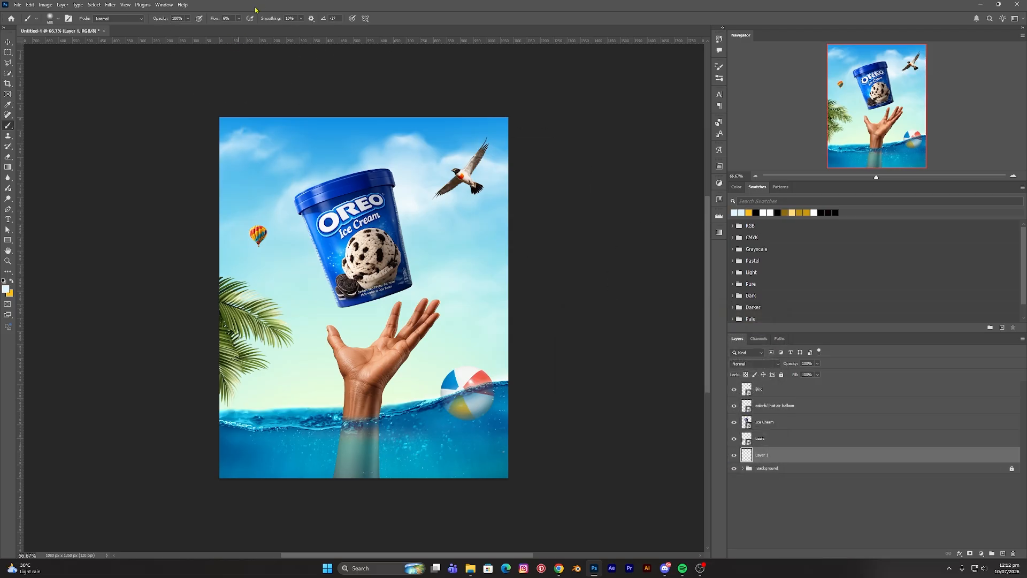
Raise the brush flow and paint a soft pale-blue glow on Layer 1 over the sky around the balloon
drag(239, 19, 241, 30)
drag(271, 31, 271, 34)
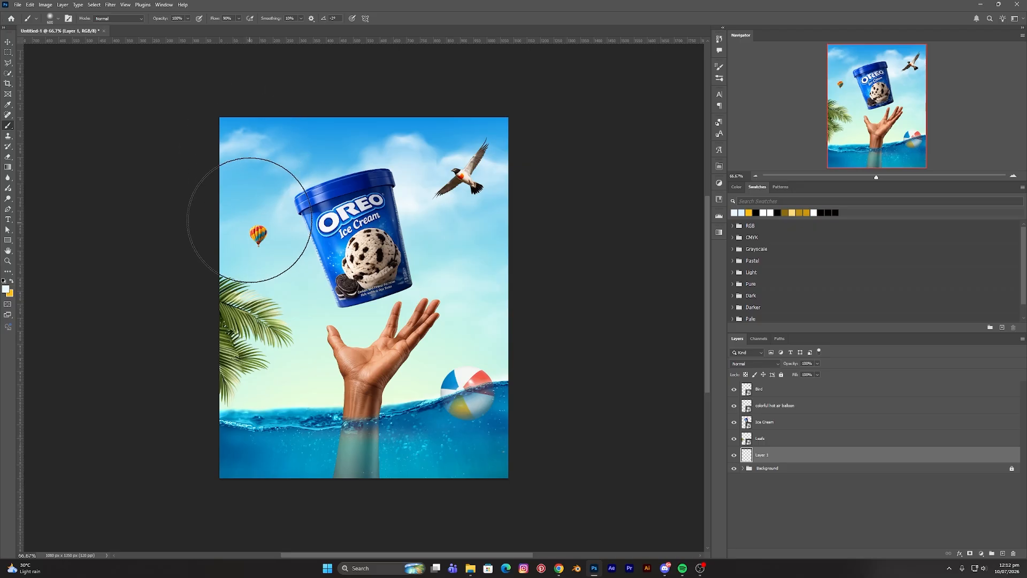
key(bracketright)
key(bracketright)
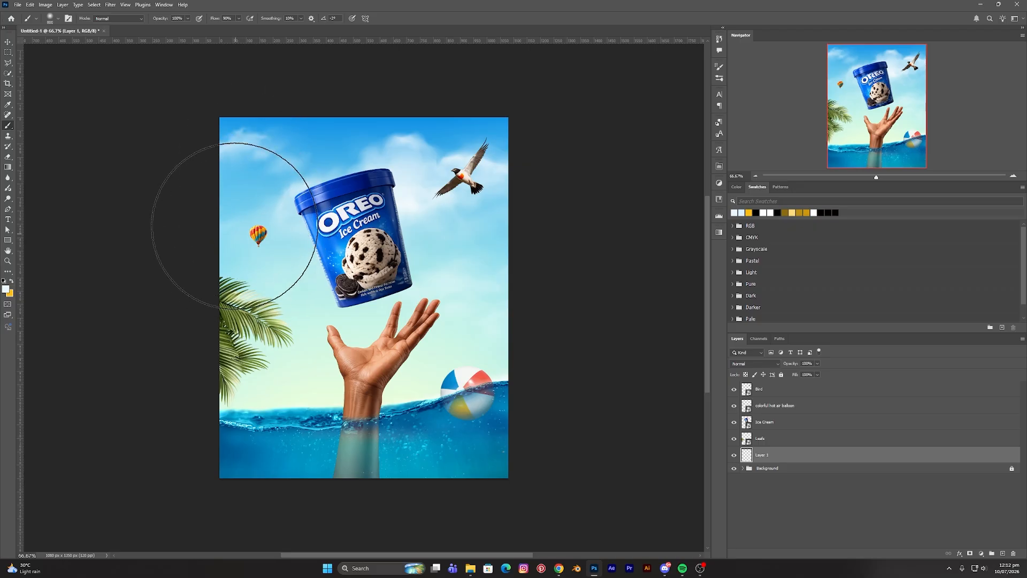
key(bracketleft)
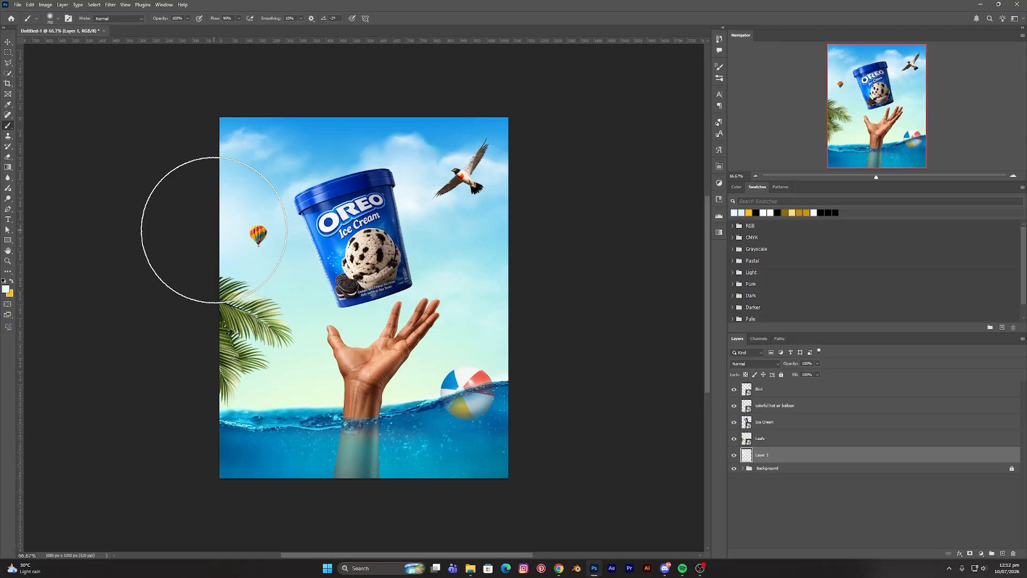
click(8, 46)
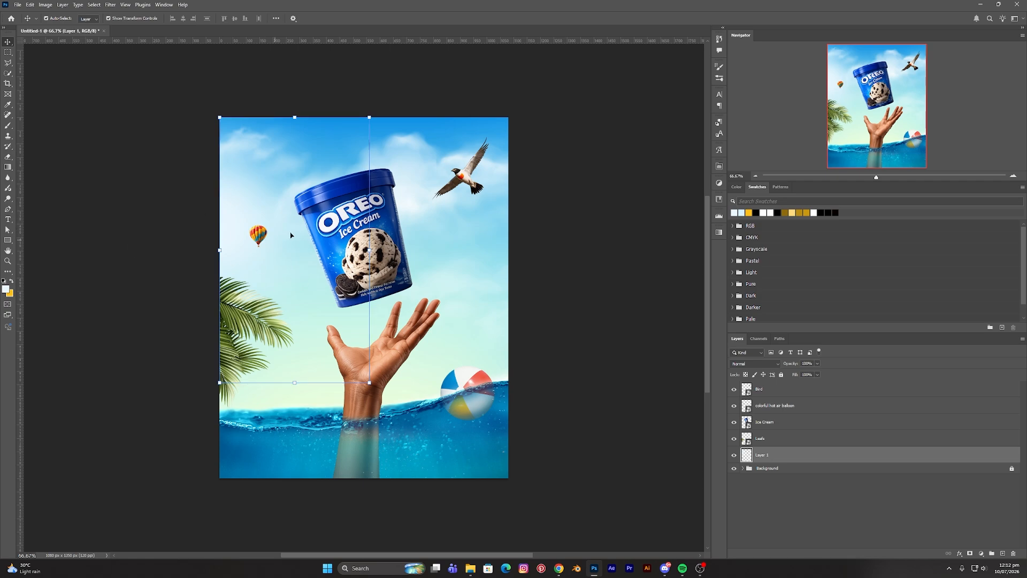
click(90, 235)
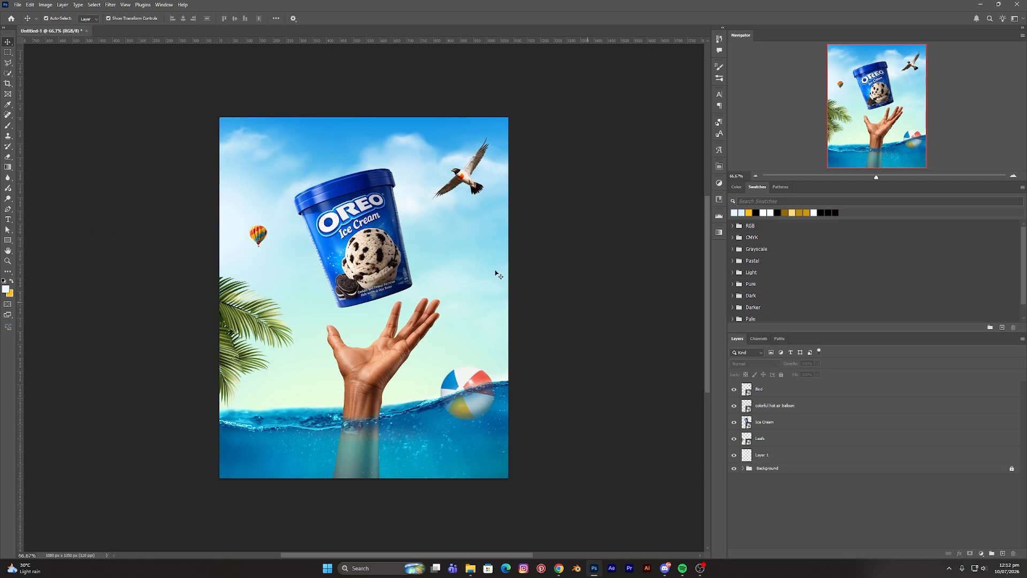
Add a new layer above the Ice Cream layer and clip it to the tub
click(380, 268)
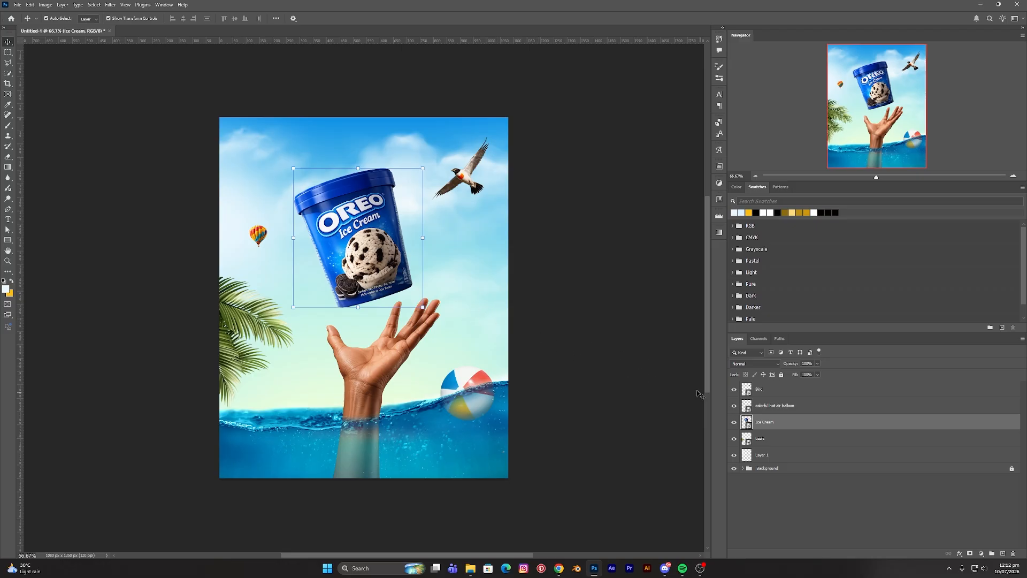
click(1002, 554)
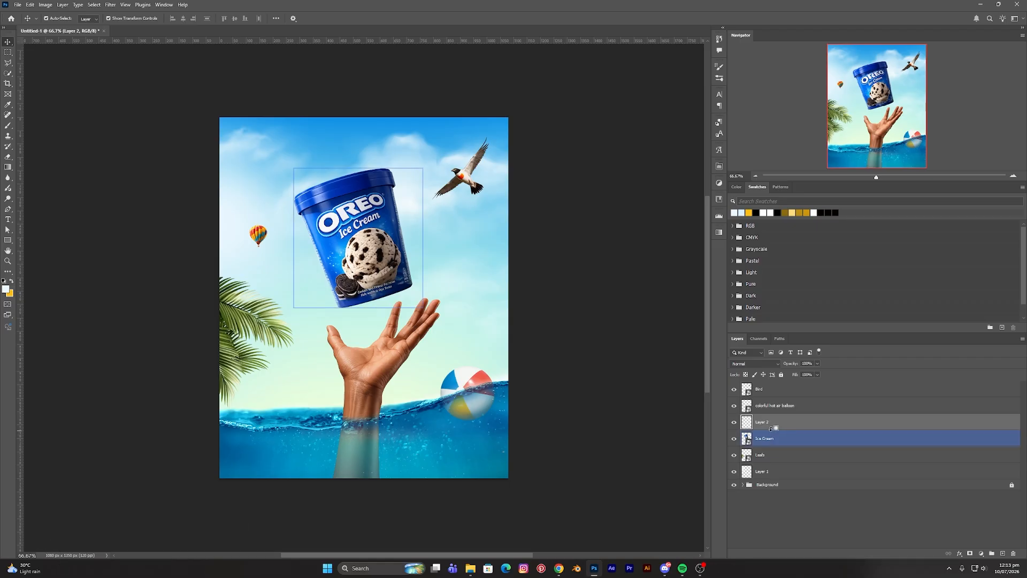
alt+click(771, 429)
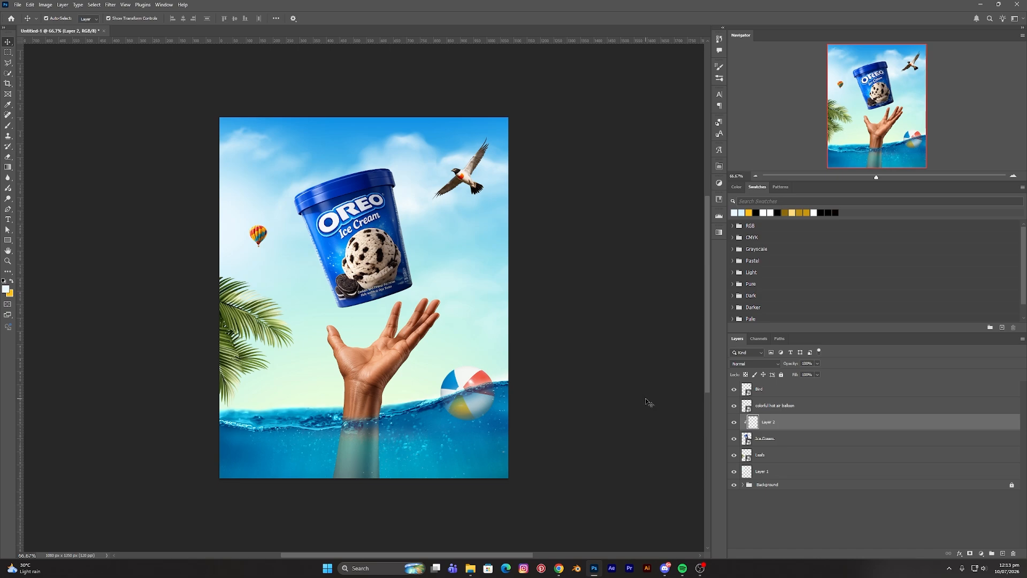
Sample the sky's blue beside the tub and lighten it to a pale blue foreground colour
click(6, 290)
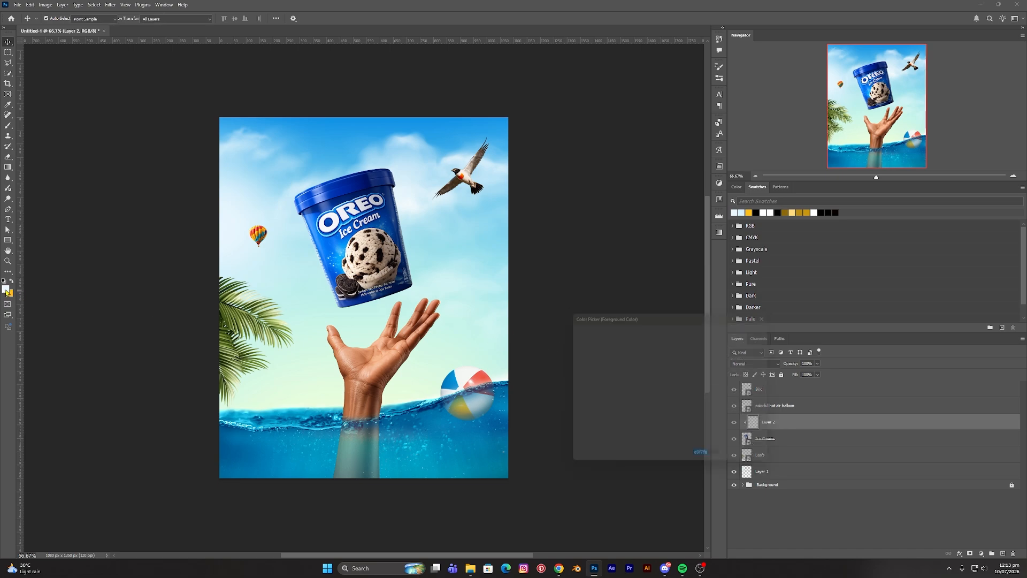
click(321, 151)
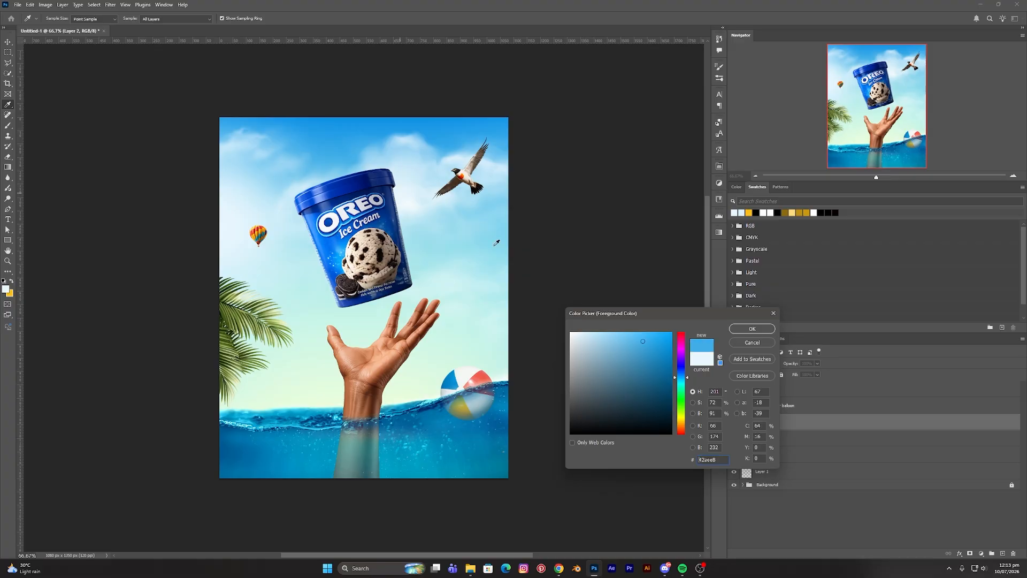
click(597, 334)
drag(596, 333, 593, 333)
click(752, 328)
key(v)
click(338, 231)
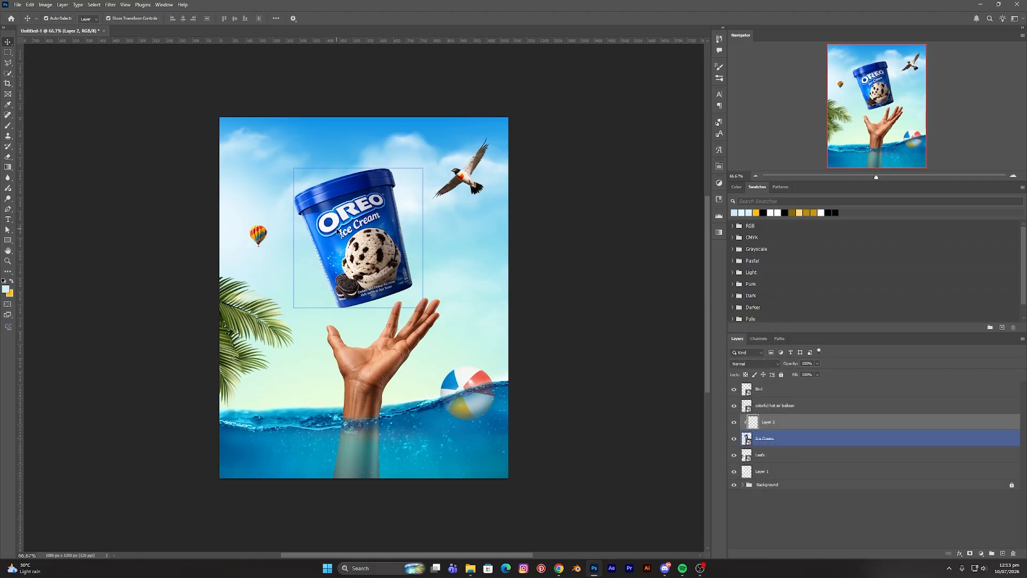
With a smaller brush at lower flow, paint a pale-blue highlight down the tub's left side on Layer 2 and set its blend mode to Screen
key(b)
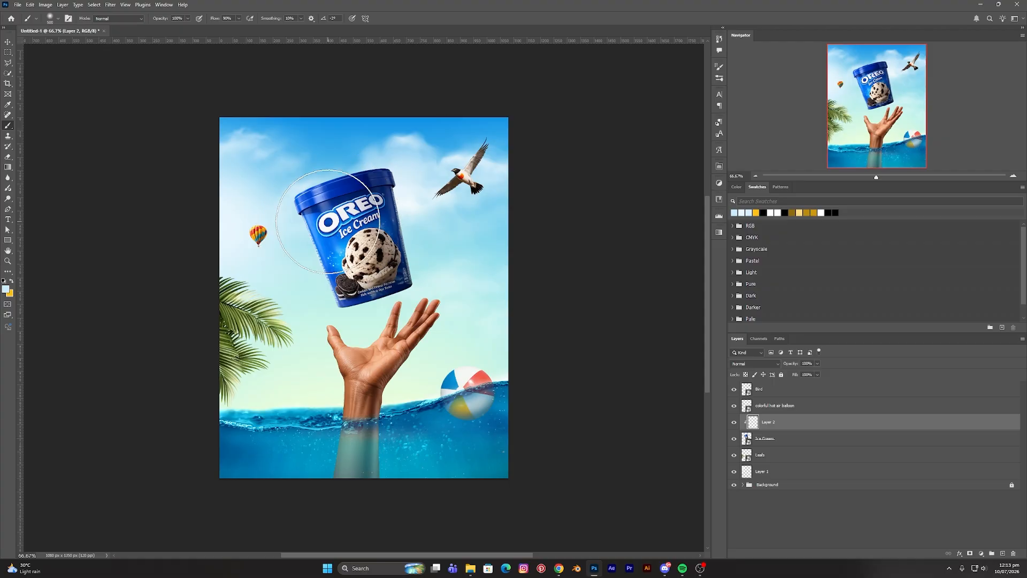
key(bracketleft)
key(bracketleft)
key(bracketleft)
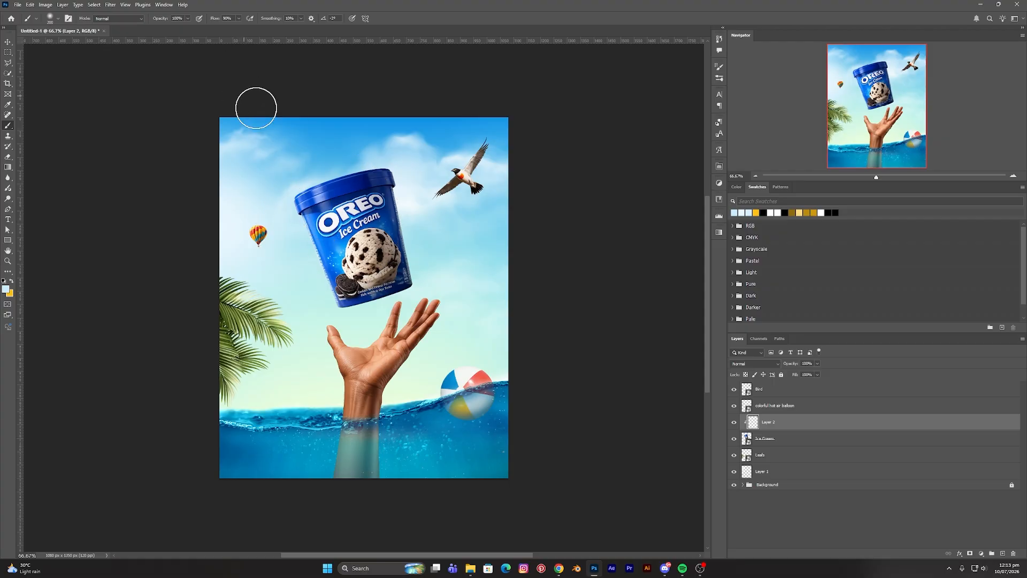
click(239, 18)
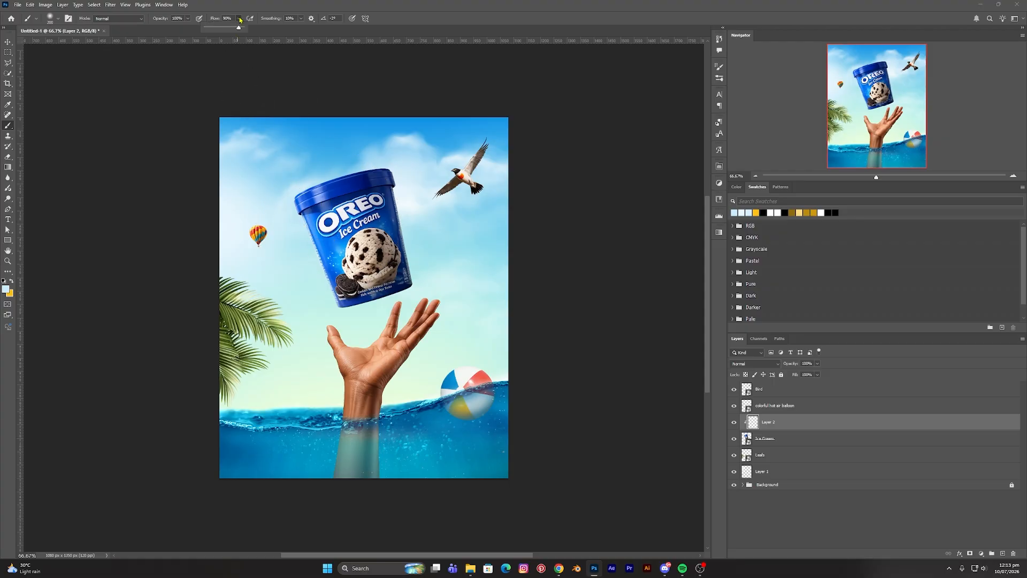
drag(240, 27, 233, 29)
click(243, 53)
key(ctrl+plus)
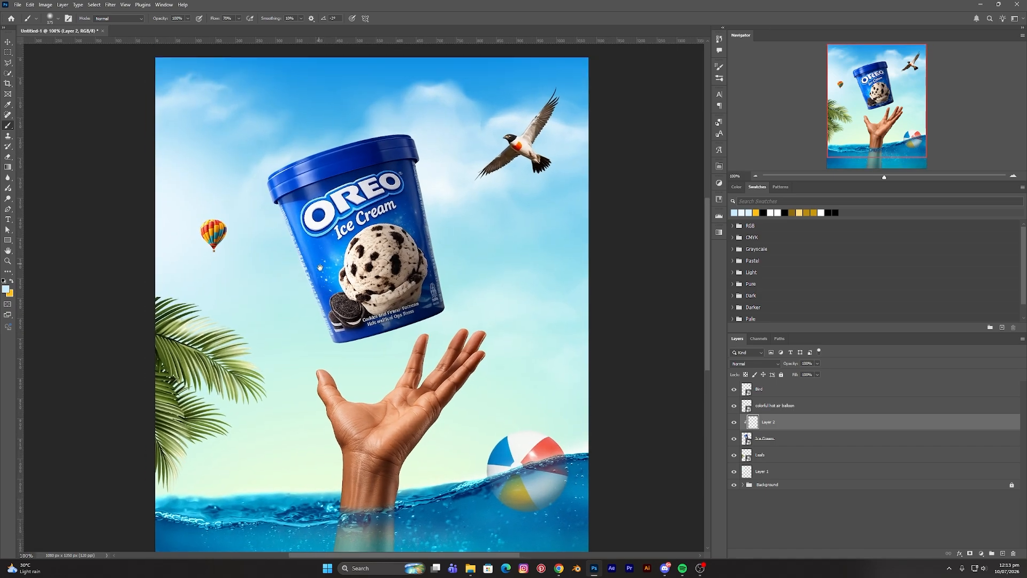
drag(320, 267, 323, 278)
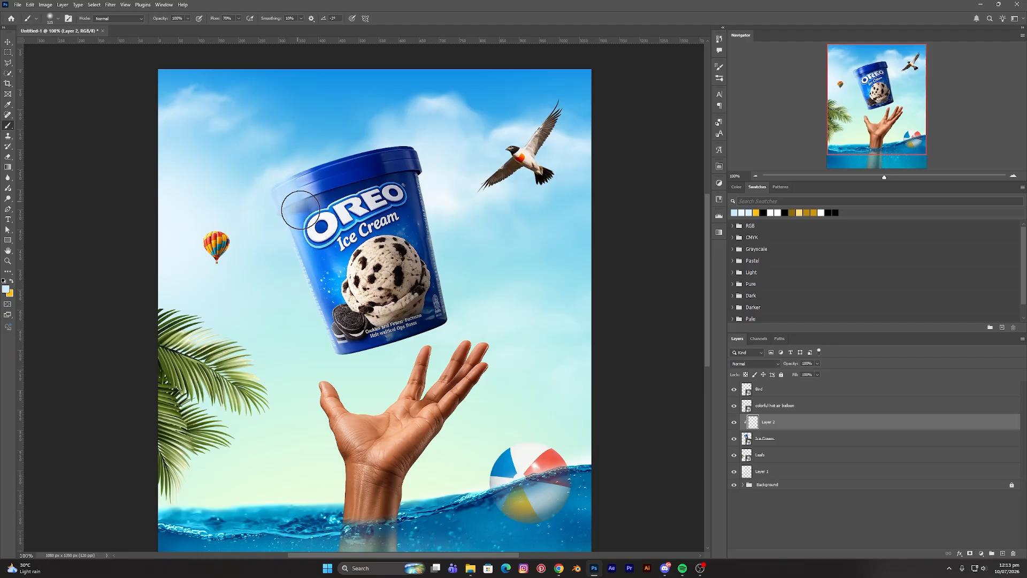
mouse_move(301, 210)
mouse_down()
mouse_move(321, 298)
mouse_move(358, 374)
mouse_up()
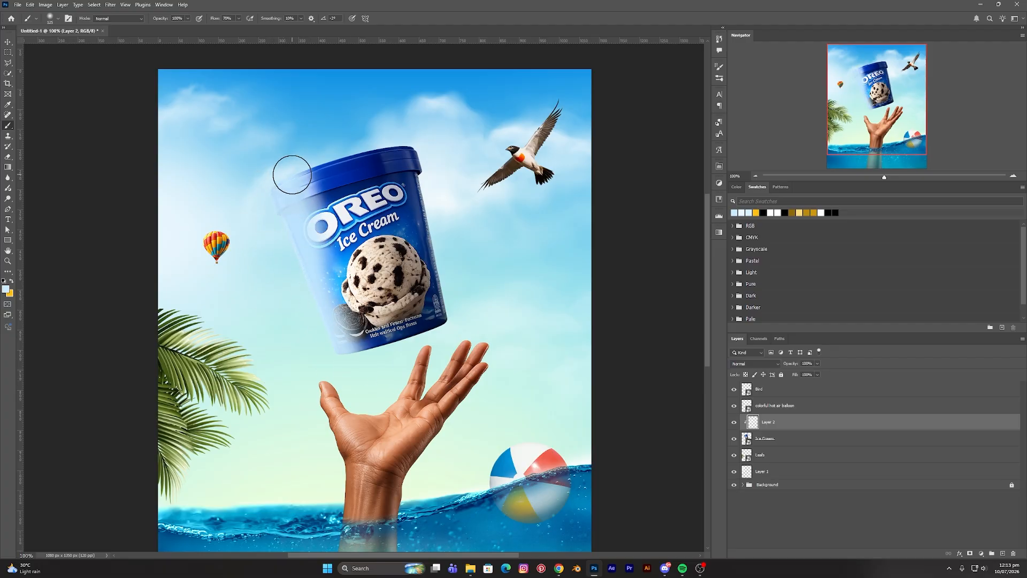
drag(293, 175, 360, 372)
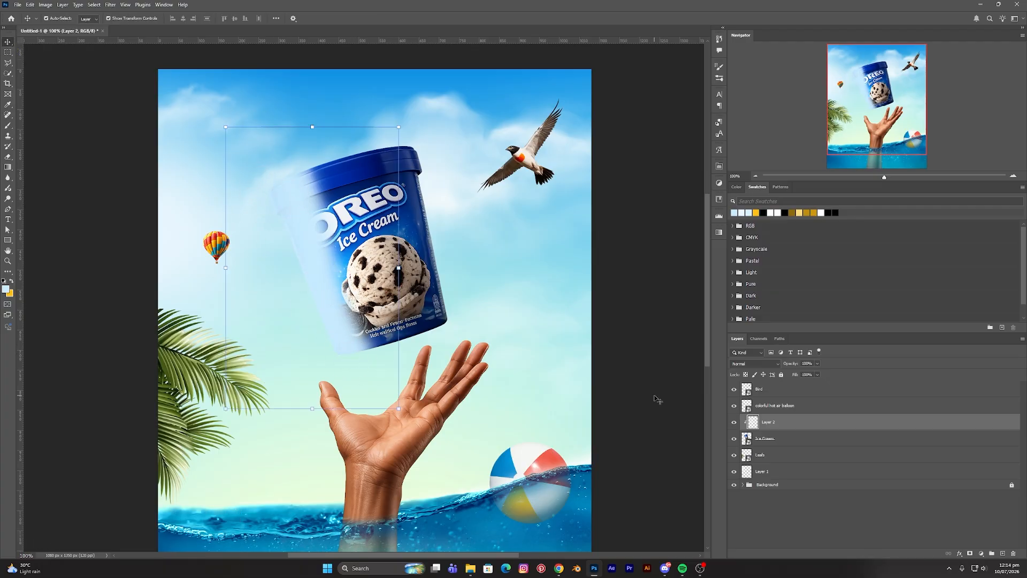
click(764, 365)
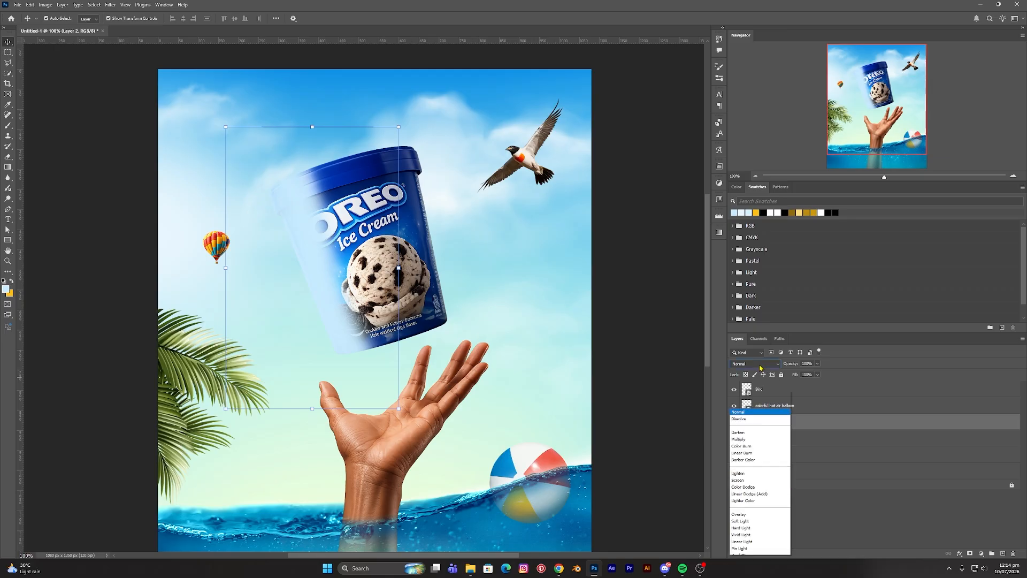
click(749, 408)
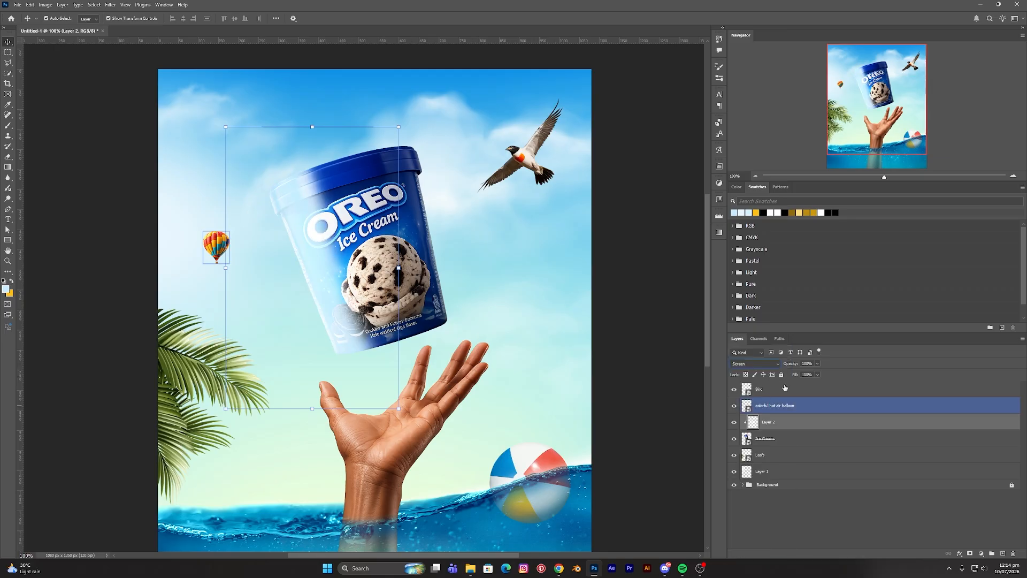
Lower Layer 2's fill to 50% and split its underlying-layer shadow slider to about 130 in Blend If to soften the tub highlight
click(818, 376)
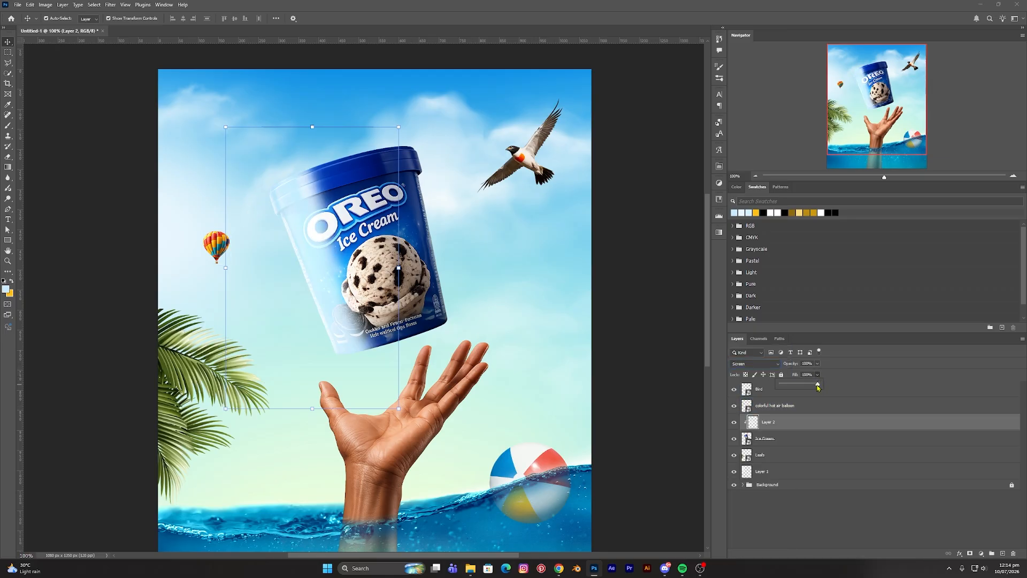
drag(808, 386, 803, 387)
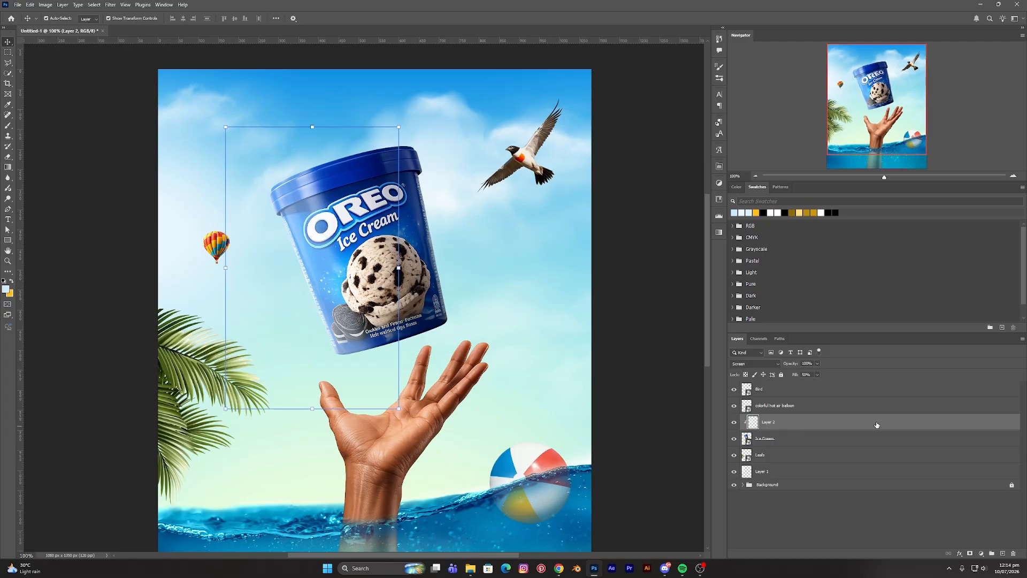
double_click(945, 424)
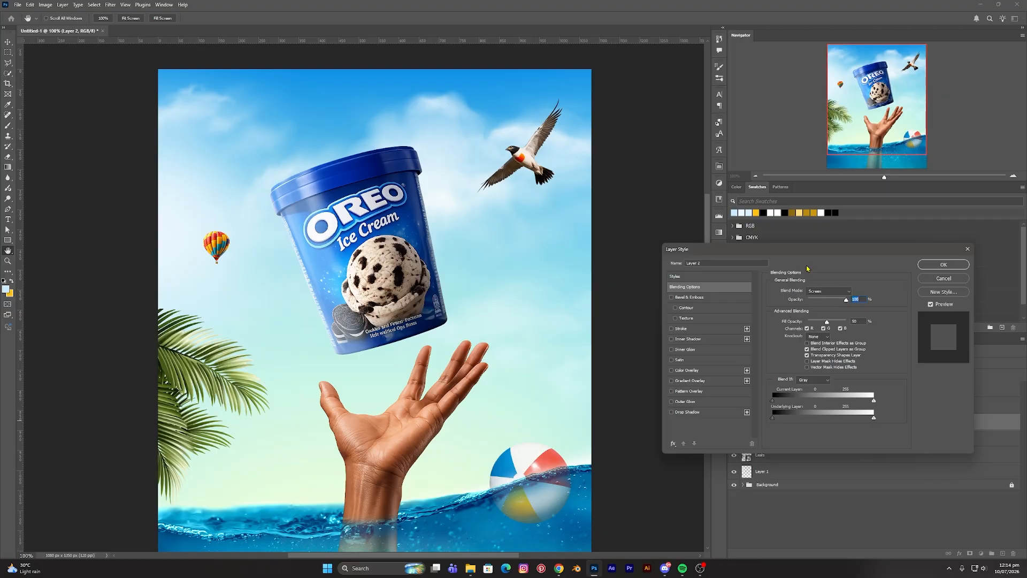
drag(748, 253, 677, 225)
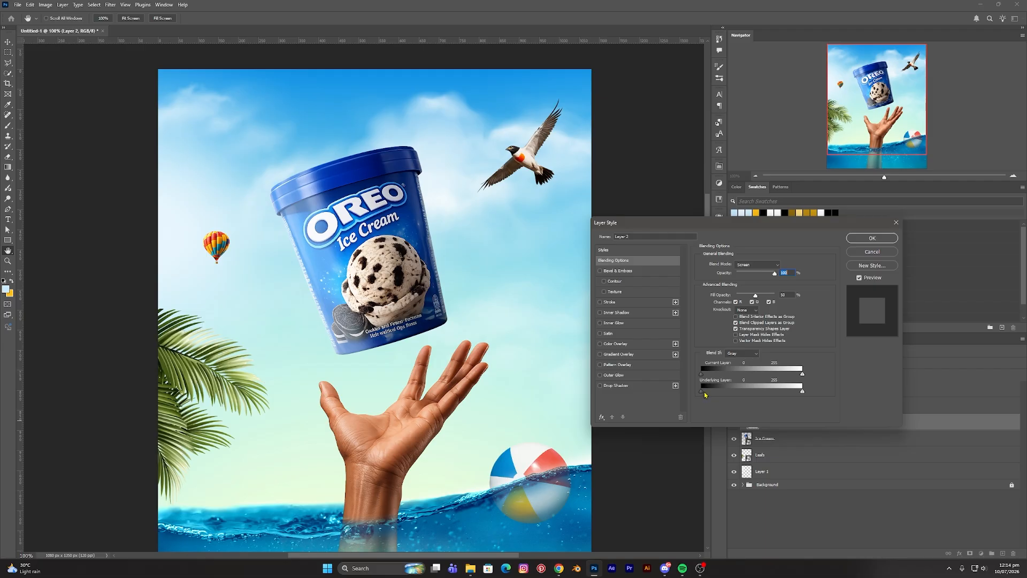
key(alt)
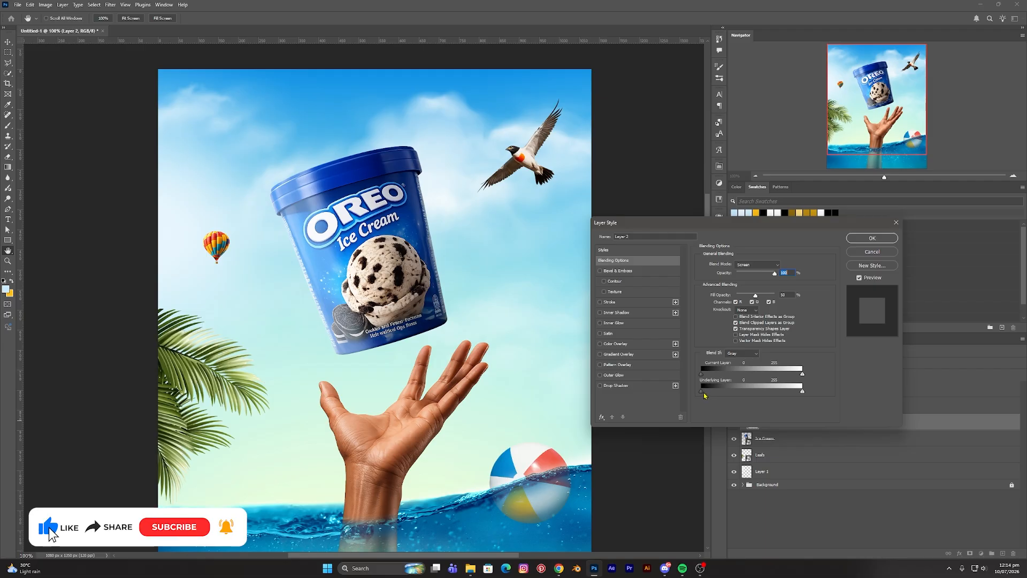
drag(704, 395, 731, 395)
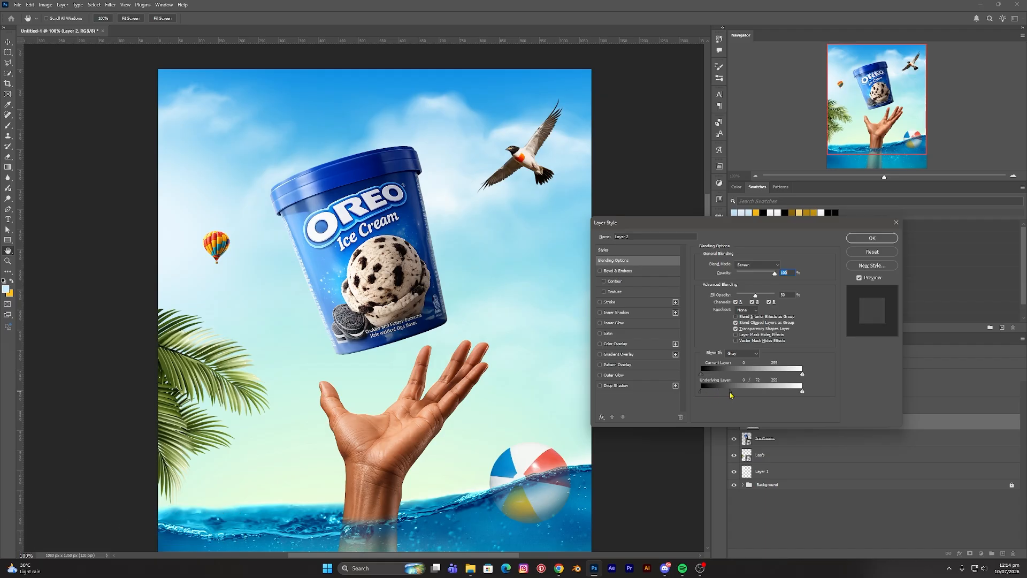
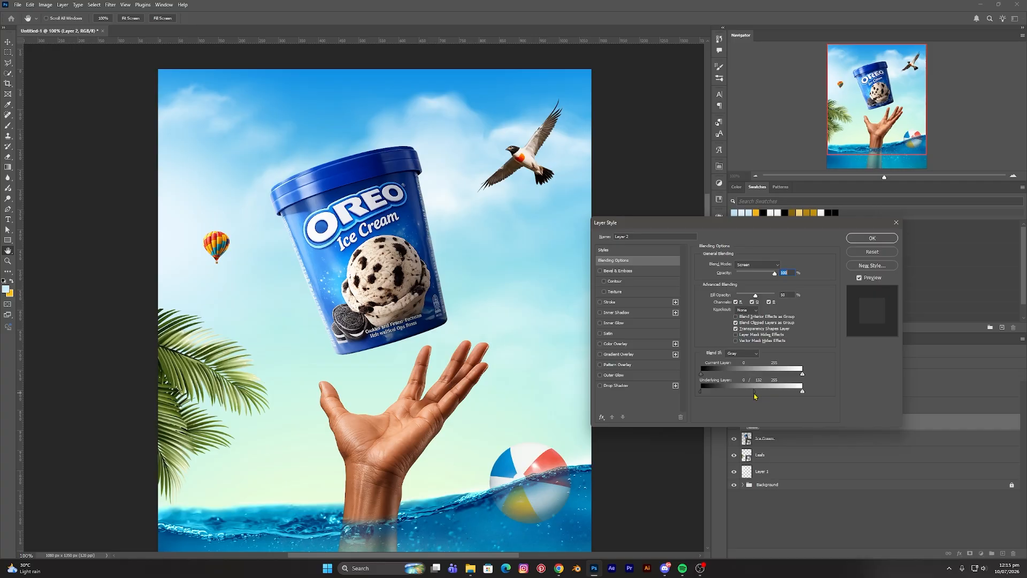
drag(755, 396, 754, 396)
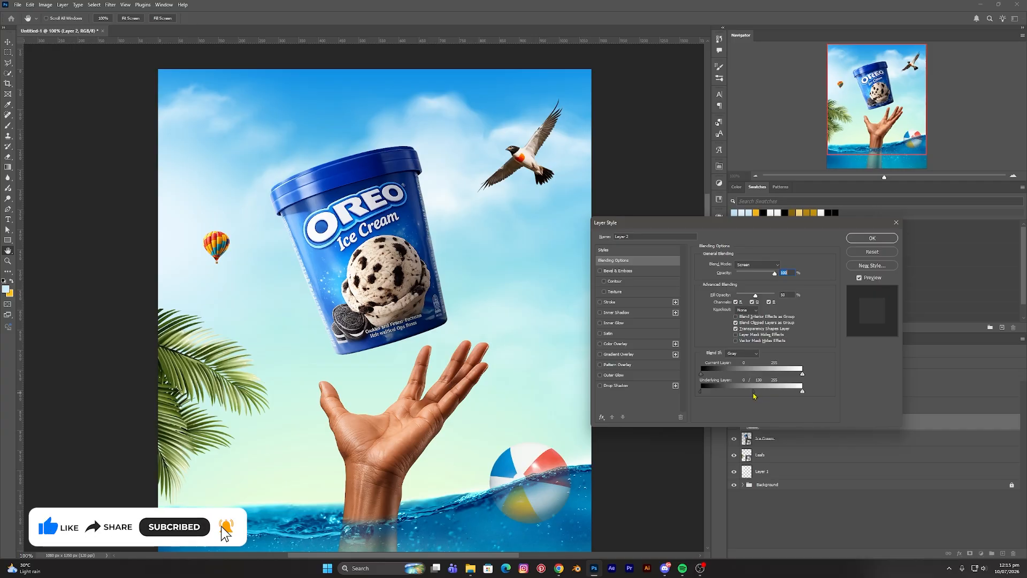
click(863, 241)
Compare the tub with and without the Layer 2 highlight, then deselect the layer
click(735, 423)
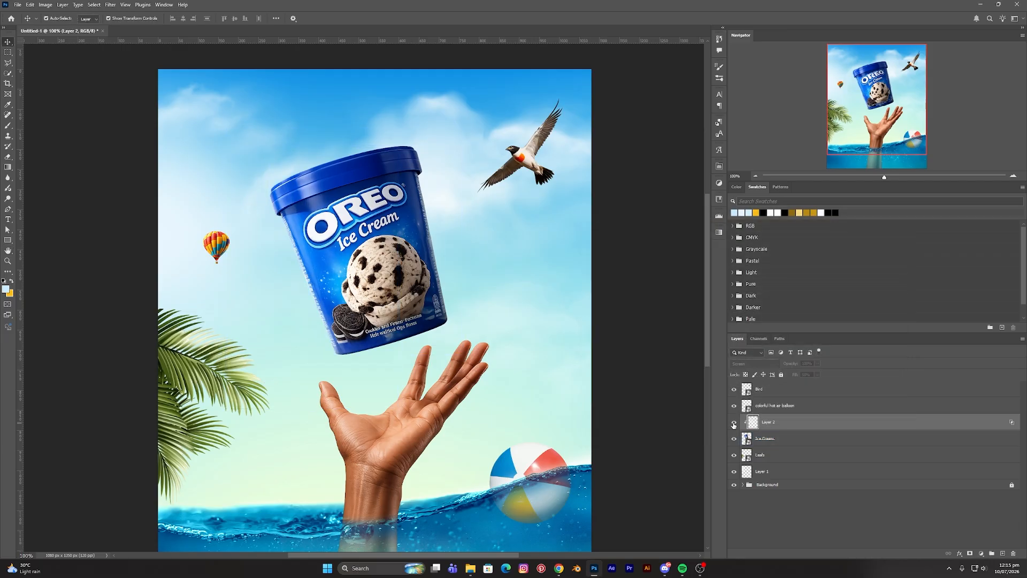
click(734, 424)
click(734, 423)
click(734, 423)
click(734, 424)
click(735, 423)
click(629, 377)
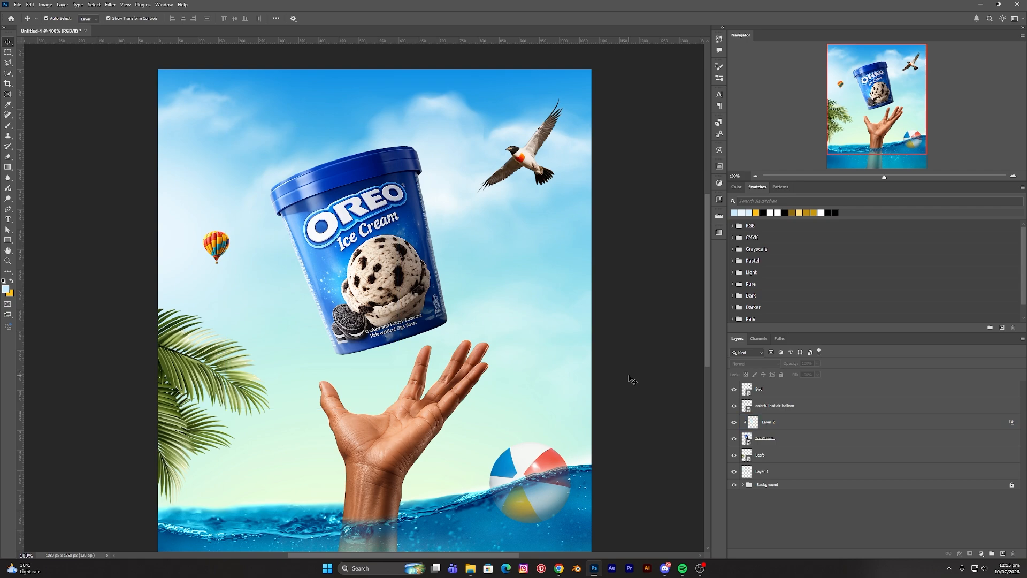
Add a new layer above the hot air balloon layer and clip it to the balloon
key(ctrl+minus)
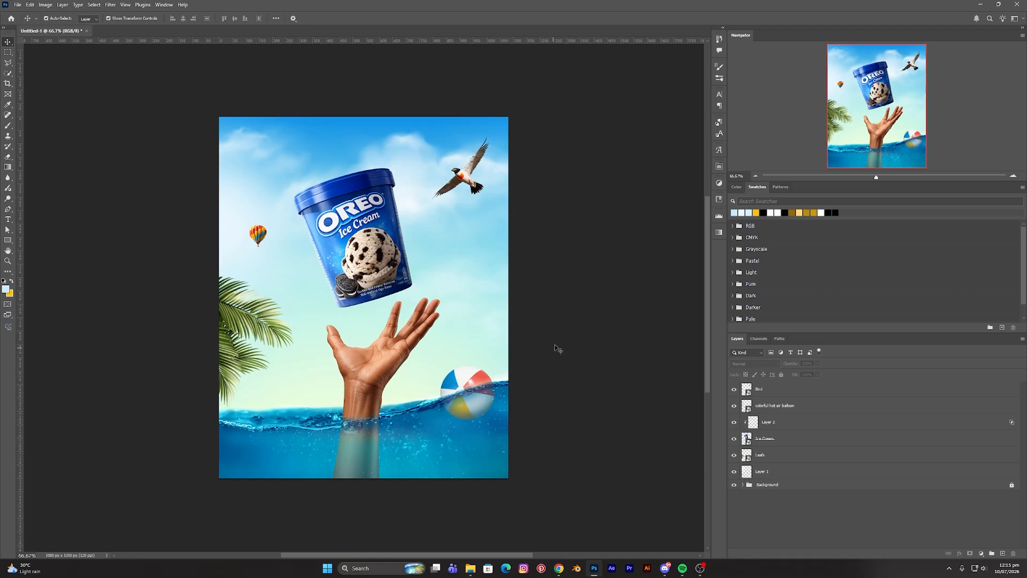
click(375, 229)
click(259, 239)
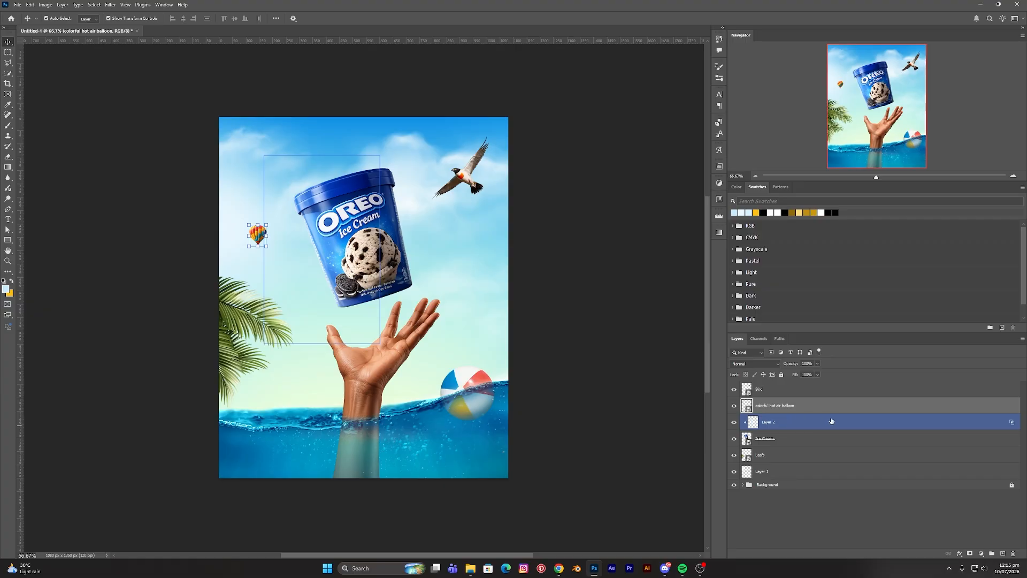
click(1002, 554)
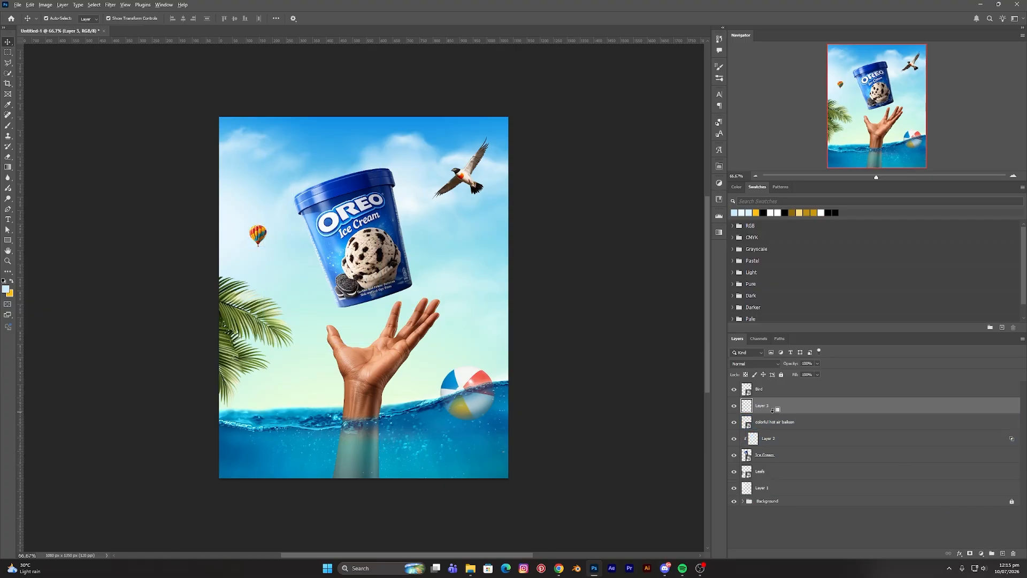
alt+click(771, 413)
With a much smaller brush, paint a pale-blue highlight down the balloon's left side on the clipped Layer 3
key(b)
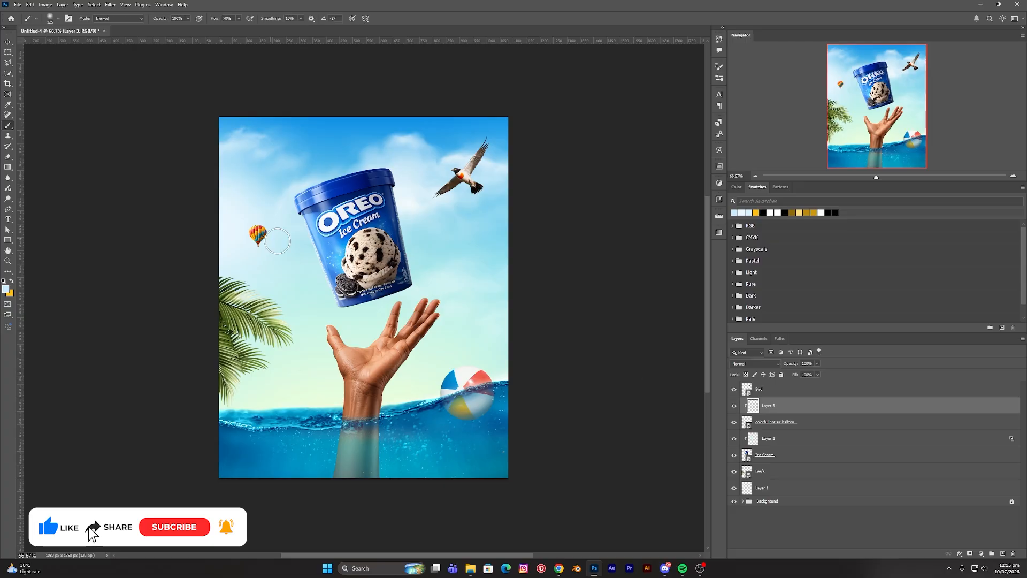
key(ctrl+plus)
key(ctrl+plus)
drag(69, 113, 342, 304)
key(bracketleft)
key(bracketleft)
key(bracketleft)
key(bracketleft)
key(bracketleft)
key(bracketleft)
key(bracketleft)
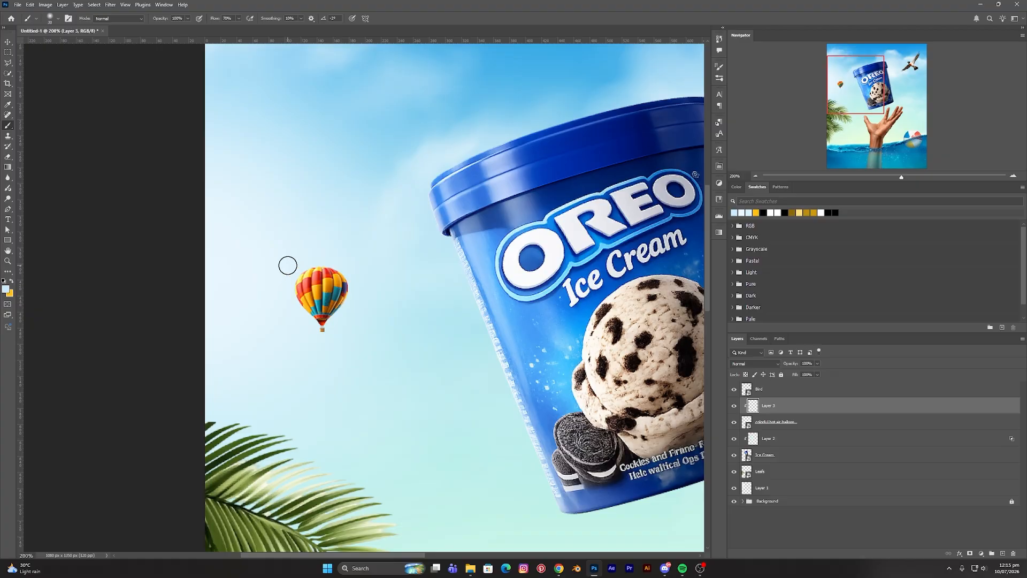
key(bracketleft)
key(bracketleft)
key(bracketleft)
drag(296, 268, 312, 332)
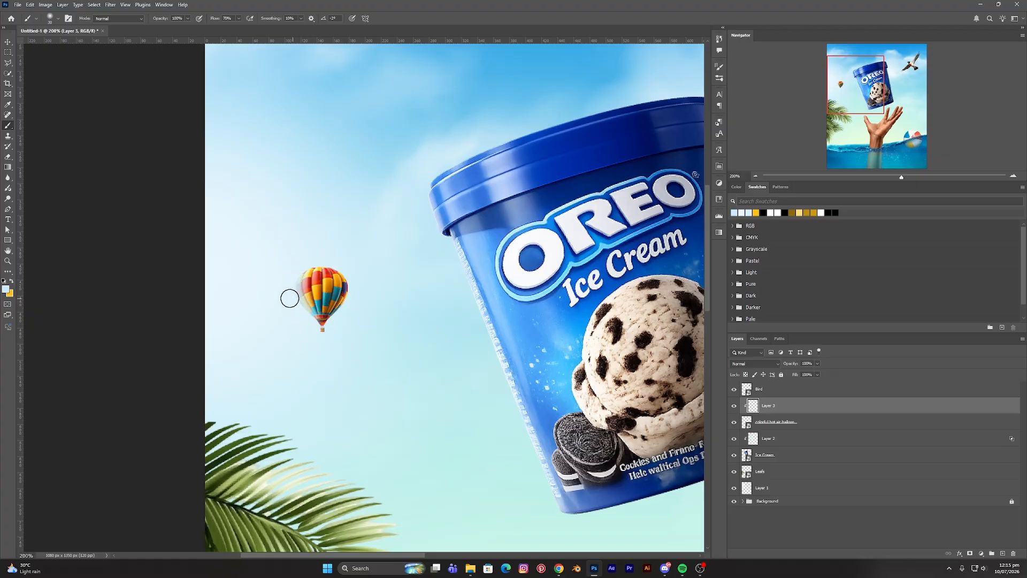
mouse_move(304, 257)
mouse_down()
mouse_move(294, 293)
mouse_move(304, 309)
mouse_move(295, 286)
mouse_move(305, 250)
mouse_move(308, 324)
mouse_up()
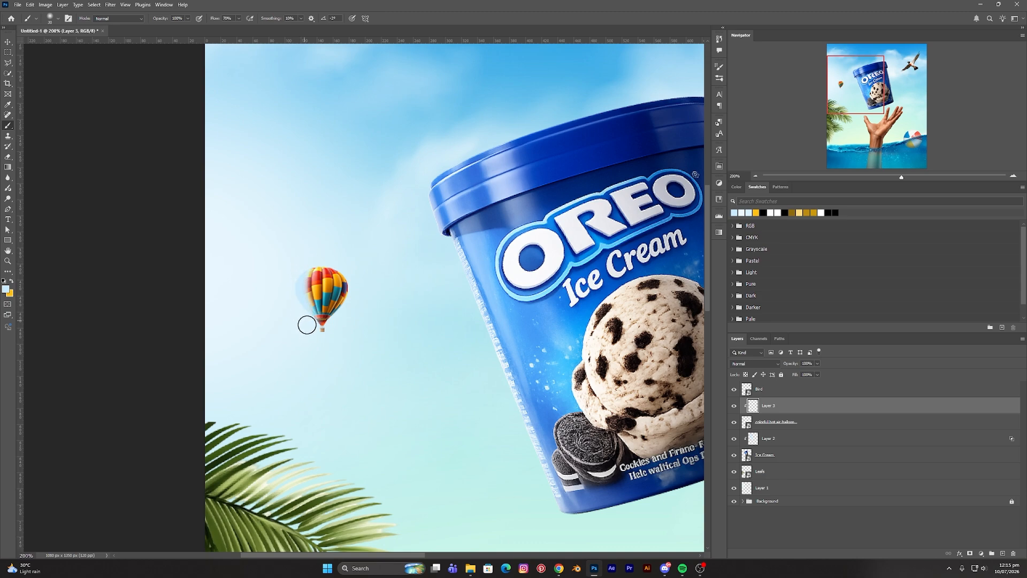
Lower Layer 3's fill to about 55%, split its underlying-layer shadow slider to about 150 in Blend If, and deselect the layer
click(817, 375)
drag(819, 384, 802, 387)
double_click(927, 409)
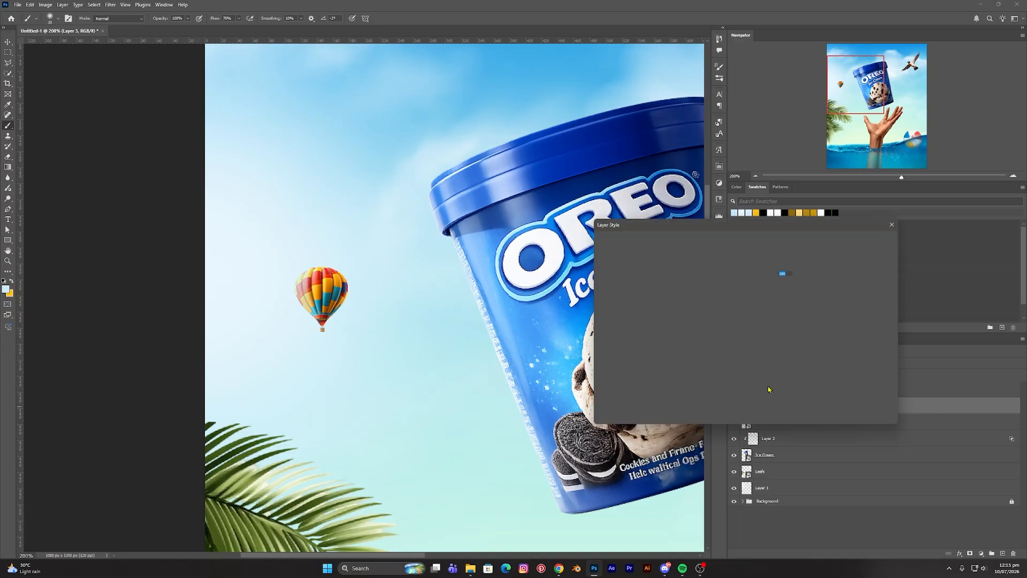
drag(703, 396, 709, 395)
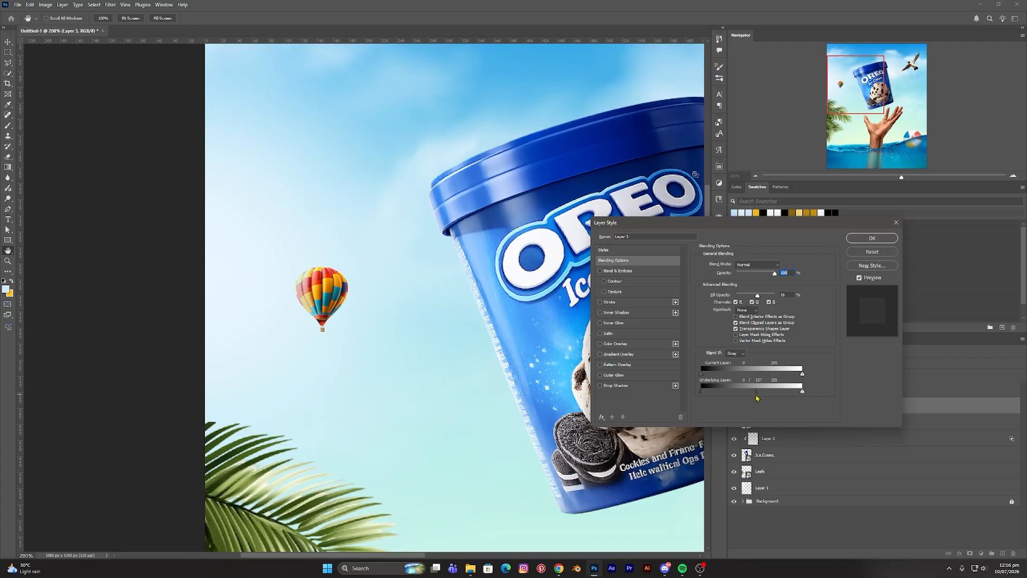
drag(763, 398, 762, 394)
click(873, 238)
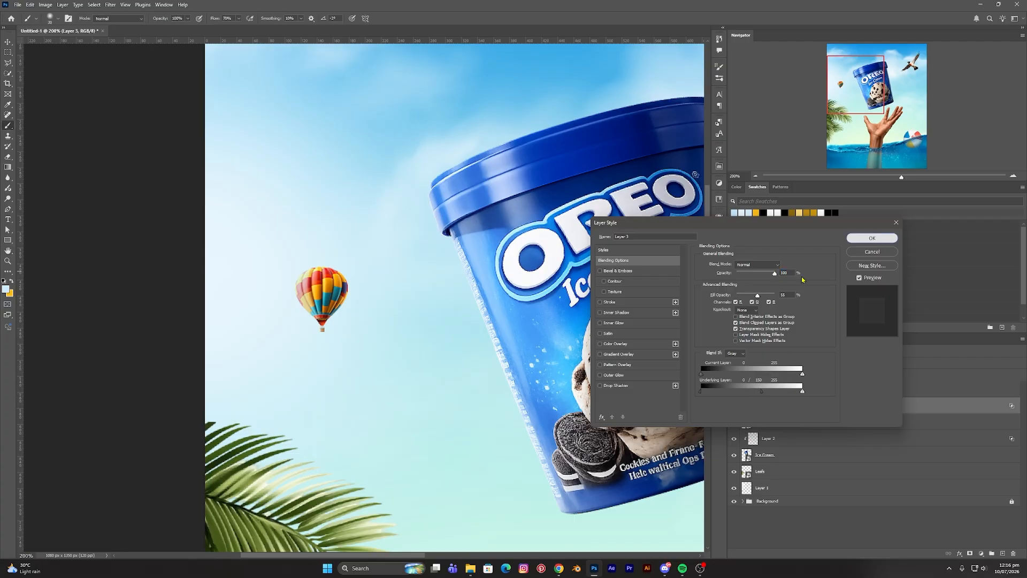
click(6, 43)
click(95, 137)
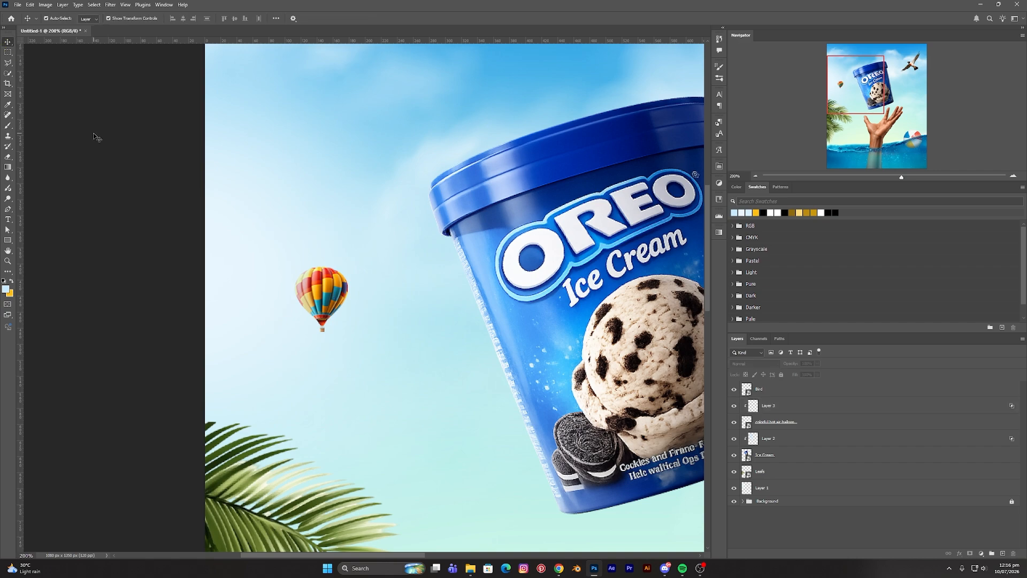
key(ctrl+minus)
key(ctrl+minus)
key(ctrl+minus)
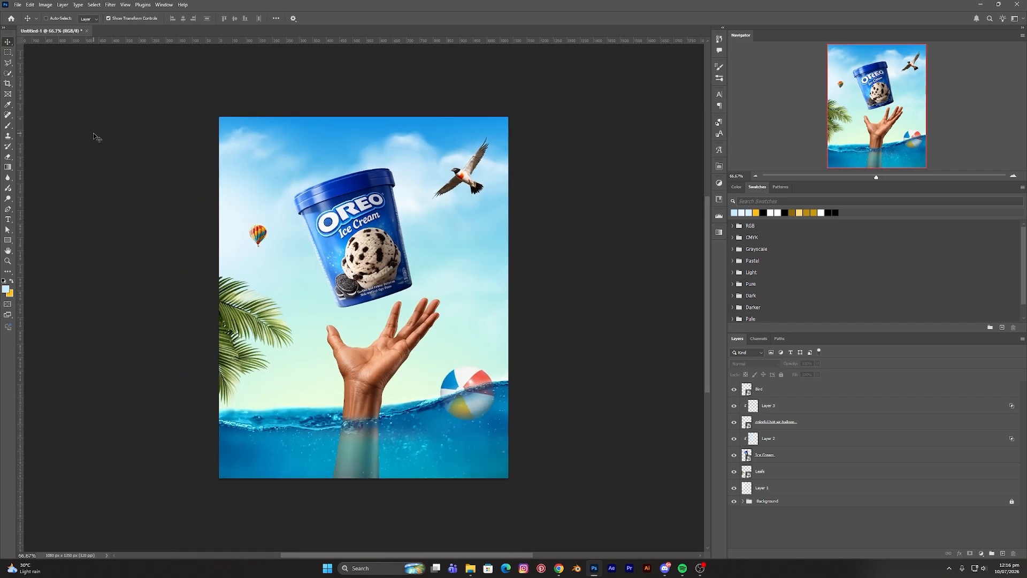
key(ctrl+plus)
ctrl+click(206, 205)
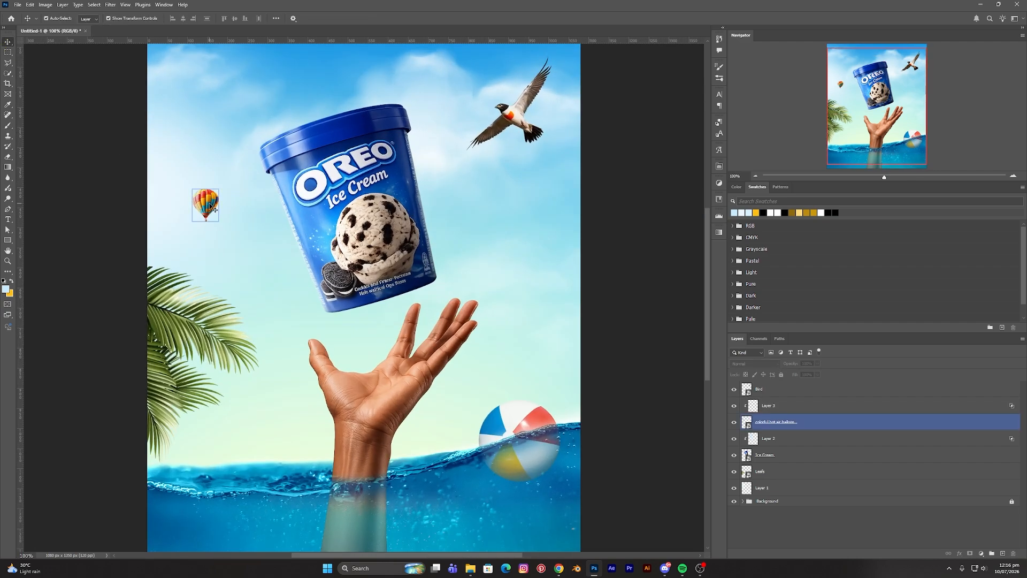
ctrl+click(366, 266)
scroll(536, 236, up, 1)
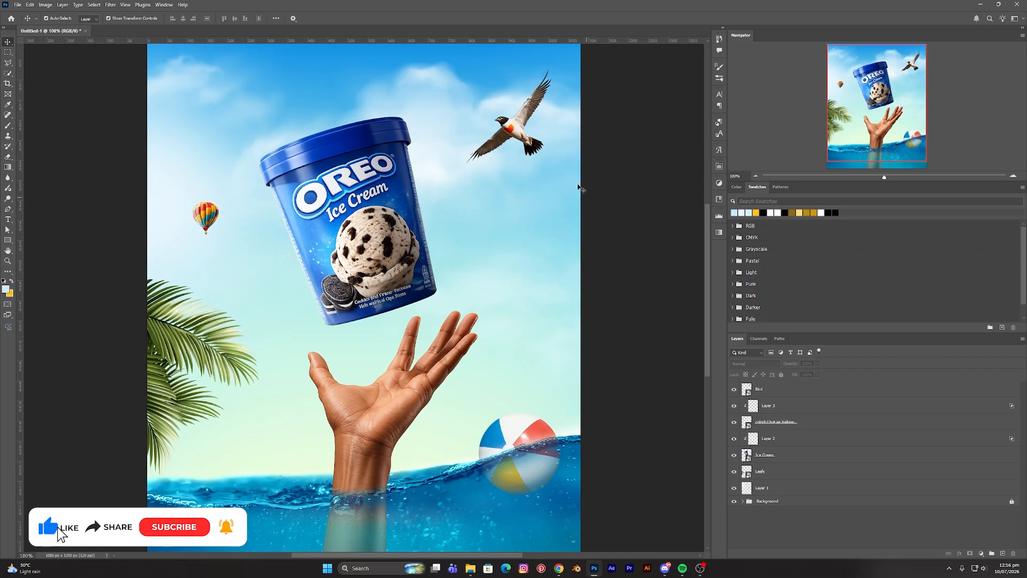
Add a new empty layer above the Bird layer and clip it to the bird
click(519, 137)
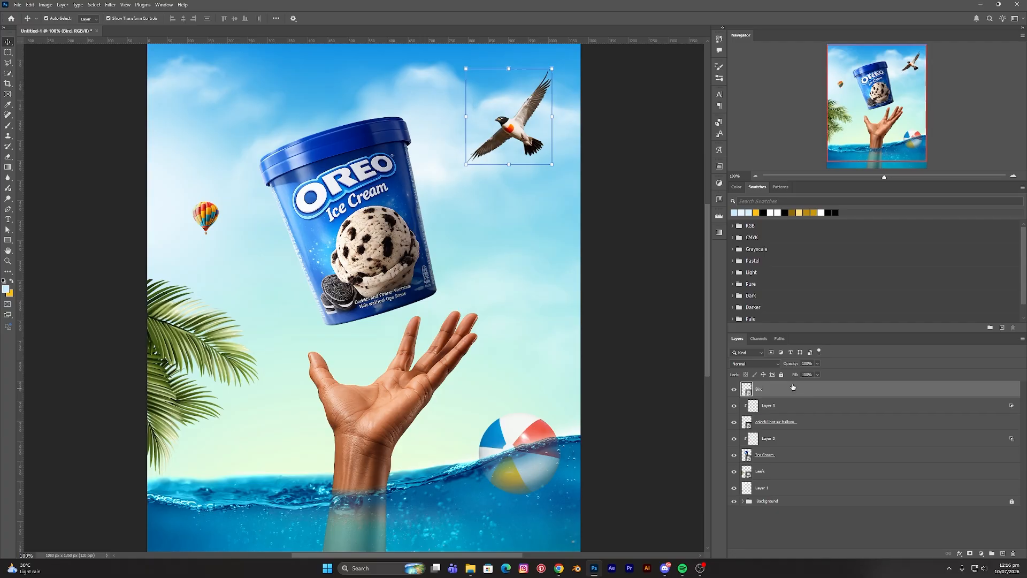
click(1002, 554)
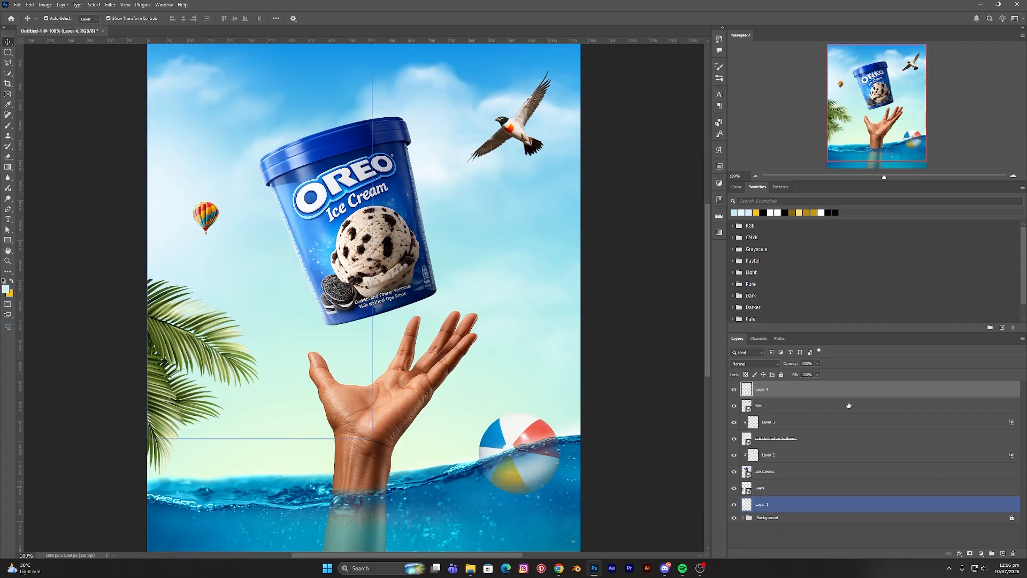
key(ctrl+alt+g)
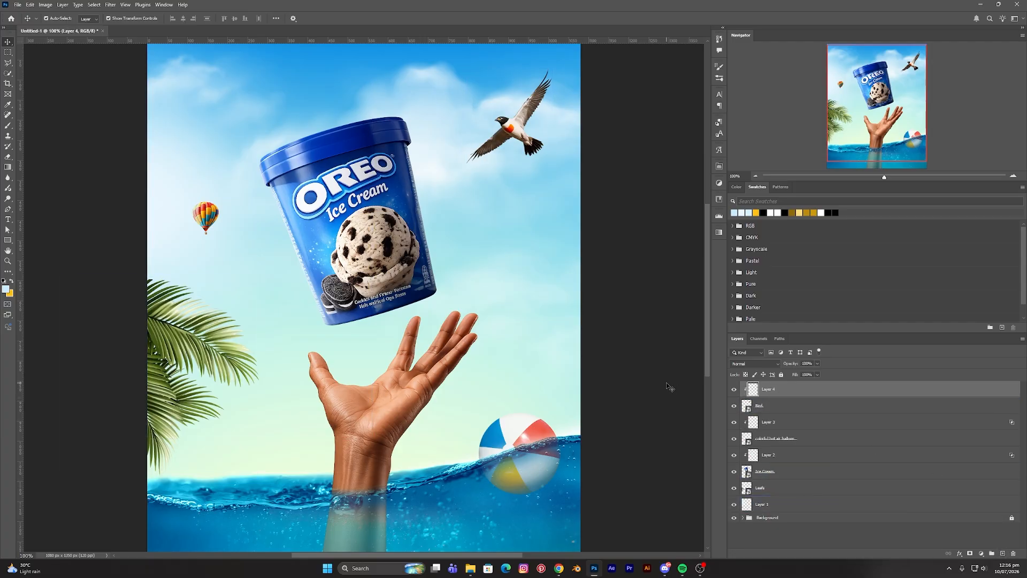
Ready a smaller brush for the bird and set the clipped layer's blend mode to Screen
key(b)
scroll(456, 244, up, 2)
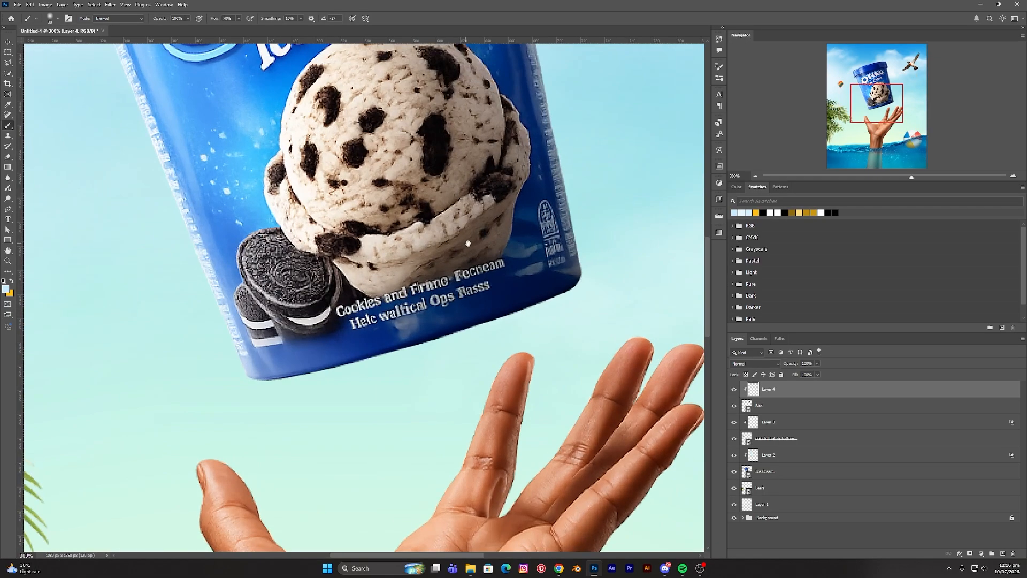
drag(455, 244, 348, 351)
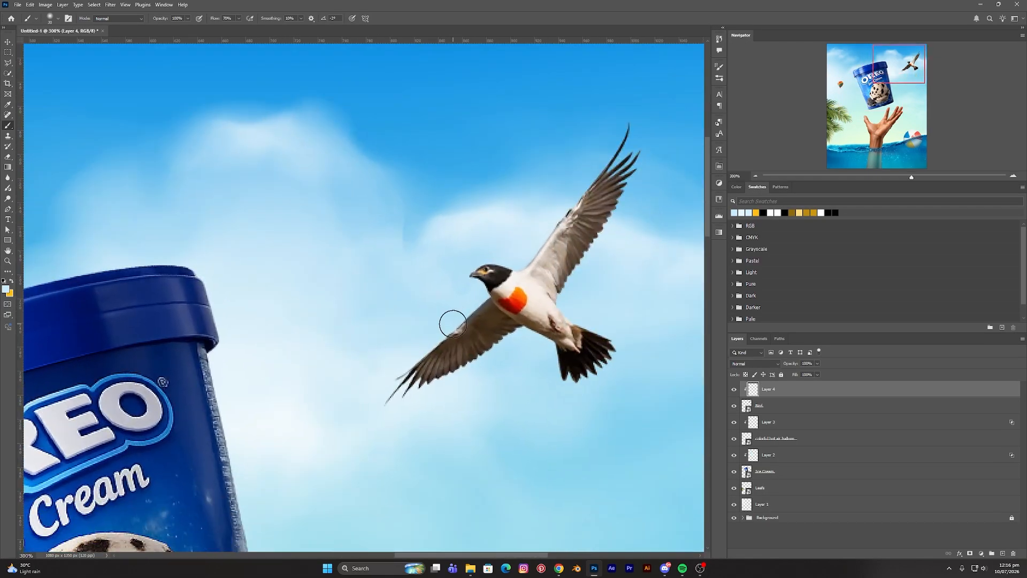
key(bracketleft)
key(bracketleft)
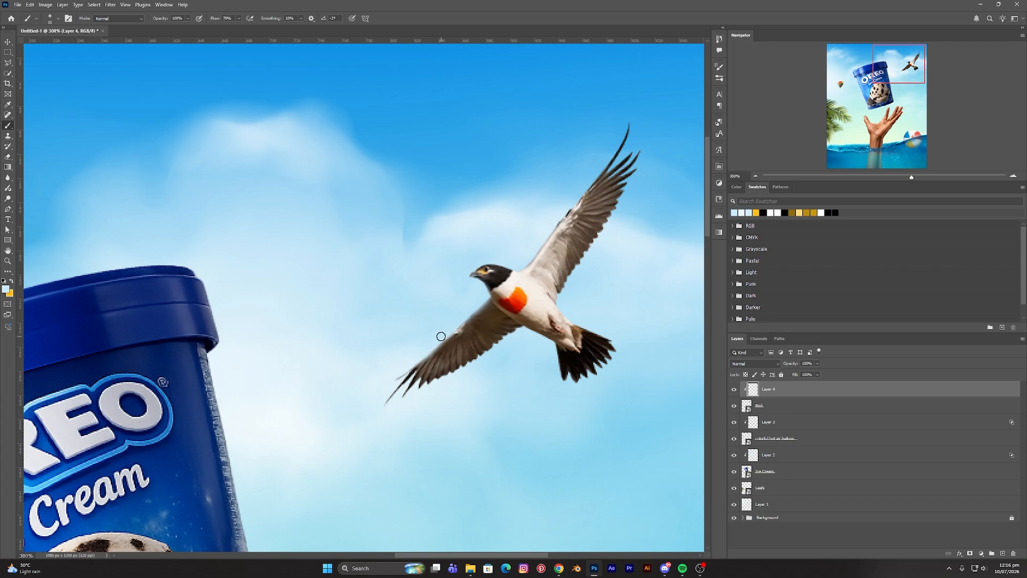
click(749, 363)
click(743, 409)
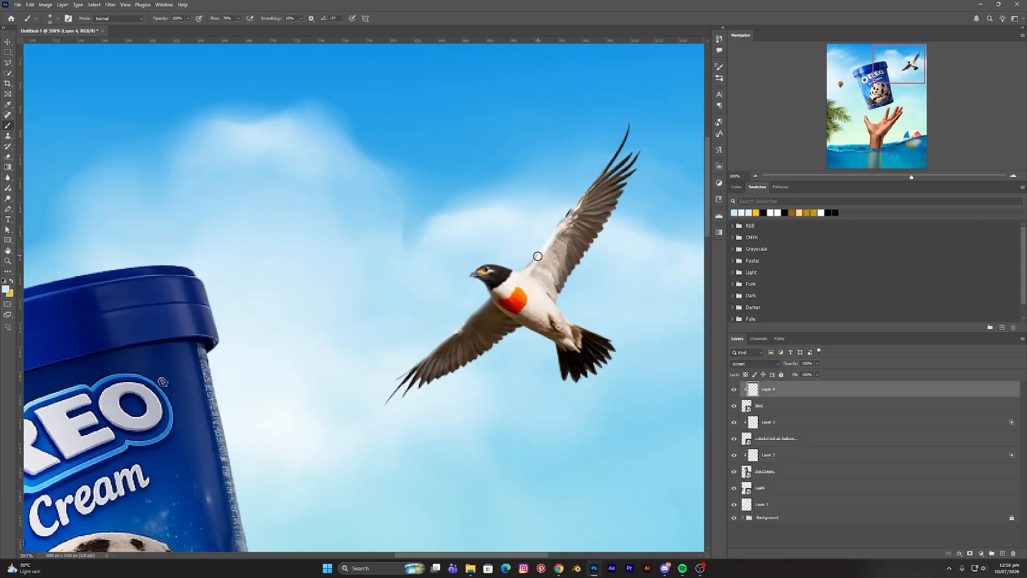
Paint light blue highlights along the edges of the bird's head, wings and body on the clipped layer
drag(528, 265, 488, 261)
drag(522, 331, 412, 395)
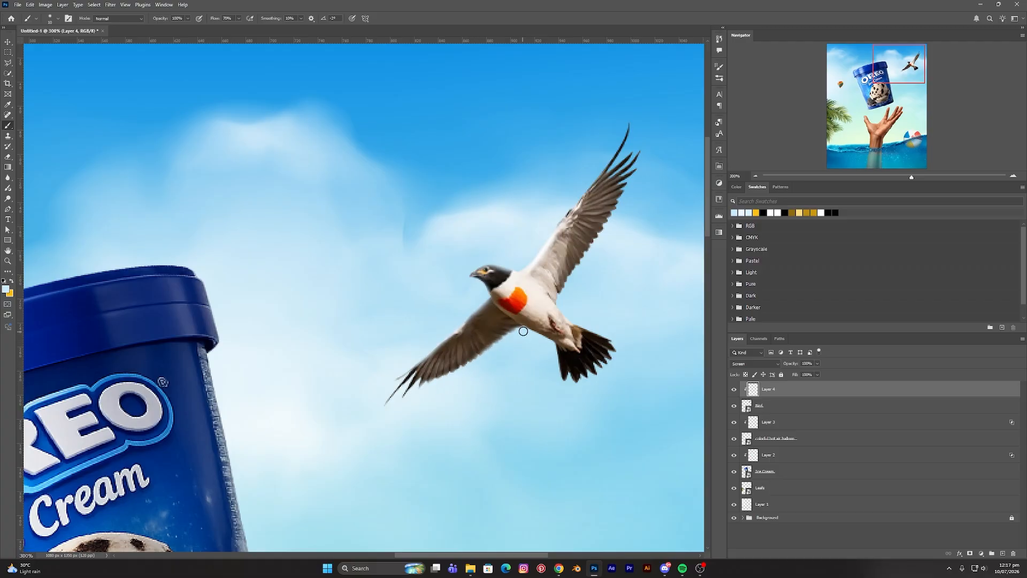
drag(523, 331, 554, 354)
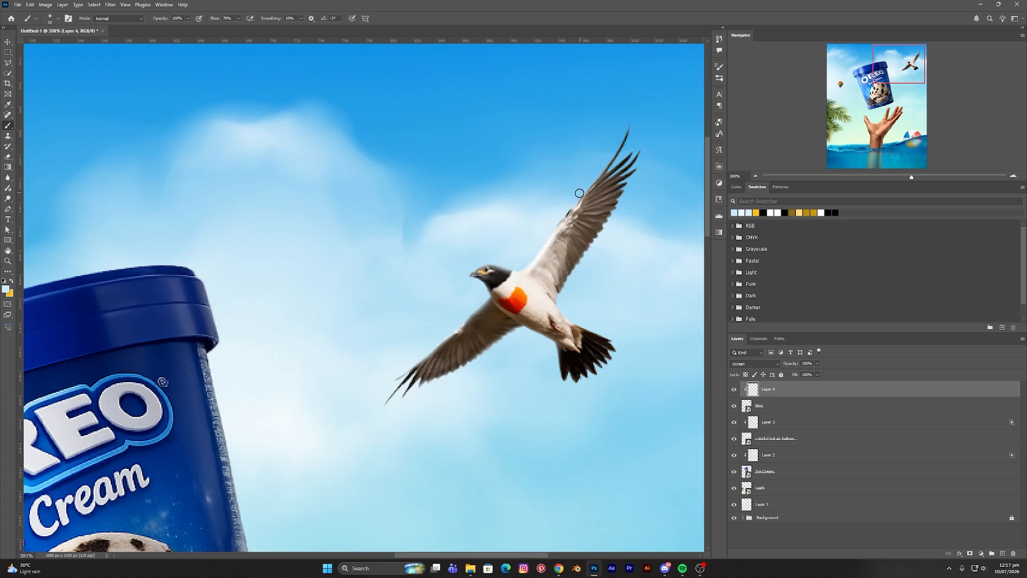
Split the Underlying Layer black slider in Layer 4's Blend If settings towards the bright tones, apply it, and deselect the layer
key(ctrl+0)
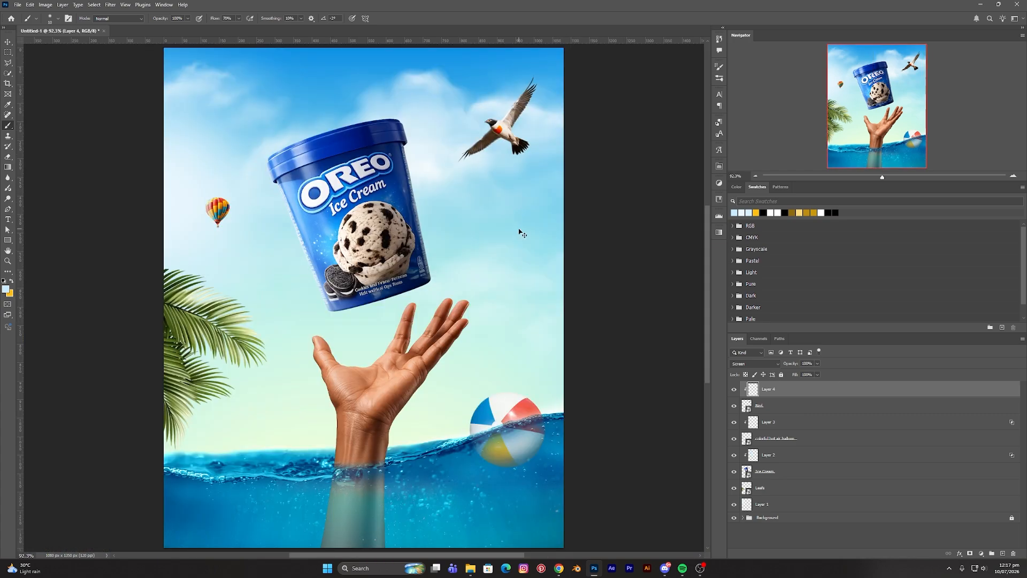
key(ctrl+minus)
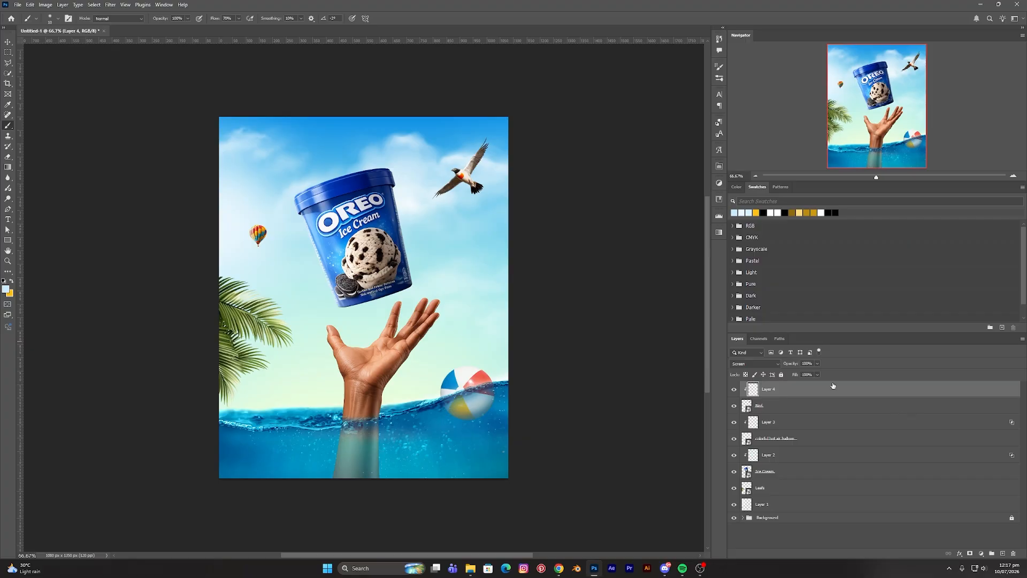
key(ctrl+plus)
drag(511, 236, 498, 264)
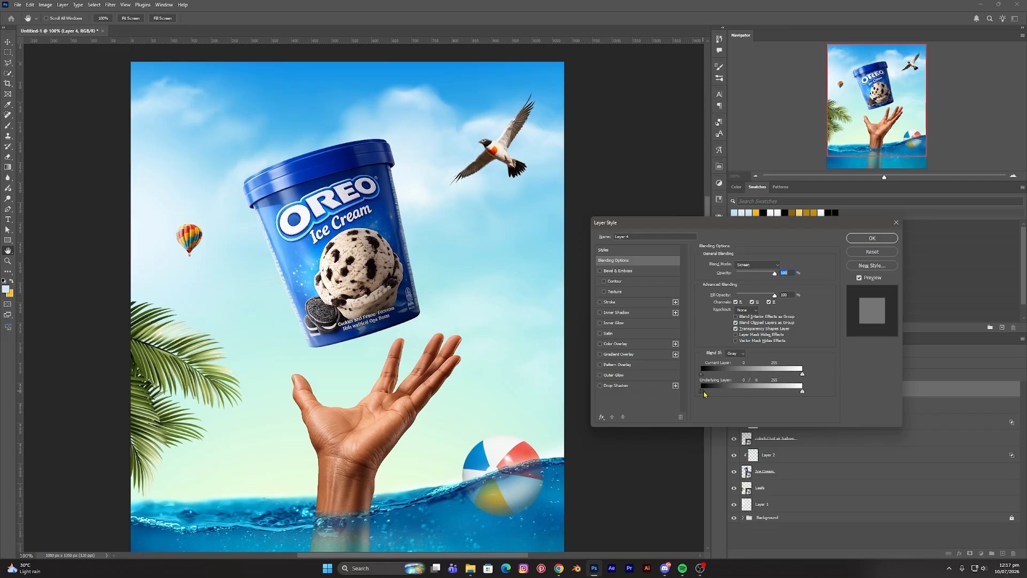
drag(704, 395, 773, 396)
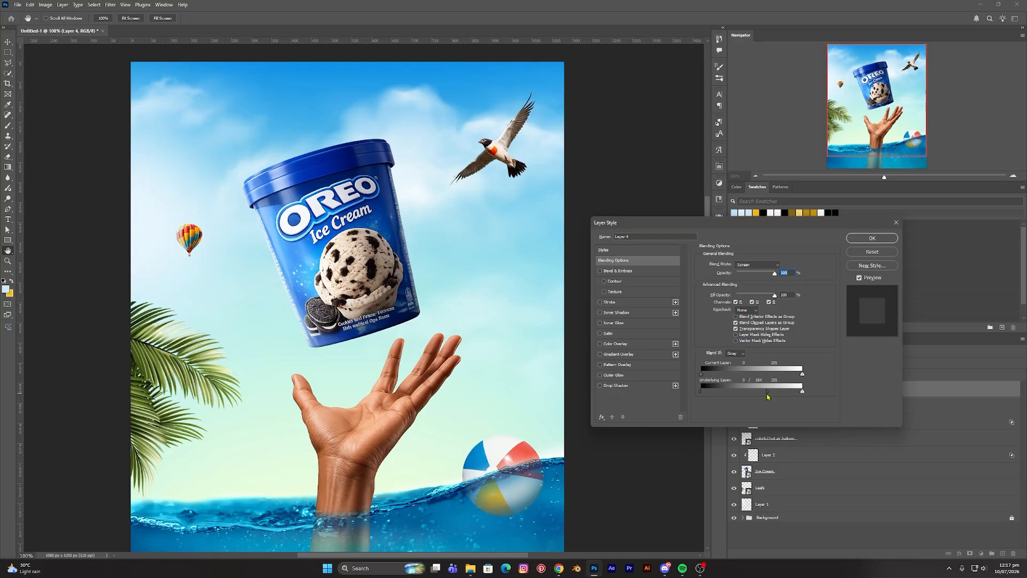
click(871, 238)
click(734, 391)
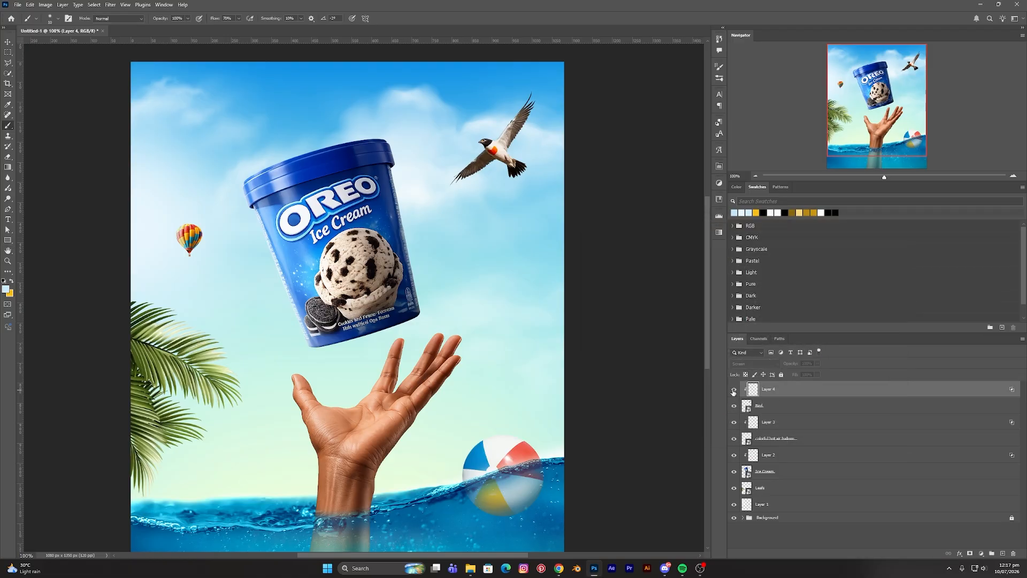
click(733, 391)
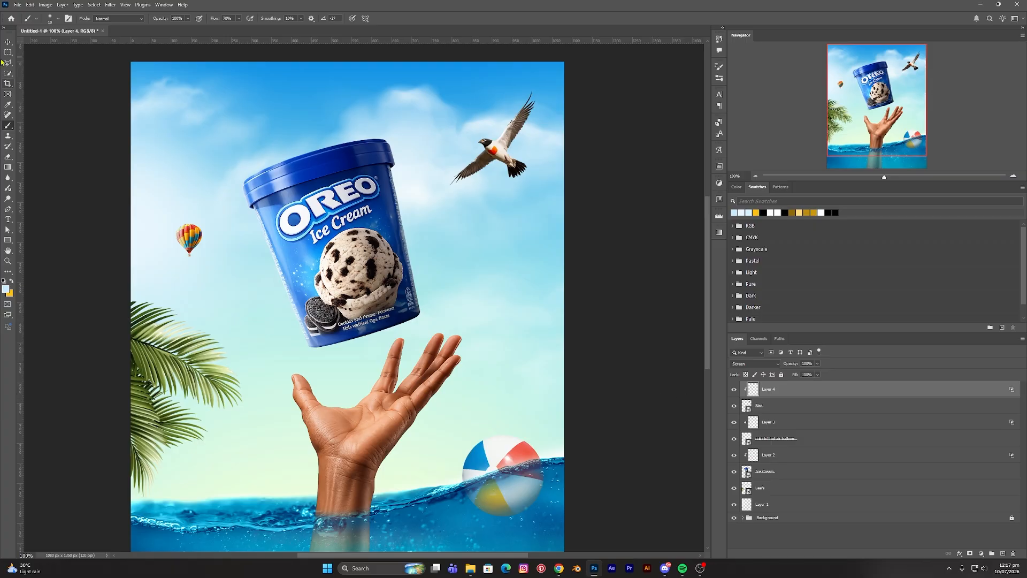
click(8, 41)
click(104, 173)
scroll(607, 355, down, 2)
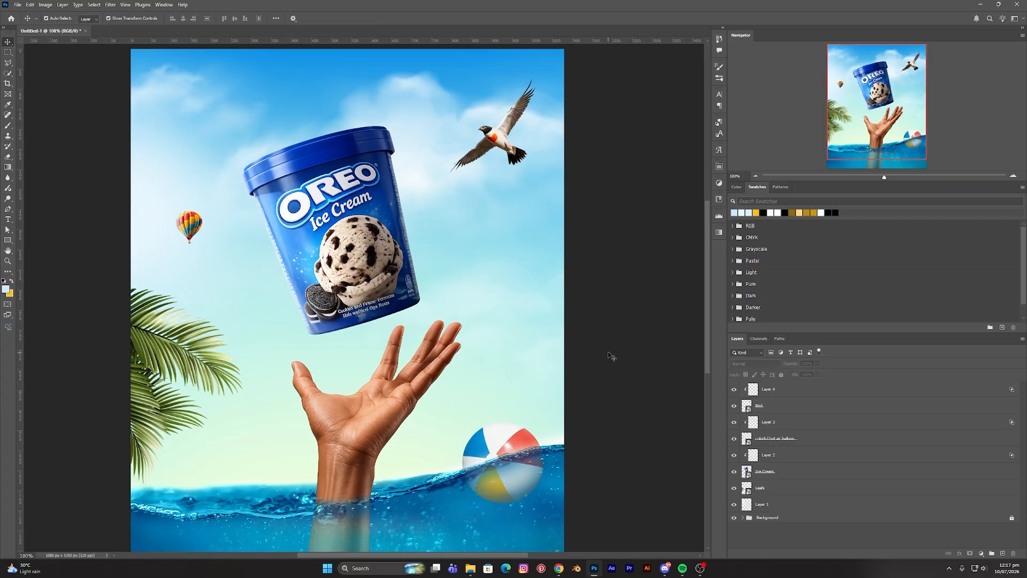
click(787, 405)
click(788, 438)
click(788, 455)
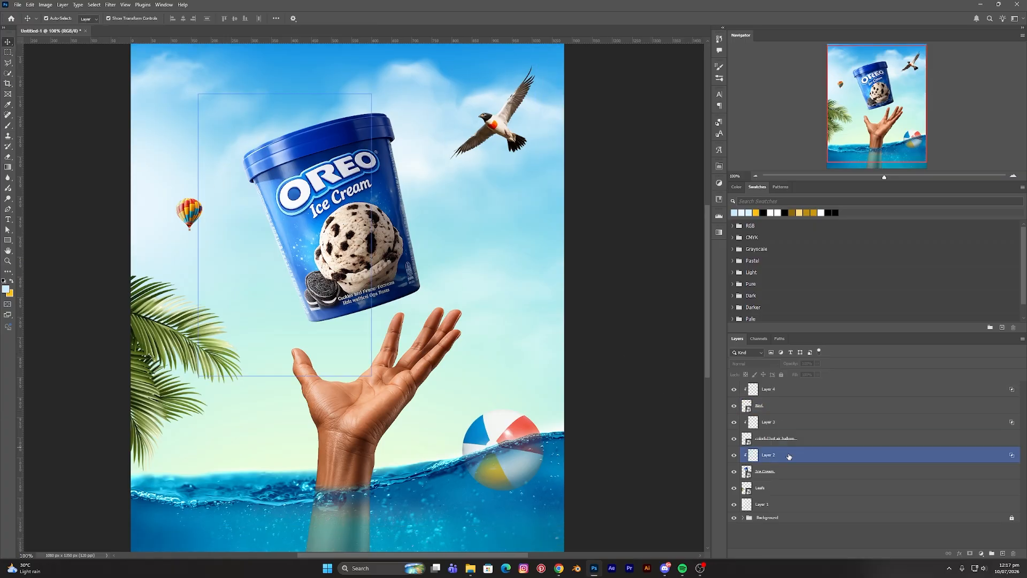
click(789, 473)
click(788, 438)
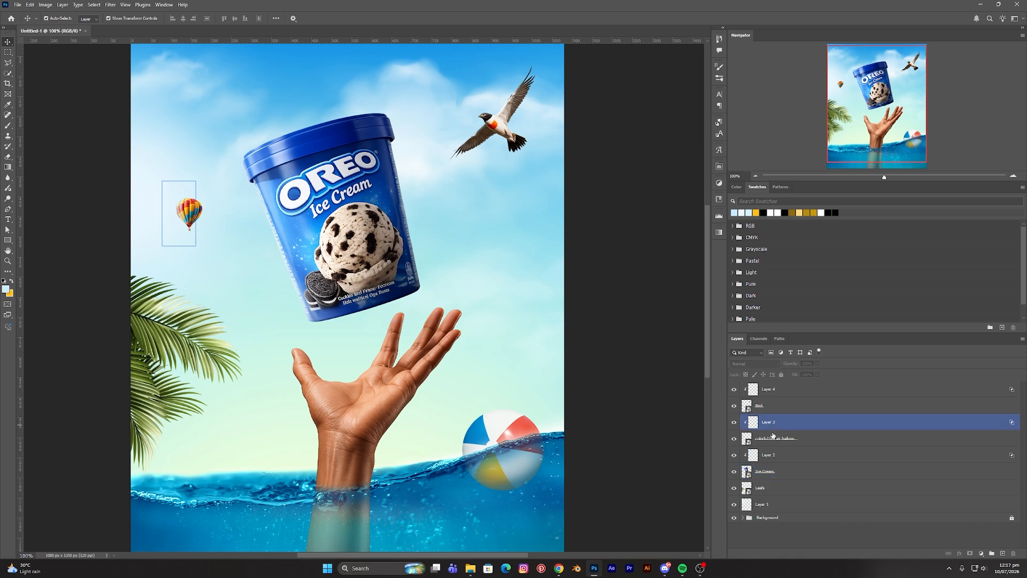
click(789, 470)
click(788, 455)
click(600, 406)
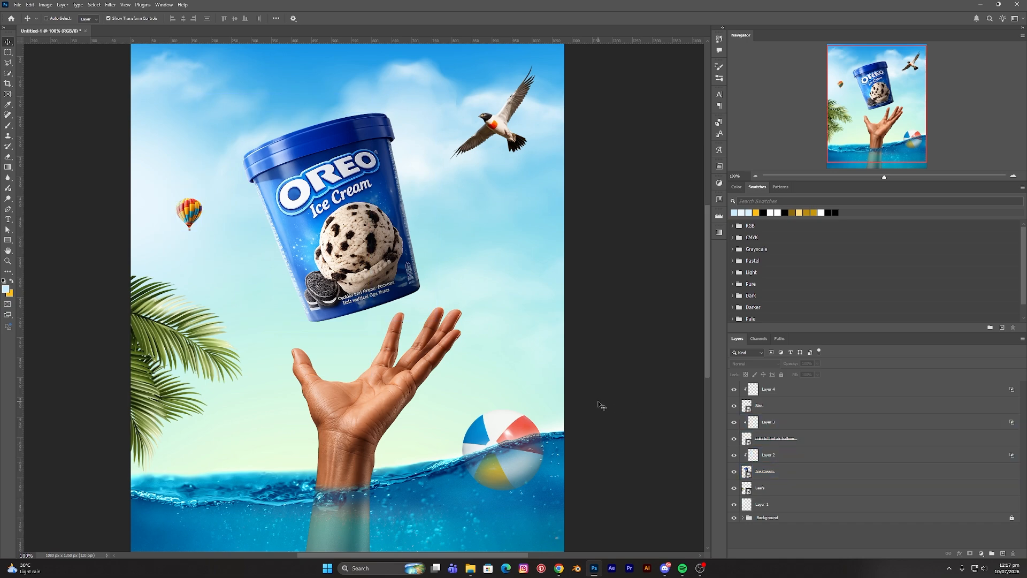
key(ctrl+minus)
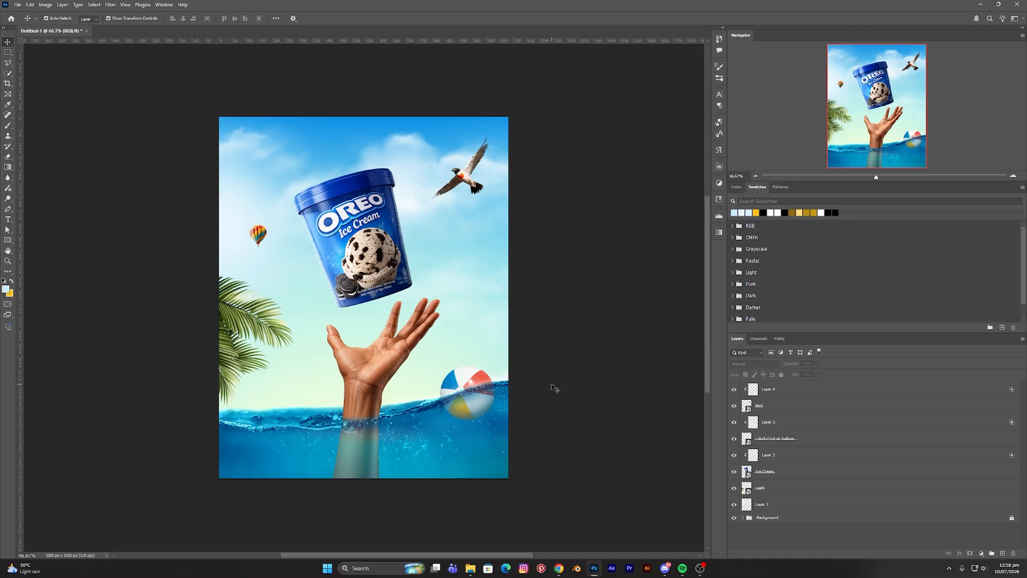
click(799, 457)
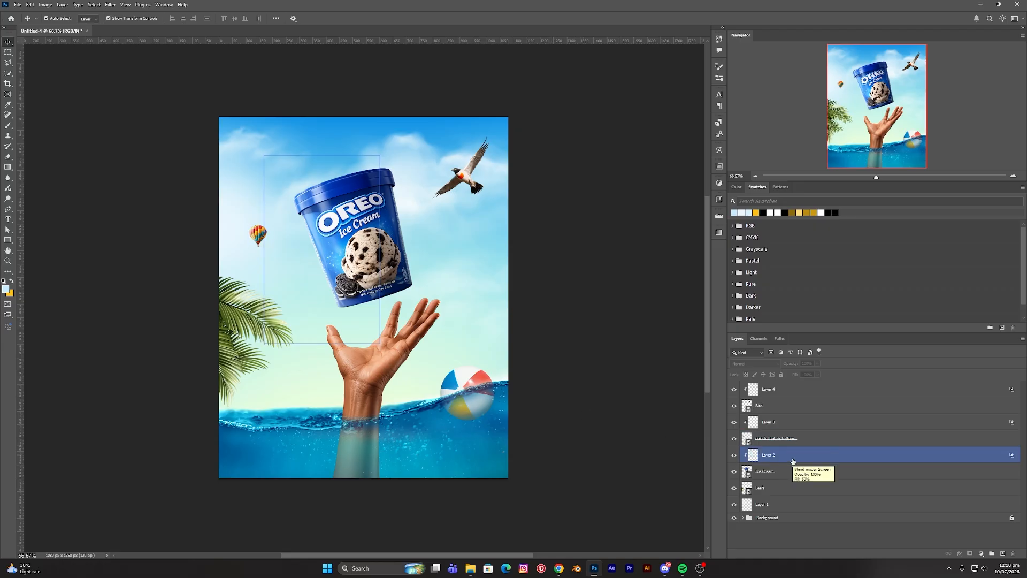
click(797, 487)
click(797, 471)
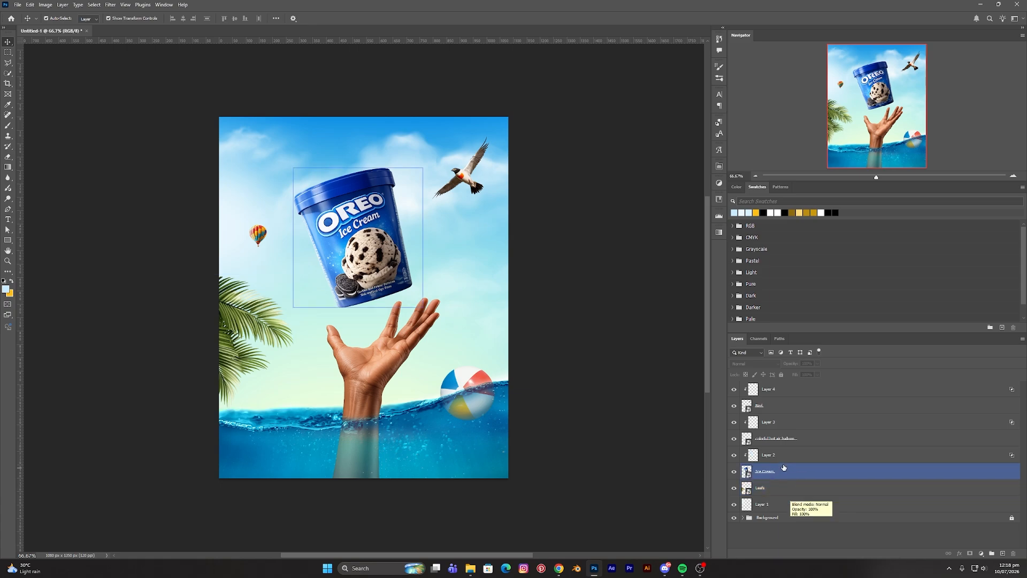
Add a light blue #c8ebfe Solid Color fill layer above Layer 2 and clip it to the ice cream tub
click(795, 456)
click(785, 476)
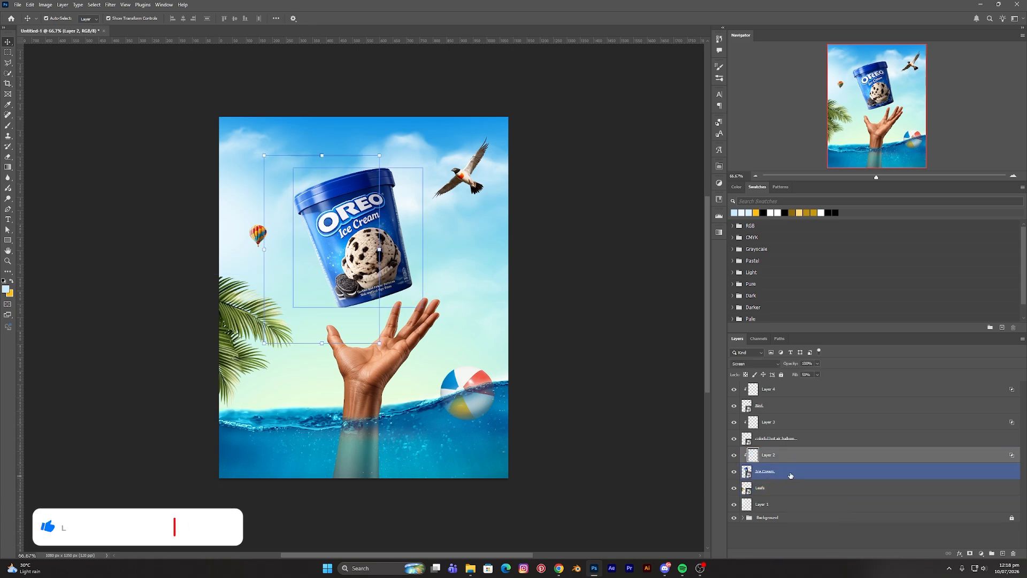
click(965, 518)
click(968, 530)
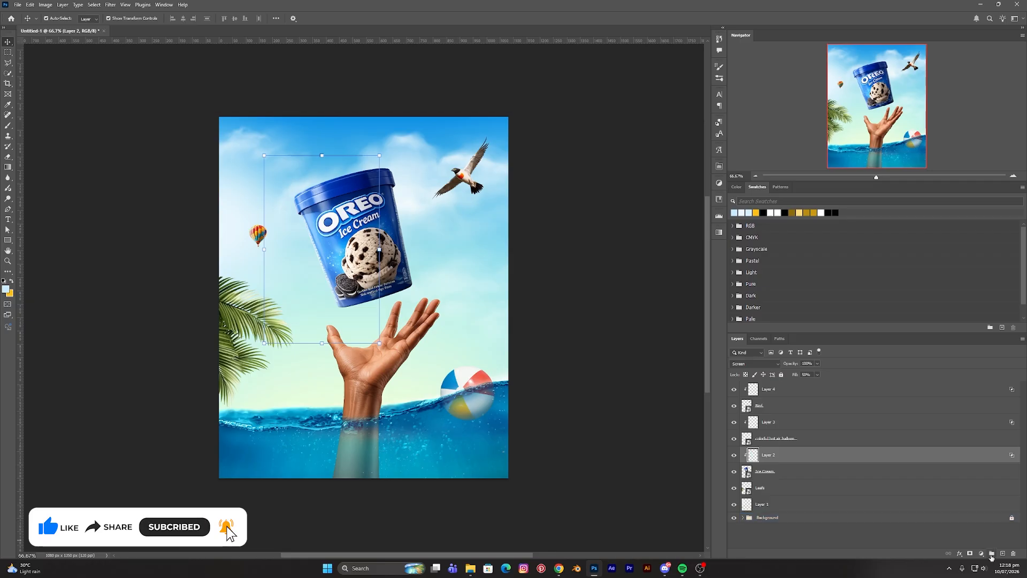
click(982, 553)
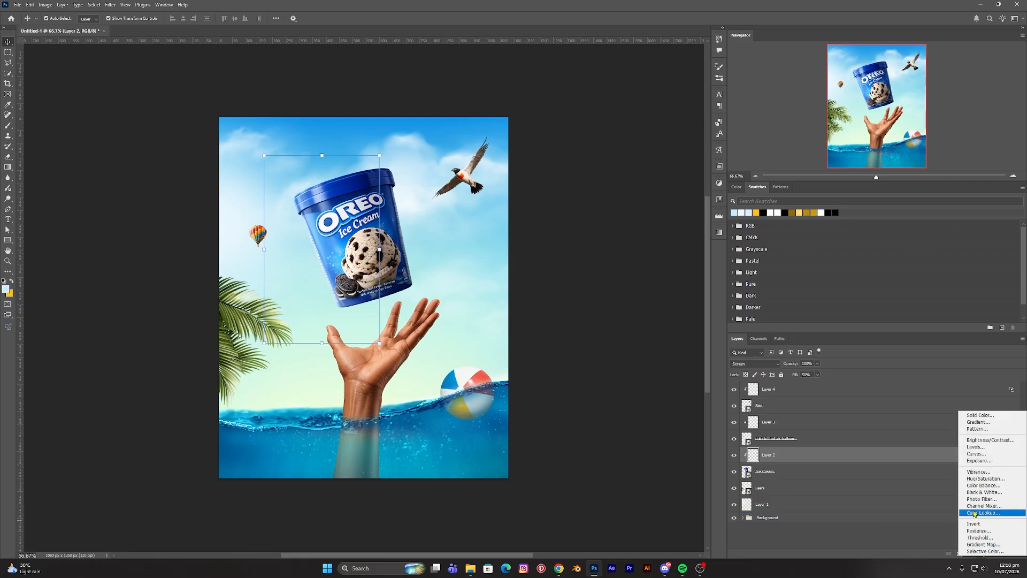
click(981, 415)
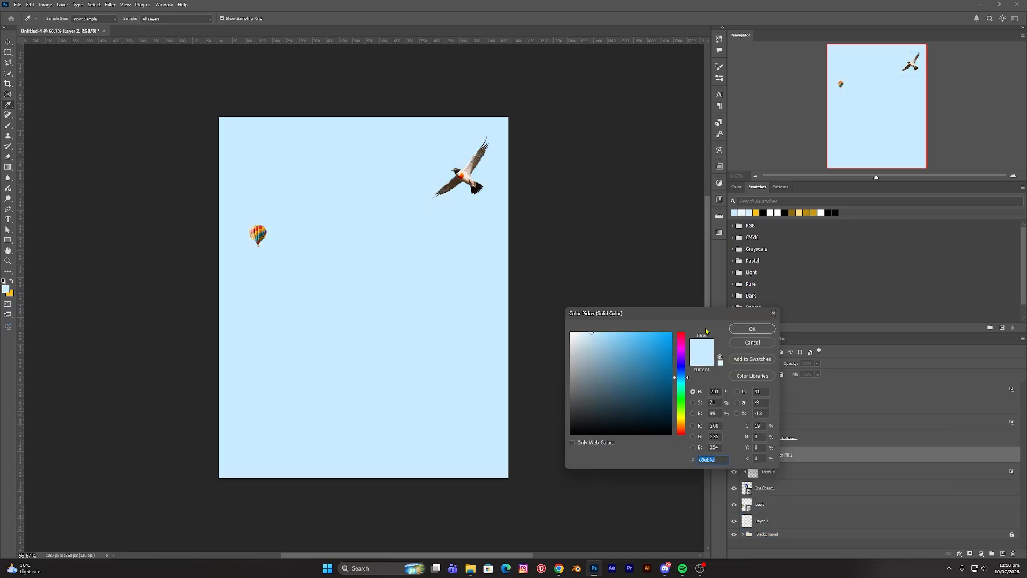
click(750, 334)
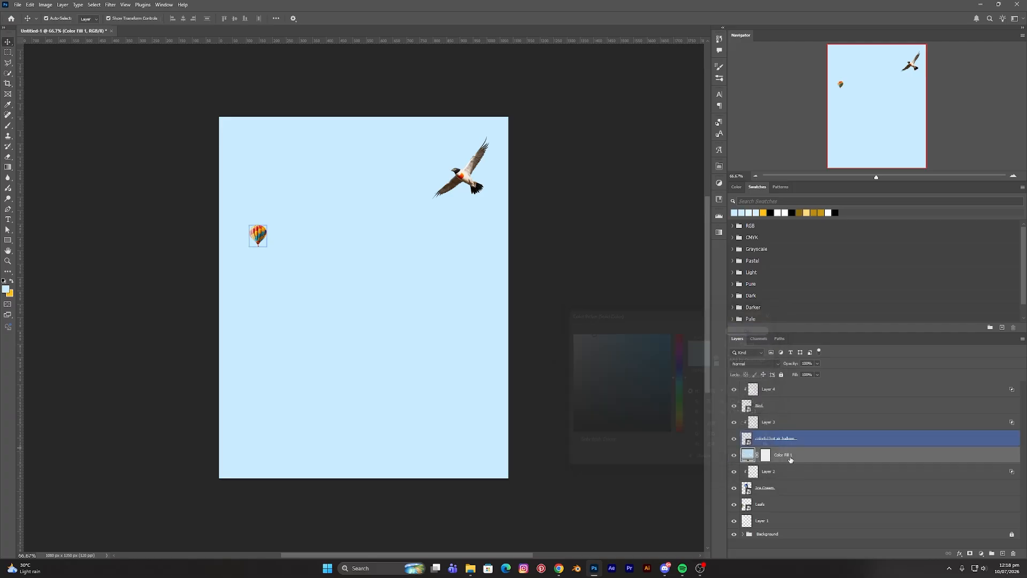
alt+click(782, 462)
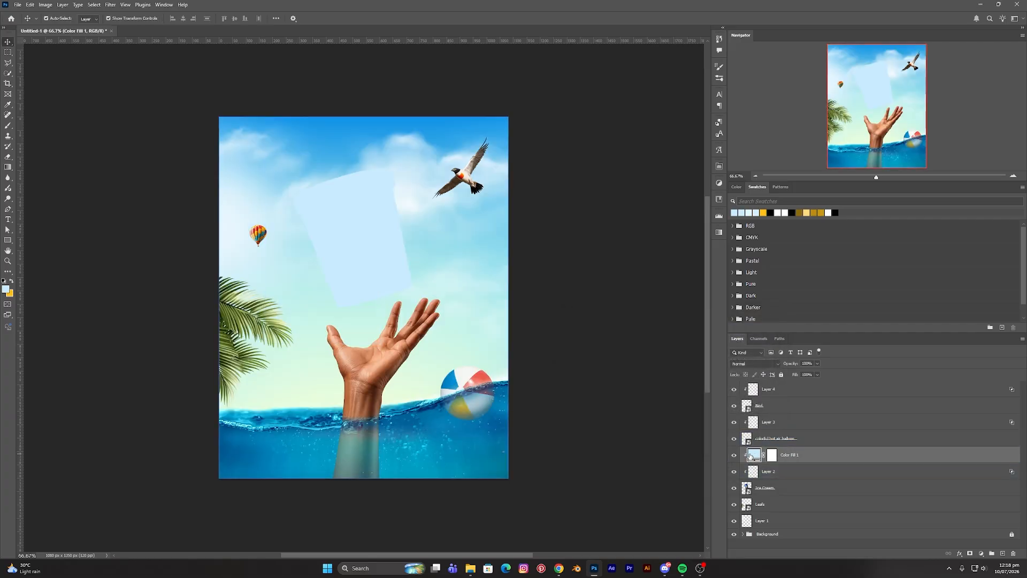
Sample the sky blue for the clipped fill layer and lighten it to HSB 202, 58, 99
double_click(755, 456)
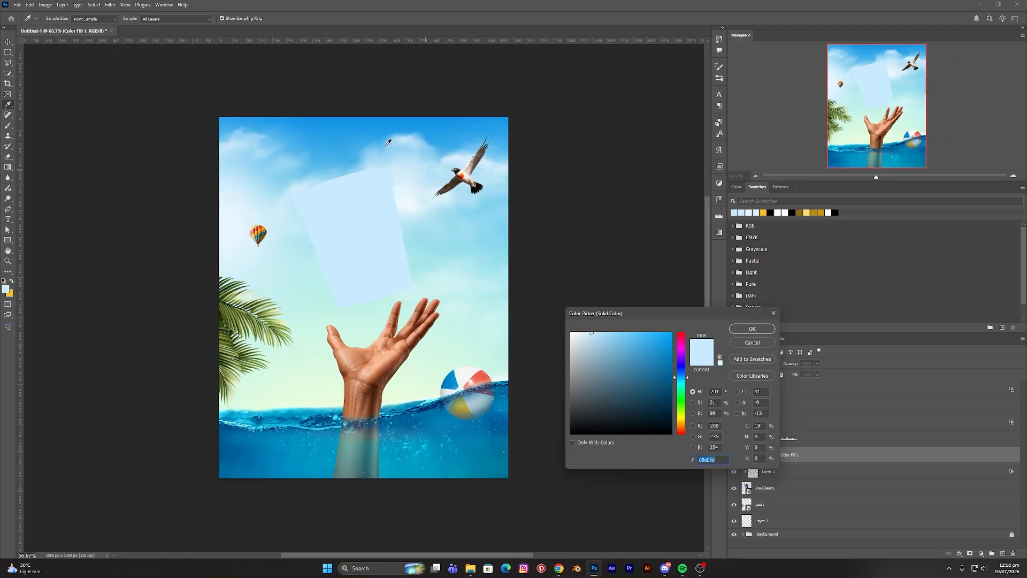
click(337, 131)
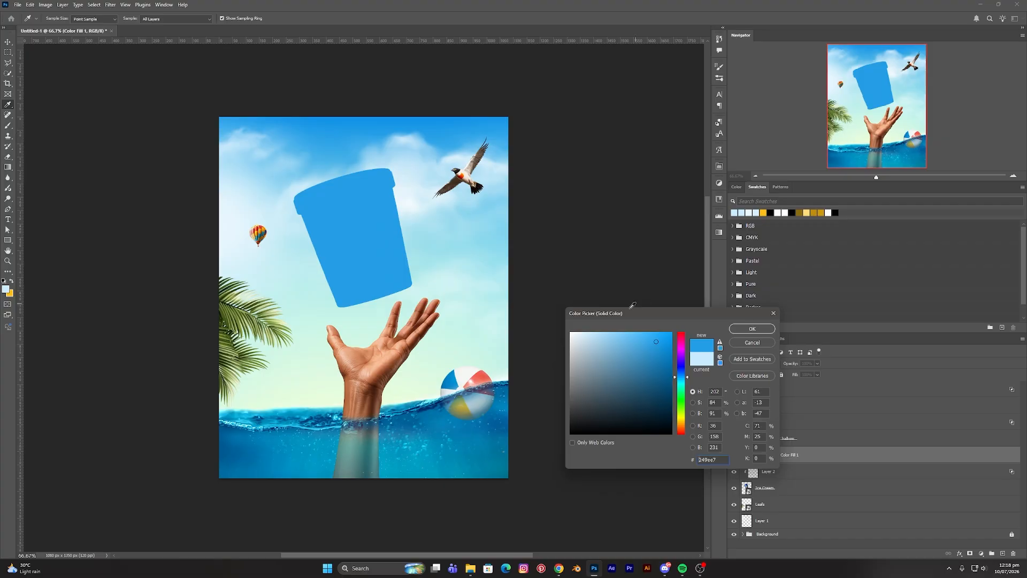
drag(611, 341, 626, 333)
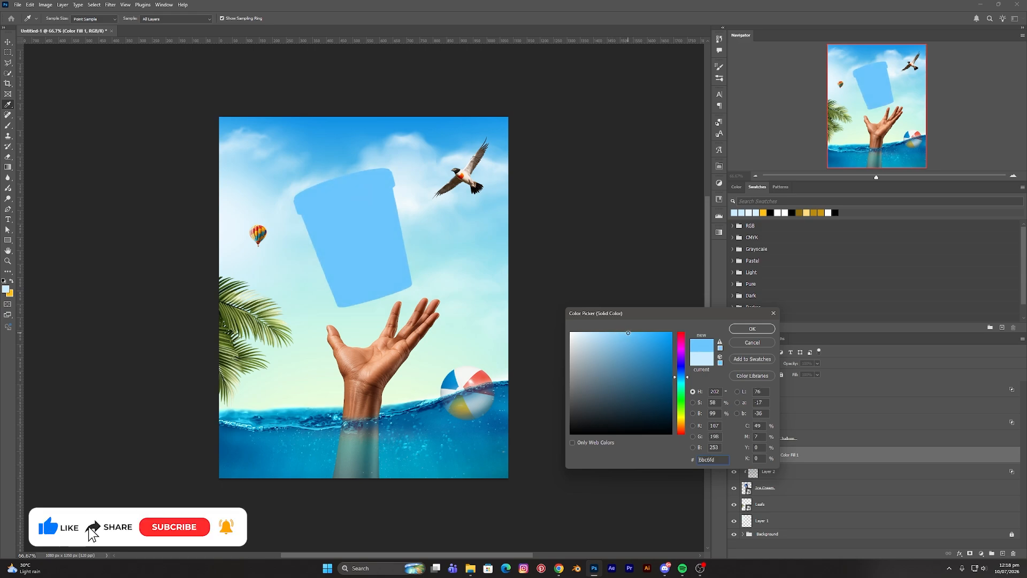
click(740, 332)
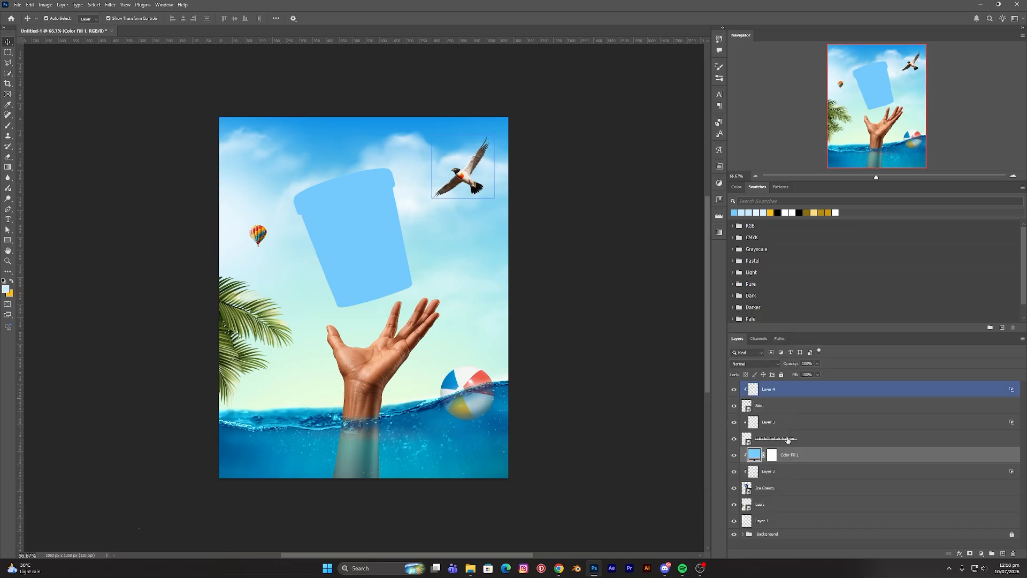
Reduce Color Fill 1's fill to 10% and set its blend mode to Screen
click(818, 376)
drag(819, 388, 786, 390)
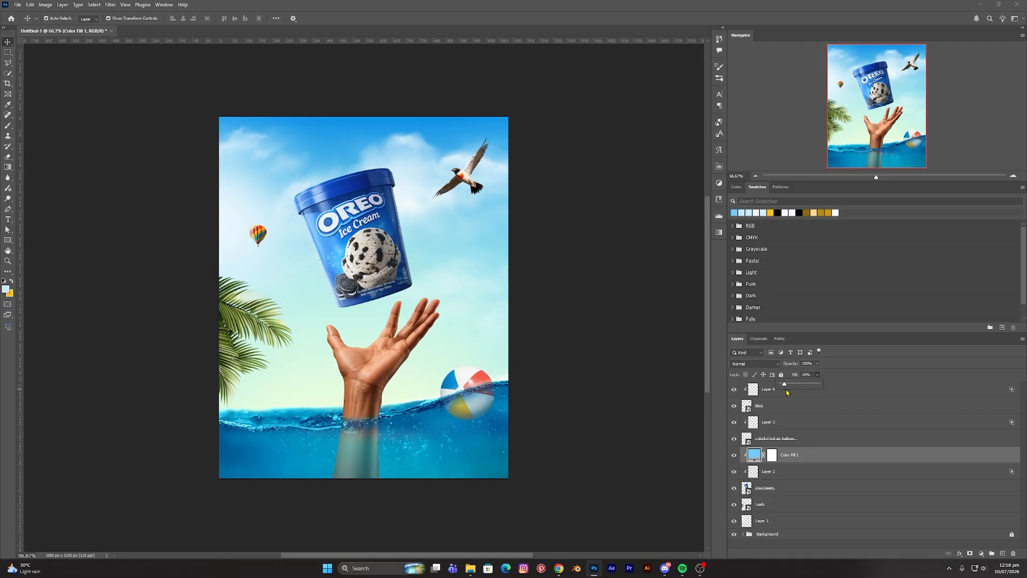
click(760, 365)
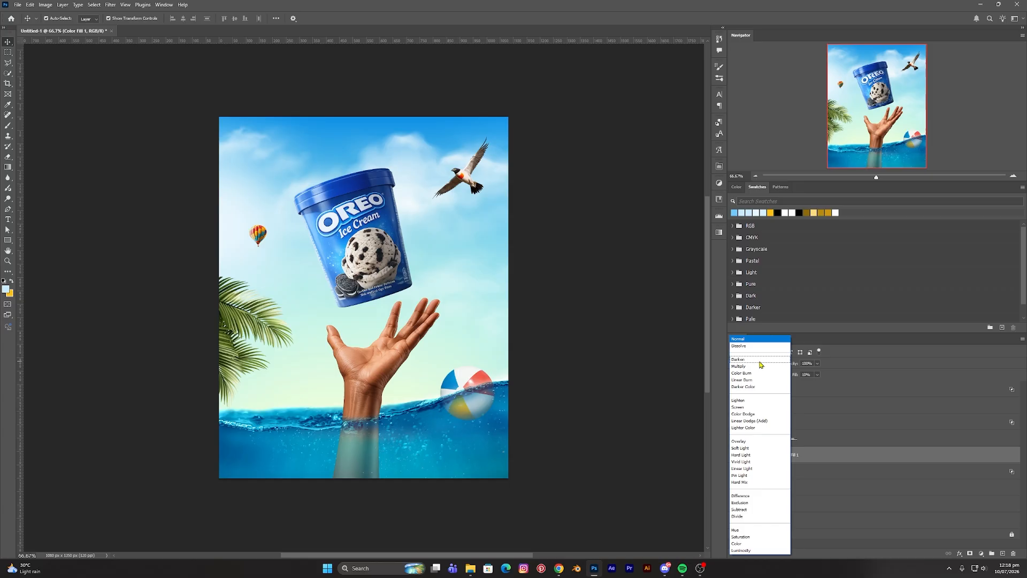
click(744, 408)
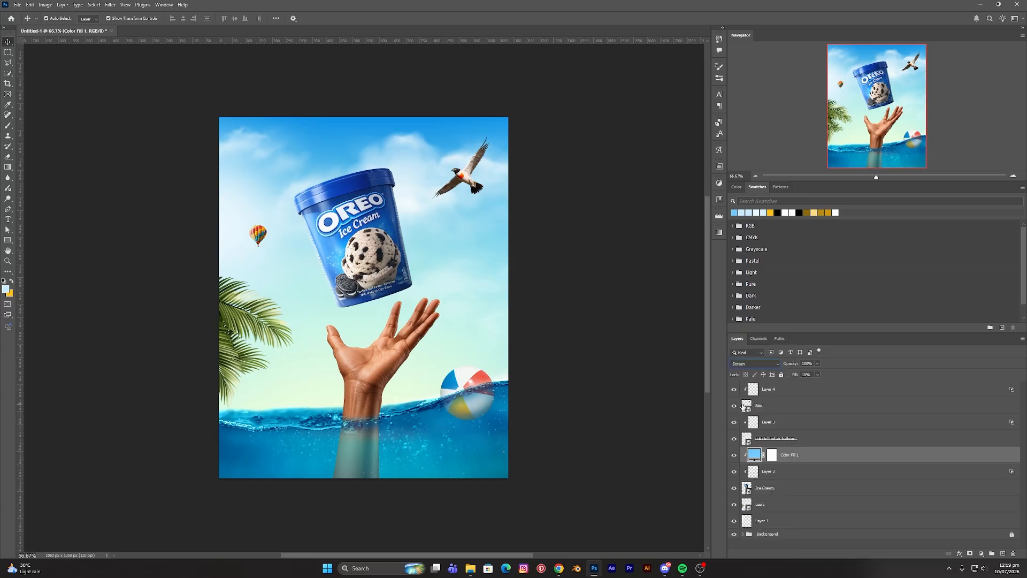
Compare the ice cream tub with and without Color Fill 1 and lower that layer's fill slightly further
click(734, 459)
click(735, 459)
click(735, 459)
click(734, 459)
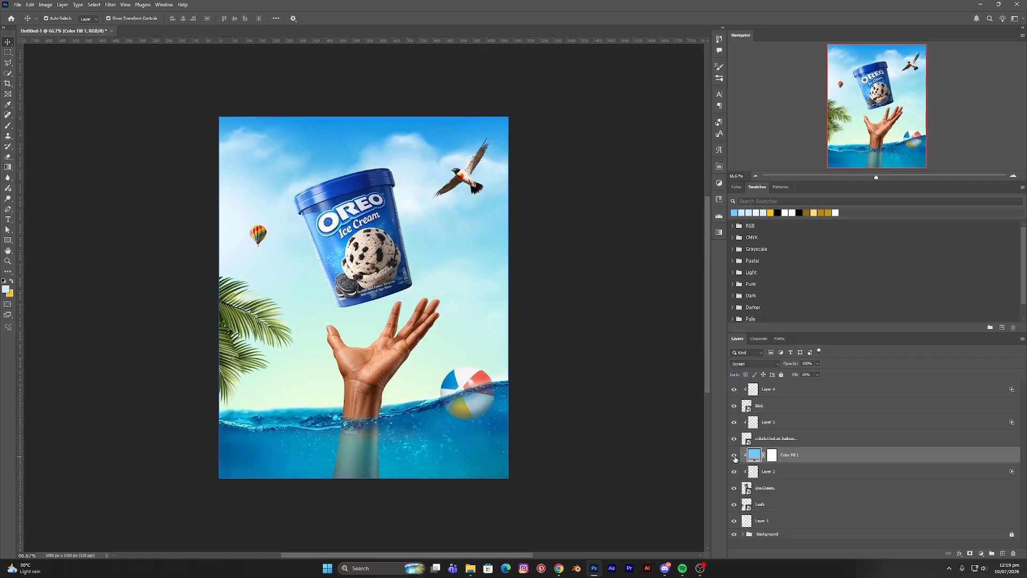
click(818, 375)
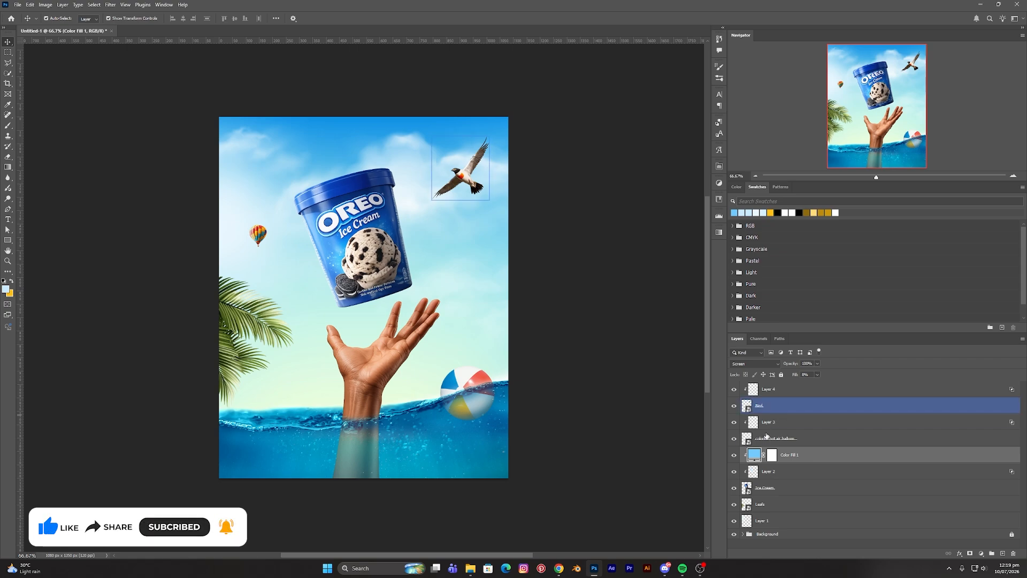
click(735, 456)
click(735, 455)
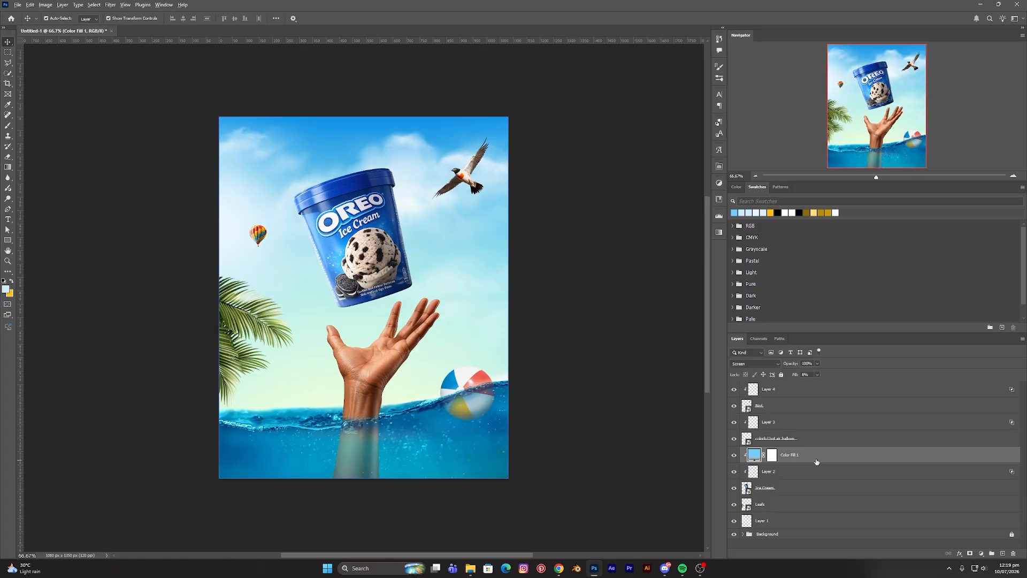
Duplicate the blue colour fill for the hot air balloon and the bird, clipping each copy to its object
alt+drag(803, 455, 800, 414)
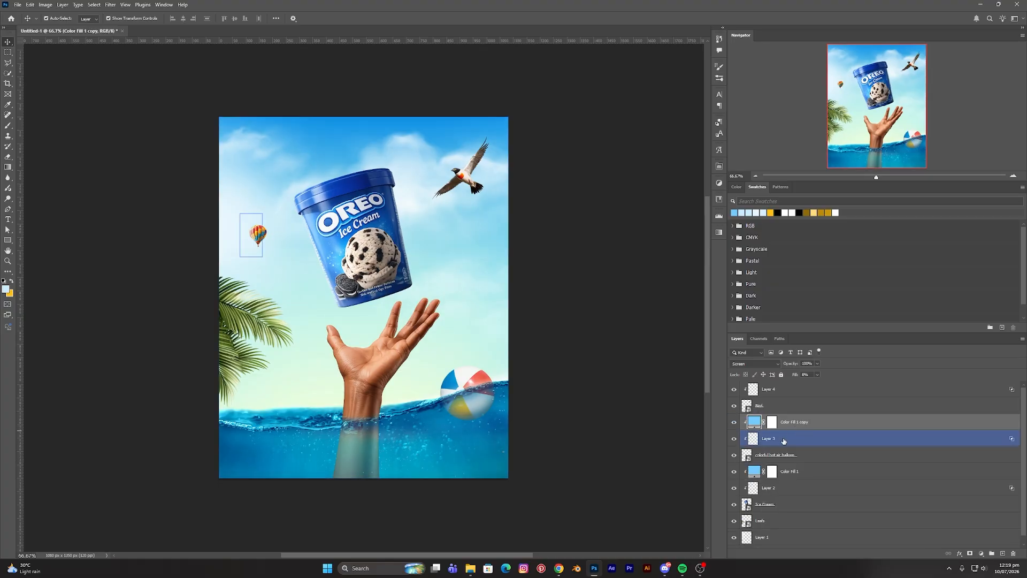
click(734, 423)
click(734, 423)
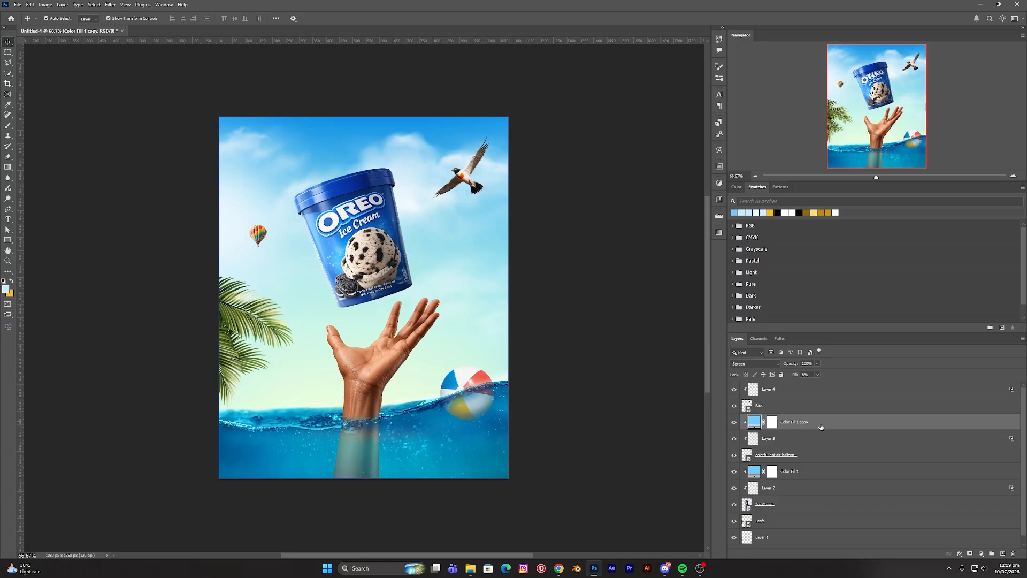
alt+drag(821, 426, 796, 459)
alt+click(785, 396)
Move Color Fill 1 below Layer 2 so it sits directly above the ice cream layer
click(800, 487)
drag(795, 498, 797, 511)
click(815, 422)
scroll(815, 421, down, 1)
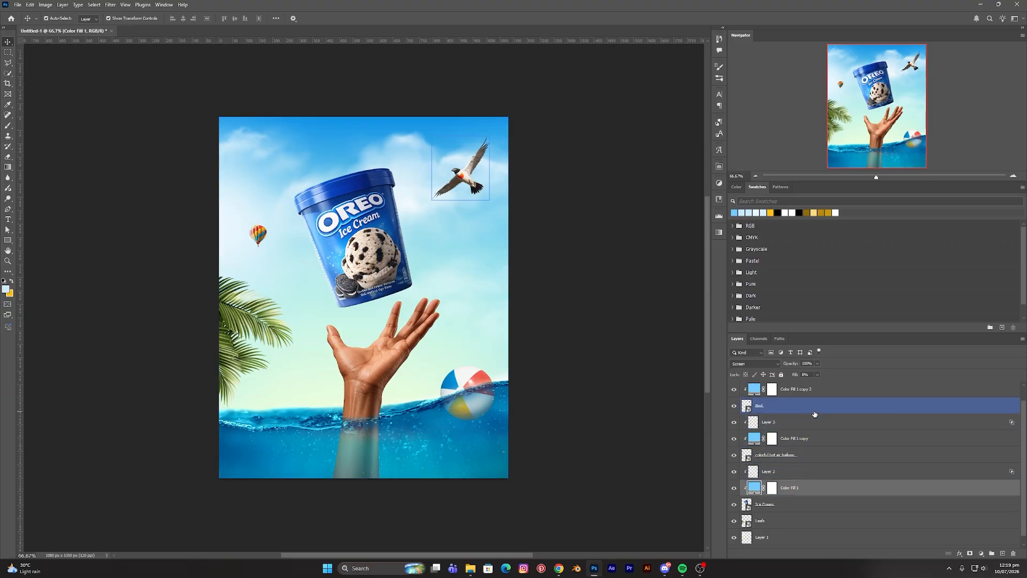
Duplicate Color Fill 1 directly above the palm leaf layer and clip the copy to the leaves
click(629, 382)
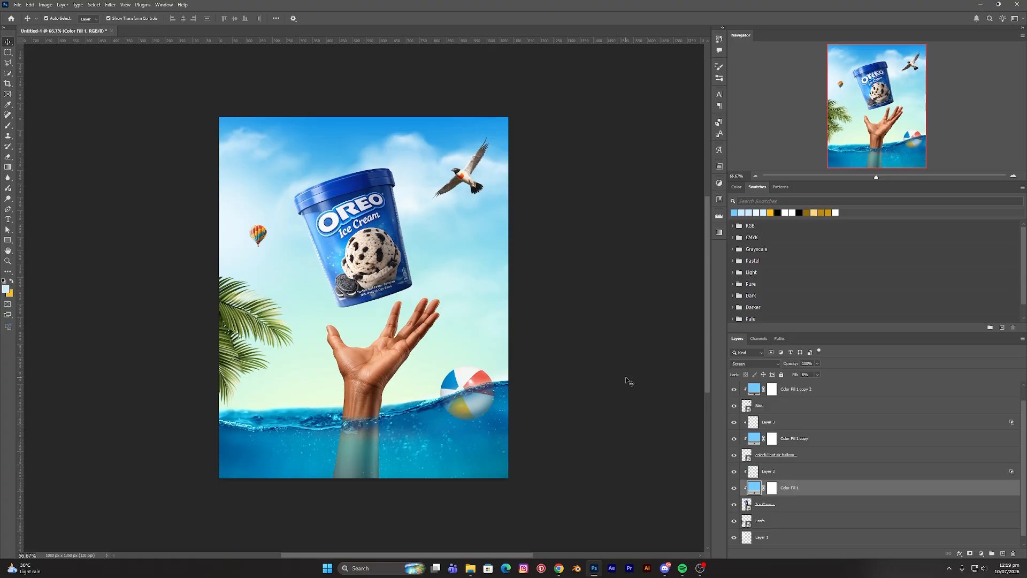
scroll(808, 481, down, 1)
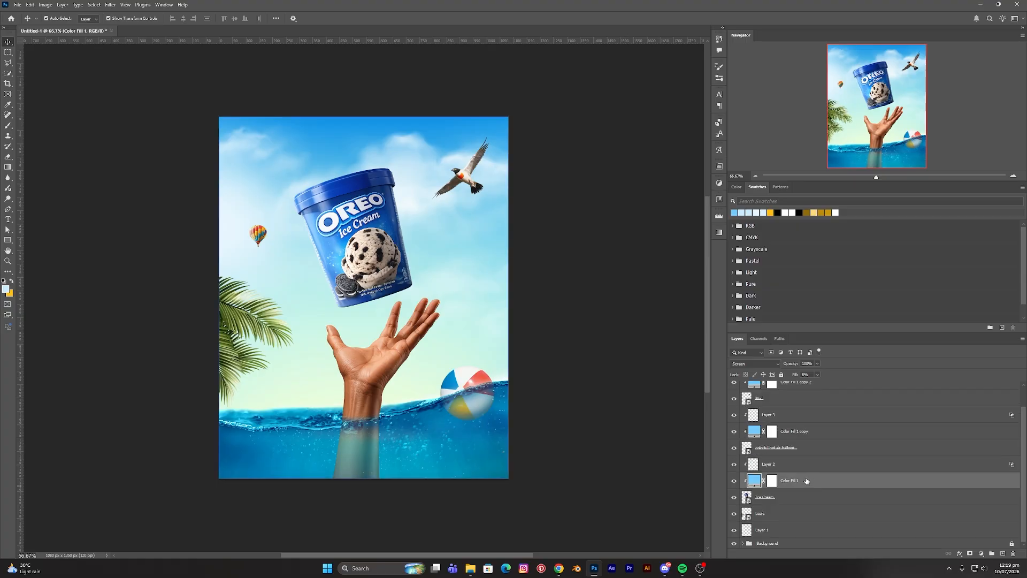
click(806, 465)
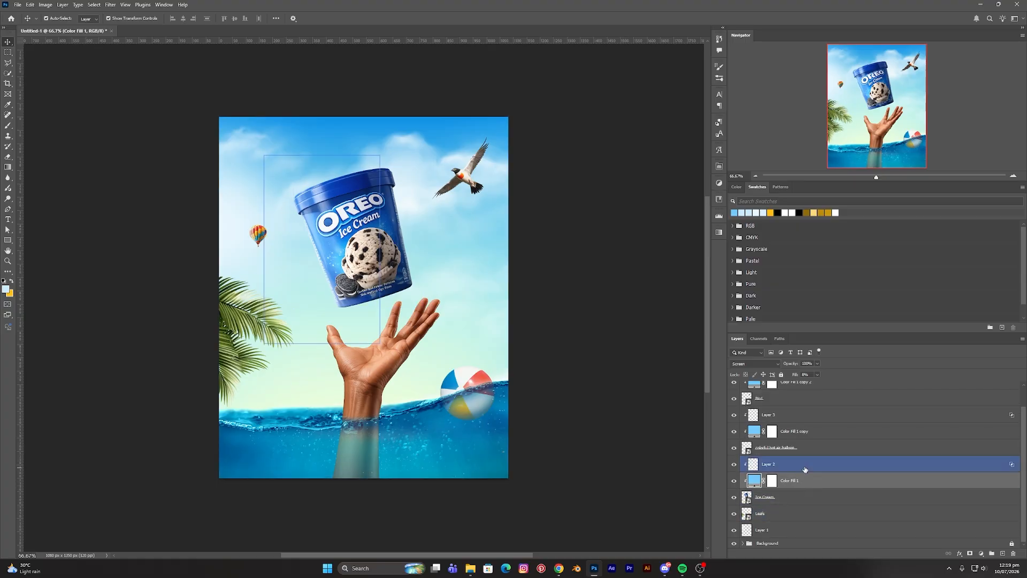
click(605, 400)
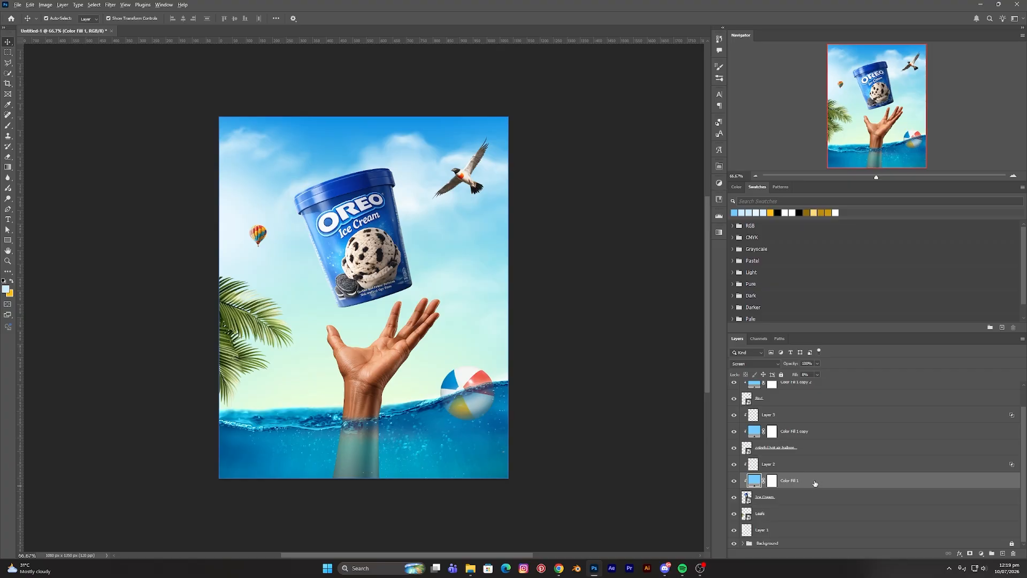
drag(815, 483, 796, 520)
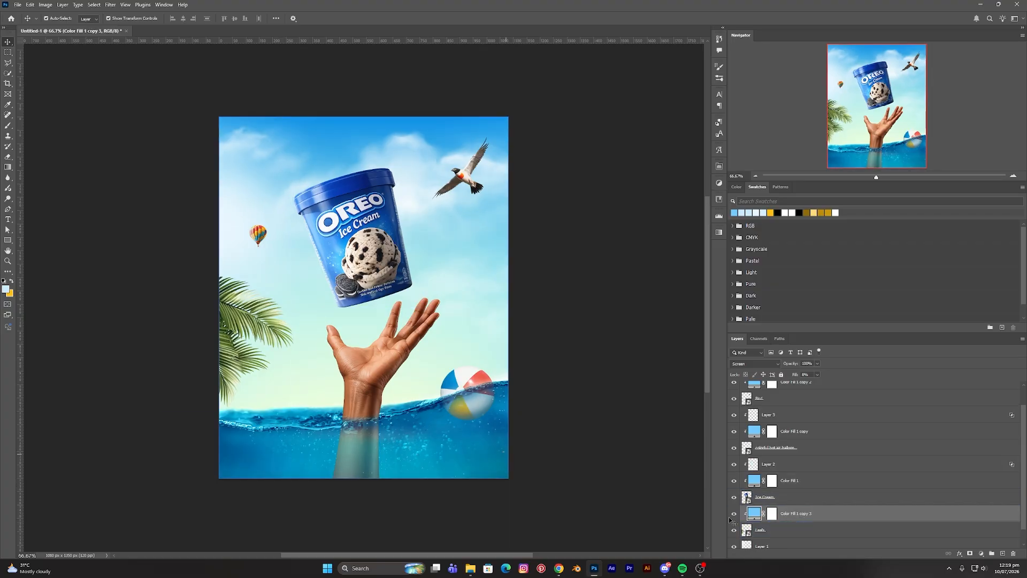
alt+click(746, 519)
click(735, 518)
scroll(817, 516, down, 1)
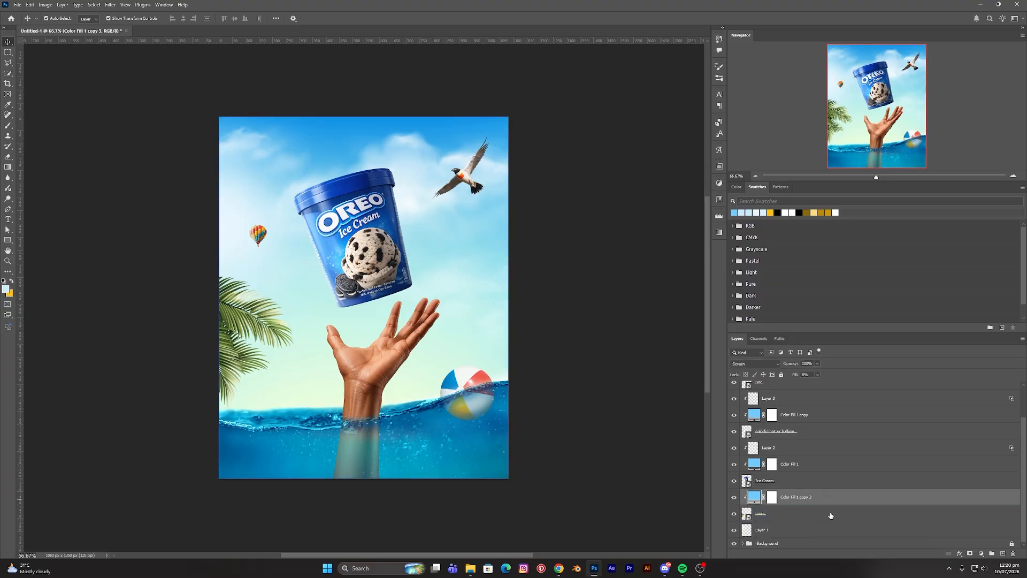
Add a new layer above the leaves' colour fill, clip it, and prepare a larger brush with a light blue swatch
click(1003, 554)
alt+click(793, 505)
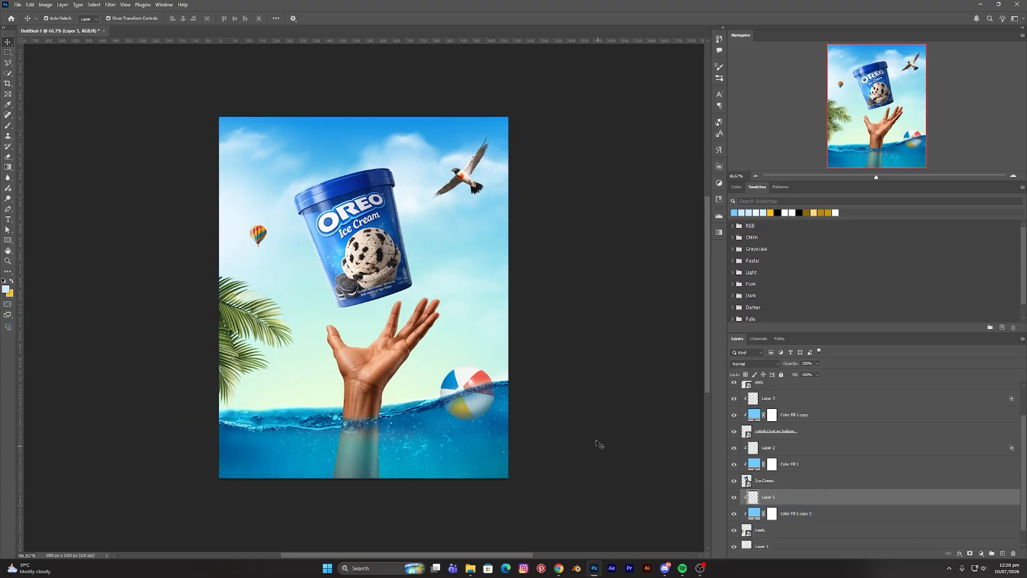
key(b)
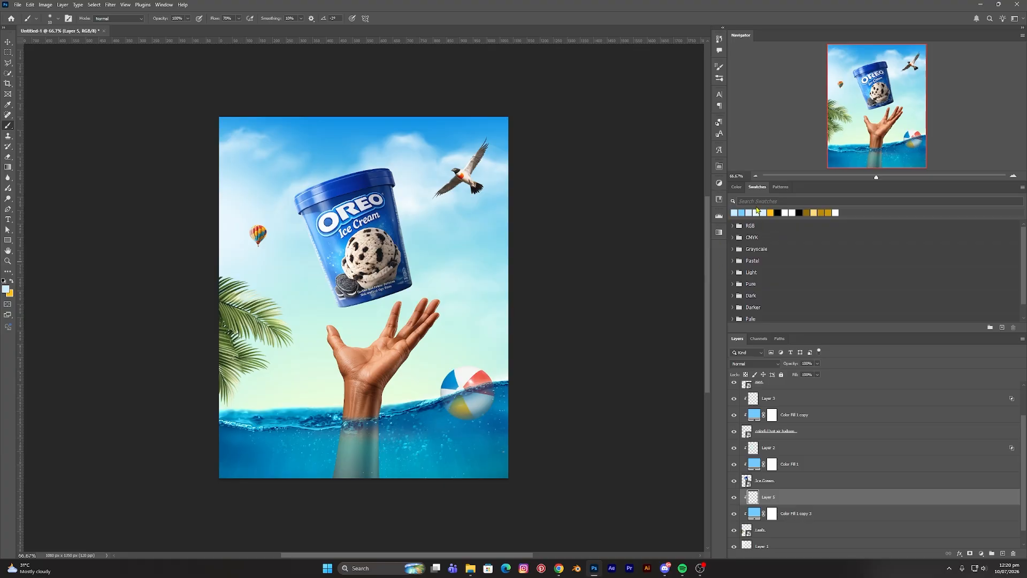
click(760, 212)
key(bracketright)
key(bracketright)
key(bracketright)
key(bracketright)
key(bracketright)
key(bracketright)
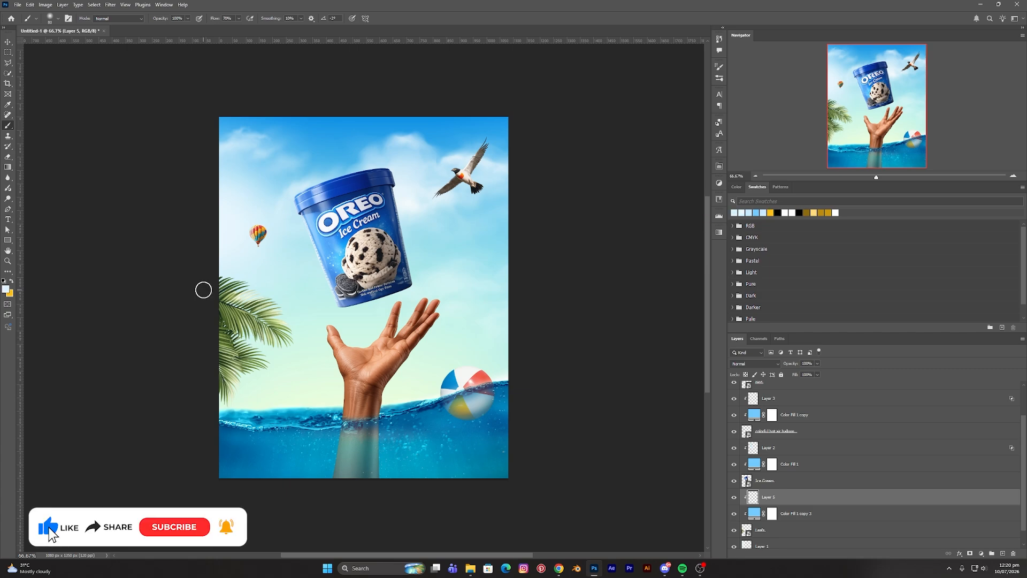
Paint light blue highlights along the upper edges of the palm leaves on Layer 5 and set its blend mode to Screen
key(ctrl+1)
drag(205, 289, 286, 297)
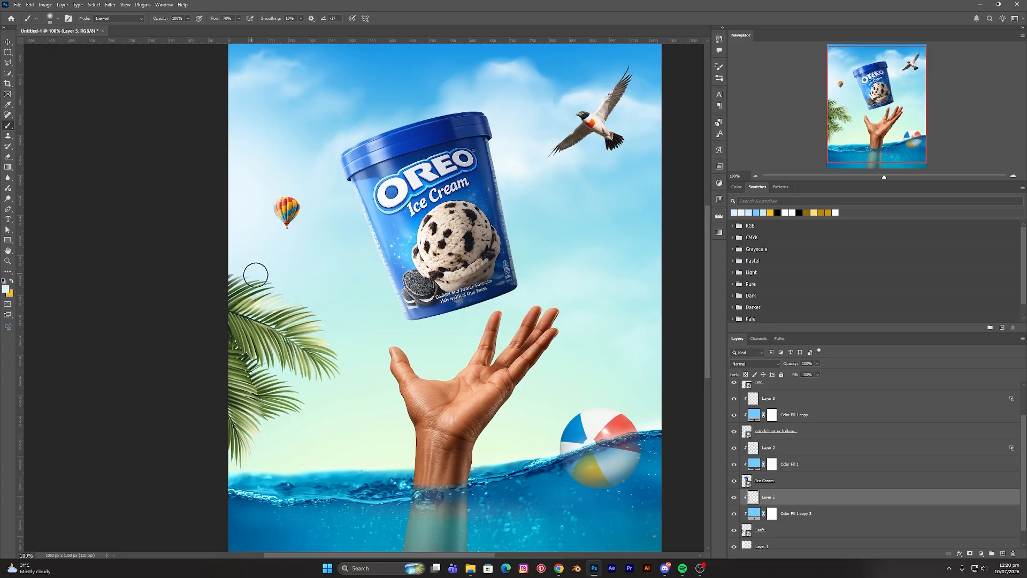
drag(293, 301, 353, 392)
drag(217, 281, 295, 321)
click(754, 363)
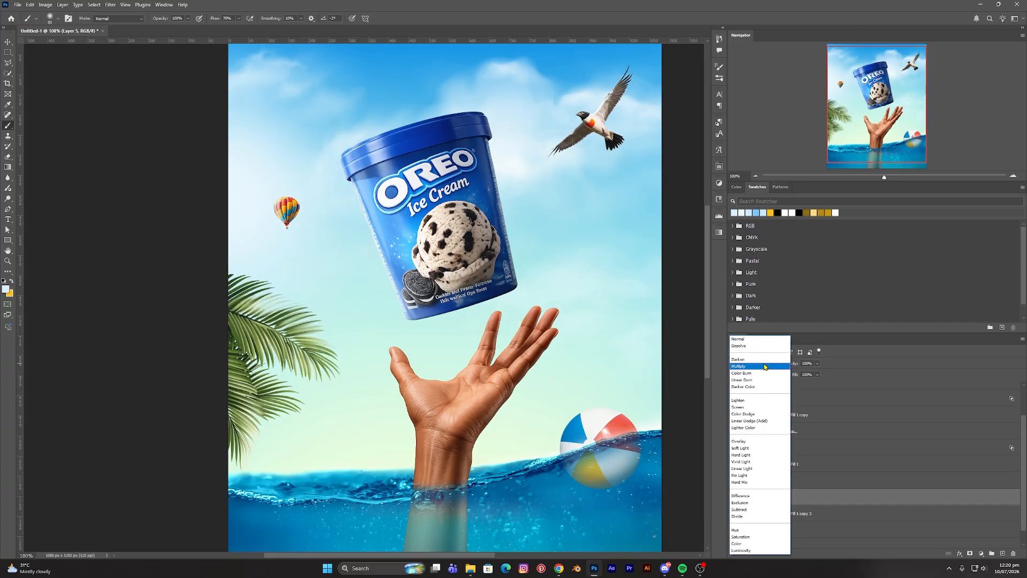
click(747, 408)
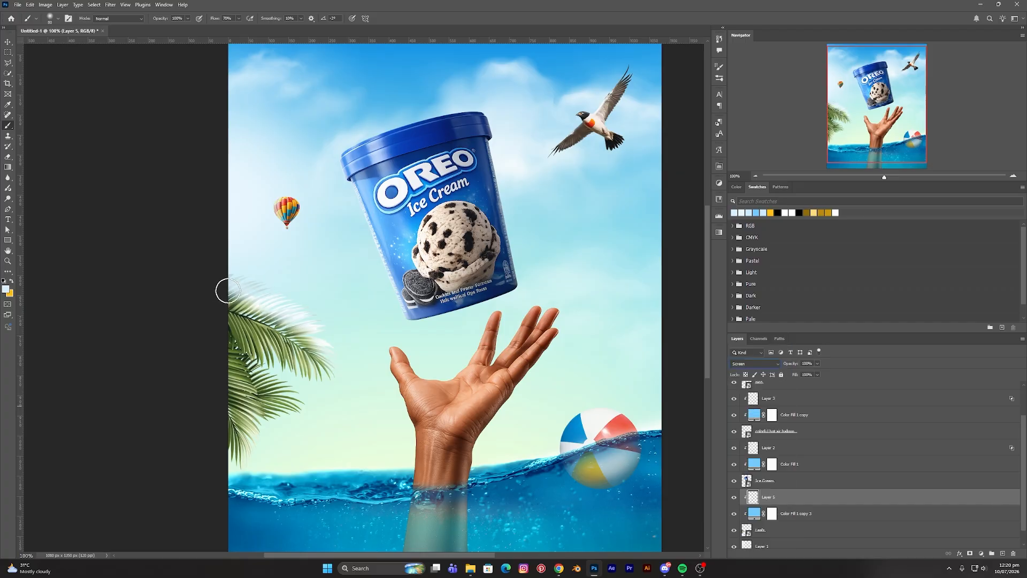
mouse_move(250, 301)
mouse_down()
mouse_move(311, 333)
mouse_move(357, 394)
mouse_up()
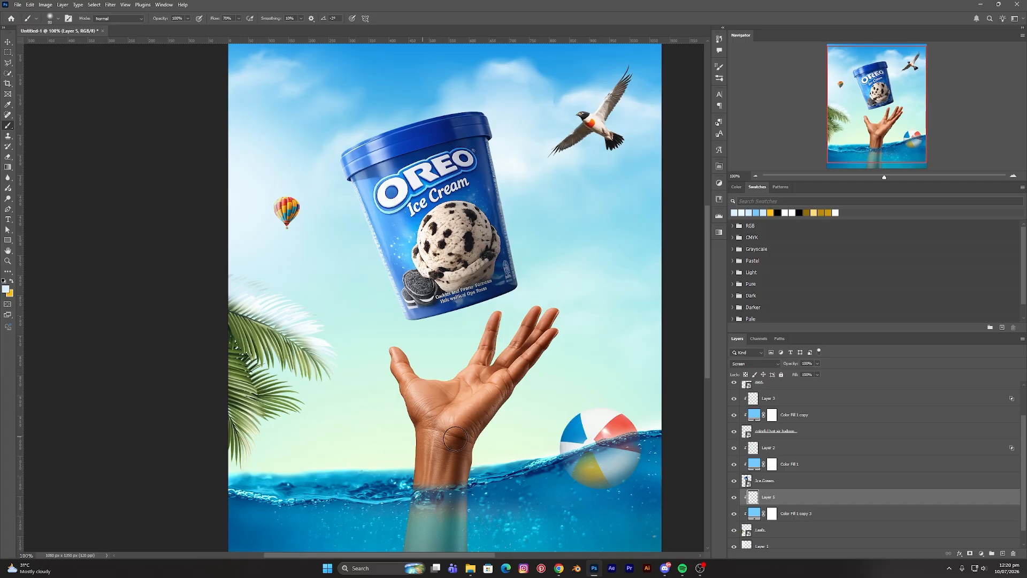
Lower Layer 5's fill and split its Underlying Layer black slider in Blend If towards the bright tones, applying the settings
click(818, 375)
drag(818, 385, 793, 392)
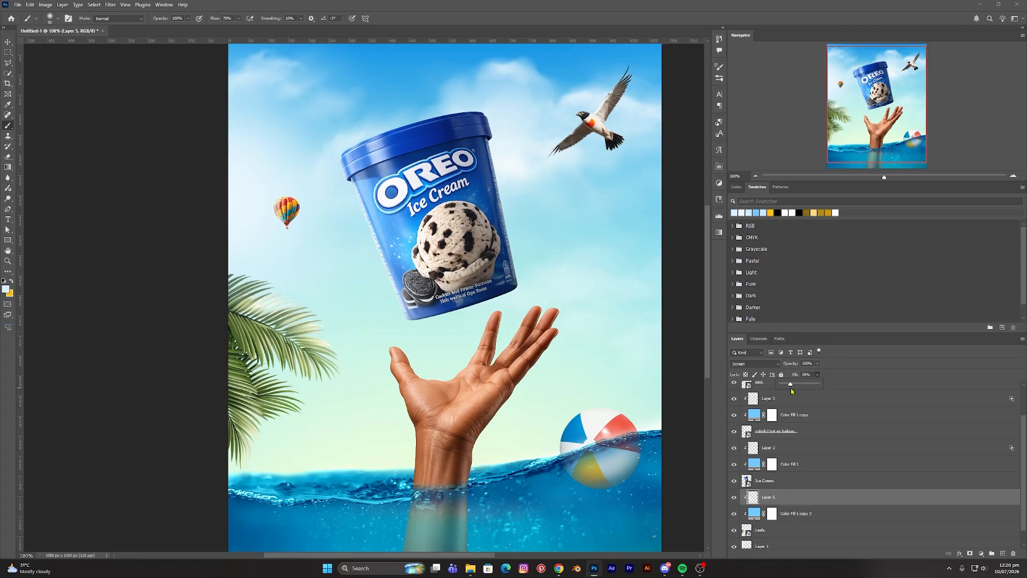
drag(794, 391, 794, 391)
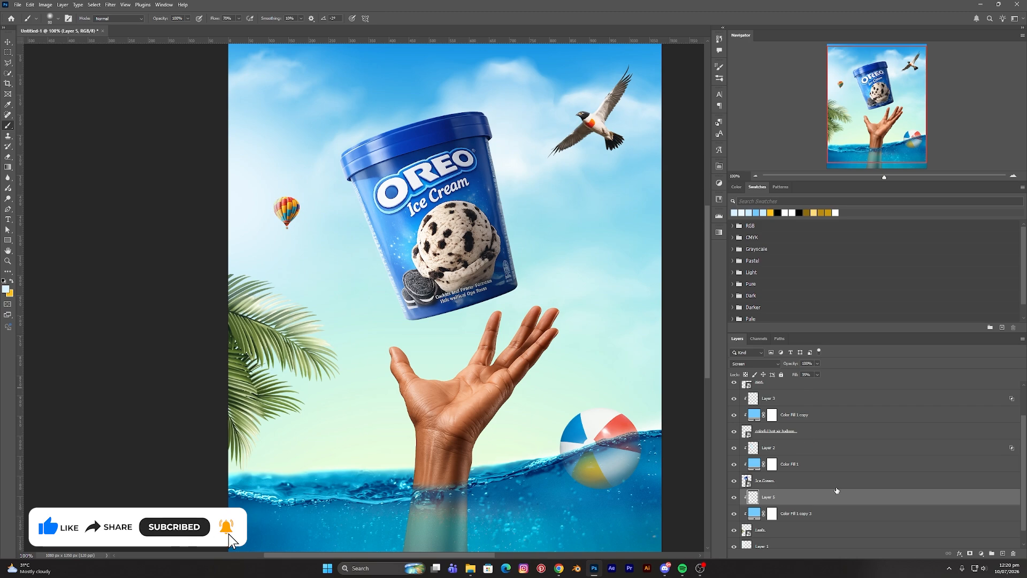
double_click(994, 502)
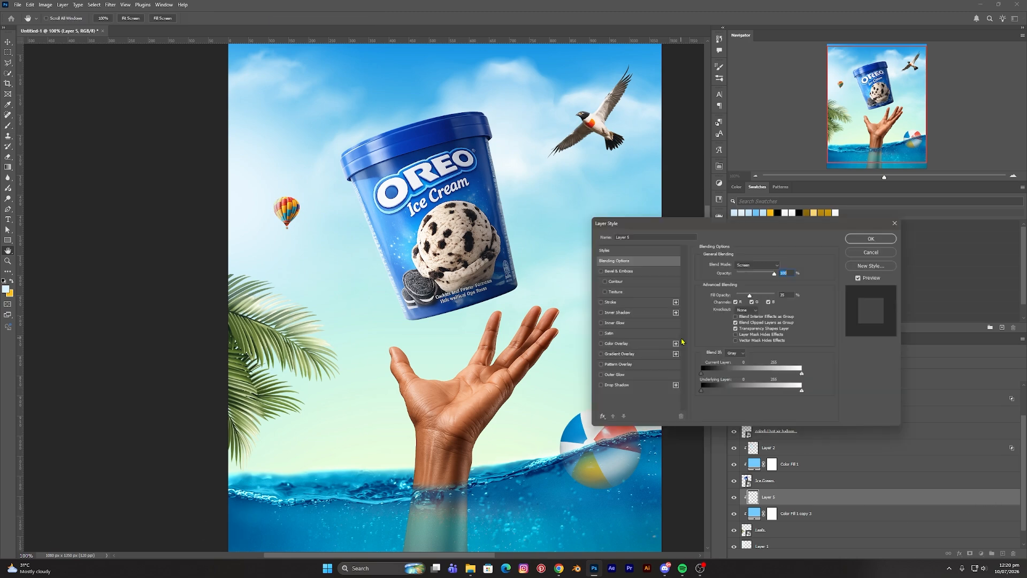
drag(709, 394, 743, 395)
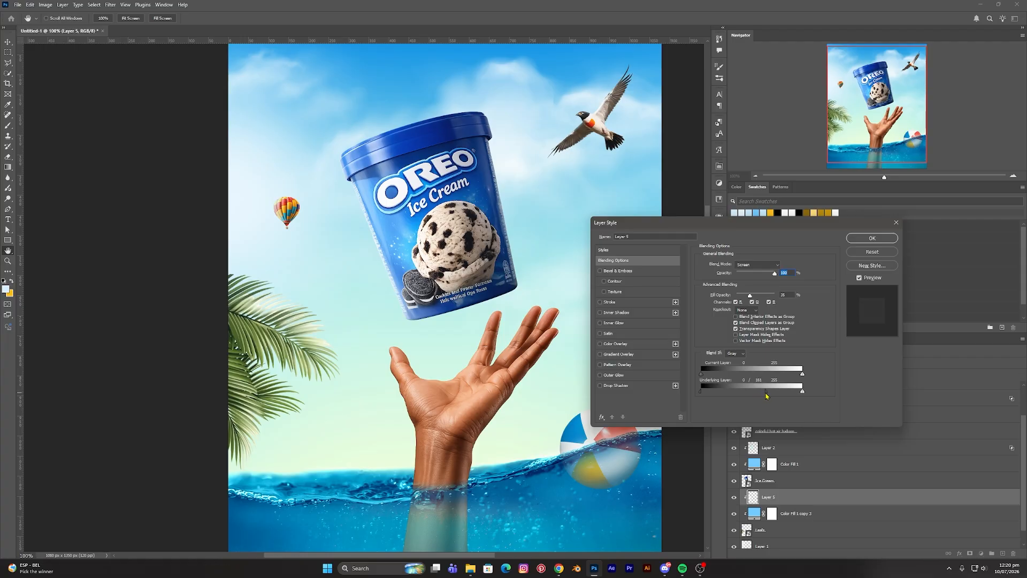
click(872, 239)
Set Layer 5's fill to 50% and compare the palm leaves with and without the highlights
click(820, 376)
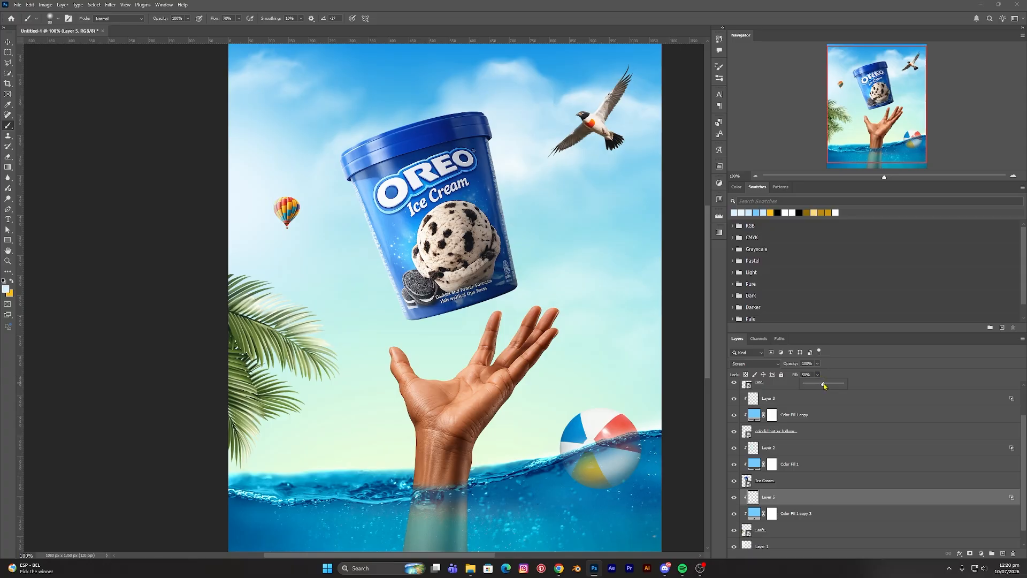
click(791, 486)
click(733, 499)
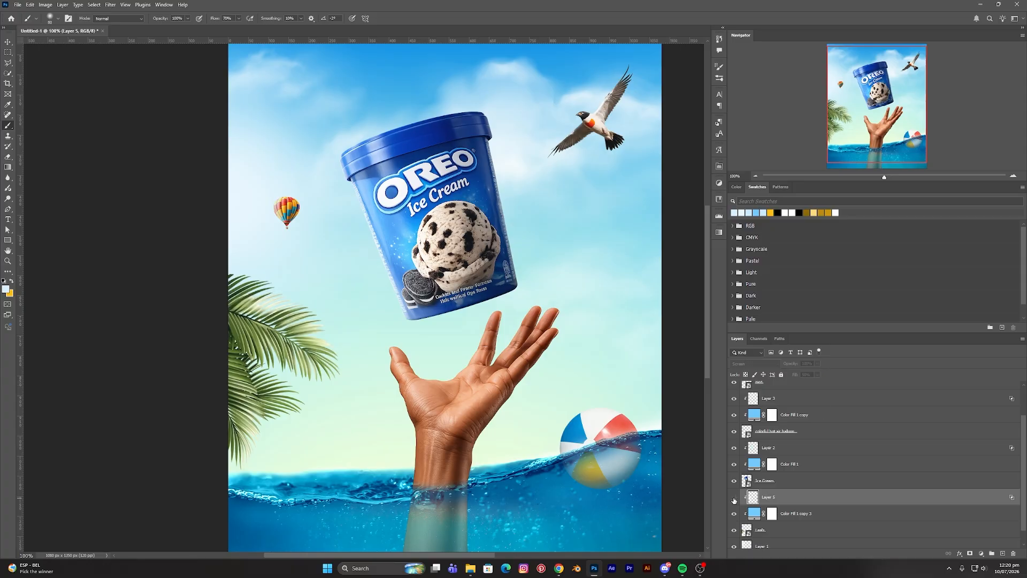
click(733, 498)
click(734, 499)
click(735, 500)
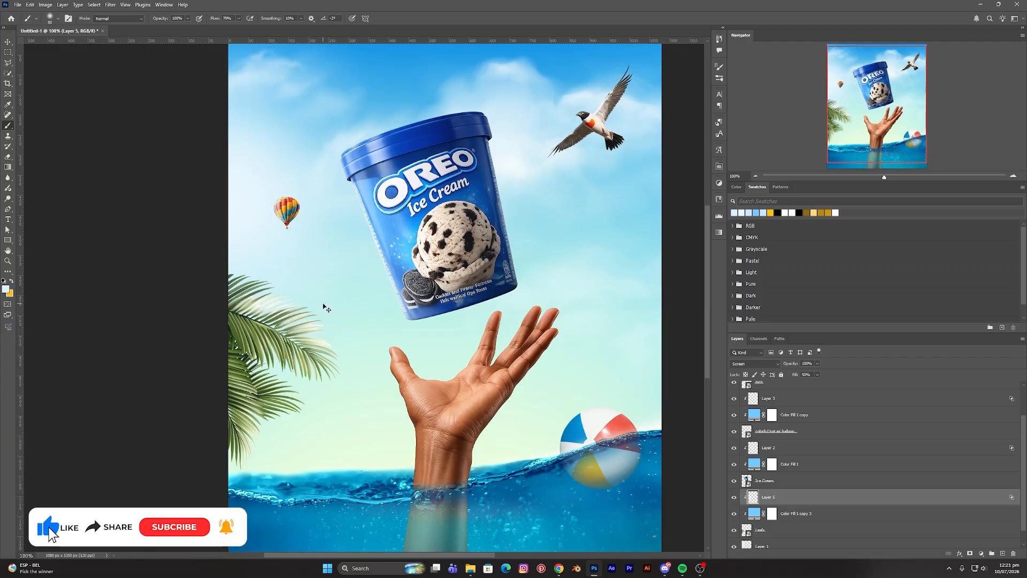
Deselect Layer 5 and review the clipped highlight and colour fill layers of the balloon and the bird
key(ctrl+minus)
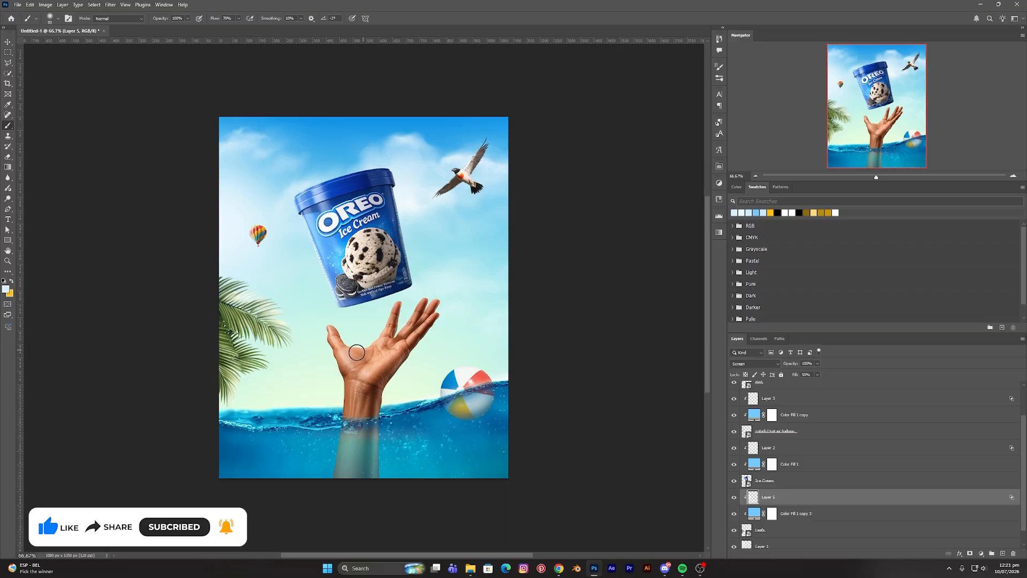
click(7, 43)
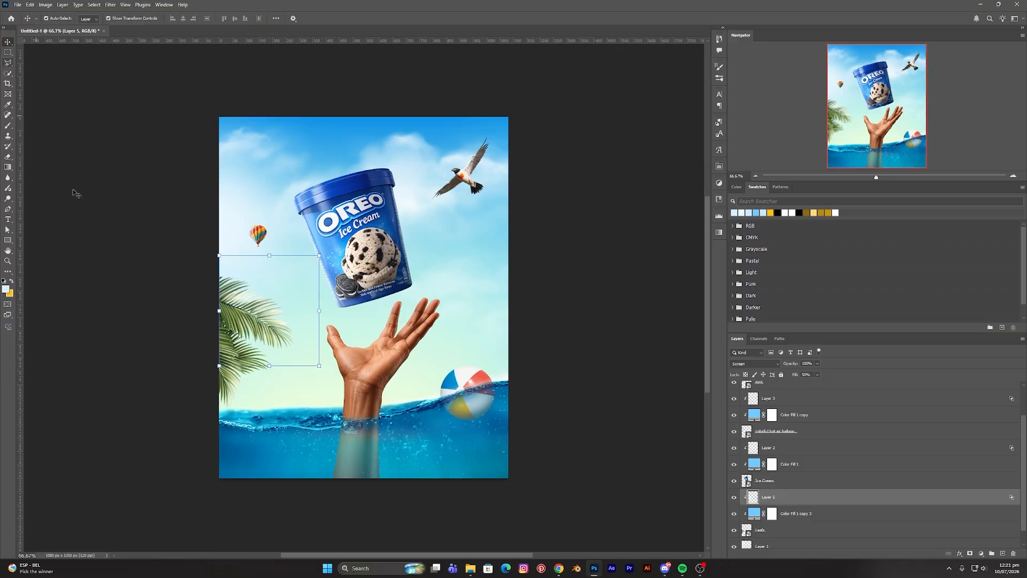
click(113, 242)
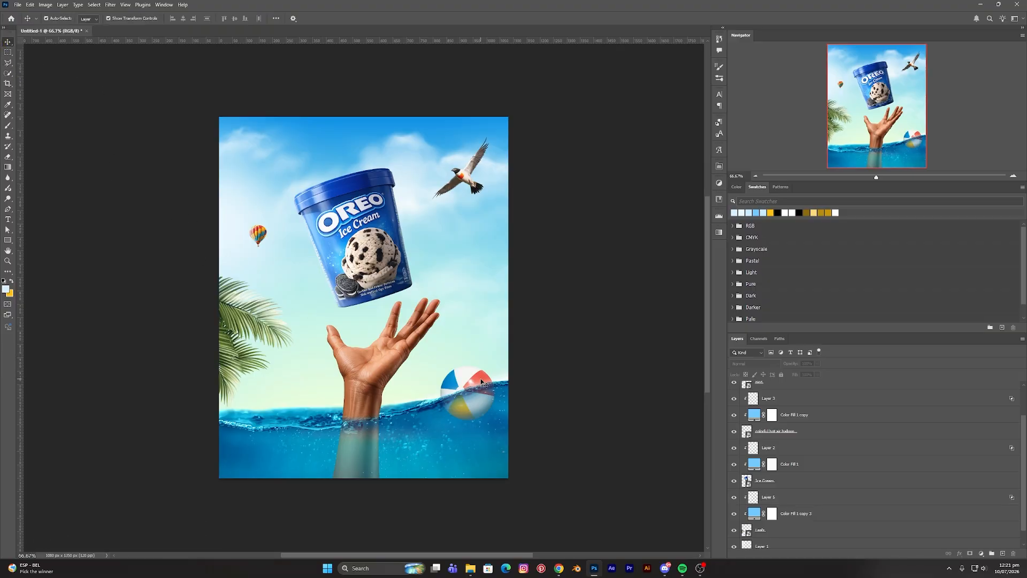
click(776, 432)
scroll(788, 415, up, 1)
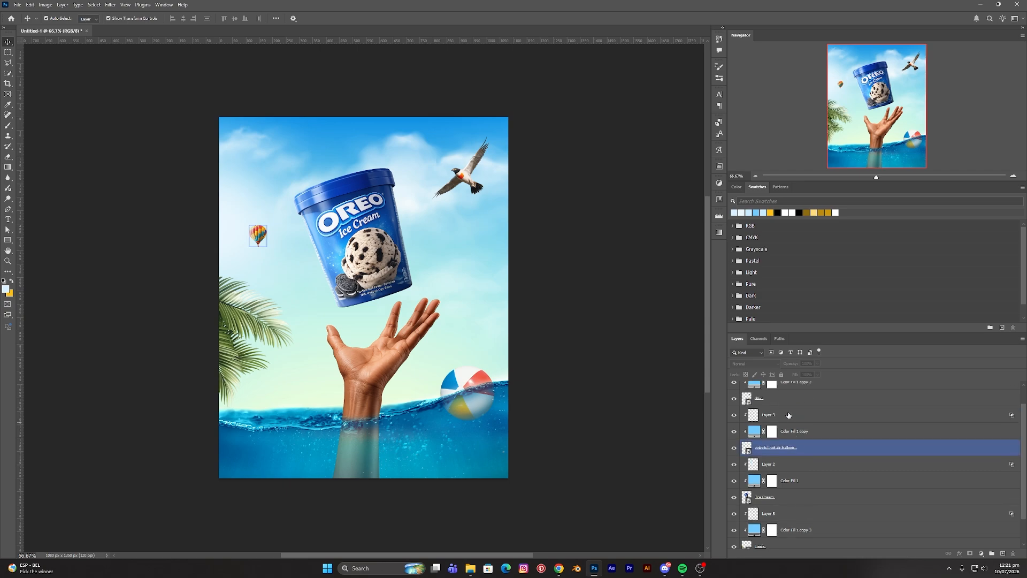
drag(789, 415, 793, 379)
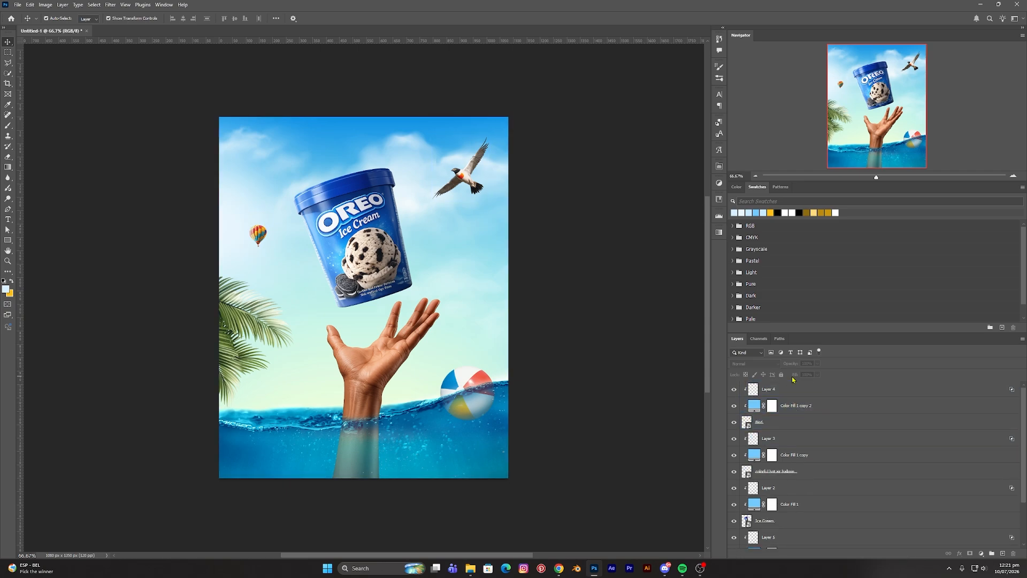
click(812, 405)
click(799, 388)
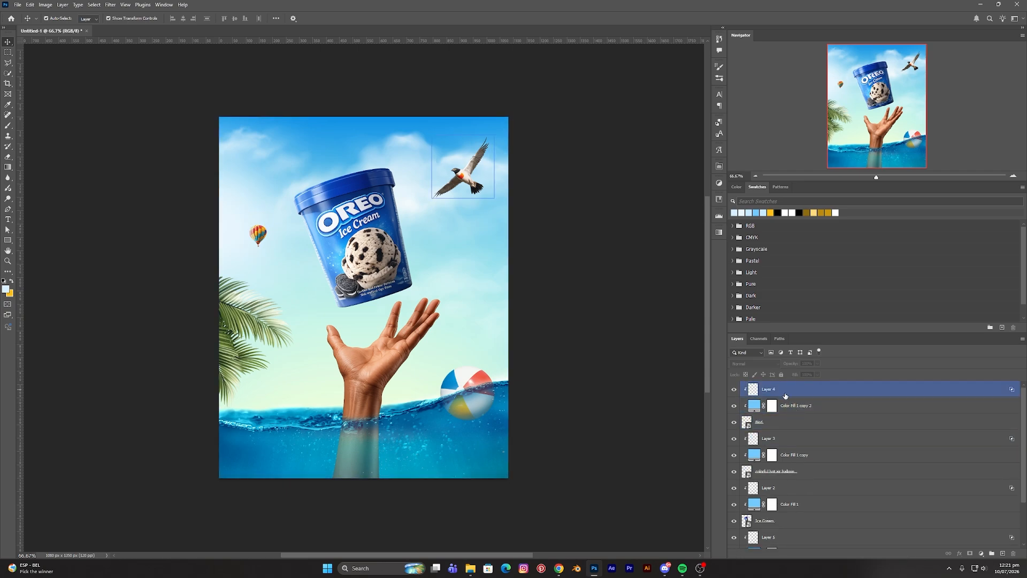
Group the bird layer with its clipped highlight and colour fill layers and name the group Bird
ctrl+click(801, 392)
click(800, 392)
shift+click(792, 405)
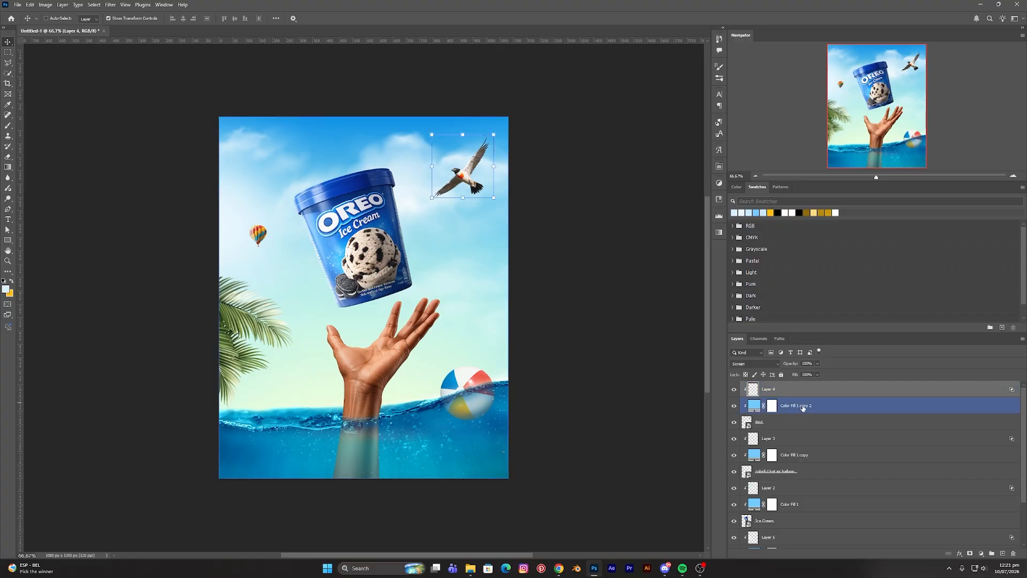
shift+click(777, 428)
key(ctrl+g)
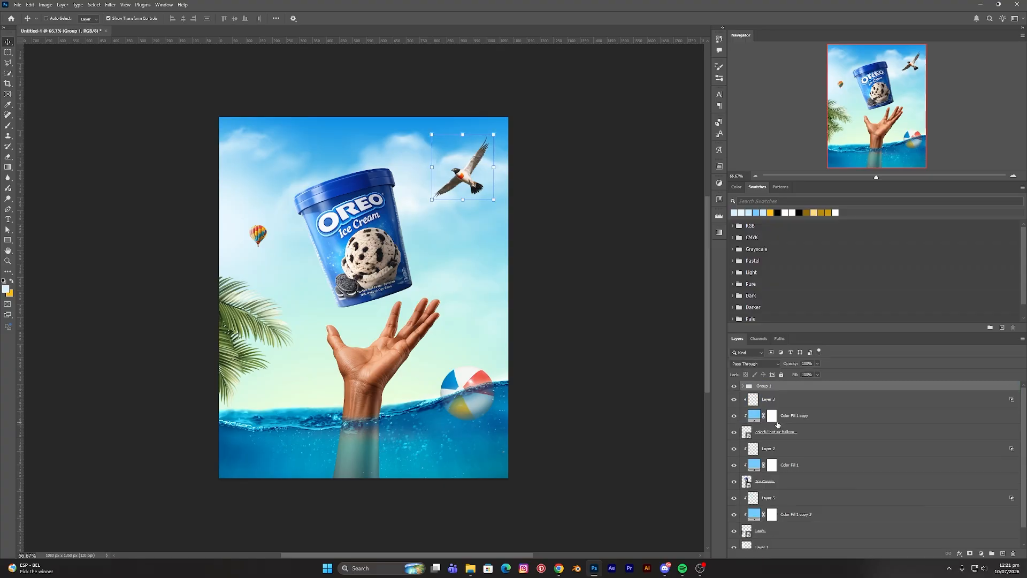
double_click(764, 386)
text(Bird)
key(Return)
Group the hot-air balloon layer with its clipped highlight and colour fill layers and name the group Ballon
click(777, 400)
shift+click(779, 415)
shift+click(780, 432)
shift+click(781, 450)
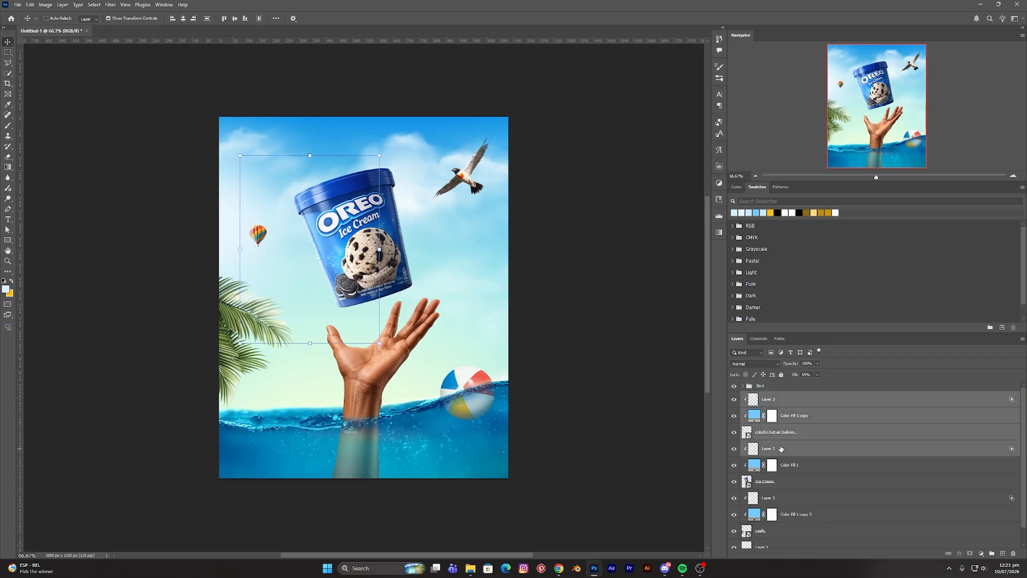
ctrl+click(786, 445)
key(ctrl+g)
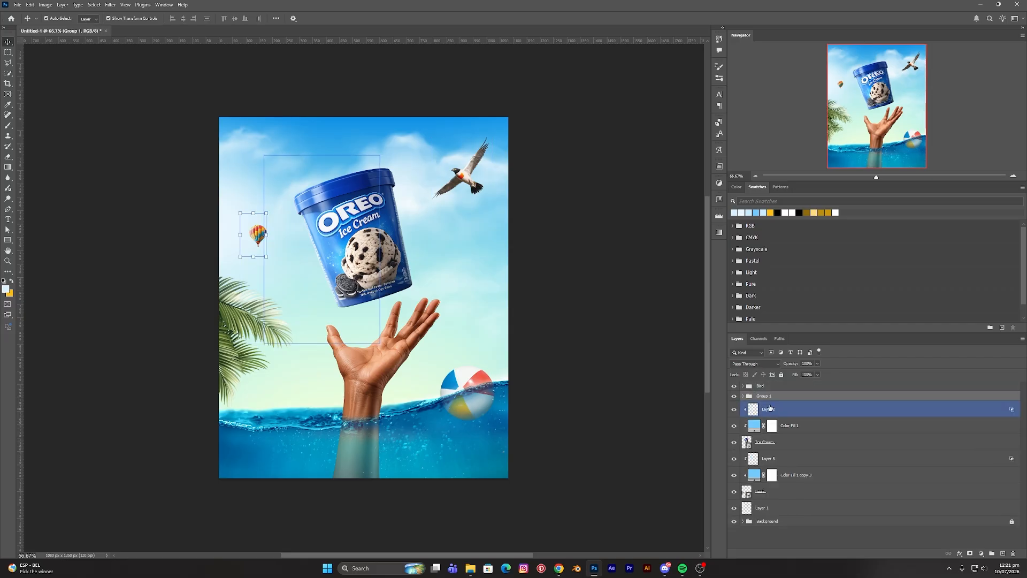
double_click(763, 395)
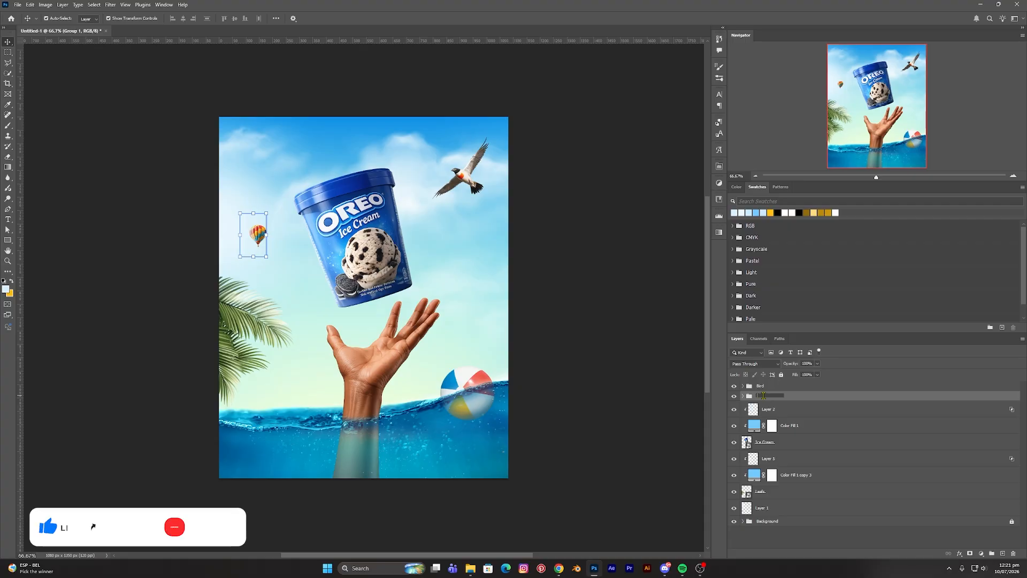
text(Ba)
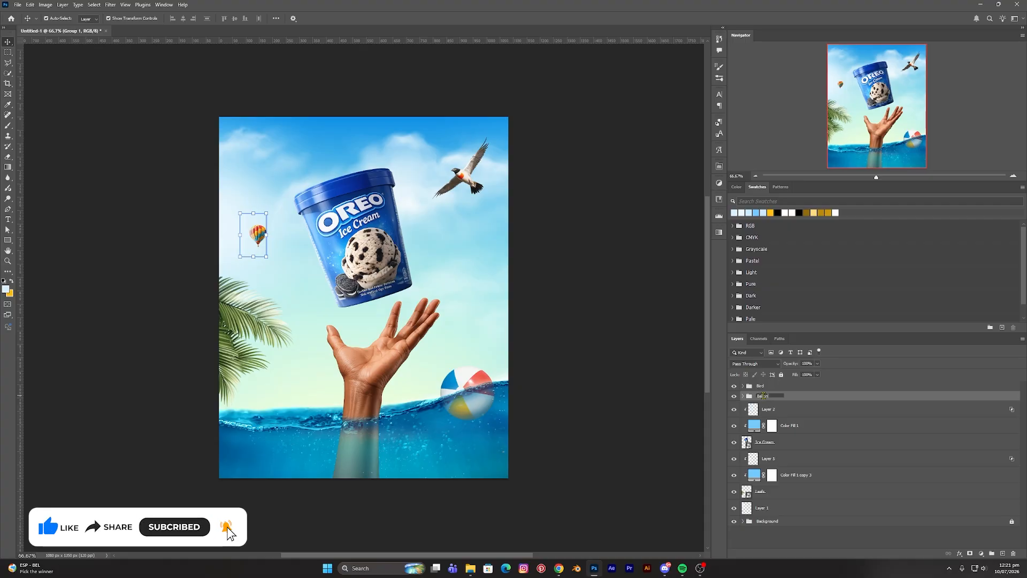
text(llon)
Group the ice cream tub layer with Layer 2 and Color Fill 1 and name the group Ice Cream
click(797, 413)
shift+click(800, 426)
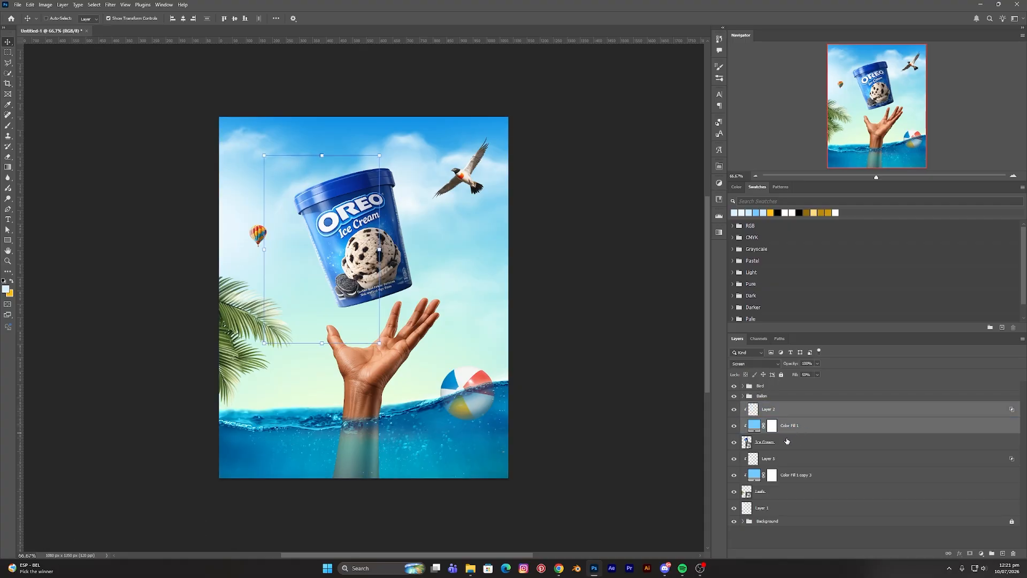
shift+click(784, 442)
key(ctrl+g)
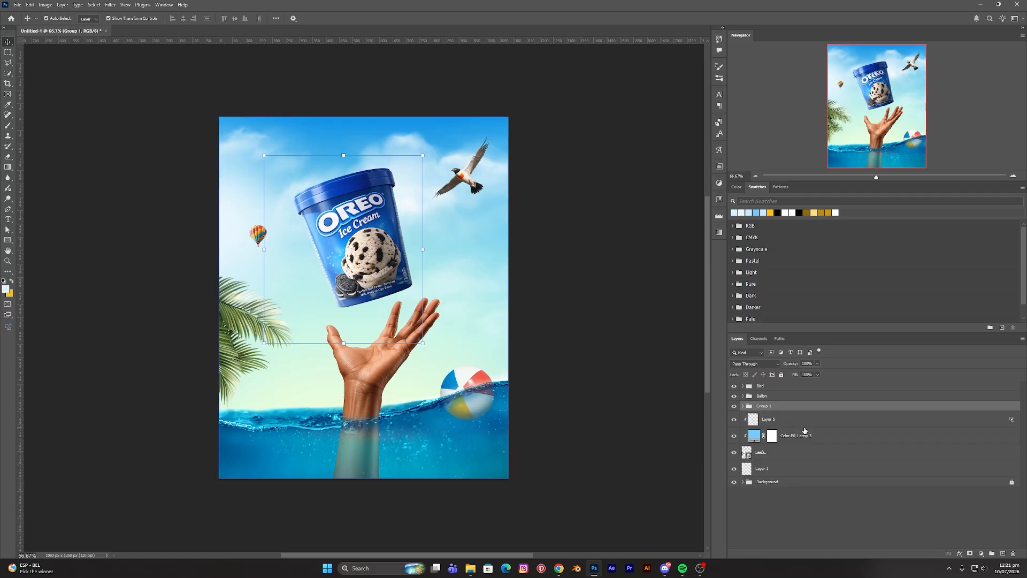
click(790, 418)
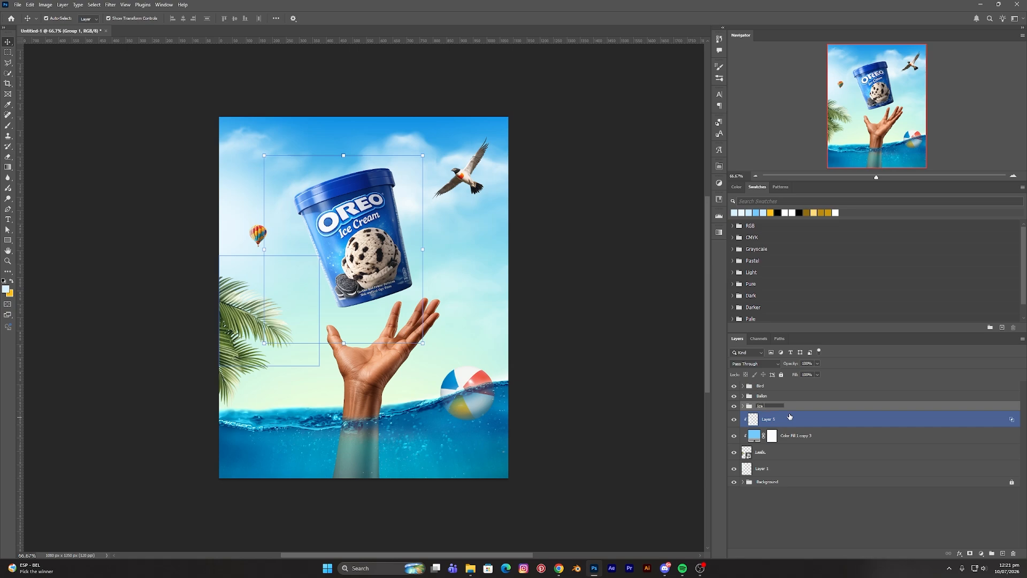
key(Return)
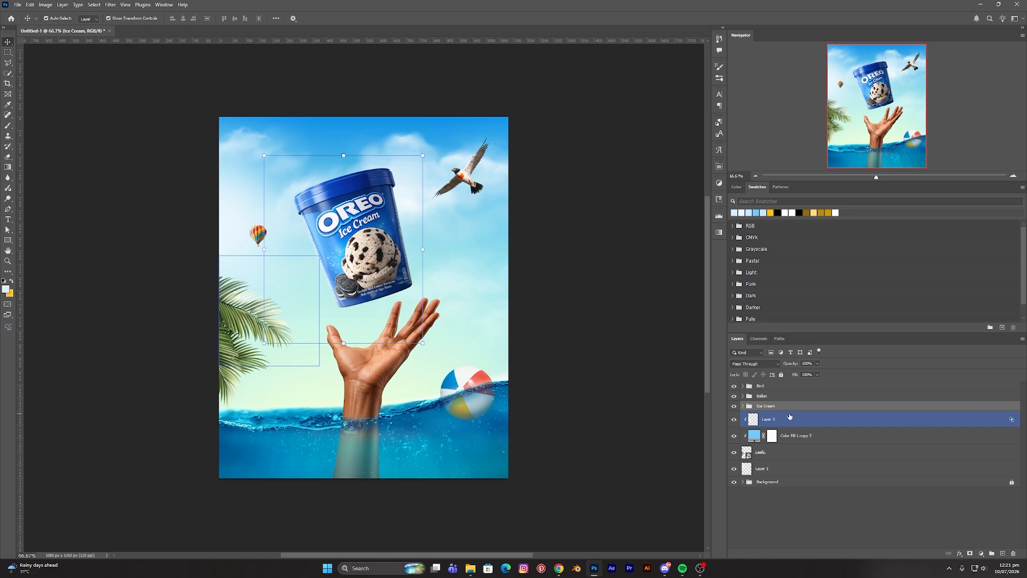
Group the palm leaves layer with Layer 5 and Color Fill 1 copy 3 and name the group Leafs
click(789, 424)
shift+click(799, 438)
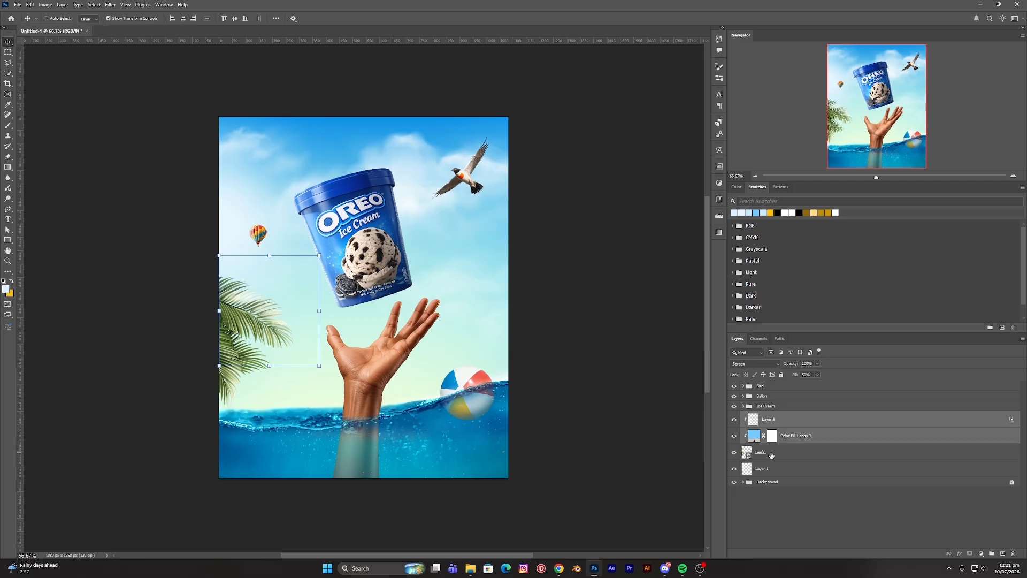
shift+click(774, 454)
key(ctrl+g)
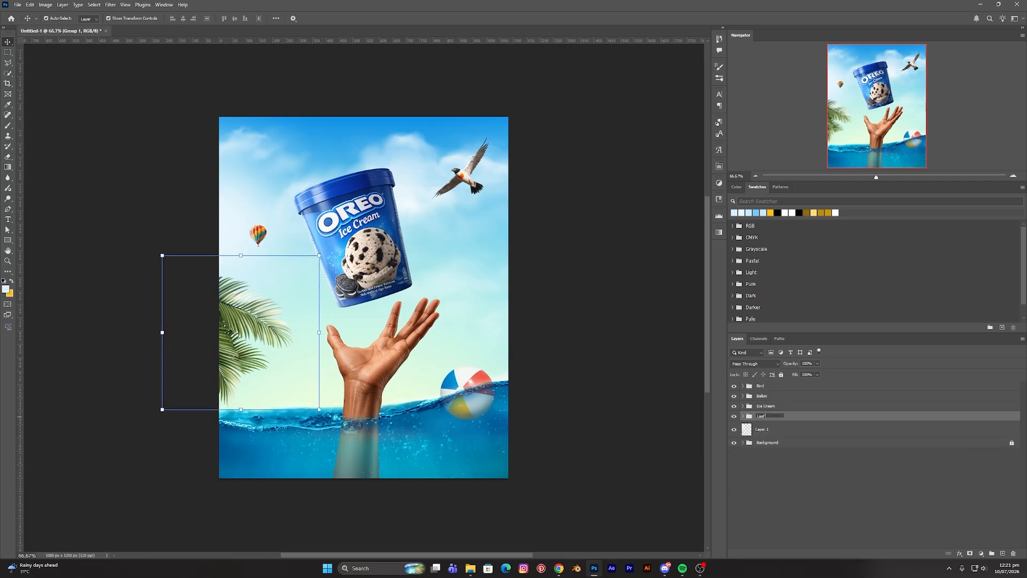
click(825, 428)
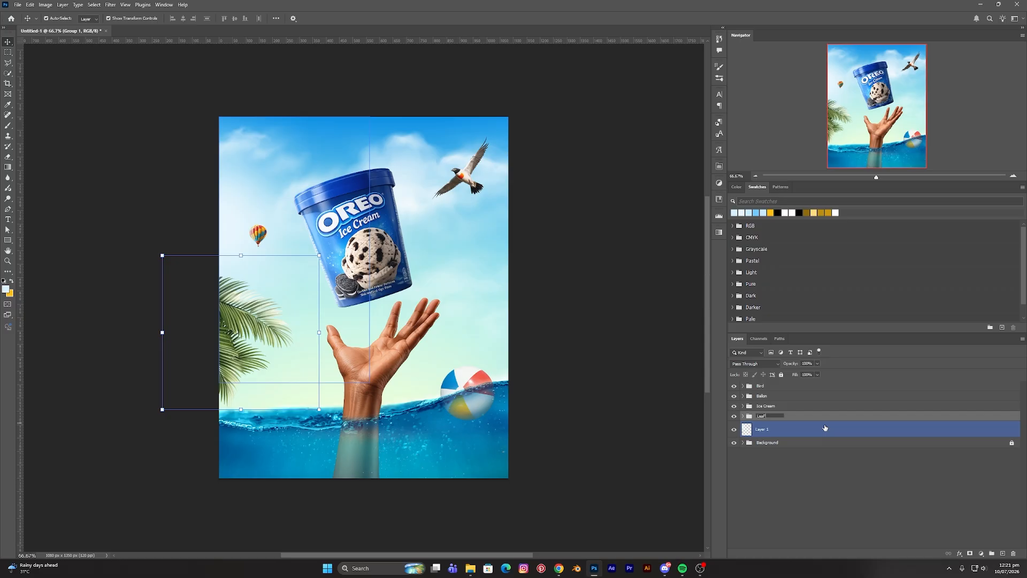
key(Return)
Expand and unlock the Background group, and select the Beach Ball layer inside it
click(748, 444)
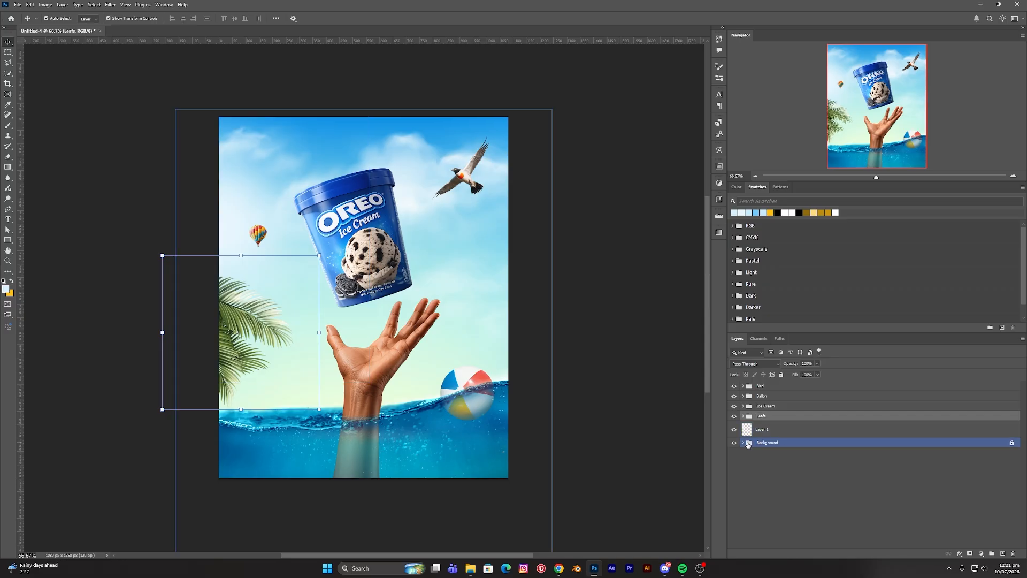
click(743, 443)
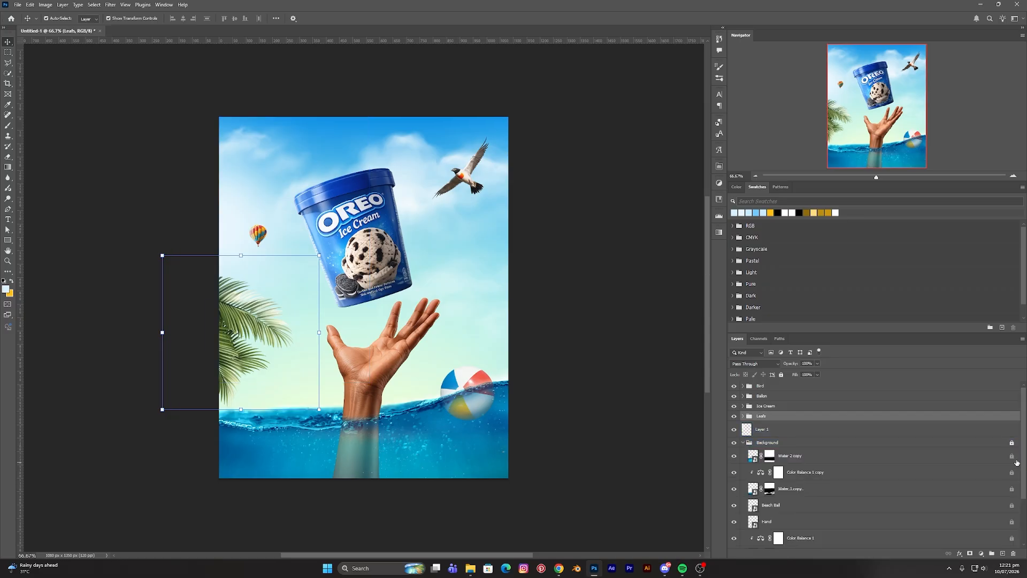
scroll(834, 462, down, 1)
click(834, 462)
scroll(830, 444, down, 1)
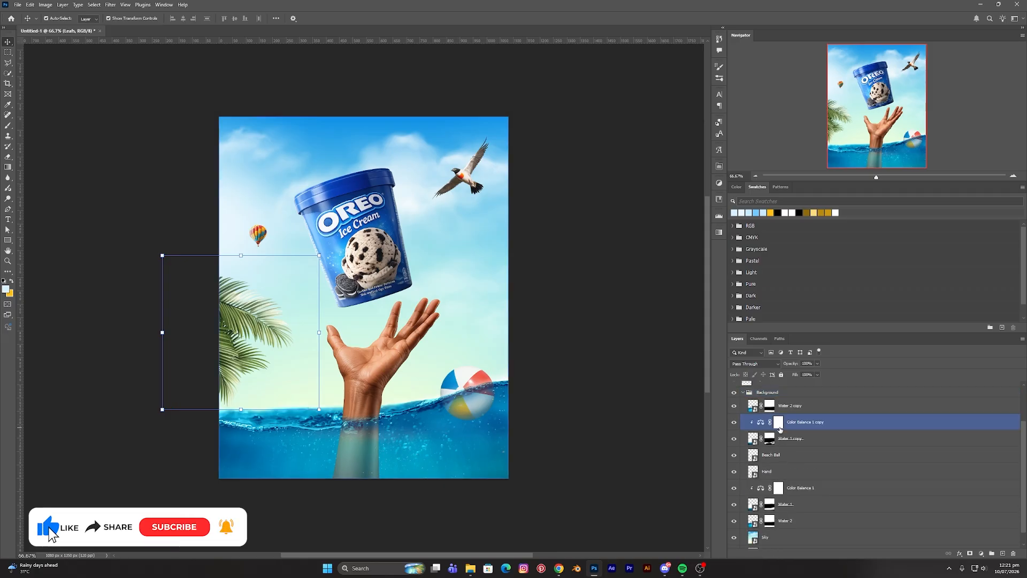
scroll(819, 432, down, 1)
click(790, 450)
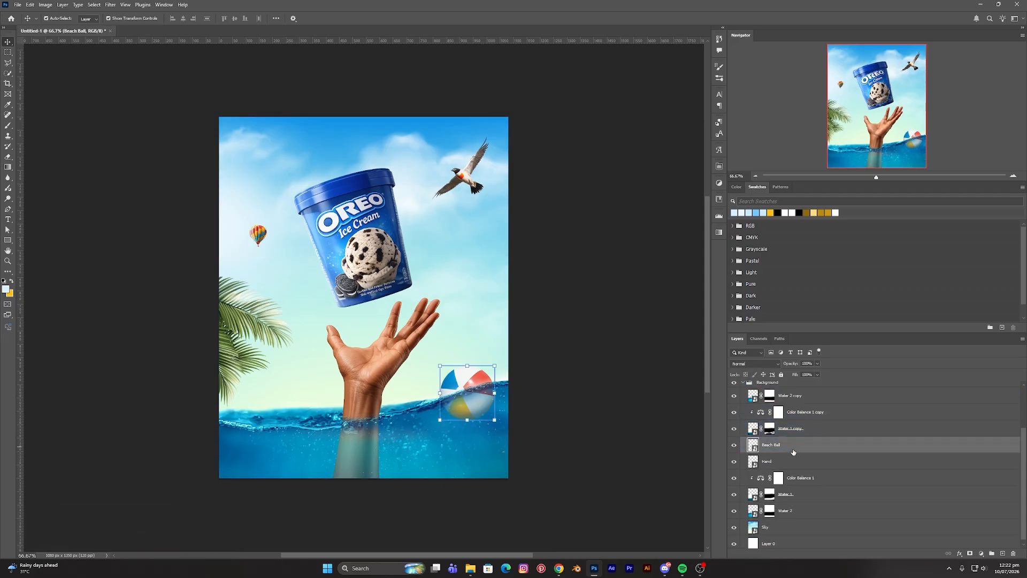
Duplicate the colour fill from the Leafs group directly above the Beach Ball layer and clip it to the ball
scroll(749, 418, up, 3)
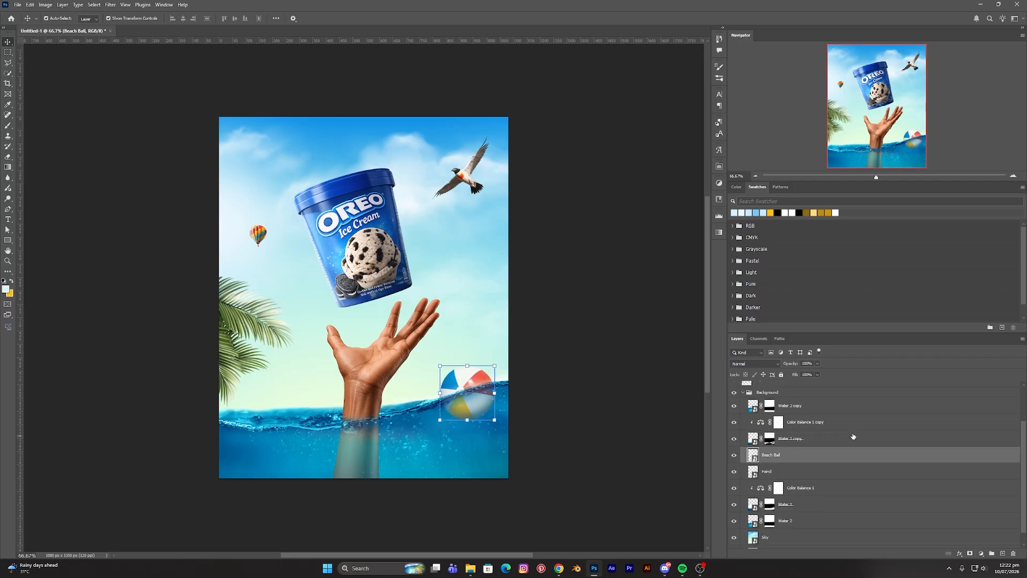
click(743, 406)
scroll(797, 427, down, 1)
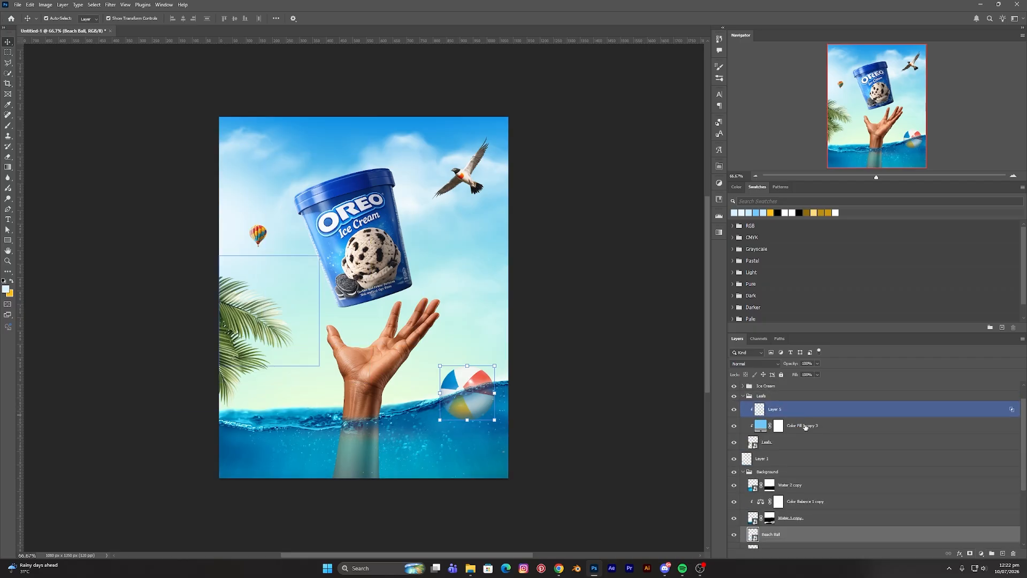
click(812, 429)
scroll(829, 424, down, 1)
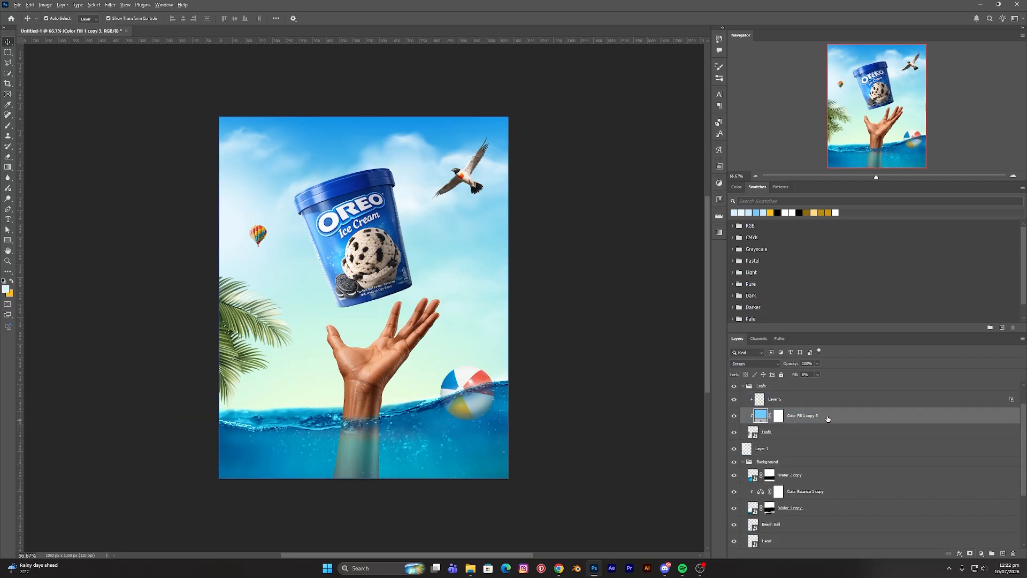
drag(831, 419, 814, 516)
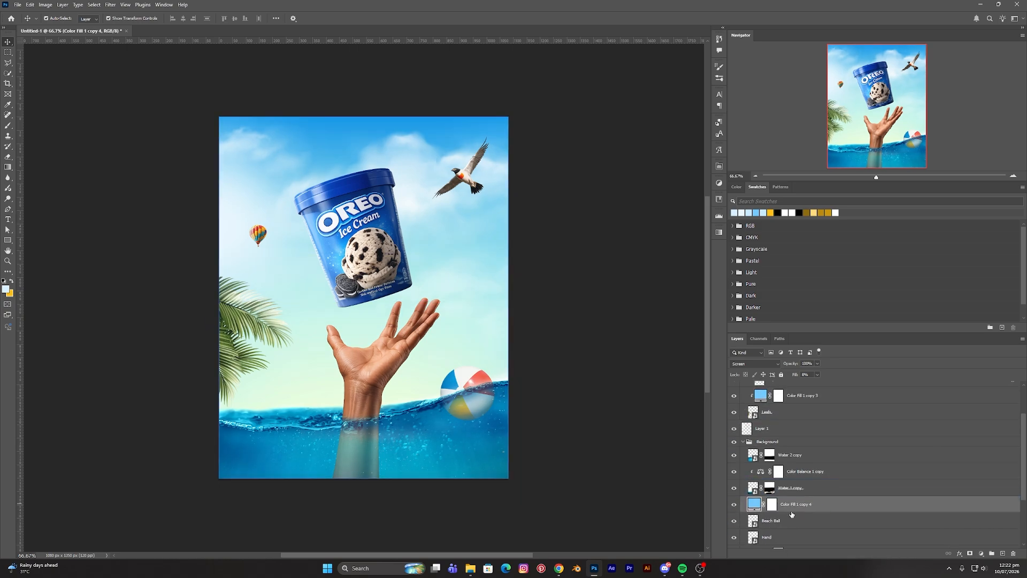
alt+click(789, 510)
Add a new layer above the beach ball's colour fill and clip it to the ball
scroll(797, 492, down, 1)
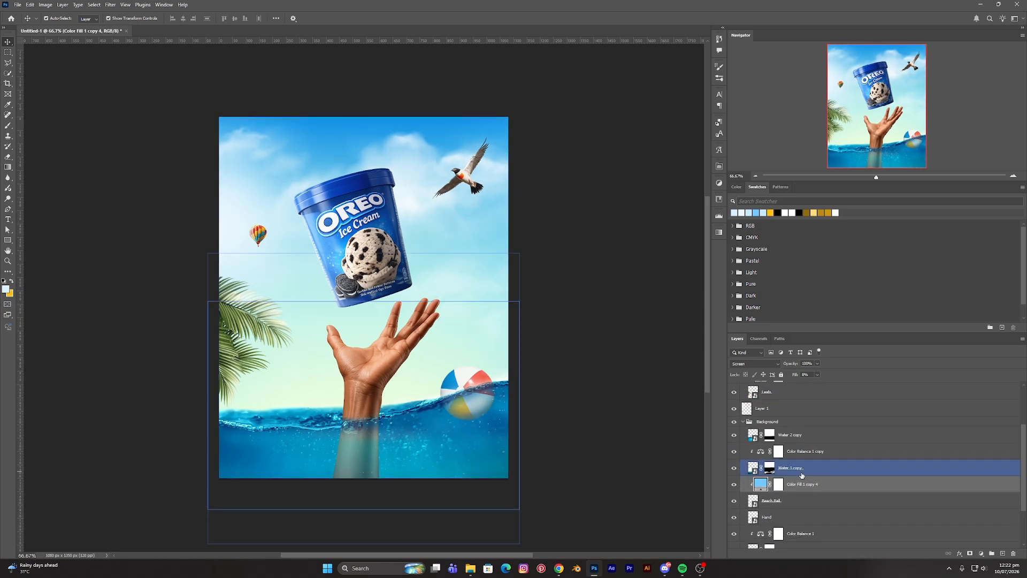
scroll(785, 484, down, 1)
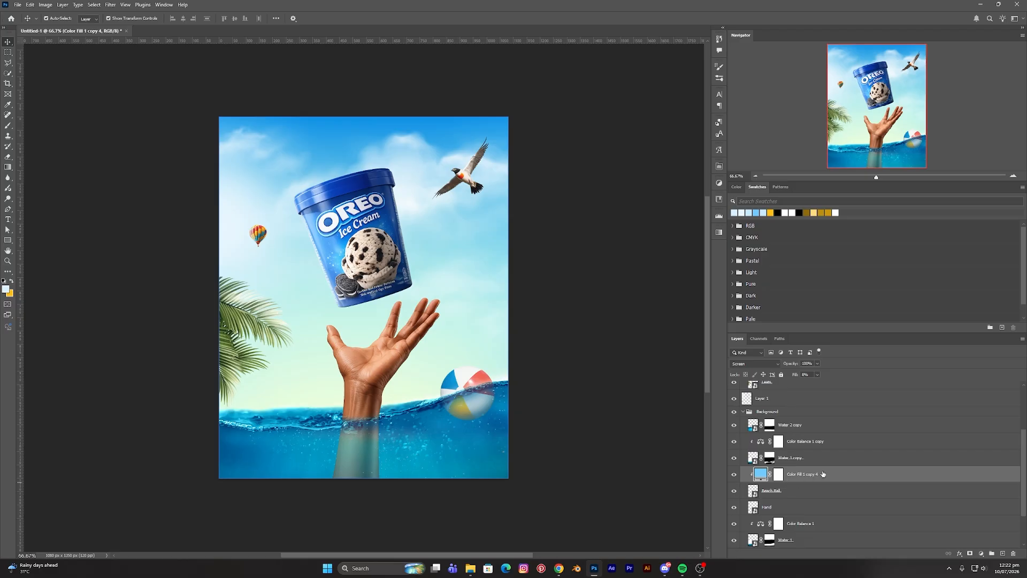
click(1003, 553)
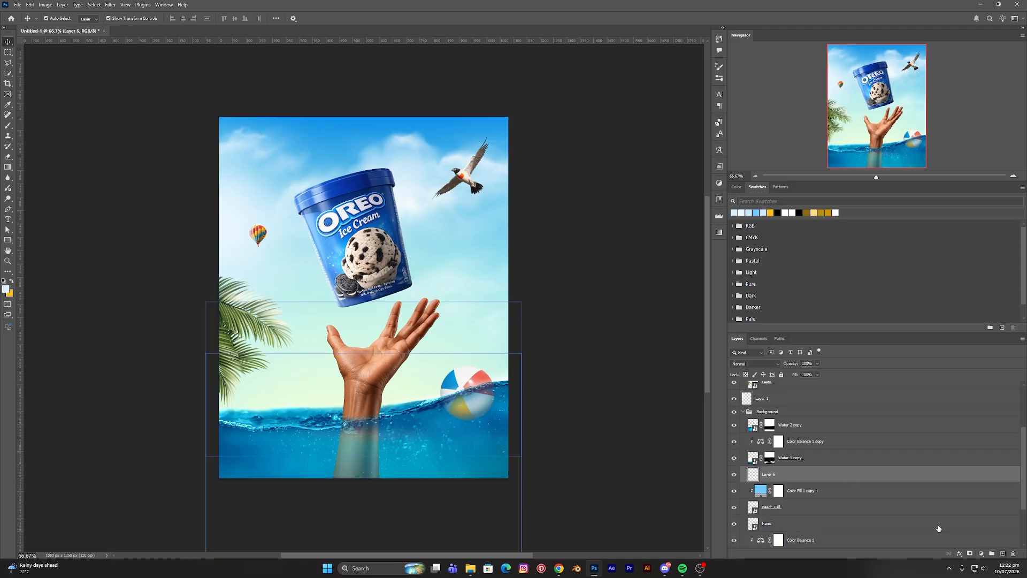
alt+click(782, 481)
Paint light blue highlights with a smaller Brush along the beach ball's upper-left edge on Layer 6
key(b)
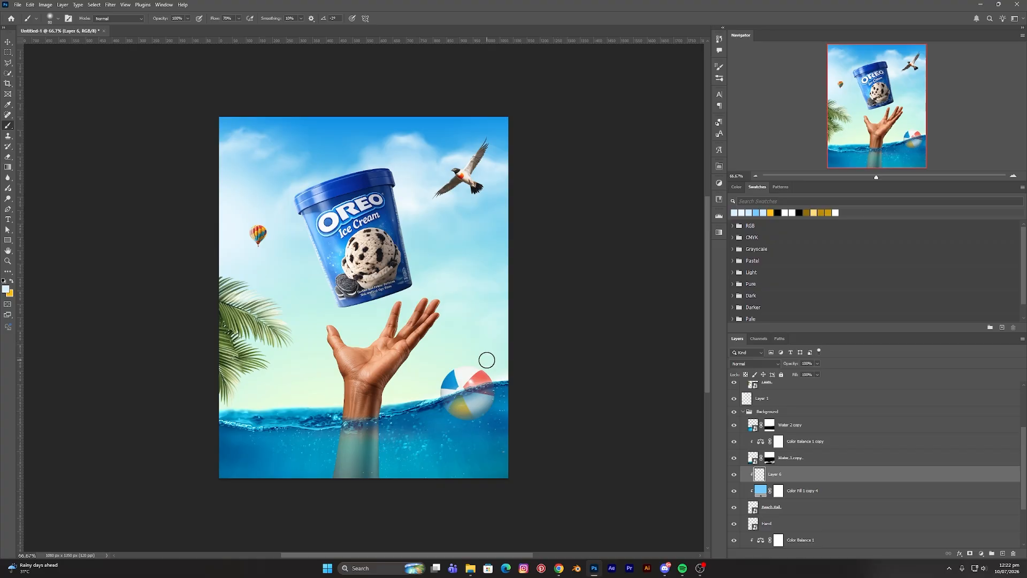
key(ctrl+plus)
drag(500, 396, 479, 355)
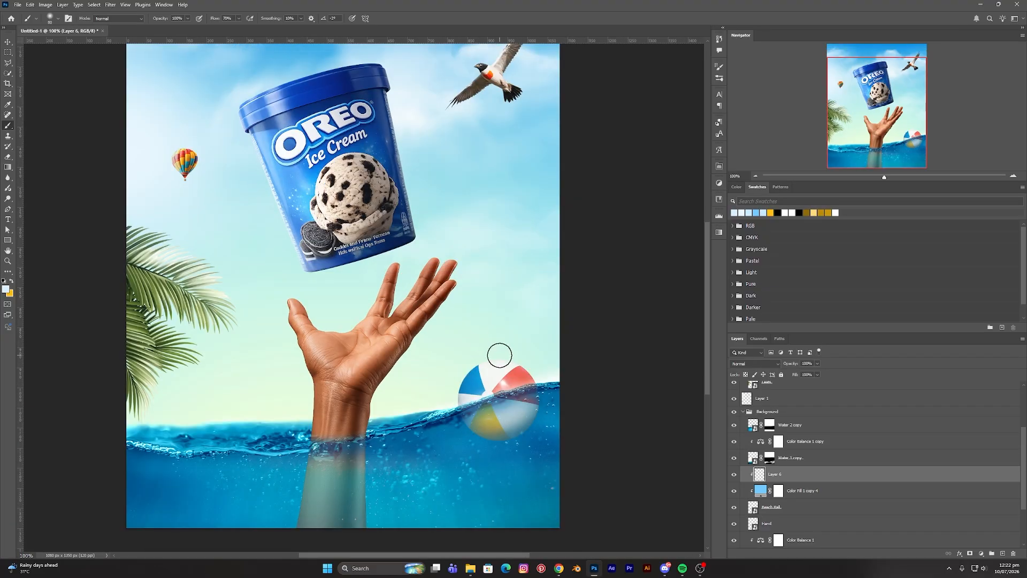
key(bracketleft)
key(bracketleft)
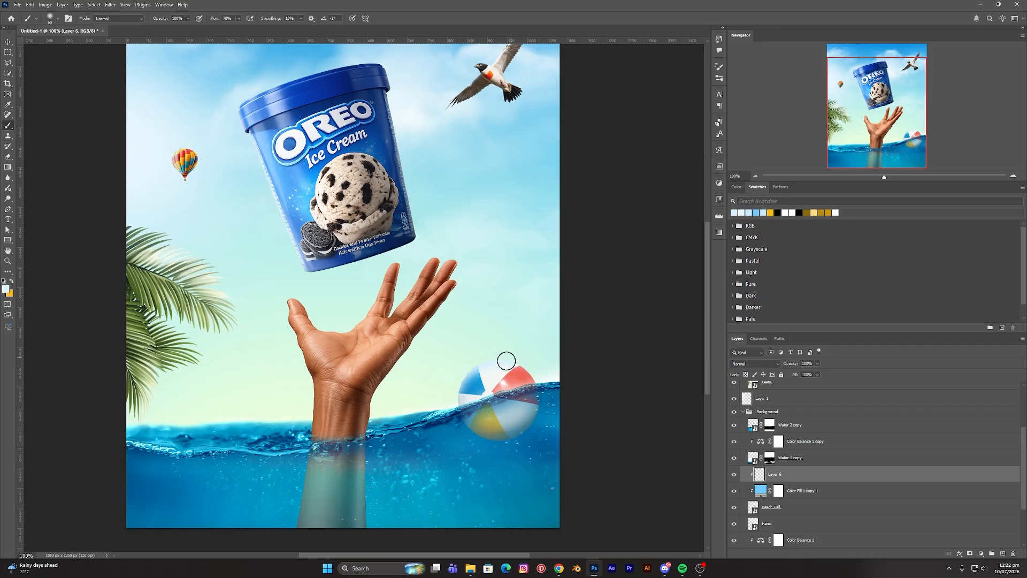
drag(484, 374, 464, 406)
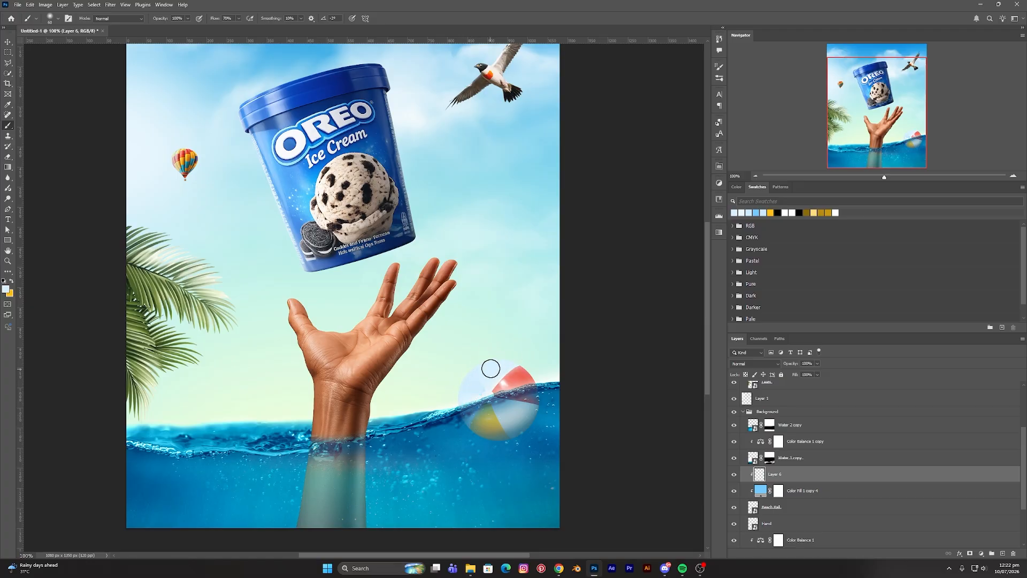
Set Layer 6's blend mode to Screen and its fill to 40%
click(763, 366)
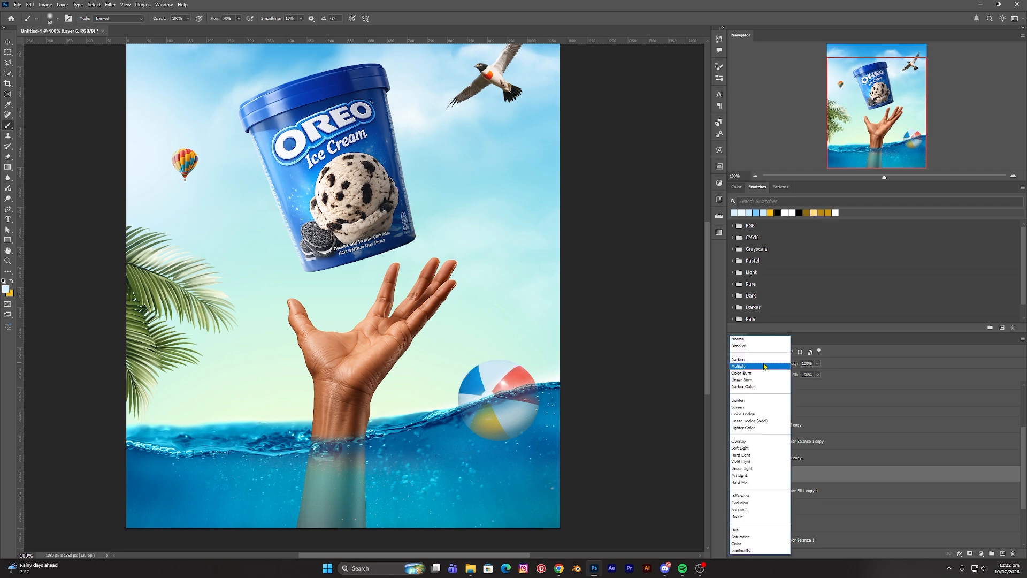
click(747, 406)
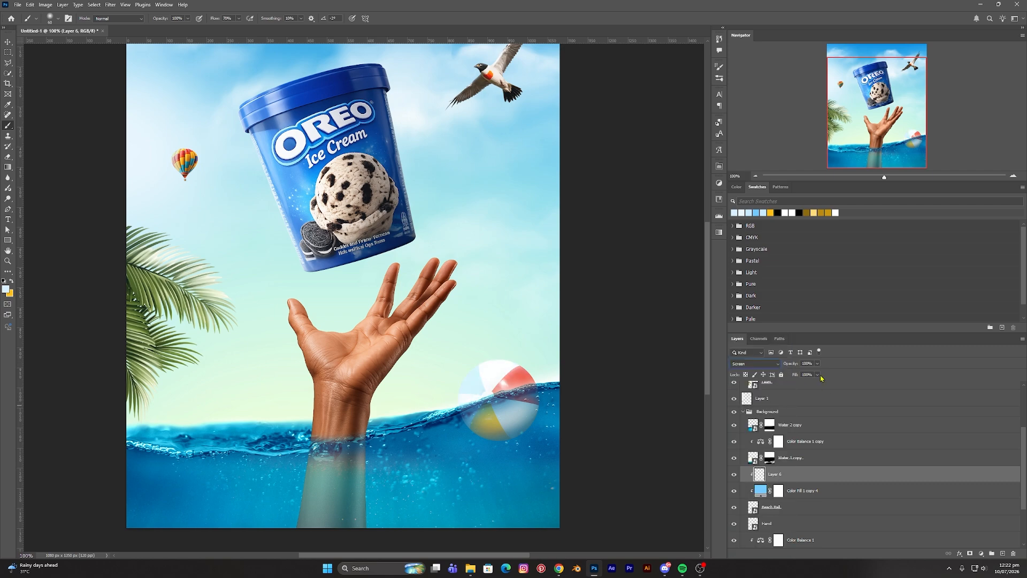
drag(802, 386, 801, 386)
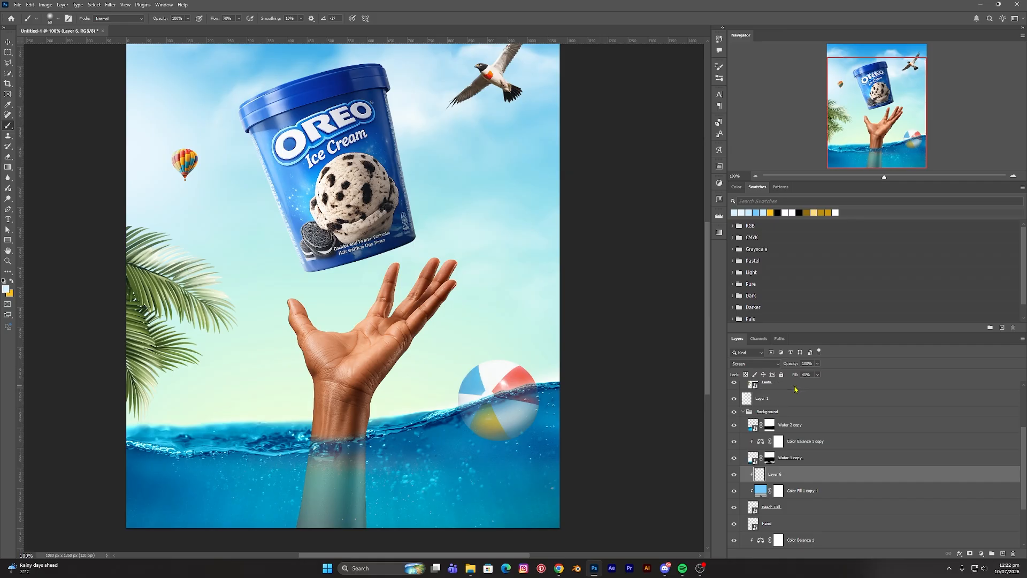
Split Layer 6's Underlying Layer black slider in Blend If to about 145, apply it, and hide the layer to compare the ball
double_click(967, 478)
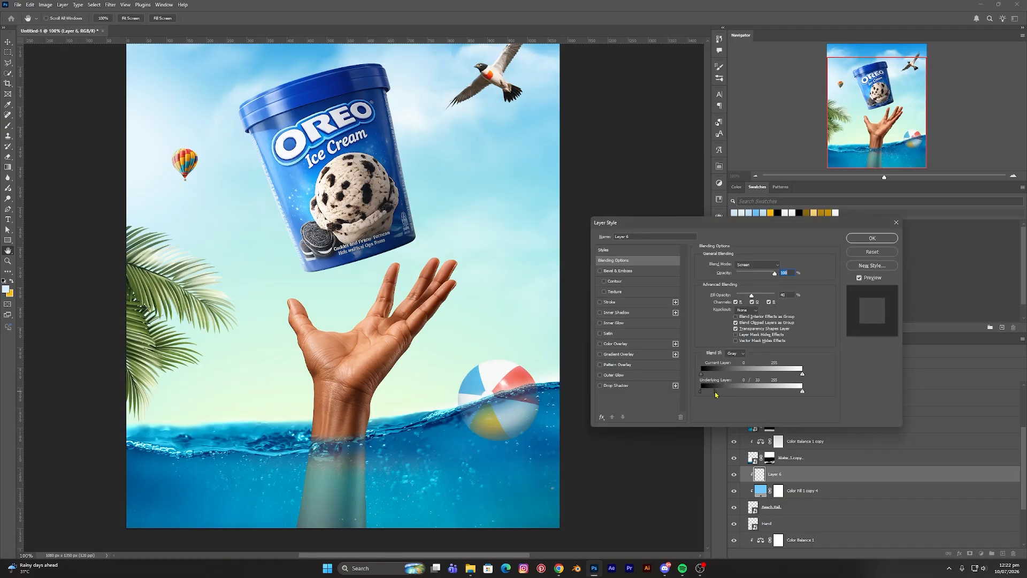
drag(717, 395, 761, 399)
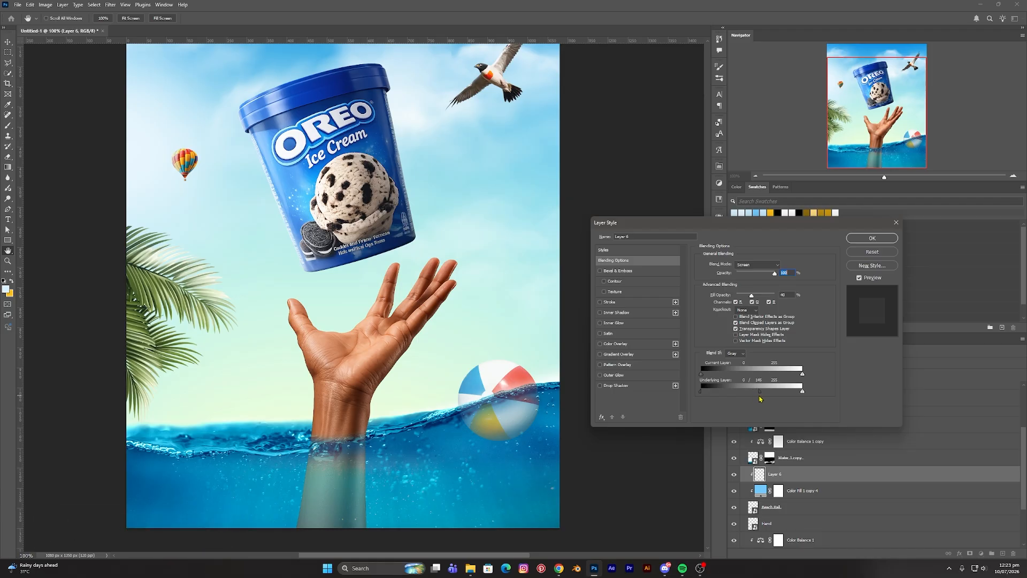
click(871, 238)
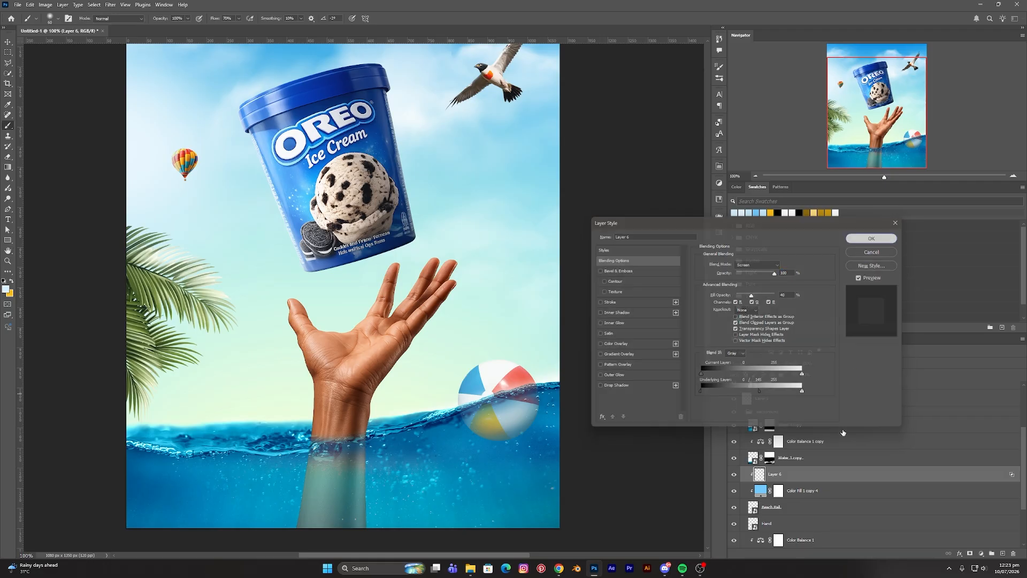
click(734, 475)
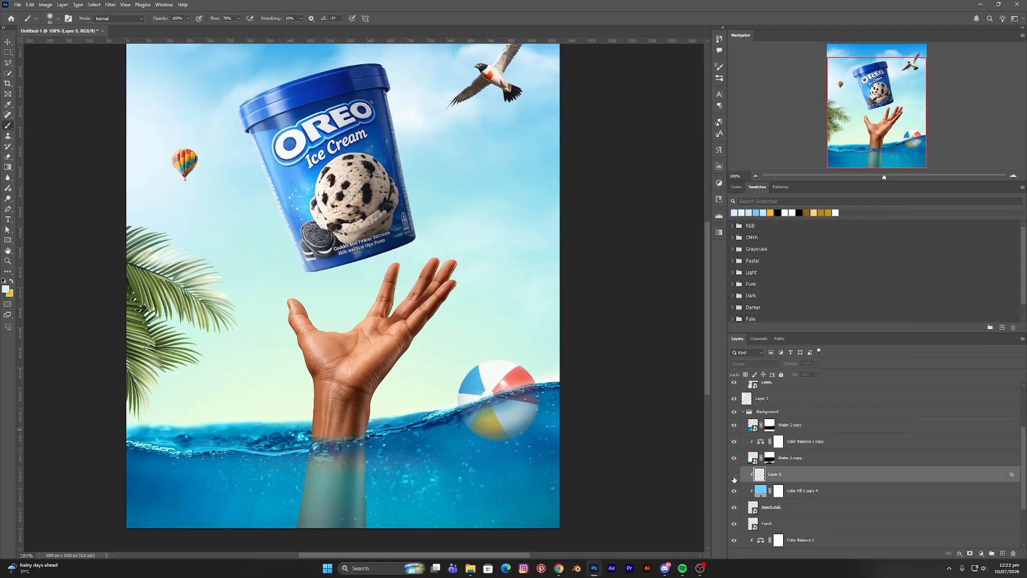
Compare the beach ball with and without Layer 6, and lower the layer's fill slightly below 40%
click(733, 474)
click(734, 475)
click(734, 475)
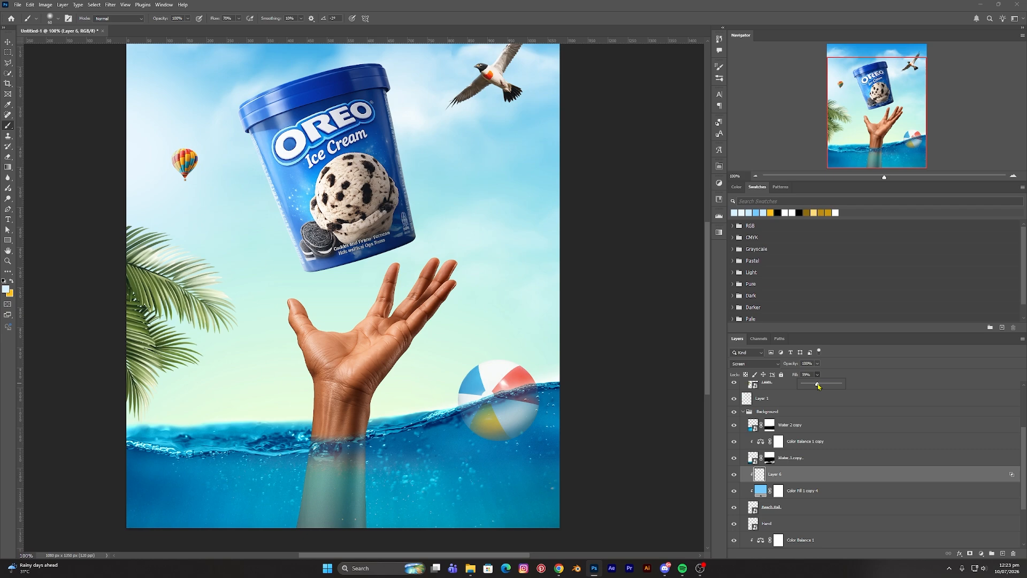
drag(818, 386, 817, 386)
Duplicate the beach ball's light blue colour fill and place the copy directly above the Hand layer
click(7, 41)
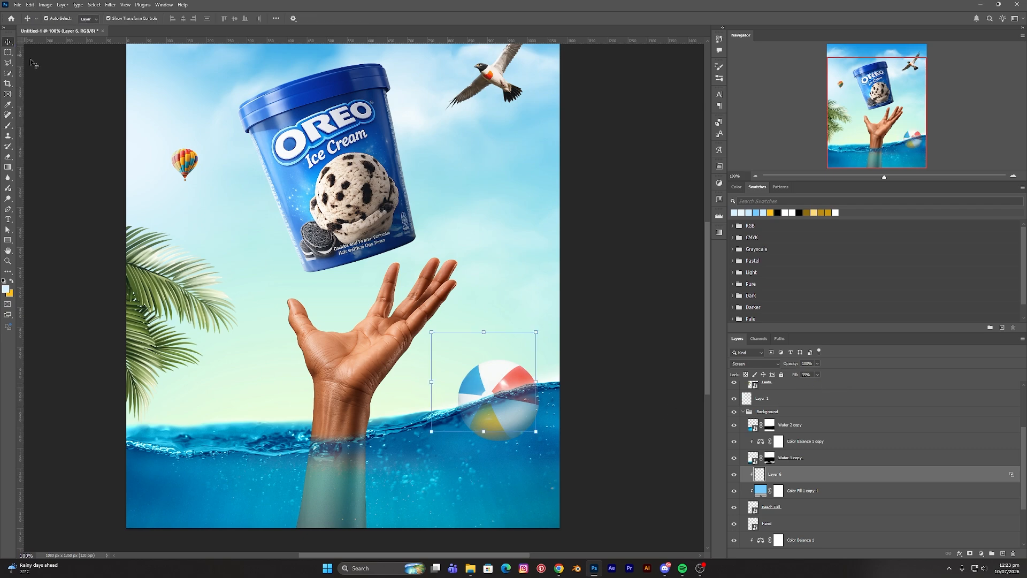
click(187, 126)
scroll(554, 318, down, 2)
click(368, 334)
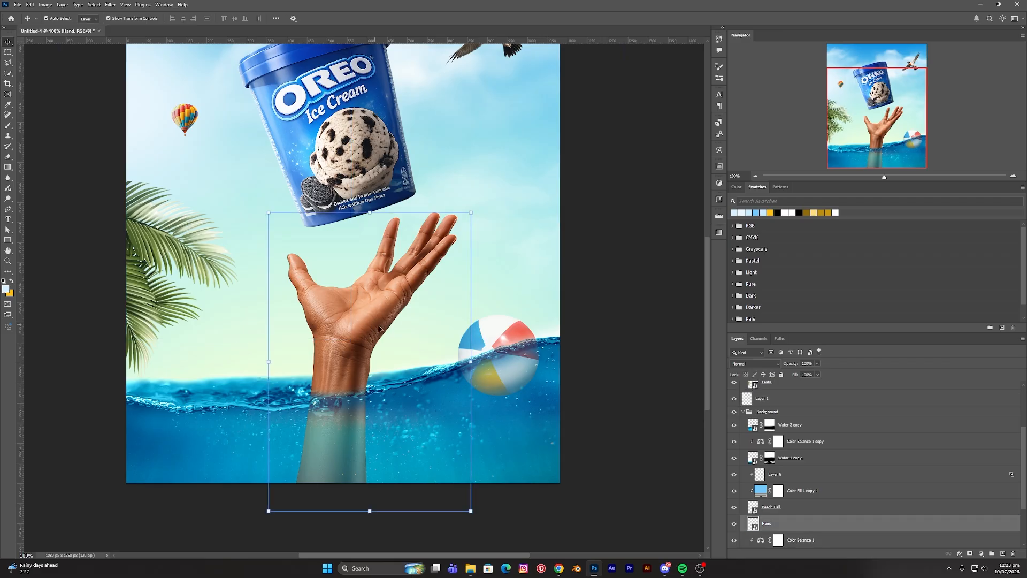
click(832, 491)
scroll(833, 482, down, 1)
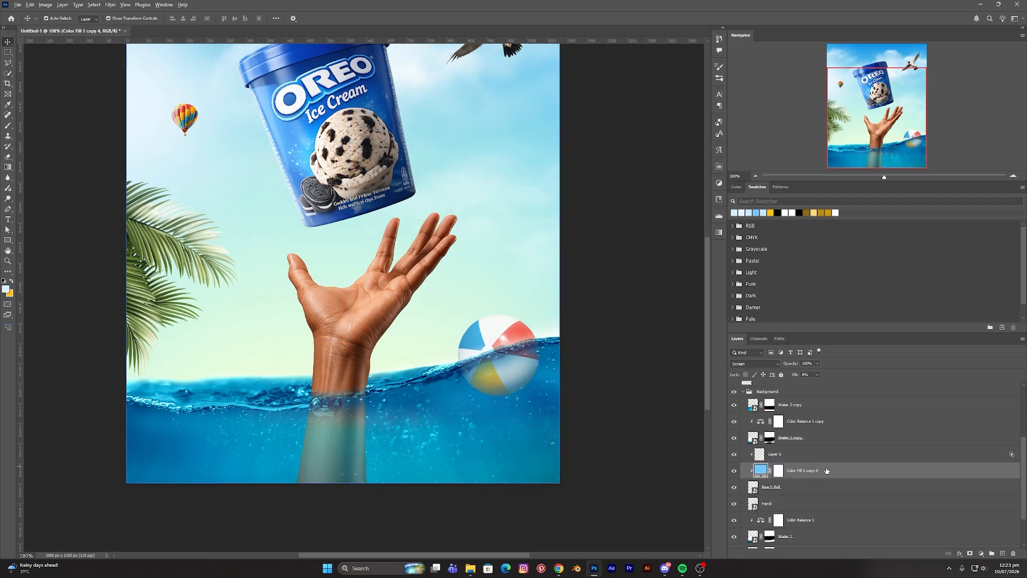
drag(826, 475, 801, 506)
ctrl+click(795, 517)
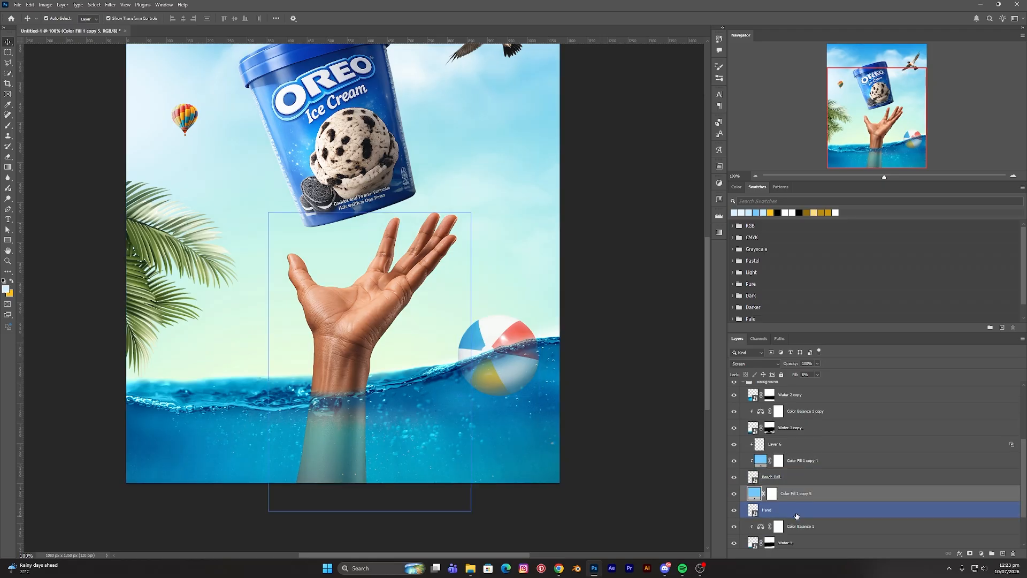
Clip the copied colour fill to the Hand layer and toggle its visibility to compare the effect on the hand
click(801, 500)
alt+click(799, 501)
scroll(775, 476, down, 4)
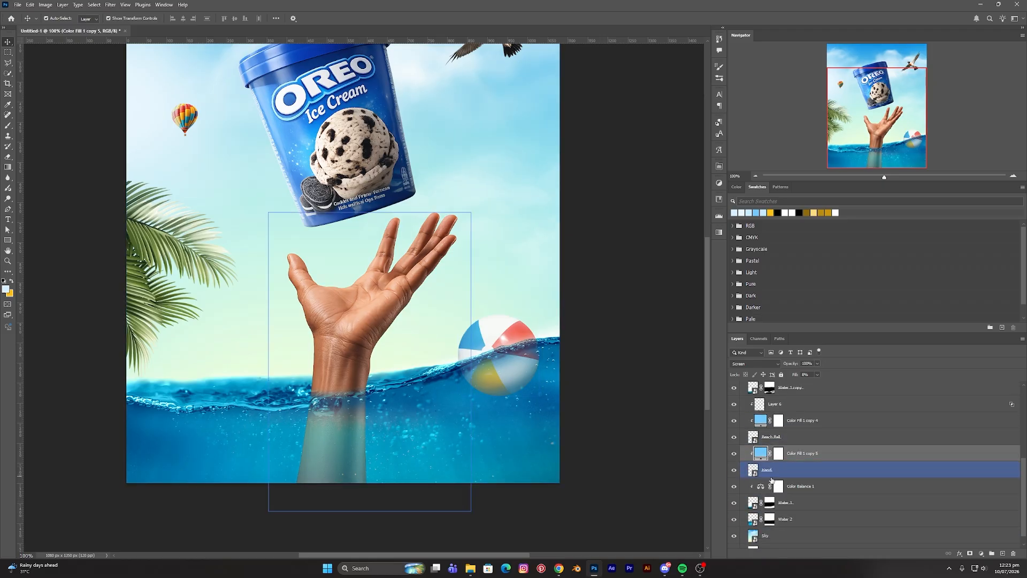
click(734, 458)
click(734, 456)
click(734, 456)
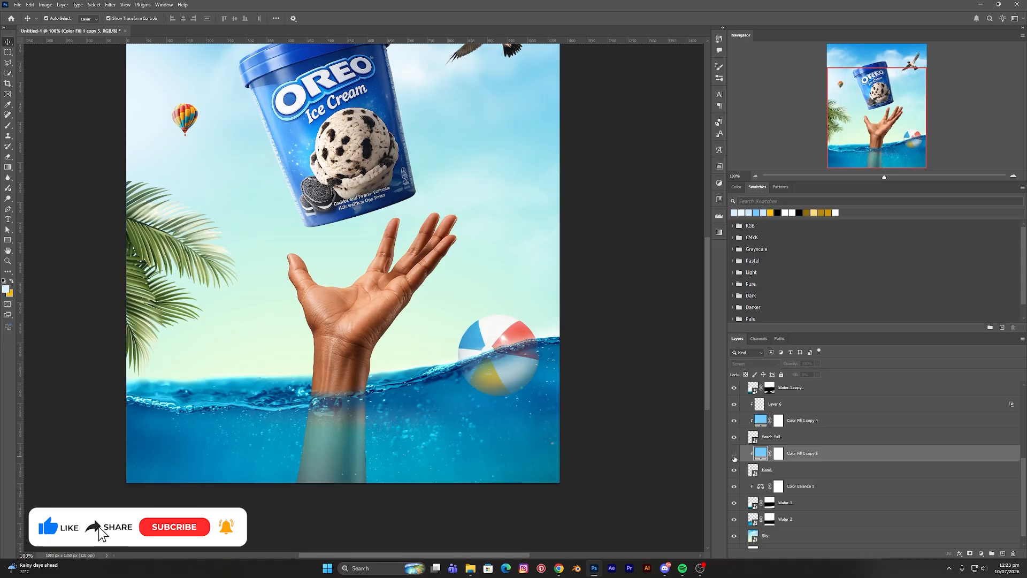
click(734, 456)
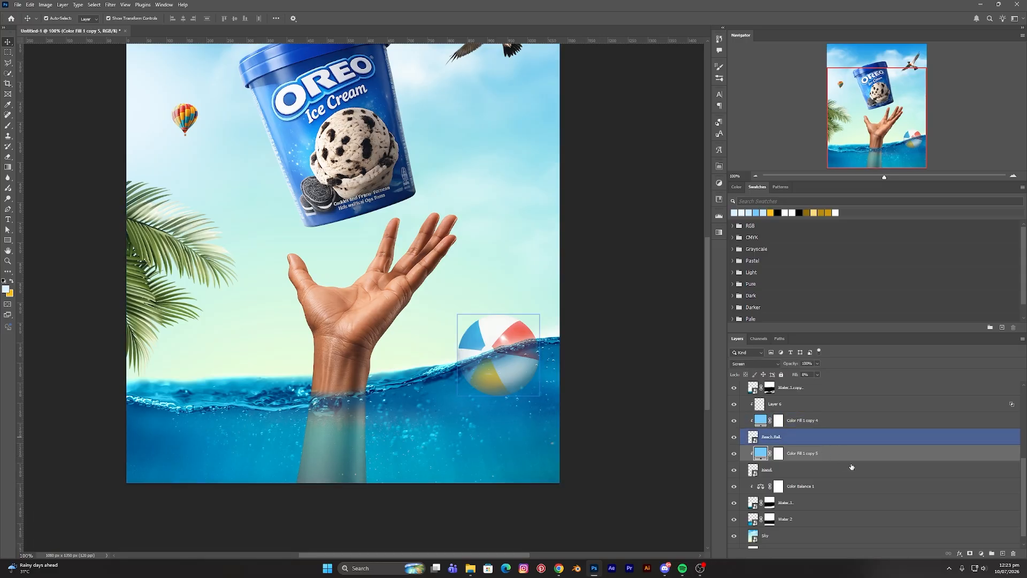
Add a clipped layer above the hand's colour fill and paint a light blue highlight along the thumb's outer edge and wrist with a smaller Brush
click(1001, 555)
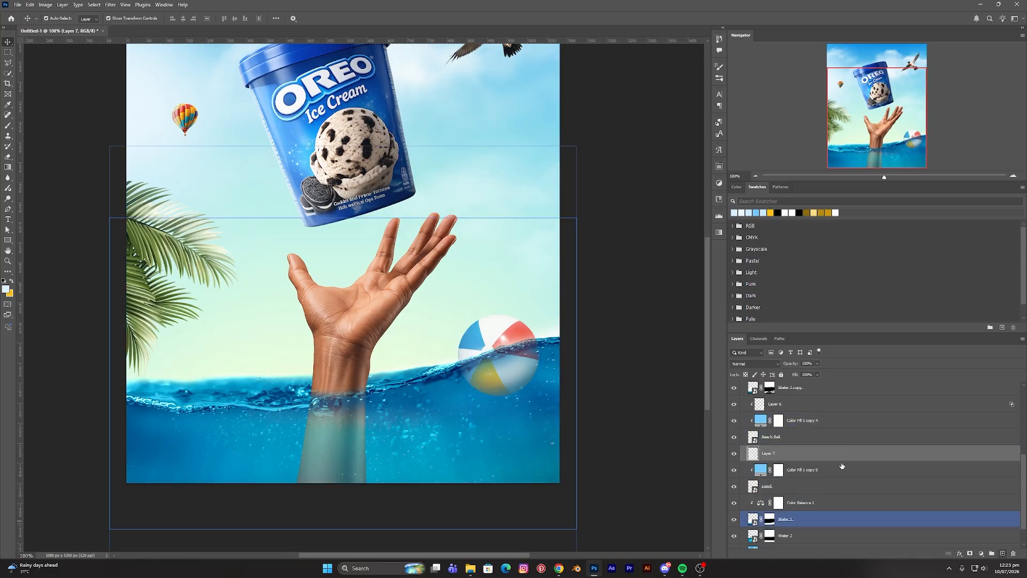
alt+click(775, 460)
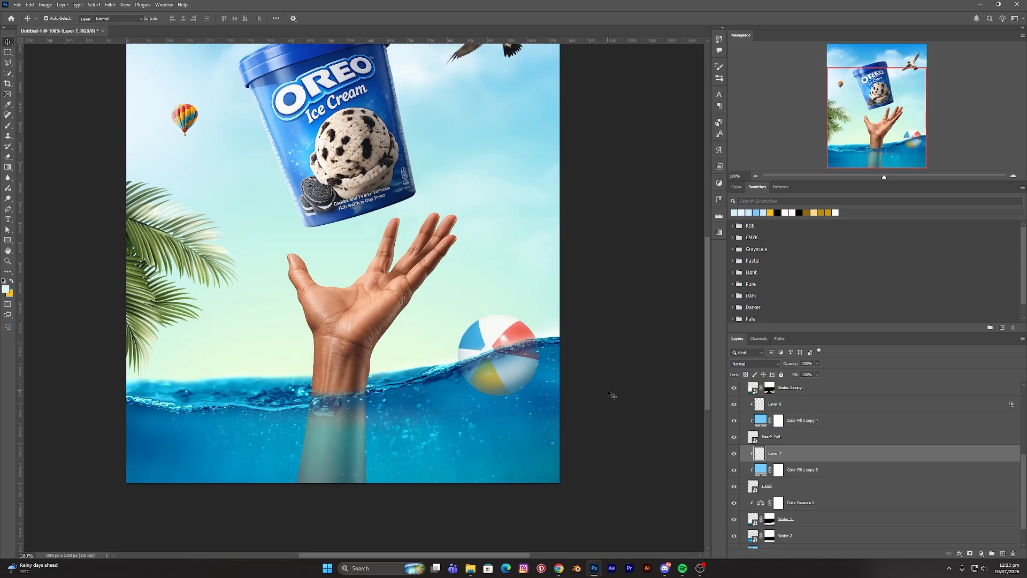
key(b)
scroll(291, 287, up, 2)
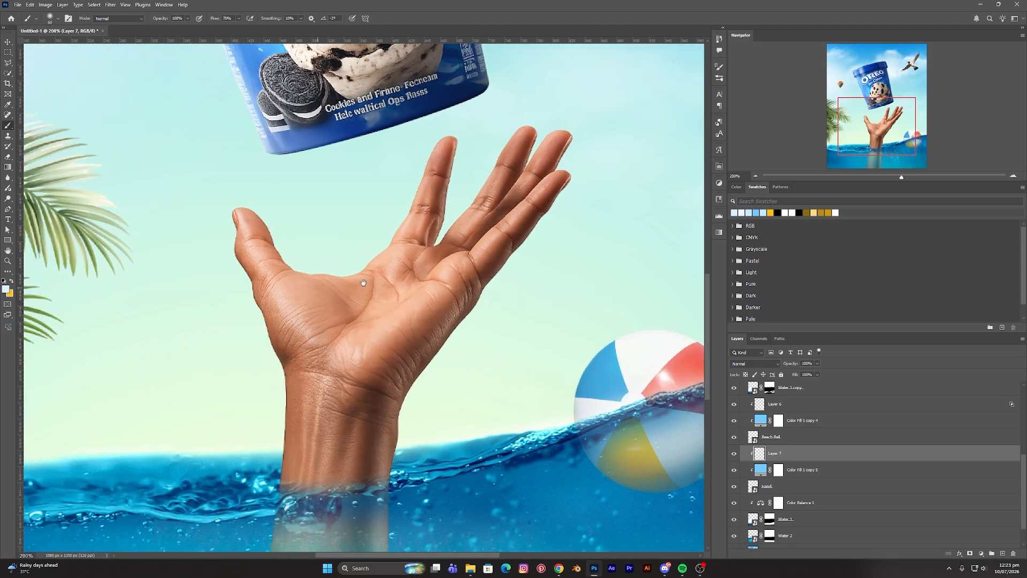
key(bracketleft)
key(bracketleft)
key(bracketleft)
key(bracketleft)
key(bracketleft)
key(bracketleft)
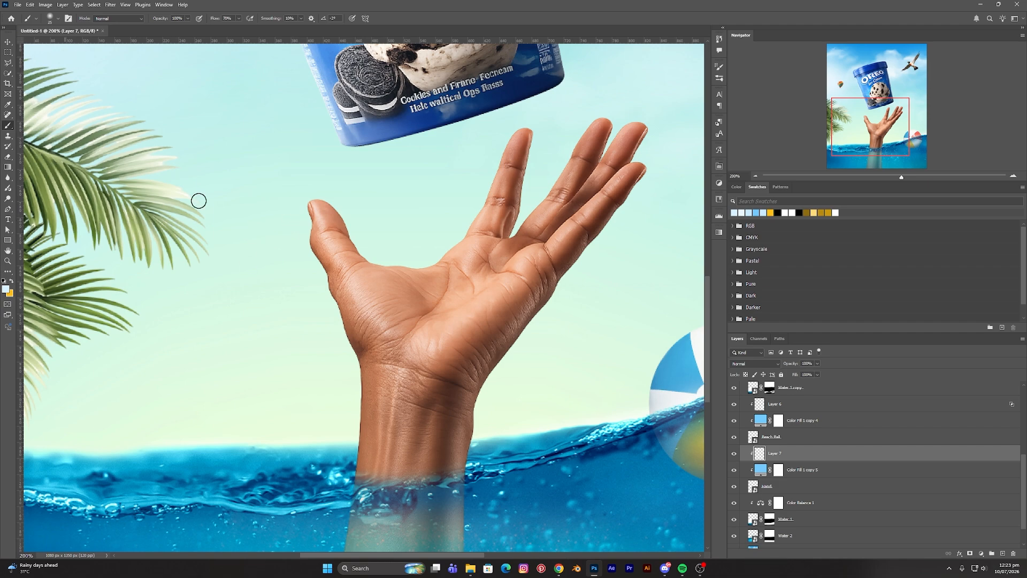
mouse_move(302, 210)
mouse_down()
mouse_move(354, 361)
mouse_move(346, 348)
mouse_move(359, 390)
mouse_move(363, 434)
mouse_up()
Extend the highlight with a slightly larger Brush down the forearm's left edge and back up to the thumb
scroll(339, 245, down, 3)
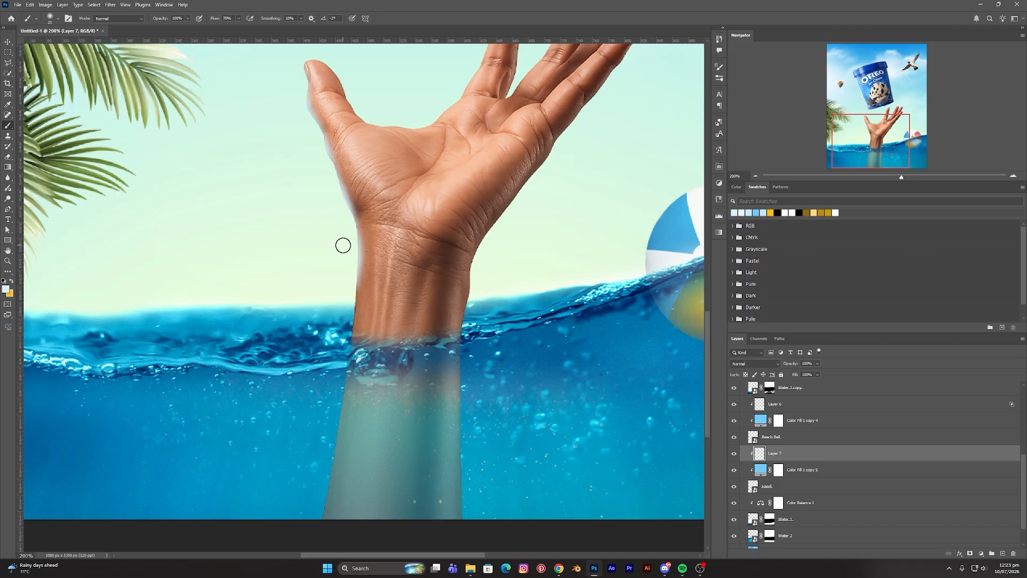
key(bracketright)
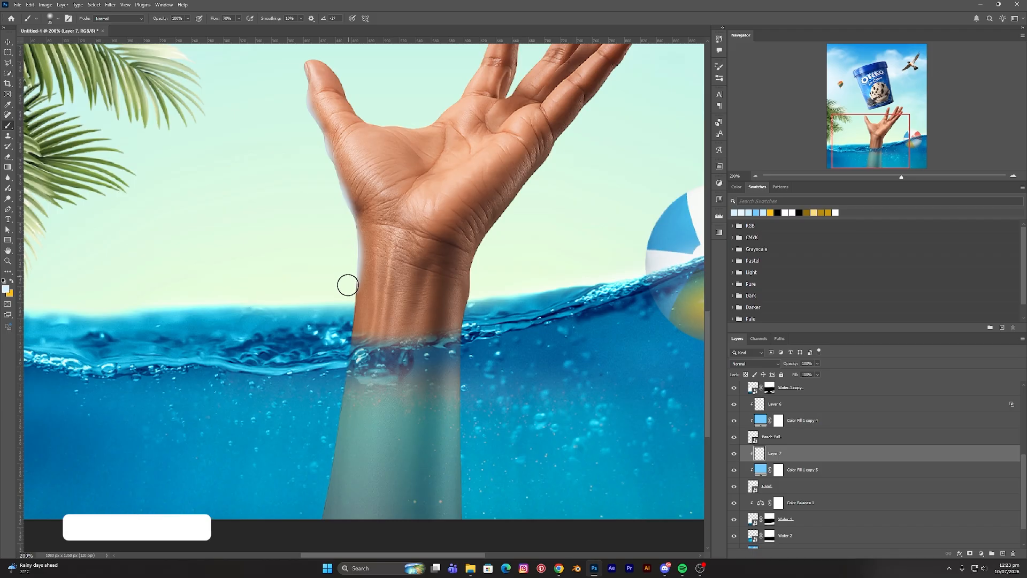
drag(347, 285, 321, 514)
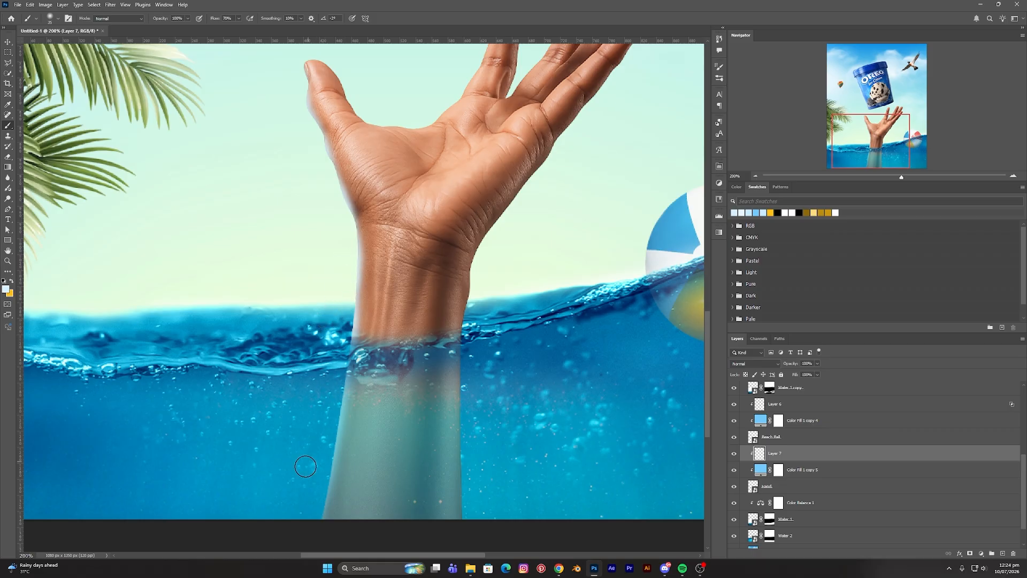
drag(341, 210, 298, 90)
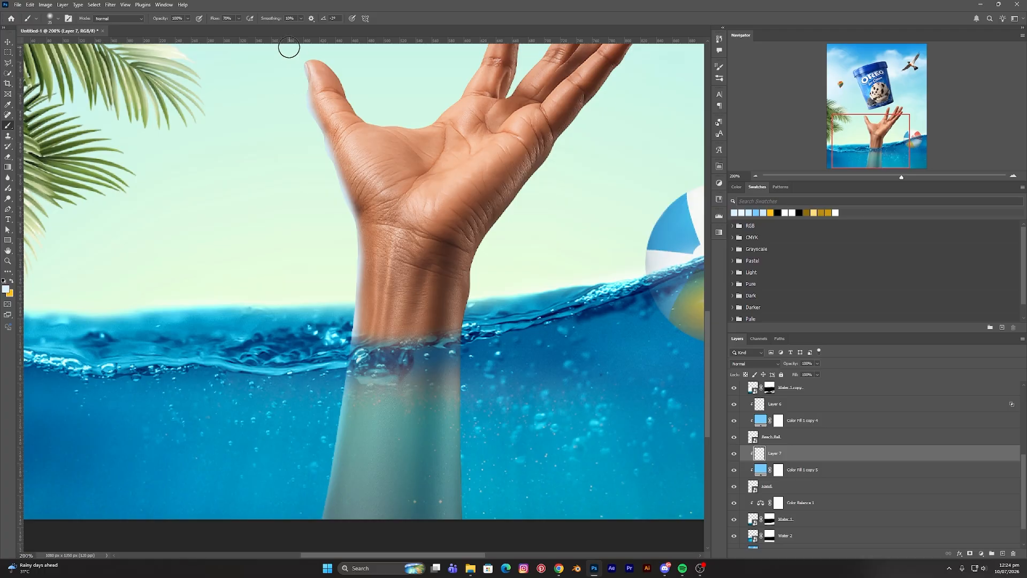
Paint highlights with a smaller Brush along the thumb's inner edge, the upper palm and both sides of the finger nearest the thumb
scroll(334, 229, up, 3)
key(bracketleft)
key(bracketleft)
key(bracketleft)
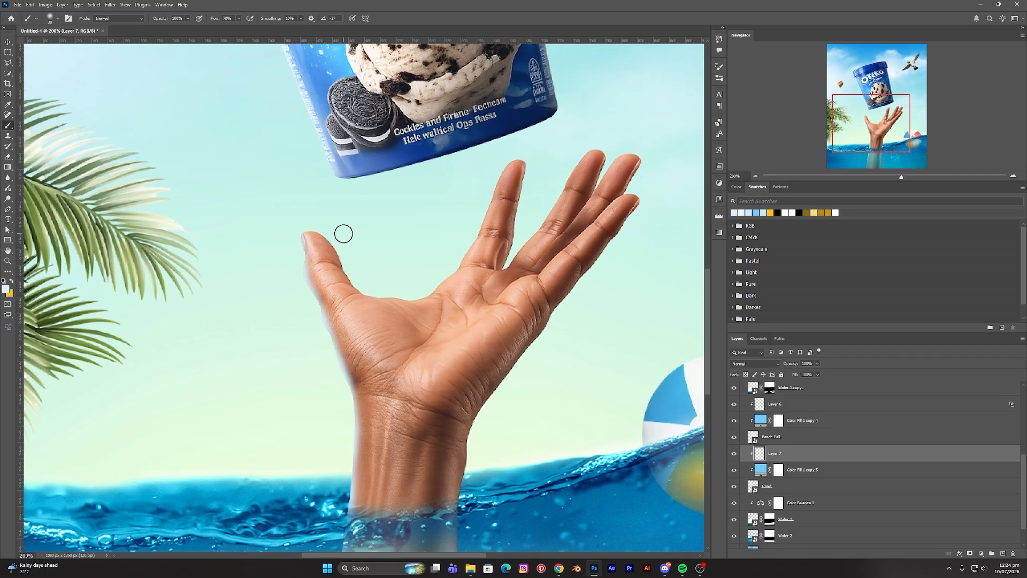
mouse_move(304, 223)
mouse_down()
mouse_move(363, 287)
mouse_move(426, 292)
mouse_move(458, 261)
mouse_move(503, 168)
mouse_move(573, 117)
mouse_move(497, 163)
mouse_move(474, 235)
mouse_move(451, 266)
mouse_up()
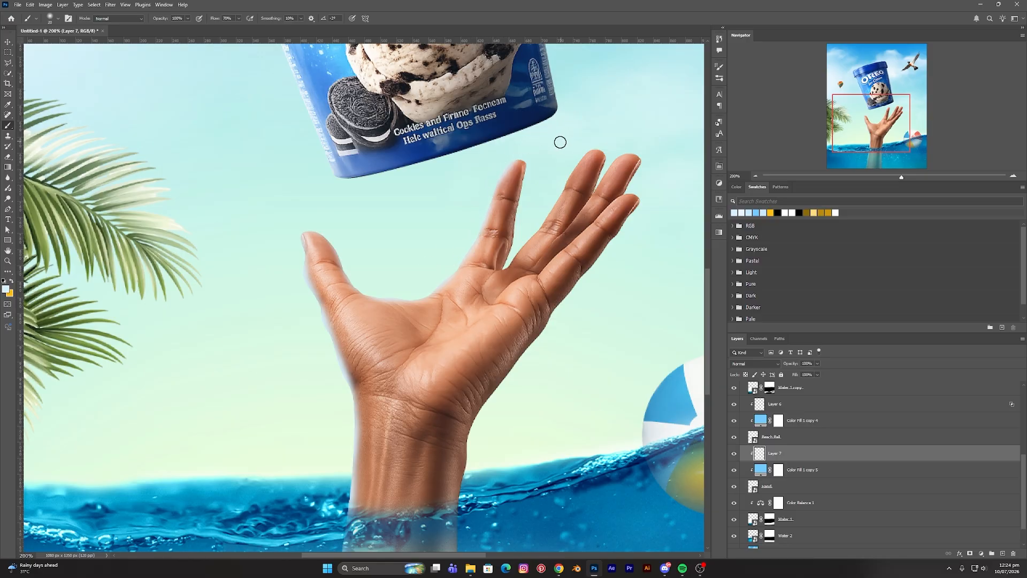
drag(534, 159, 518, 229)
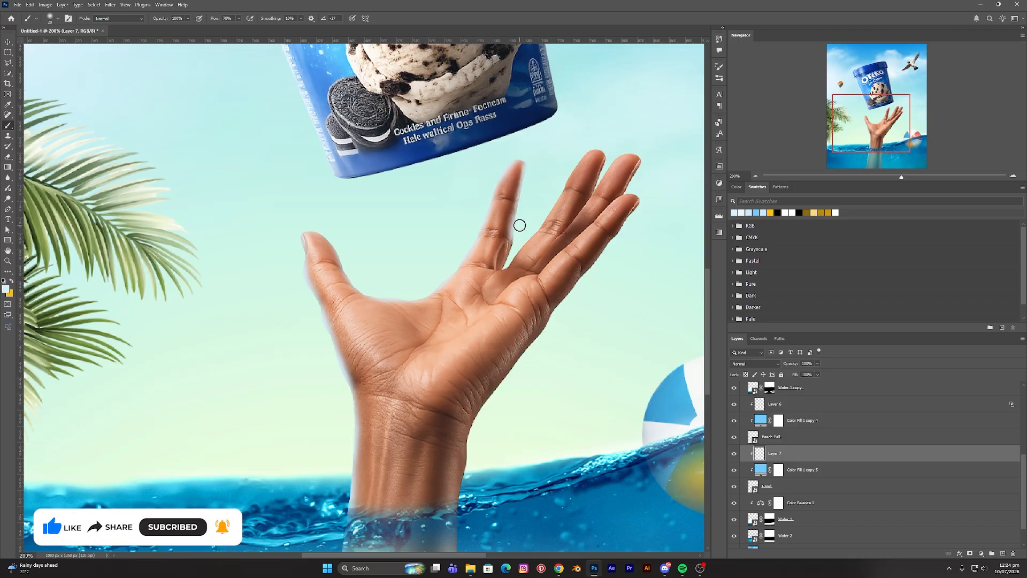
key(bracketleft)
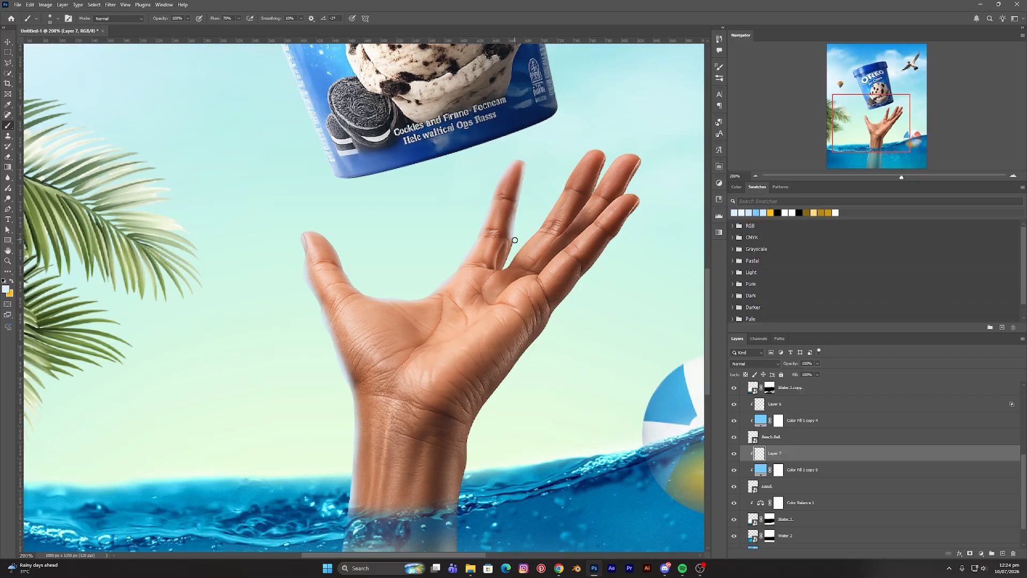
mouse_move(510, 257)
mouse_down()
mouse_move(506, 266)
mouse_move(523, 183)
mouse_up()
Paint highlights along the second finger's upper edge and into the gap beside the first finger, adjusting the Brush size
key(bracketright)
key(bracketright)
key(bracketright)
drag(594, 143, 531, 232)
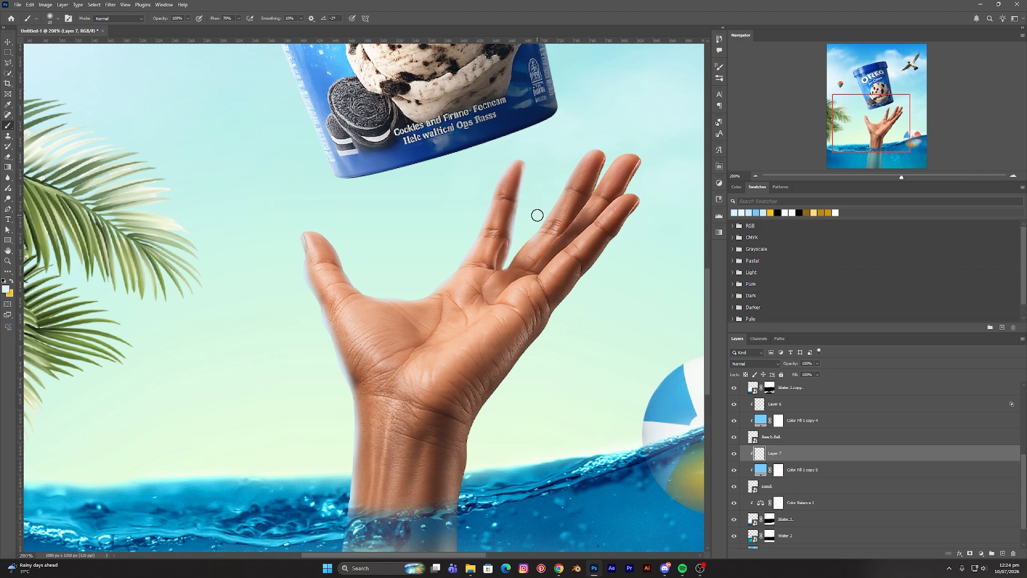
key(bracketleft)
key(bracketleft)
drag(525, 242, 517, 251)
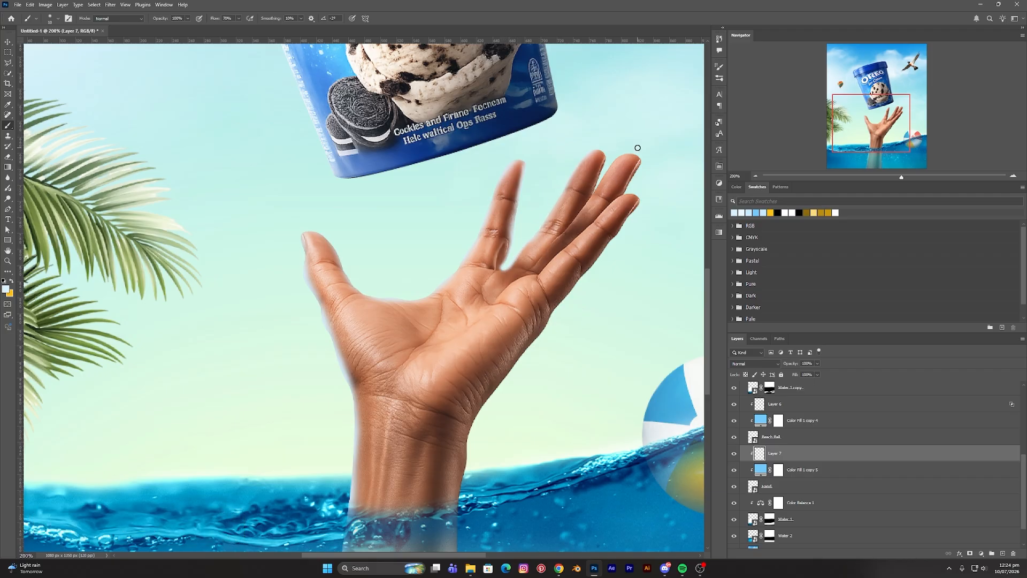
Undo the stray stroke between the fingers and paint highlights along the outer edges of the last two fingertips
key(bracketright)
key(bracketleft)
drag(606, 170, 590, 193)
key(ctrl+z)
key(bracketright)
drag(645, 158, 629, 189)
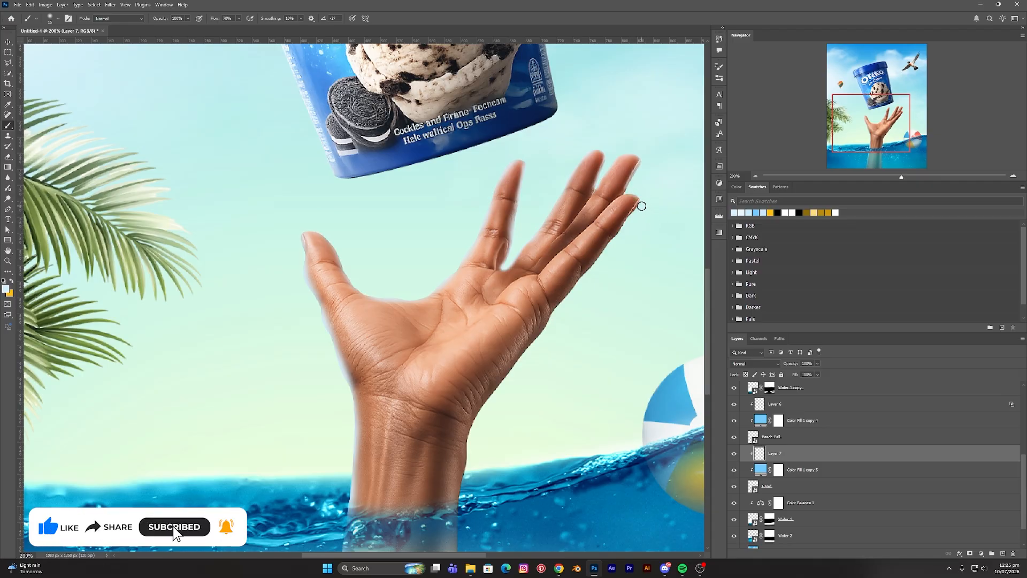
drag(635, 212, 597, 266)
Continue the highlight down the right edge of the palm, wrist and submerged forearm
scroll(603, 300, down, 3)
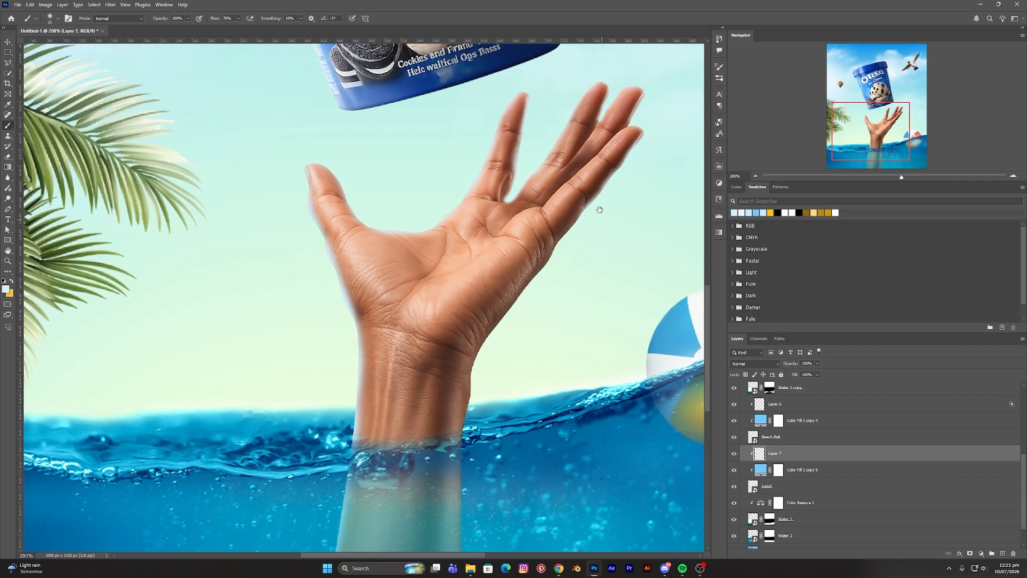
drag(574, 195, 547, 234)
drag(546, 280, 558, 202)
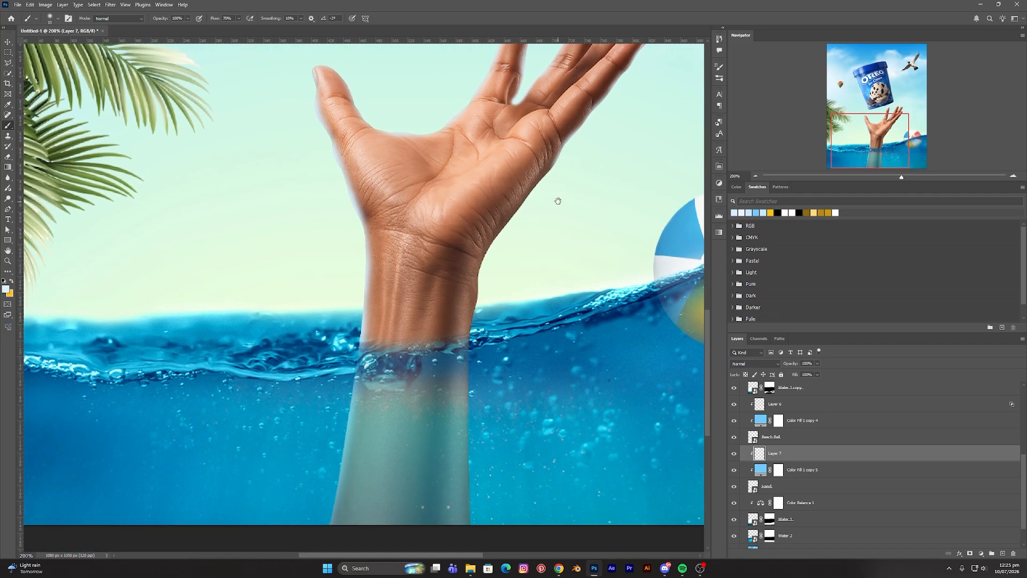
mouse_move(556, 165)
mouse_down()
mouse_move(484, 254)
mouse_move(484, 309)
mouse_up()
mouse_move(516, 271)
mouse_down()
mouse_move(504, 168)
mouse_move(473, 178)
mouse_move(461, 252)
mouse_up()
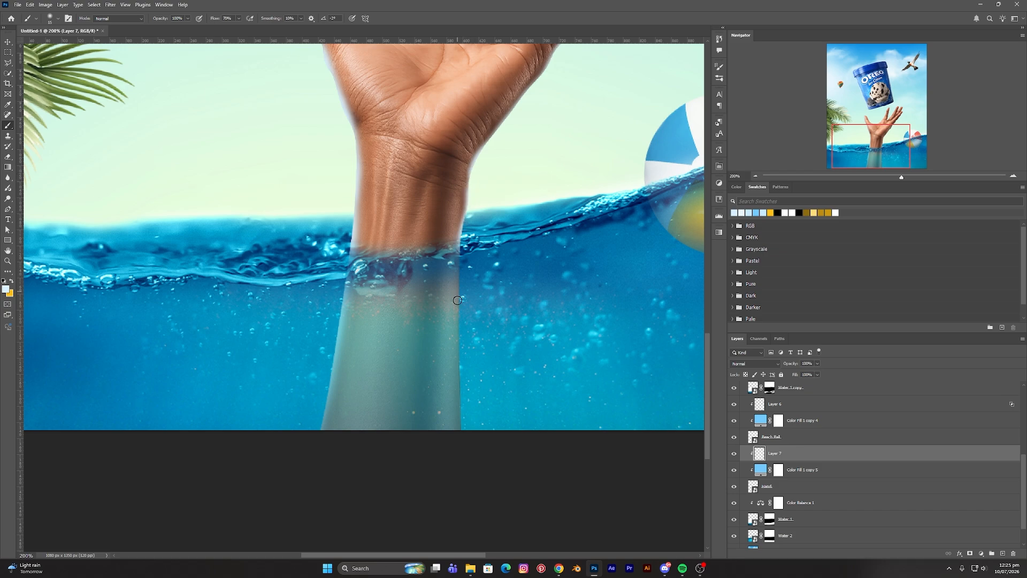
scroll(509, 179, up, 2)
scroll(512, 174, up, 1)
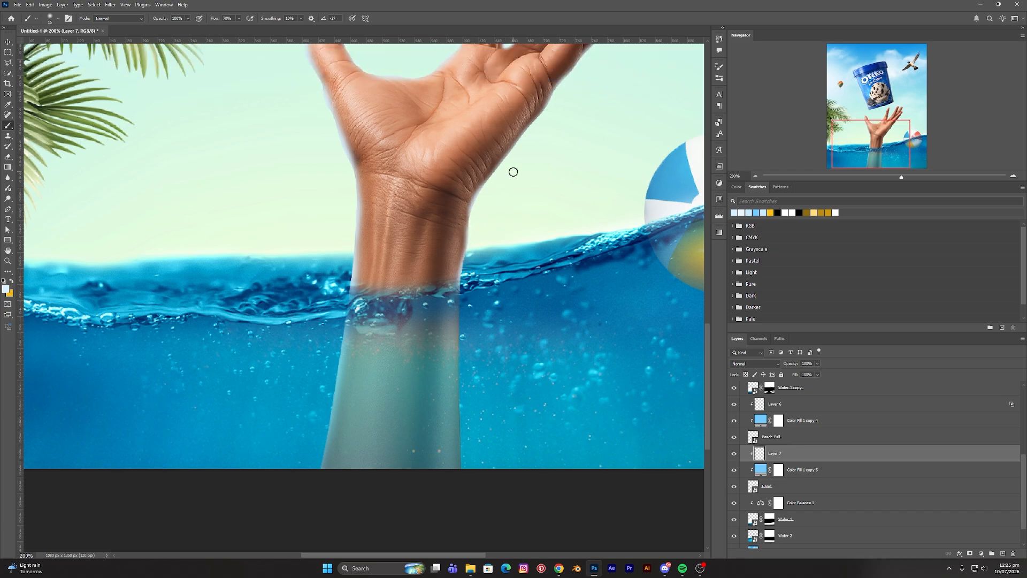
Set the hand highlight layer's blend mode to Screen
key(ctrl+minus)
key(ctrl+minus)
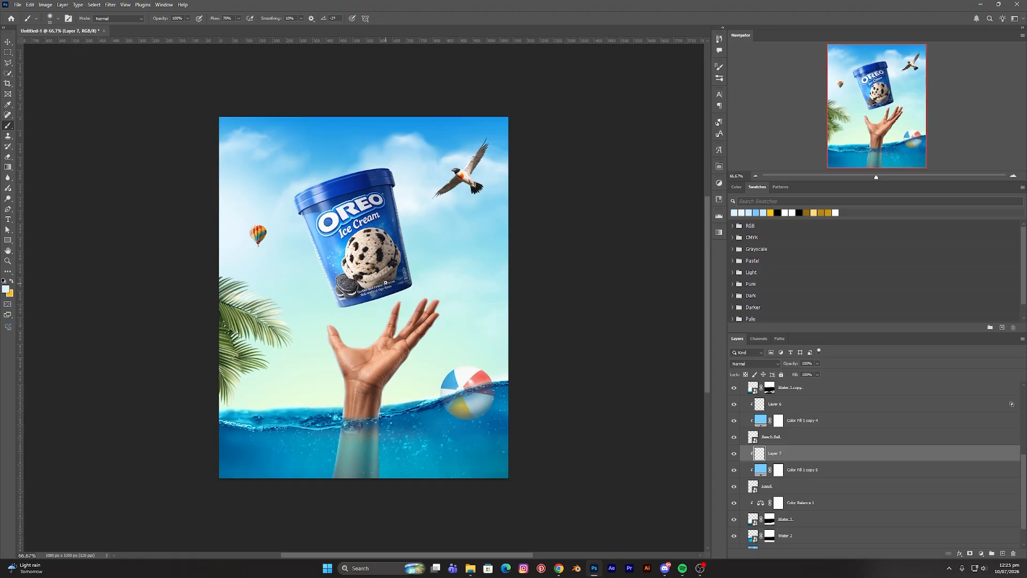
key(ctrl+plus)
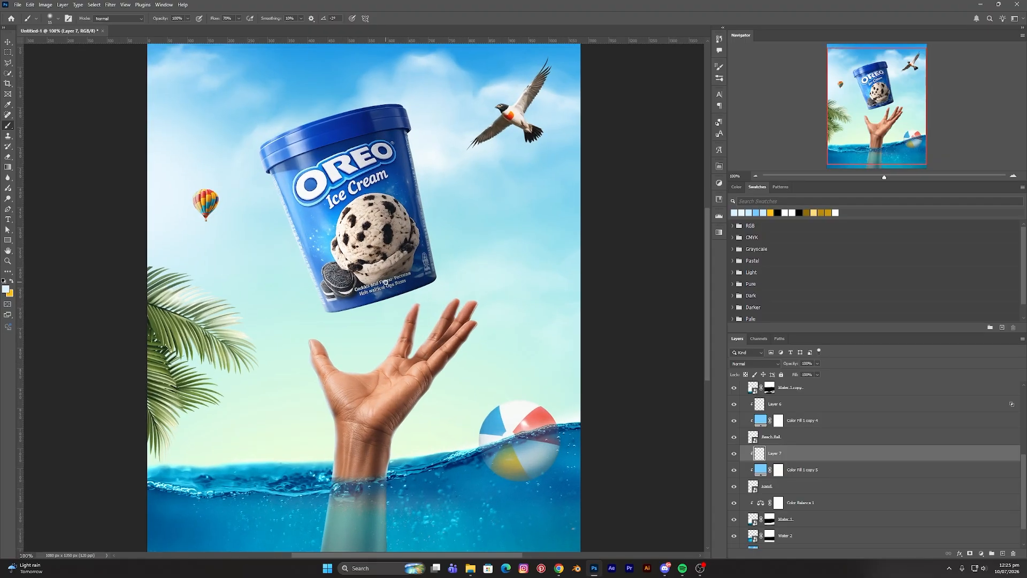
click(754, 366)
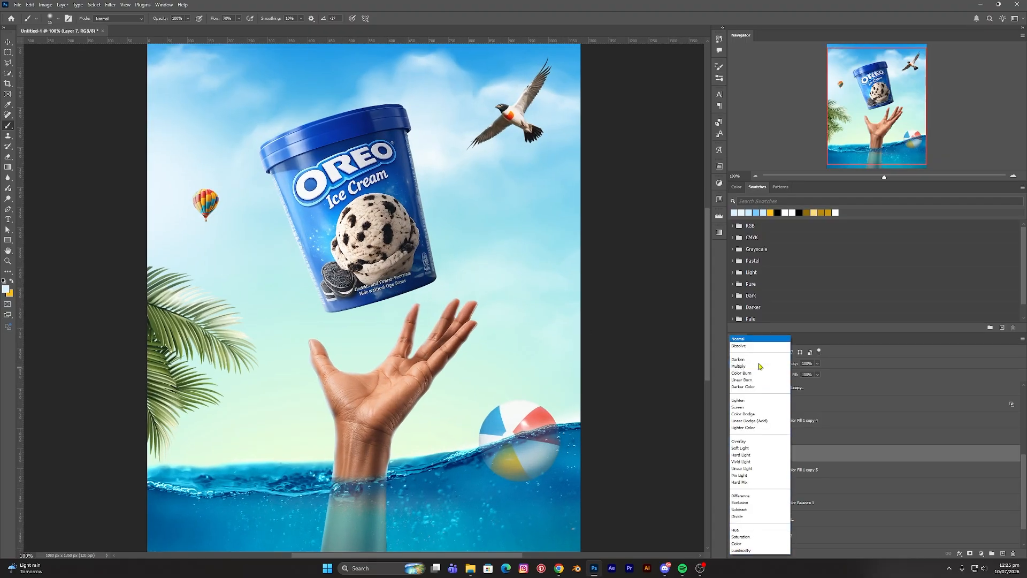
click(747, 408)
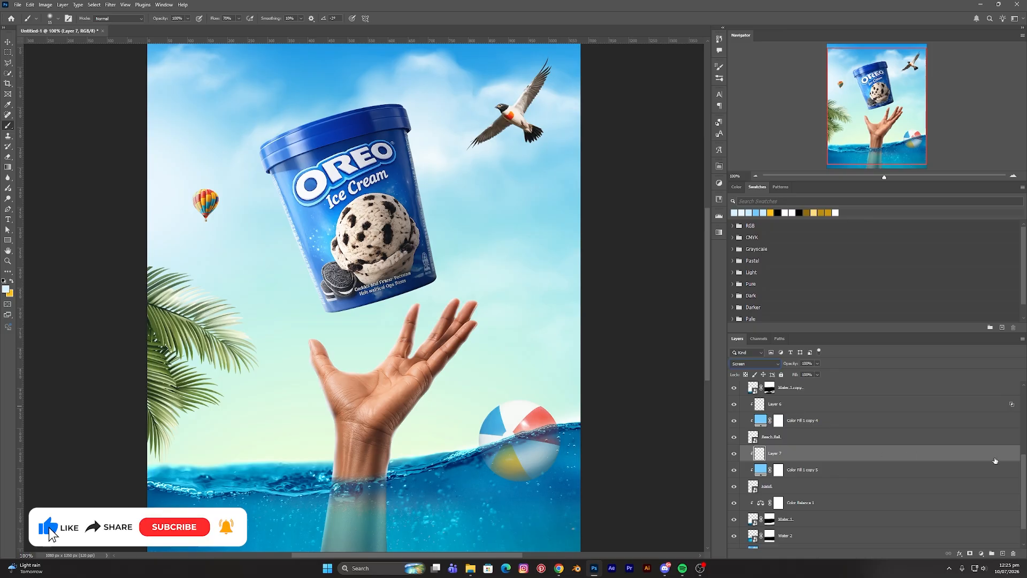
Split Layer 7's Underlying Layer black slider in Blend If to about 180 and apply the layer style
double_click(986, 455)
key(Escape)
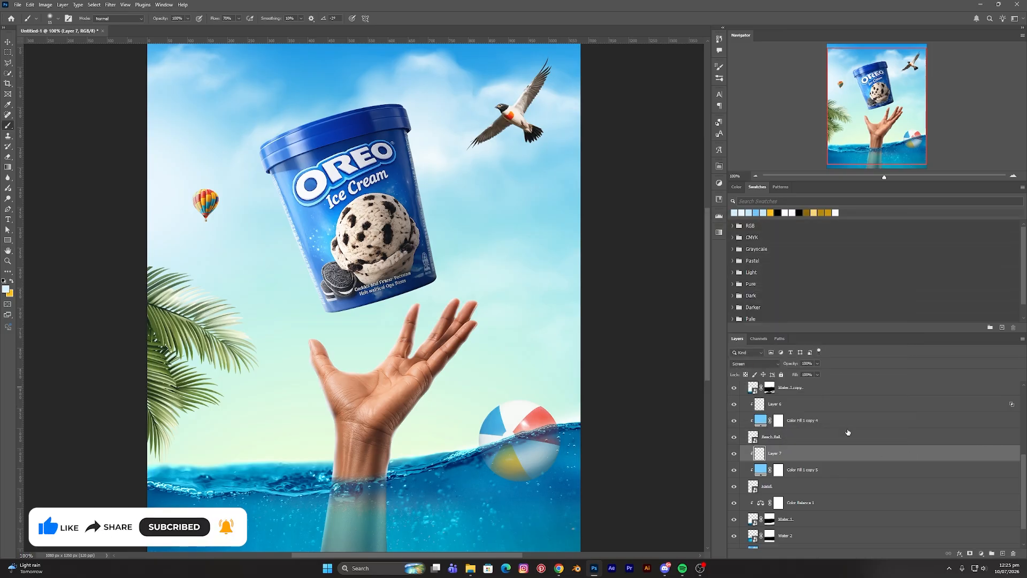
double_click(986, 460)
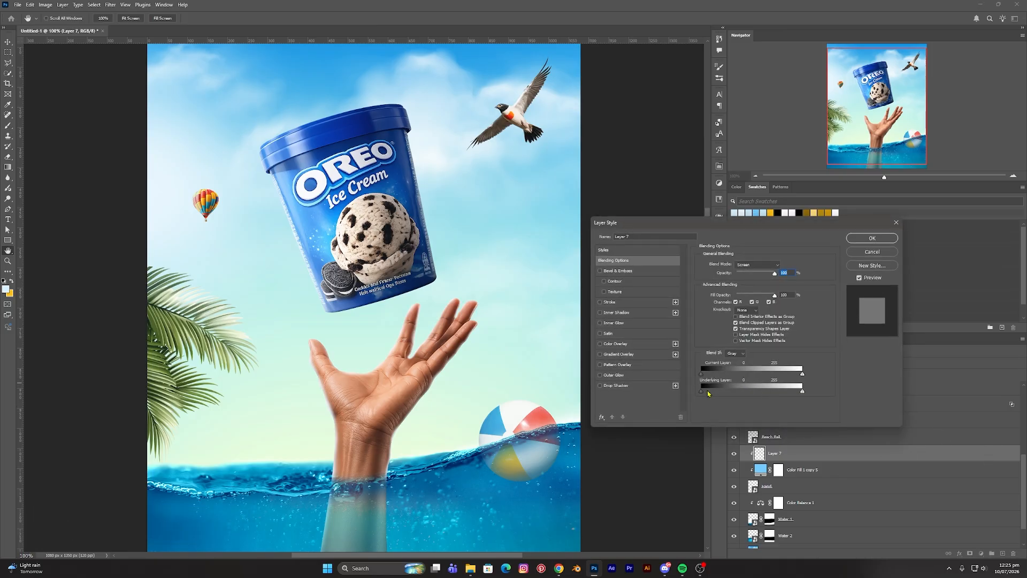
drag(716, 395, 773, 398)
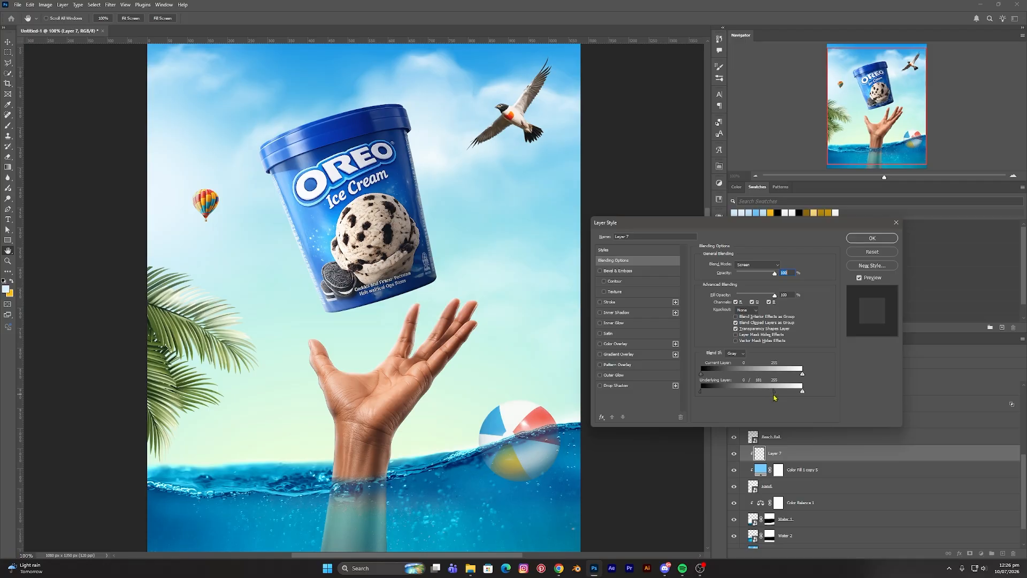
click(863, 235)
scroll(597, 368, down, 3)
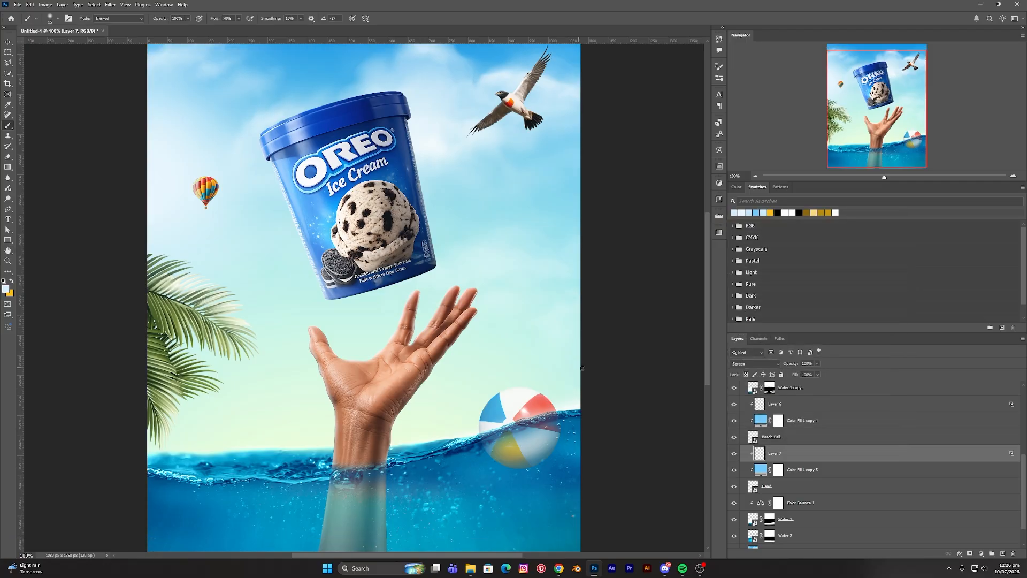
Compare the hand with Layer 7's highlights hidden and shown
click(735, 454)
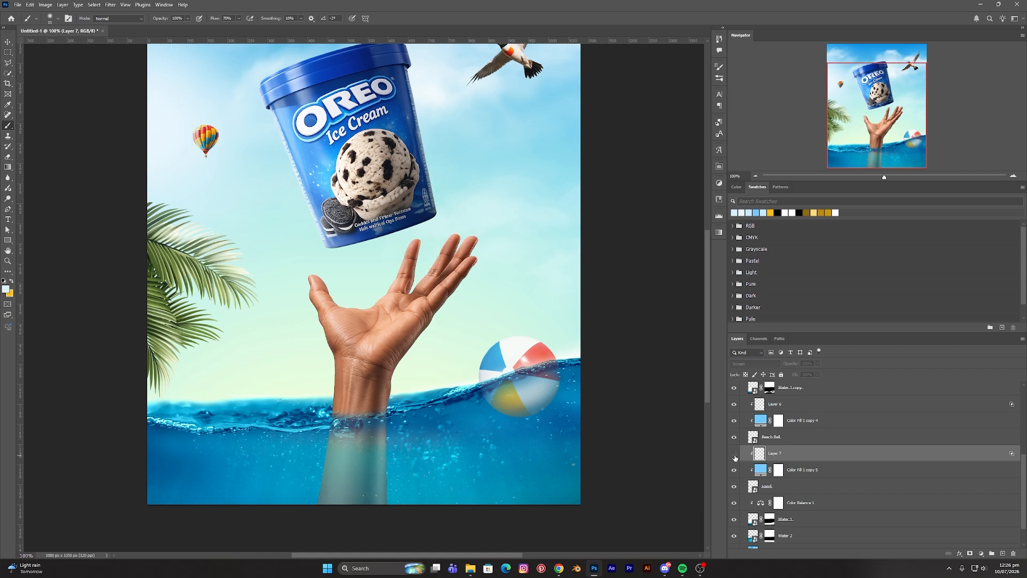
click(734, 453)
click(734, 454)
click(735, 456)
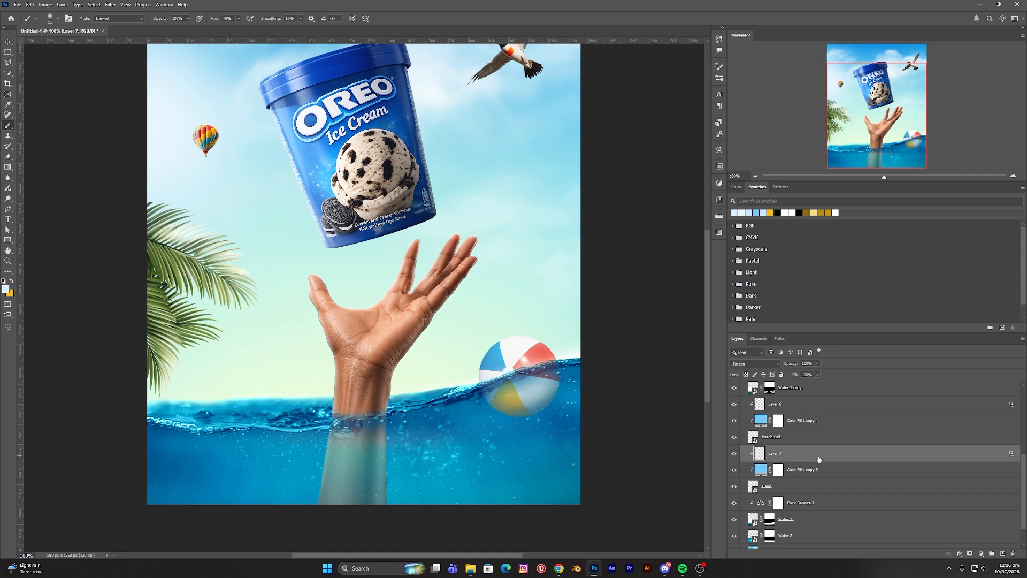
Lower Layer 7's fill to 80%
click(818, 374)
drag(819, 385, 818, 386)
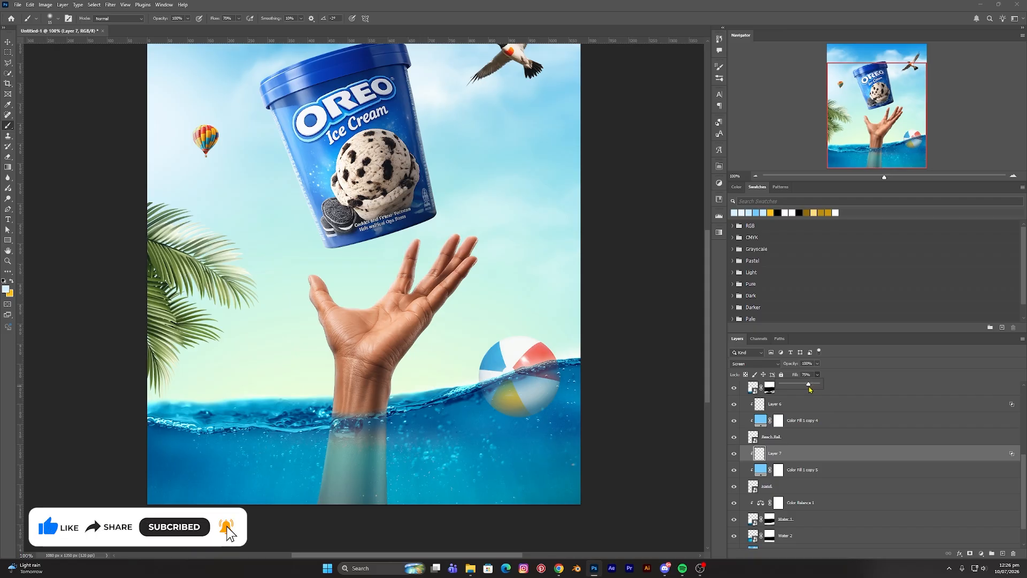
drag(809, 387, 809, 388)
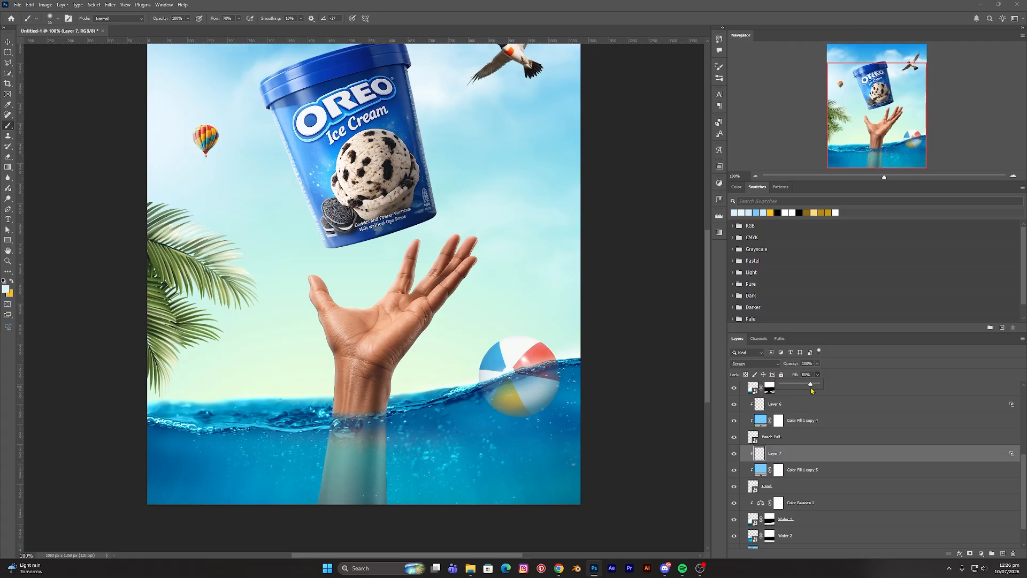
click(587, 381)
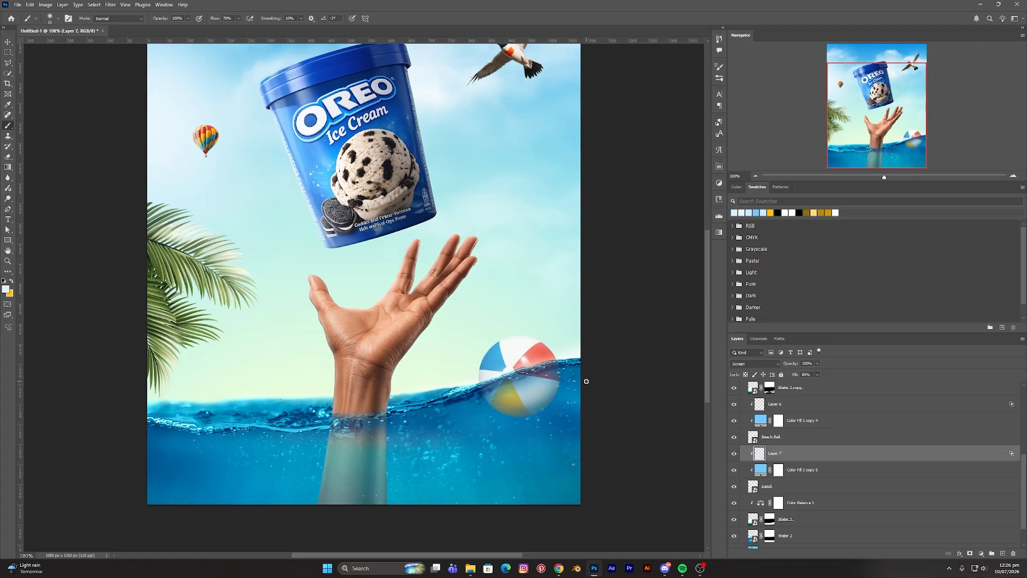
Deselect the layers and compare the whole composition with the hand's highlight layer hidden and shown
click(9, 43)
click(69, 121)
key(ctrl+minus)
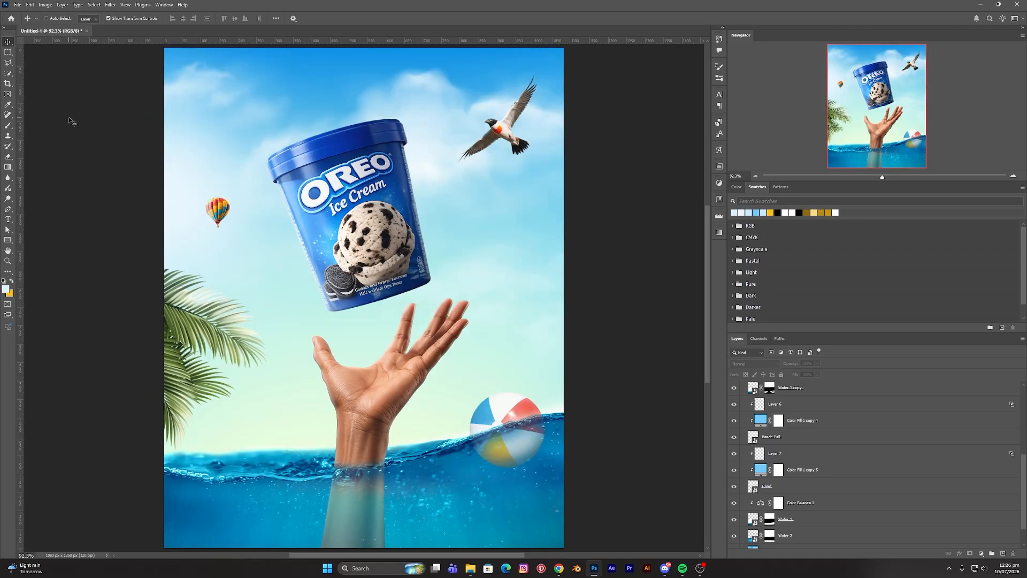
click(797, 474)
click(785, 486)
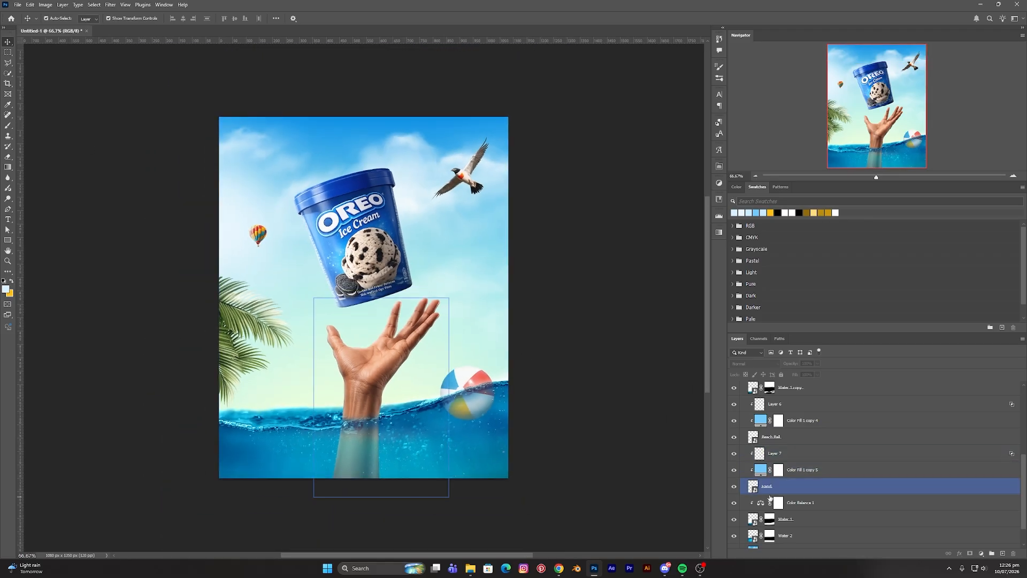
click(765, 502)
click(754, 470)
click(747, 455)
click(735, 454)
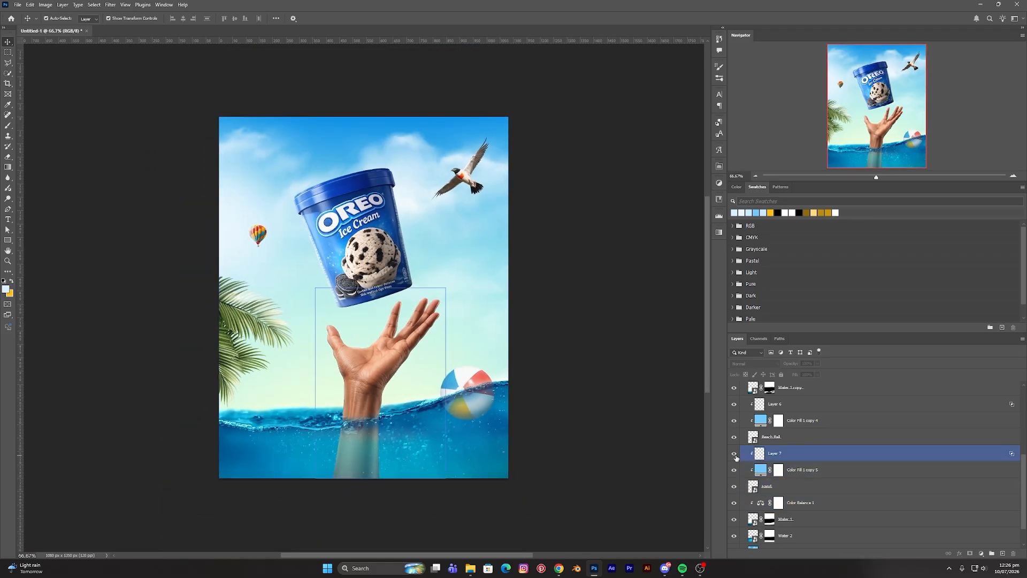
click(734, 454)
click(735, 454)
click(735, 453)
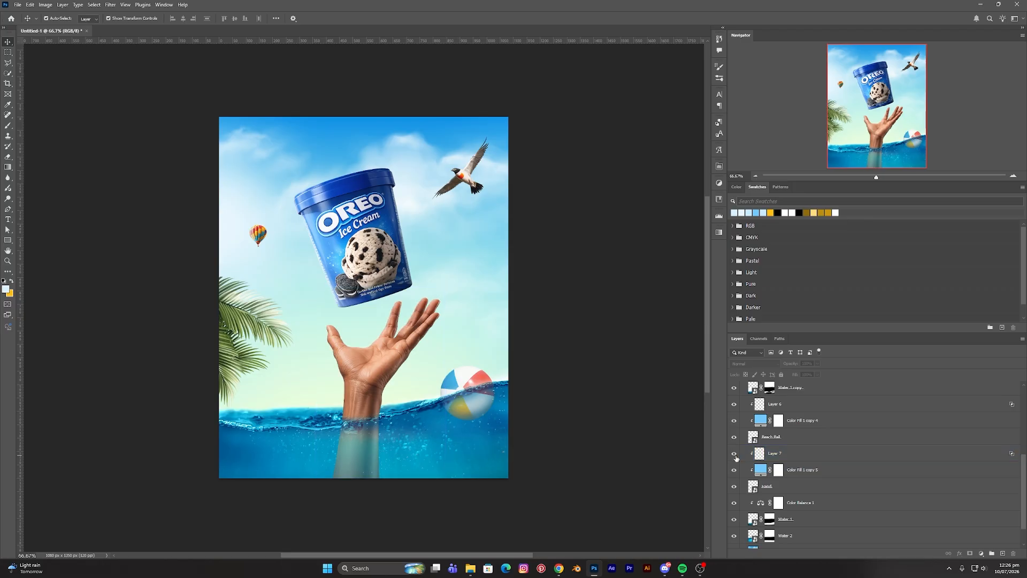
click(735, 453)
click(683, 416)
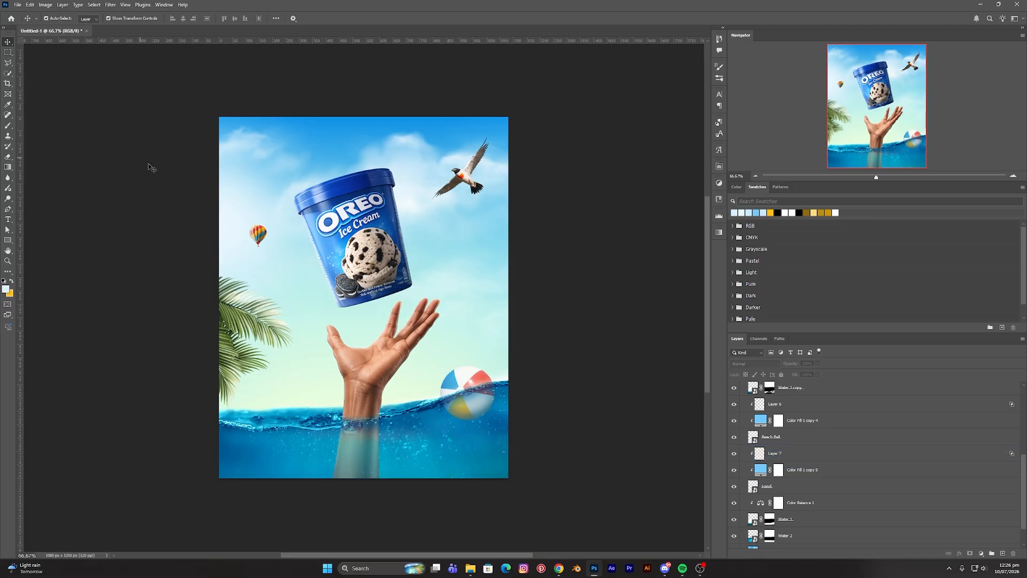
scroll(152, 167, up, 1)
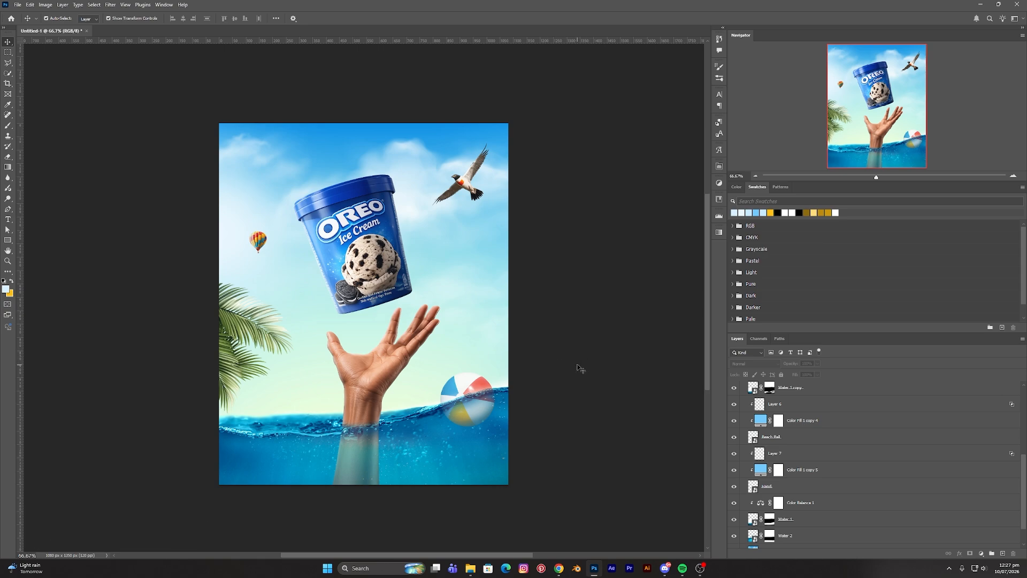
Add an Exposure adjustment above Layer 7, clip it to the hand and set its exposure to about -1.97
click(835, 454)
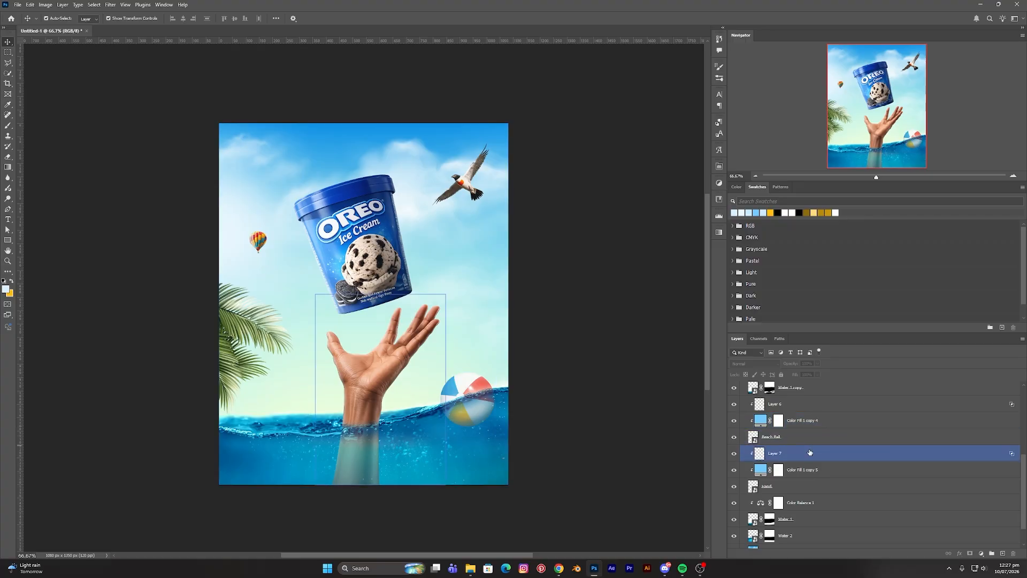
scroll(806, 448, down, 1)
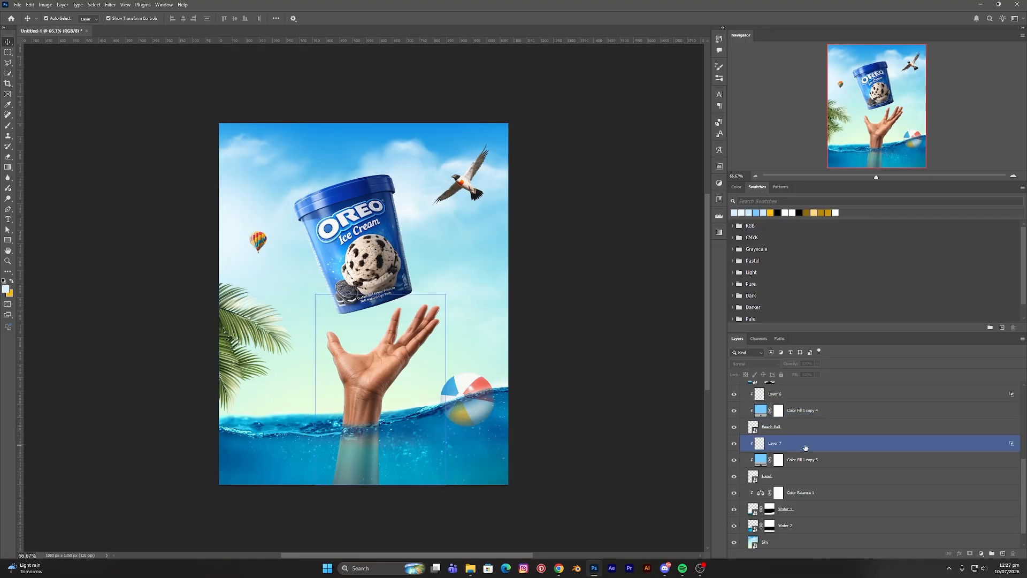
click(827, 458)
click(828, 479)
click(821, 447)
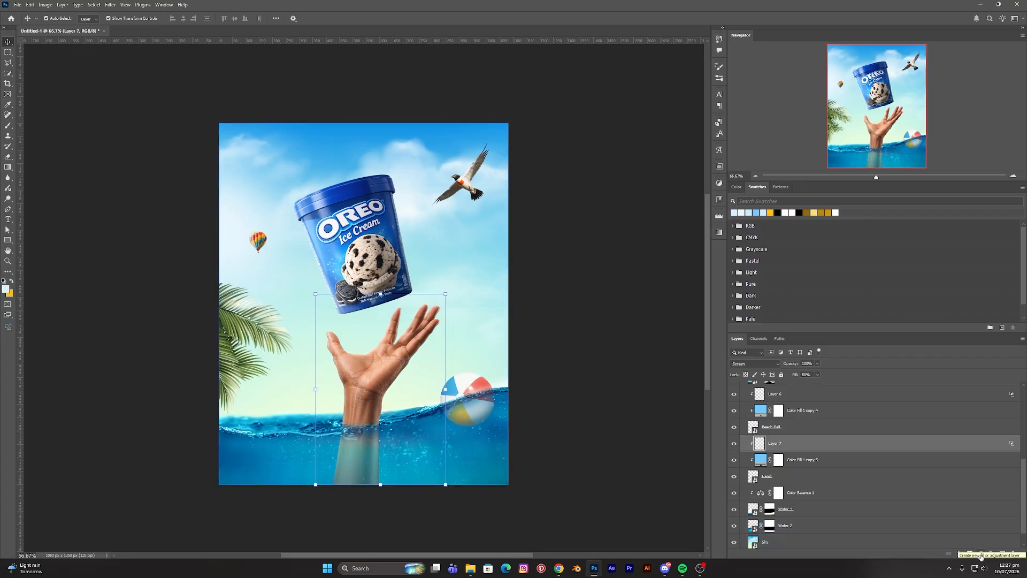
click(981, 557)
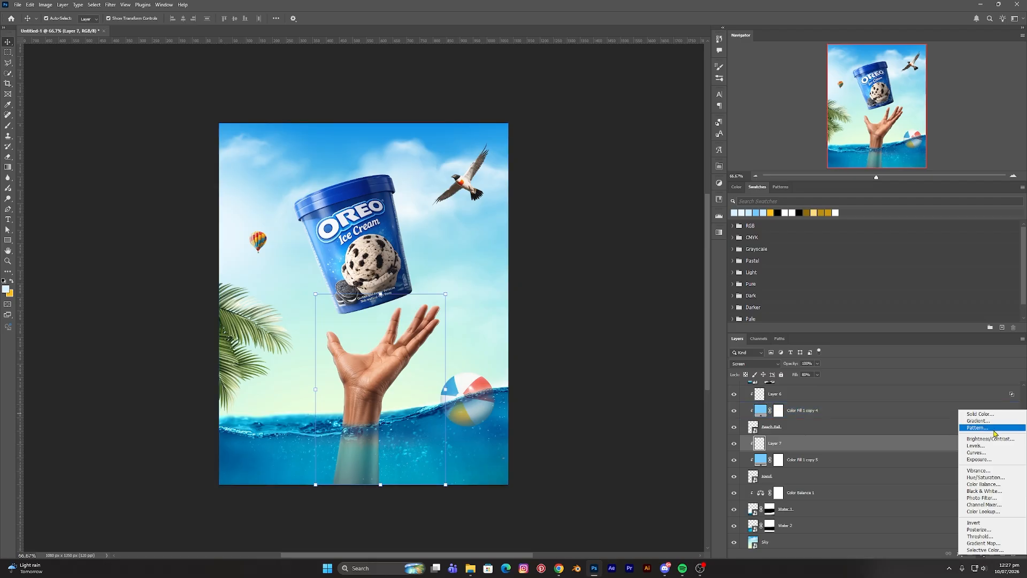
click(990, 463)
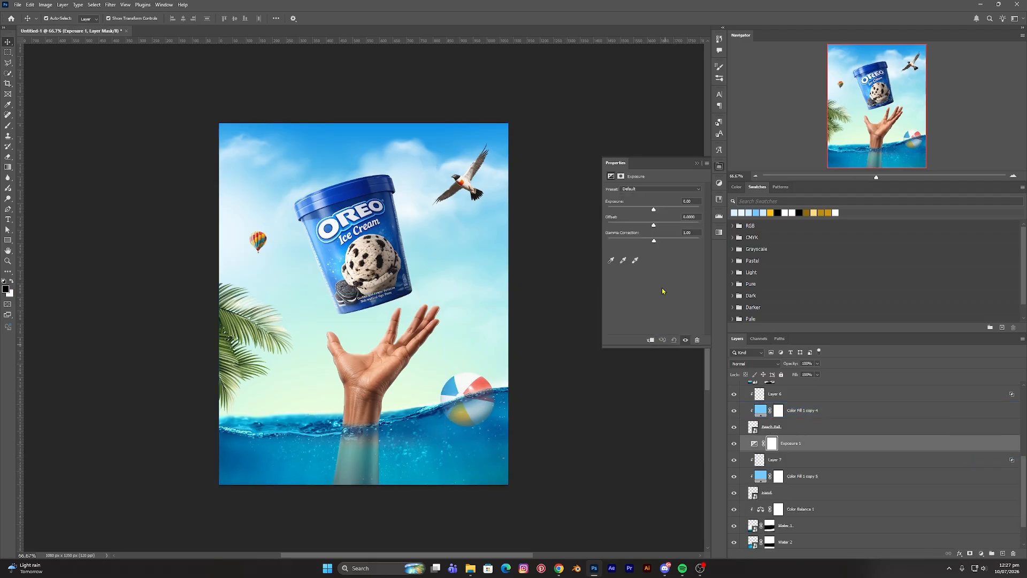
click(651, 340)
drag(654, 213, 634, 213)
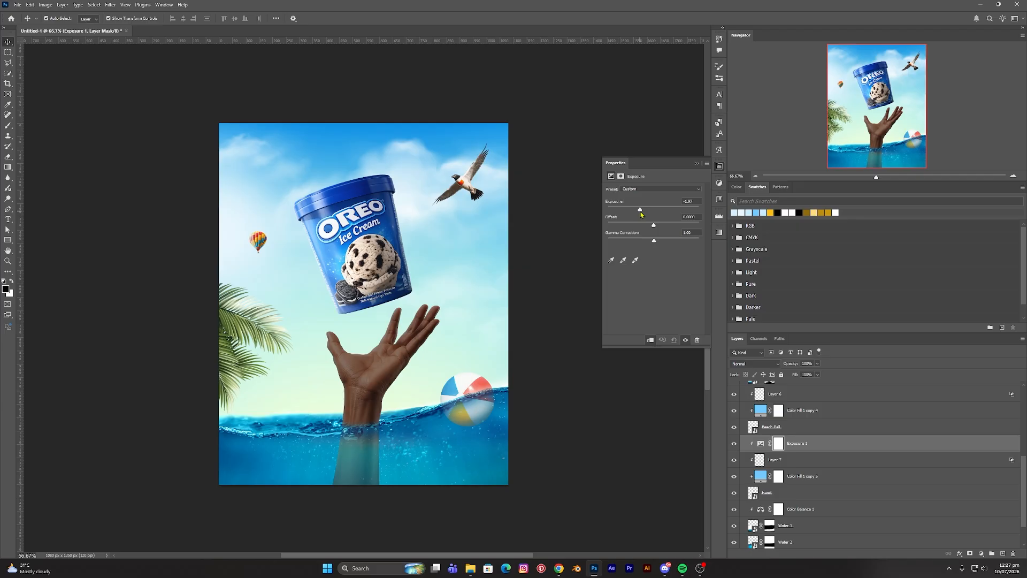
click(697, 163)
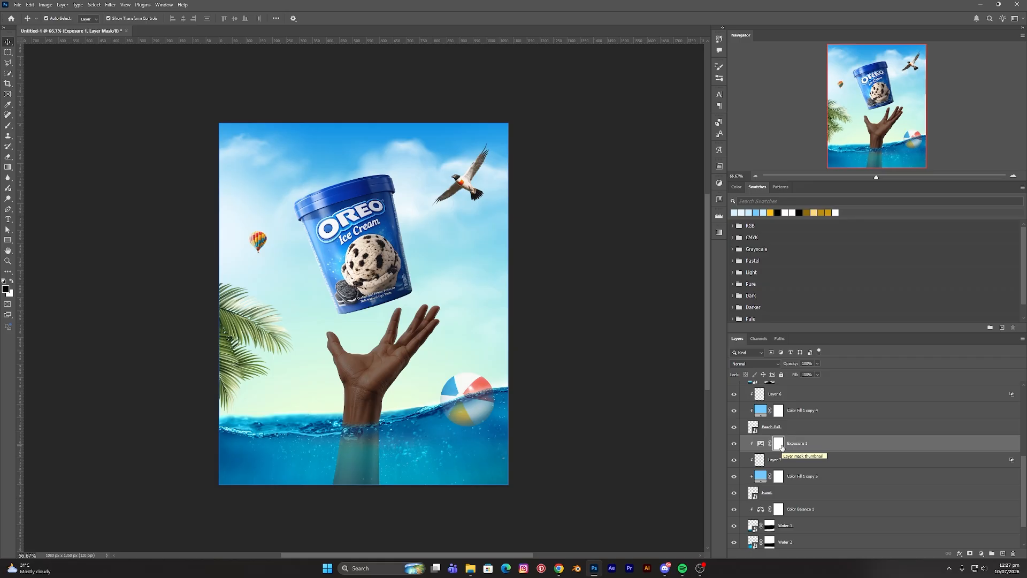
Invert the Exposure 1 layer mask to black
click(817, 458)
click(814, 445)
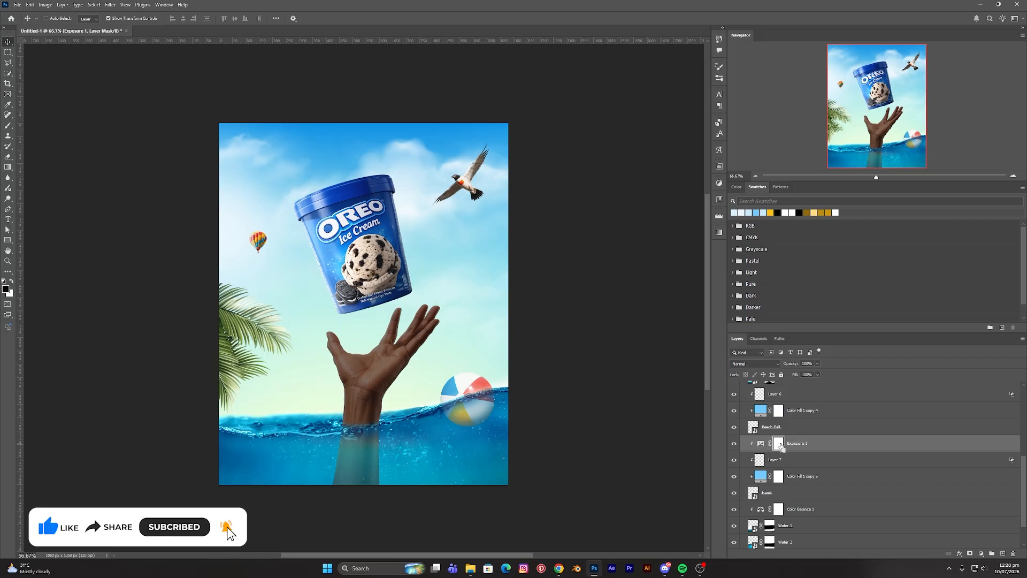
key(ctrl+i)
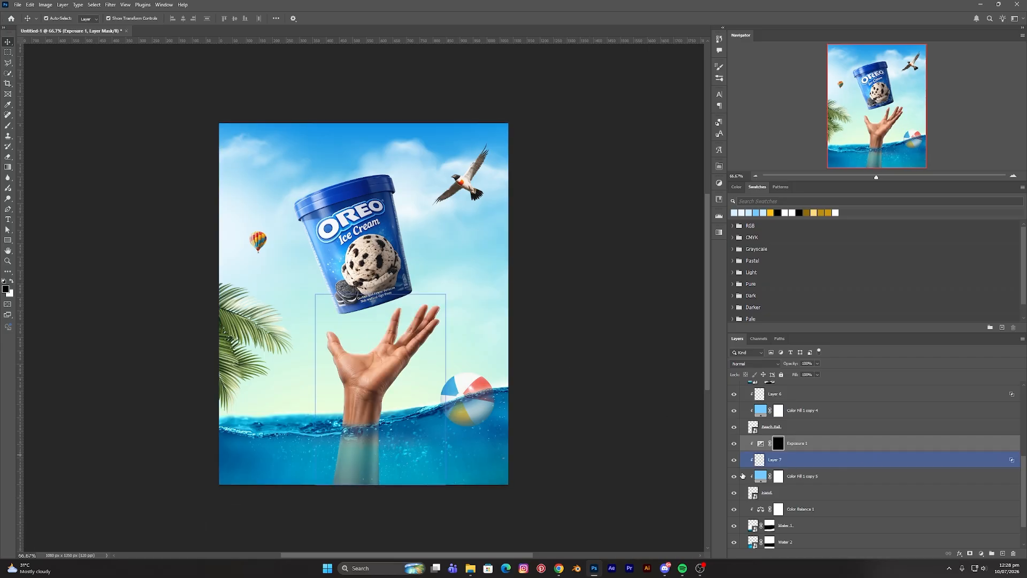
Paint white on the Exposure 1 mask with a resized brush to shade the finger bases and the lower parts of the fingers
key(b)
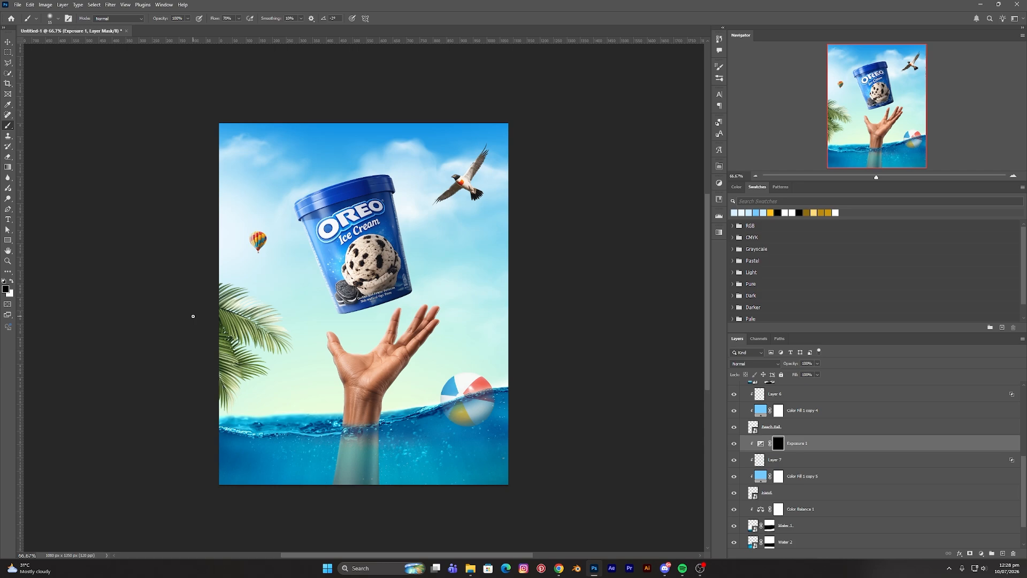
click(10, 282)
key(bracketright)
key(bracketright)
key(bracketright)
key(bracketright)
key(bracketright)
key(bracketright)
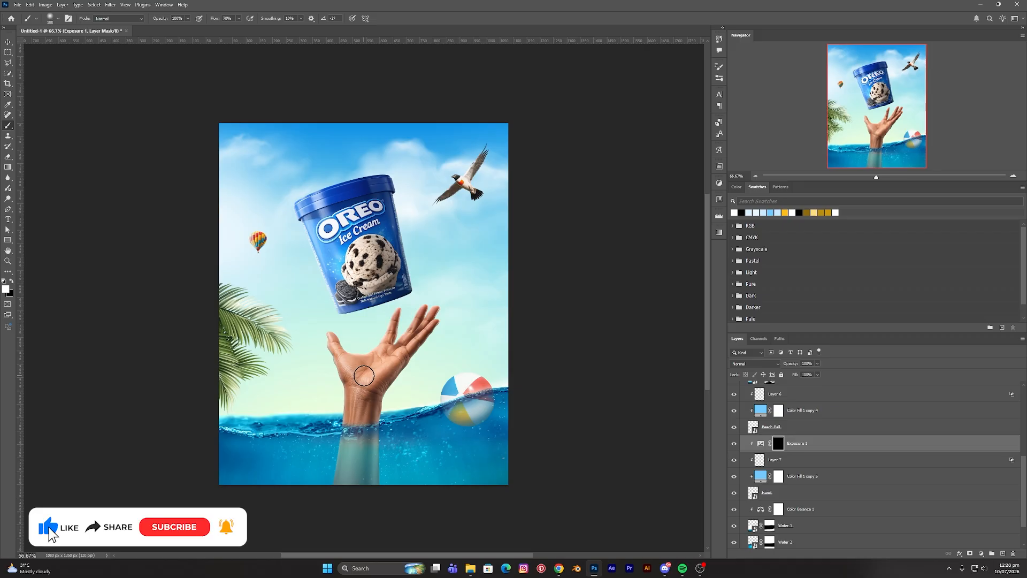
scroll(364, 376, up, 5)
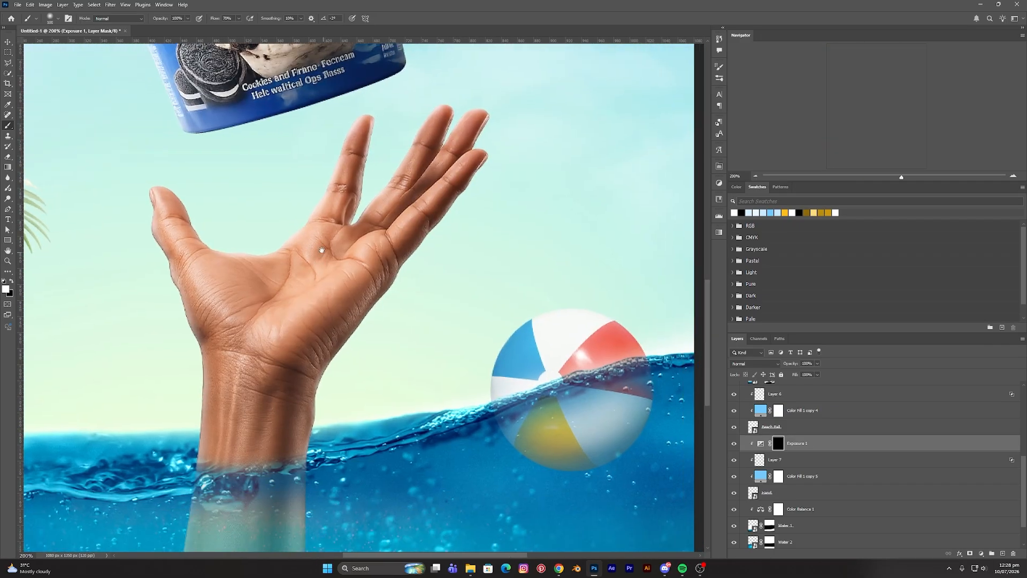
drag(322, 250, 356, 327)
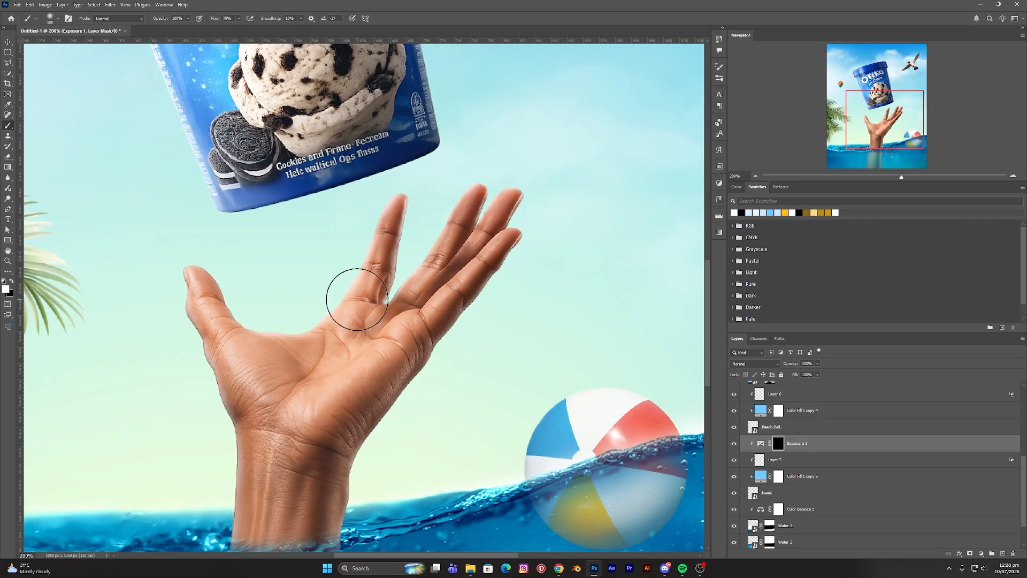
key(bracketleft)
key(bracketleft)
key(bracketleft)
key(bracketleft)
key(bracketleft)
mouse_move(359, 299)
mouse_down()
mouse_move(327, 305)
mouse_move(487, 288)
mouse_up()
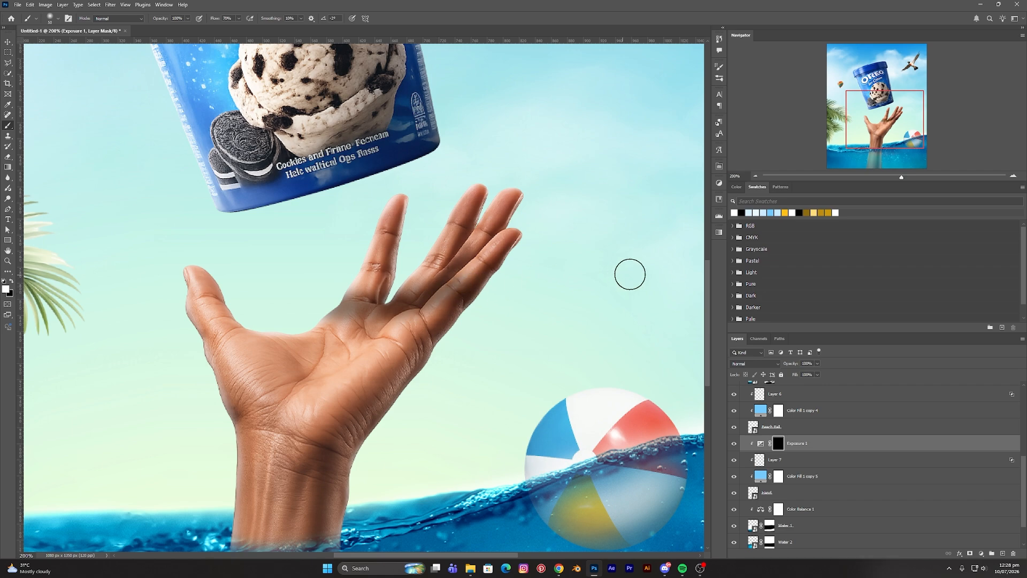
mouse_move(360, 304)
mouse_down()
mouse_move(335, 307)
mouse_move(467, 316)
mouse_up()
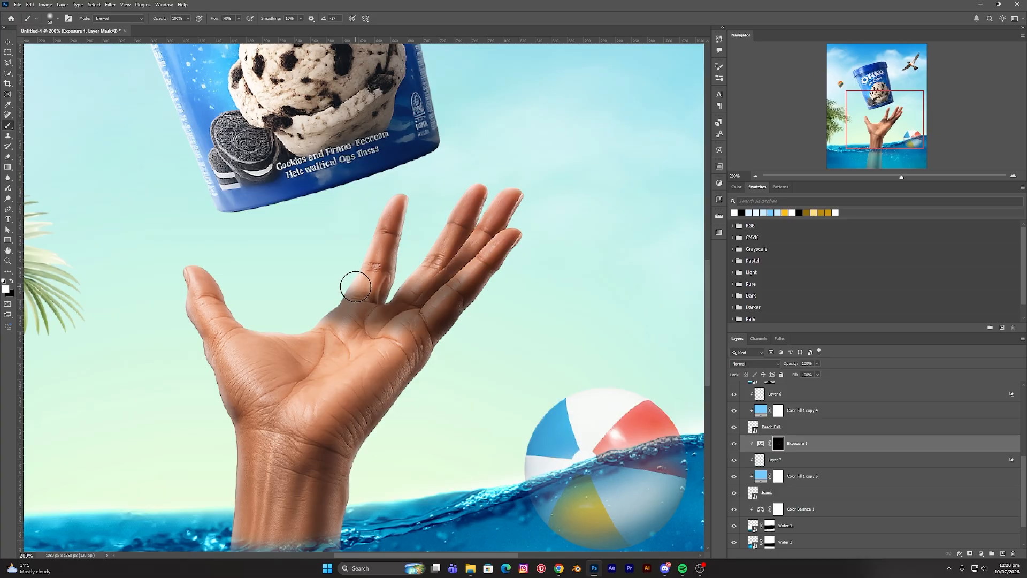
drag(355, 286, 506, 264)
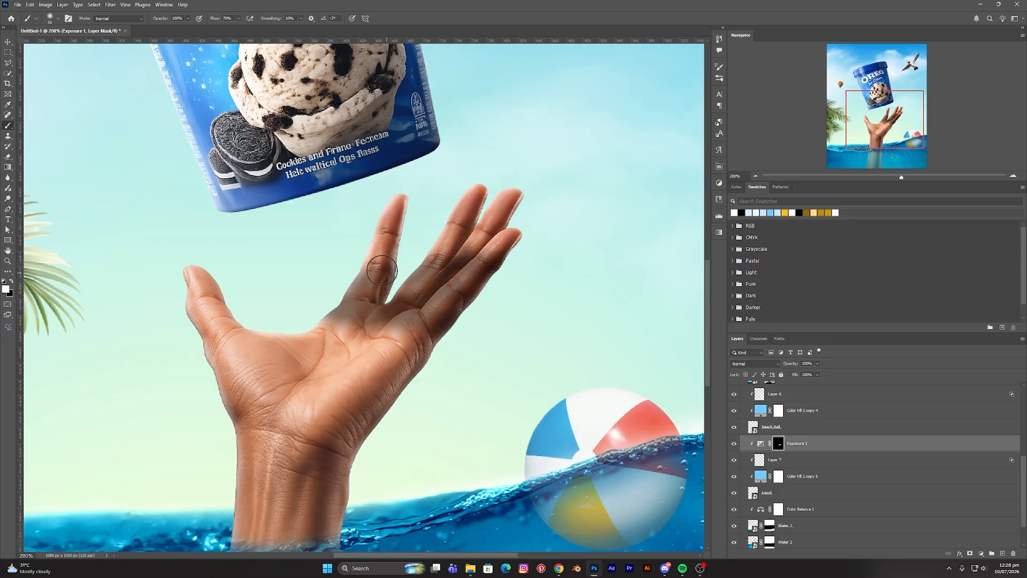
mouse_move(362, 266)
mouse_down()
mouse_move(462, 262)
mouse_move(407, 286)
mouse_move(364, 286)
mouse_up()
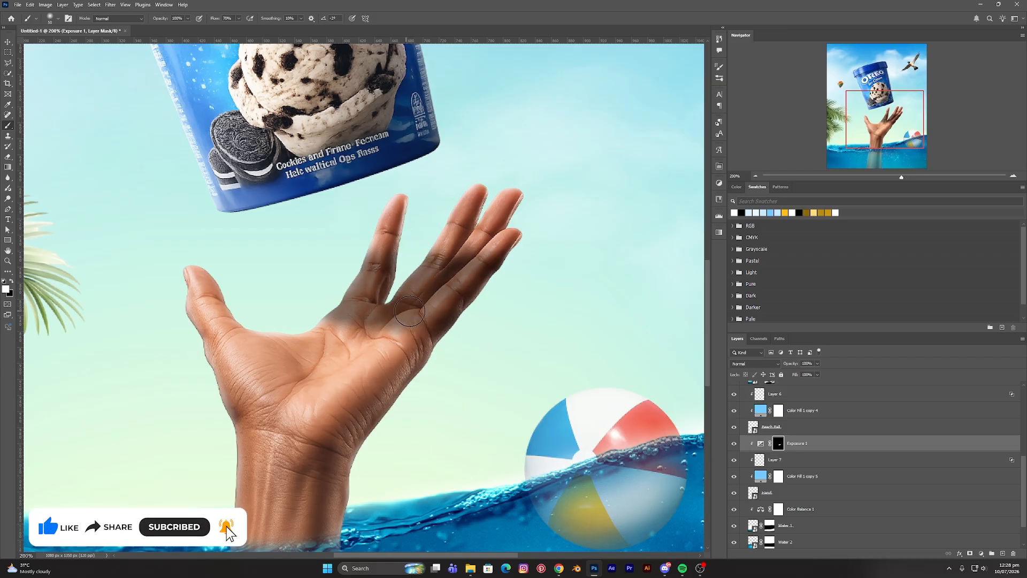
Lower the Exposure 1 adjustment's fill to about 55%
click(761, 443)
click(817, 375)
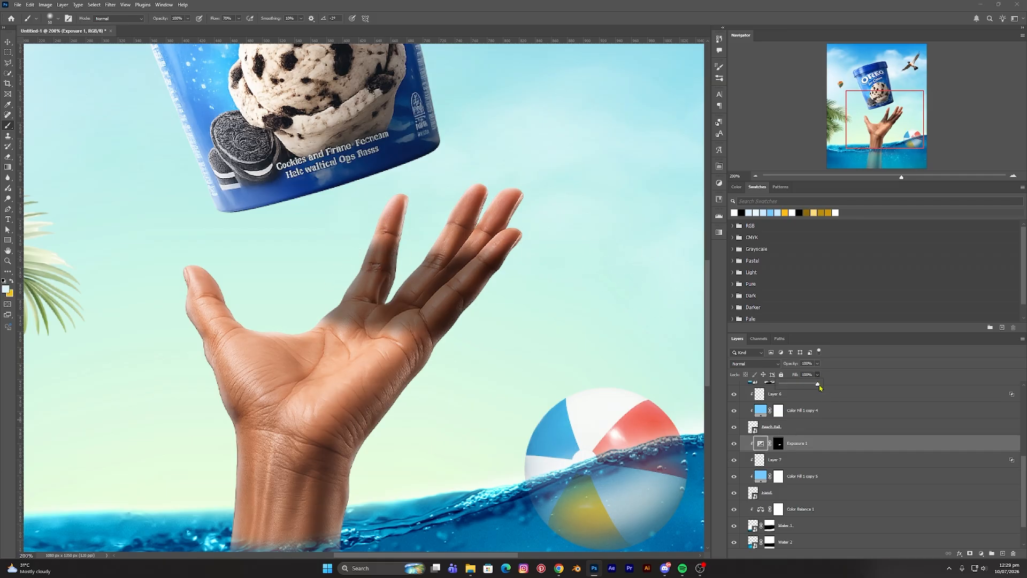
drag(817, 385, 817, 386)
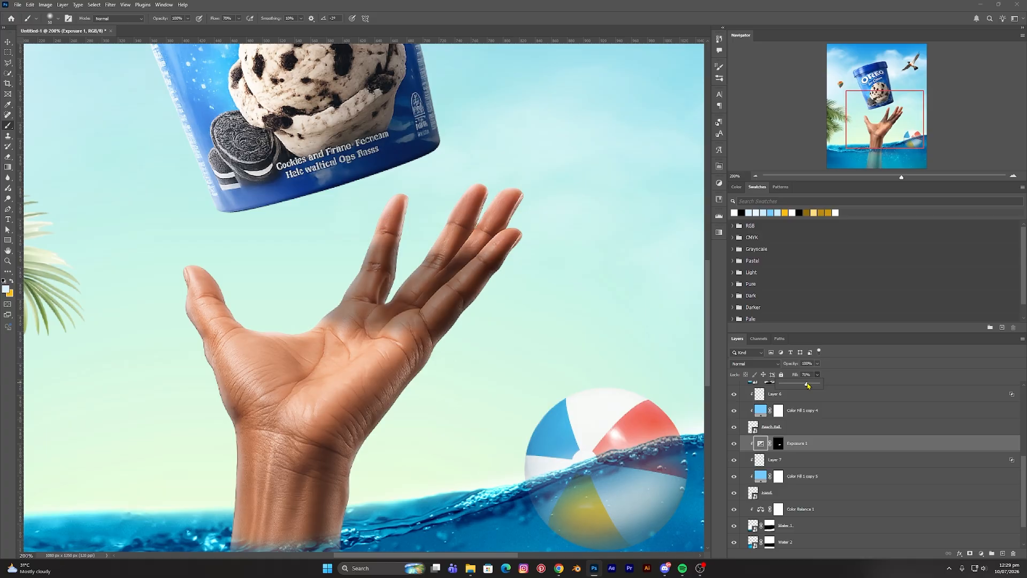
drag(806, 385, 803, 385)
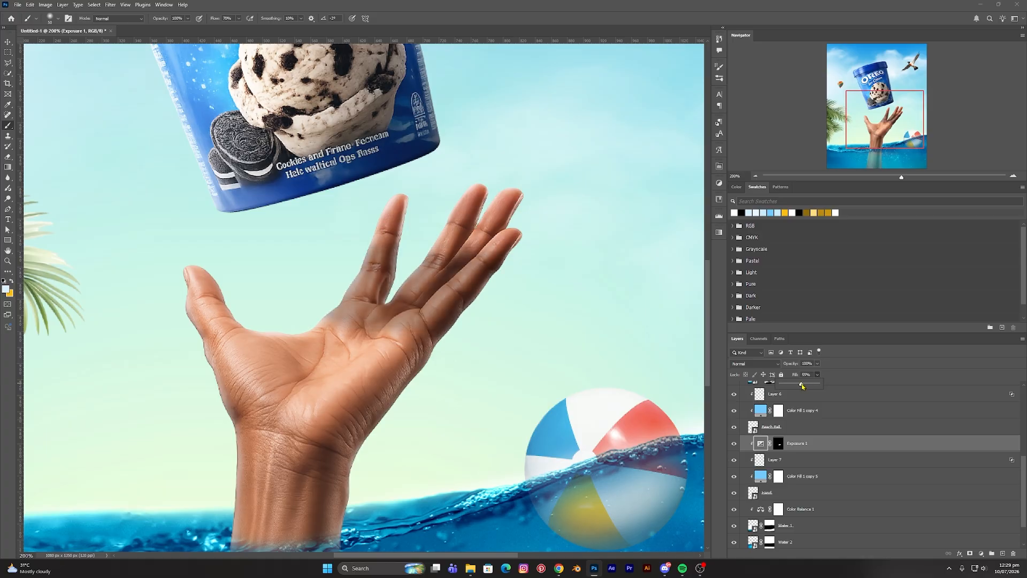
click(559, 330)
Paint more white on the Exposure 1 mask across the upper palm below the fingers to extend the shadow
click(7, 43)
click(783, 458)
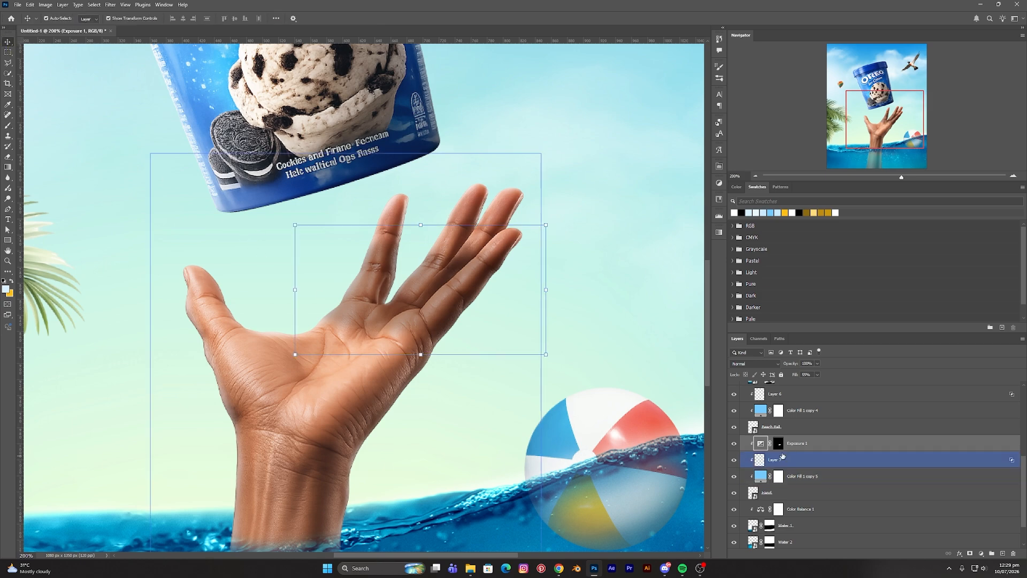
click(779, 443)
key(b)
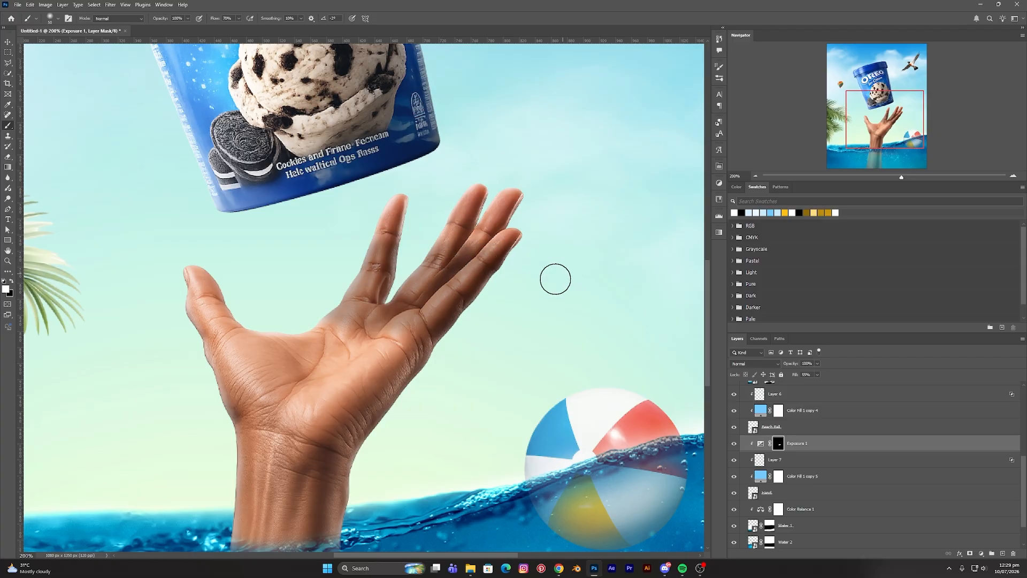
drag(338, 310, 450, 329)
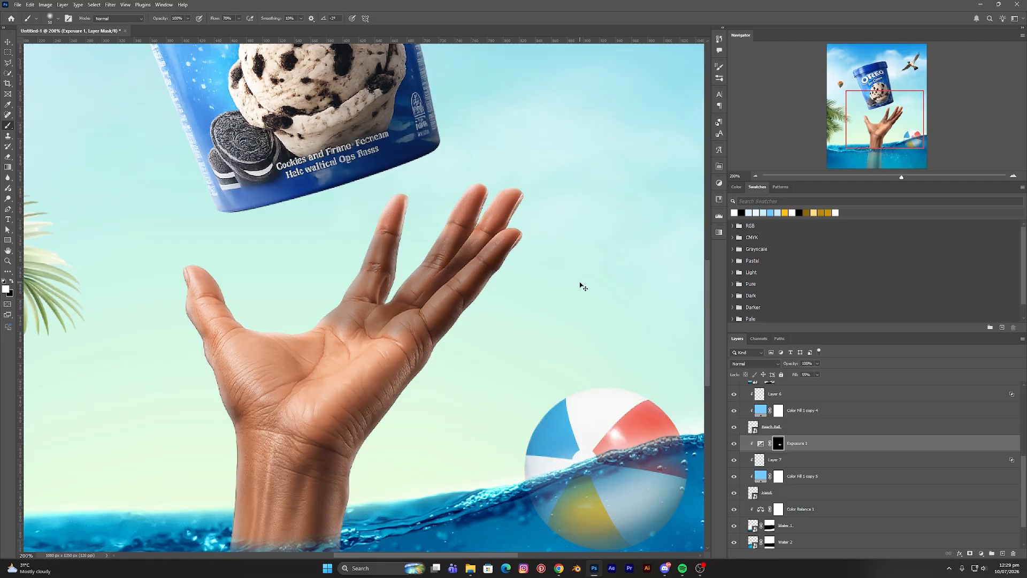
key(ctrl+0)
key(ctrl+minus)
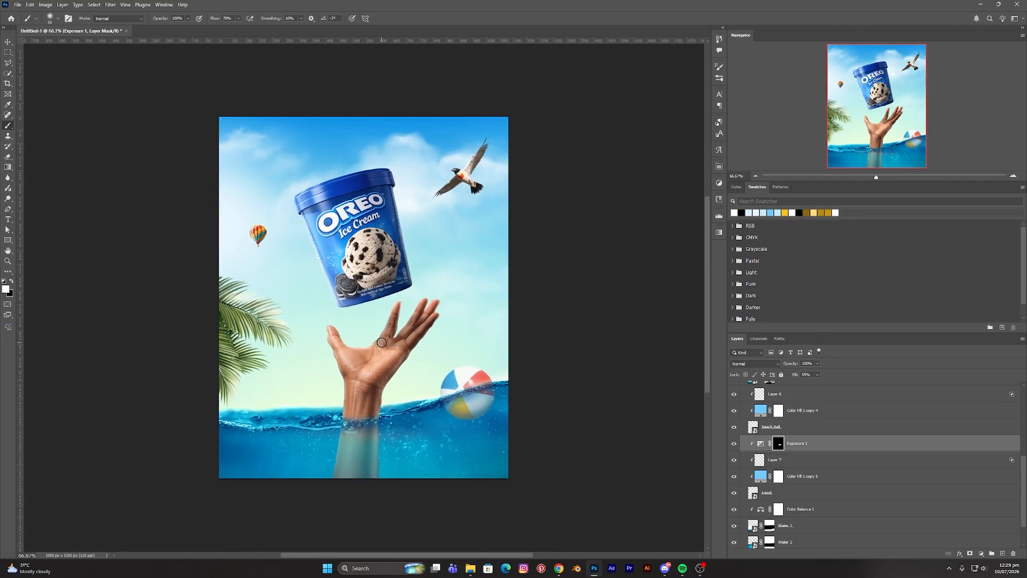
Compare the hand with and without the Exposure 1 shadow, then deselect the layer
key(bracketright)
key(bracketright)
click(734, 444)
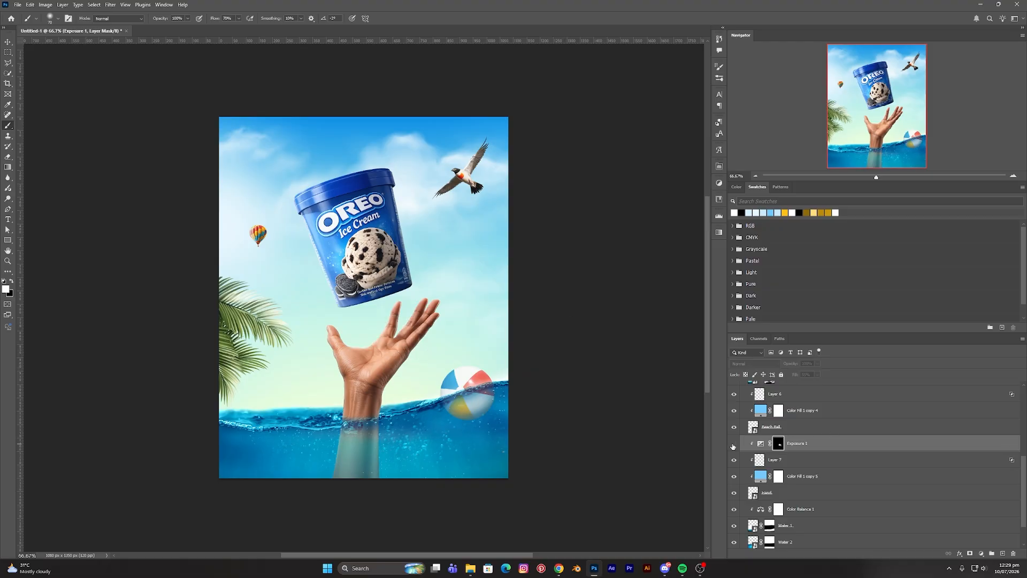
click(734, 444)
click(734, 444)
click(733, 444)
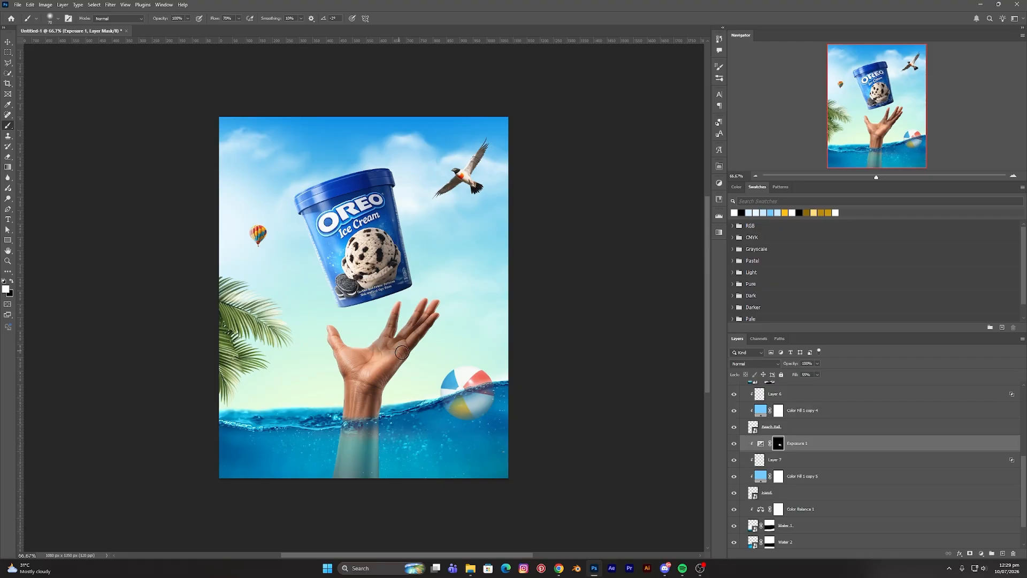
click(8, 42)
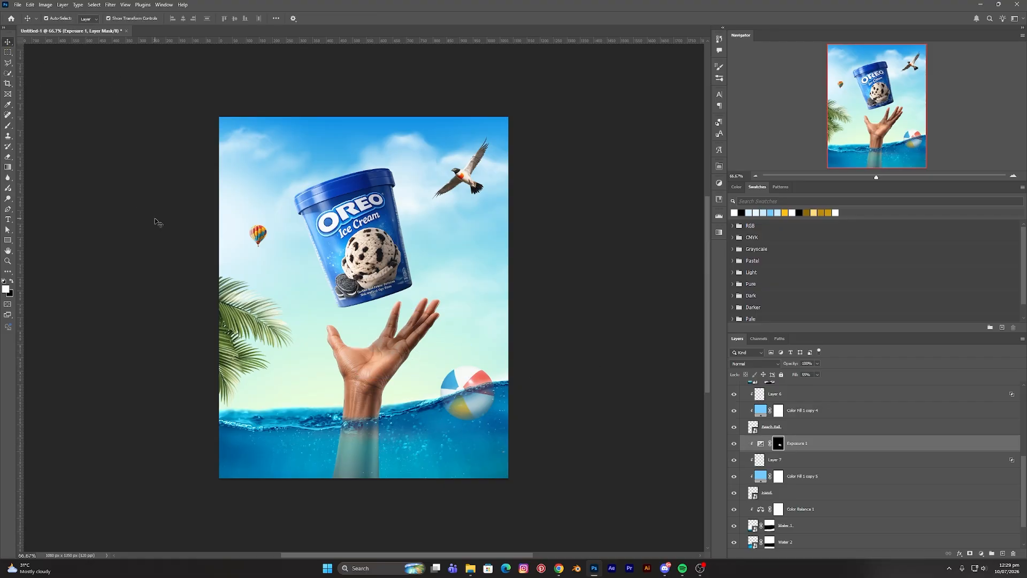
click(157, 222)
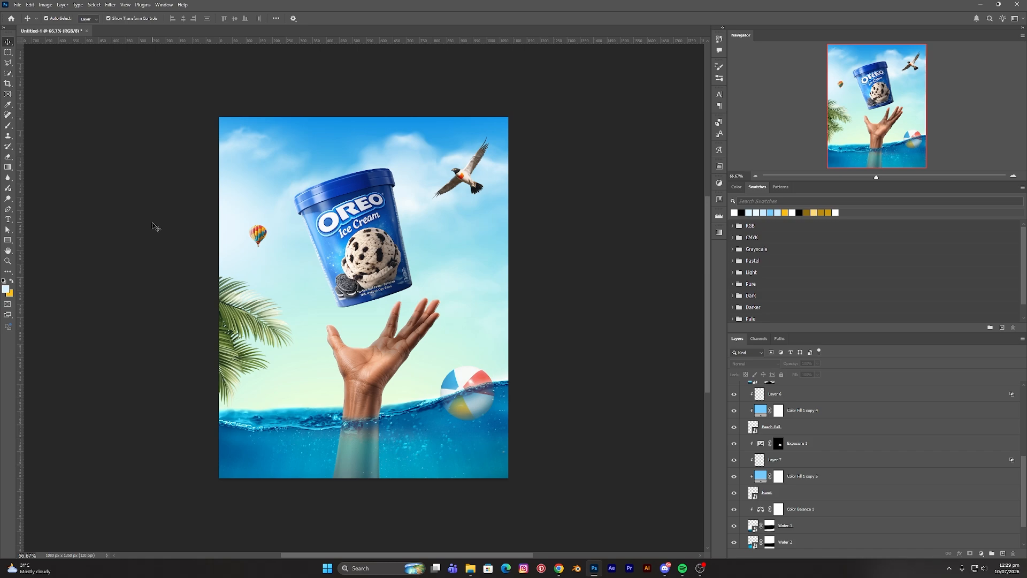
Feather the Exposure 1 layer mask with Select and Mask to soften the shadow edges on the hand
click(460, 372)
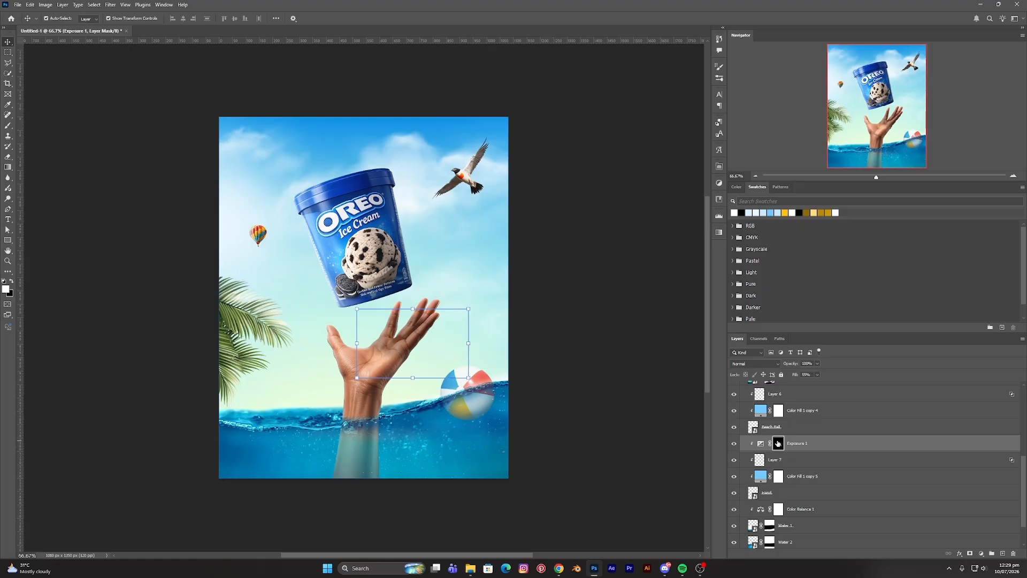
double_click(779, 444)
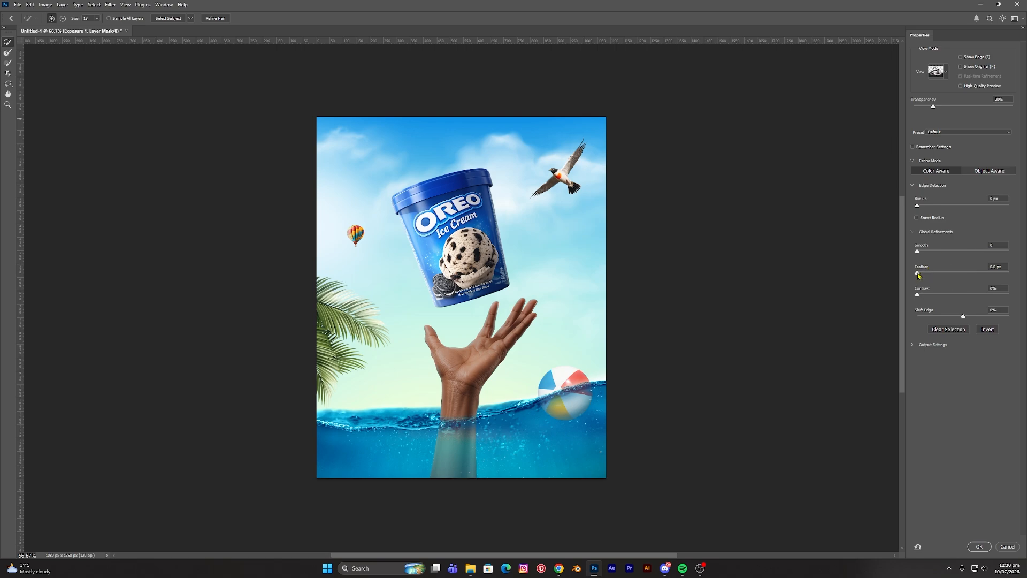
drag(919, 275, 951, 279)
click(976, 548)
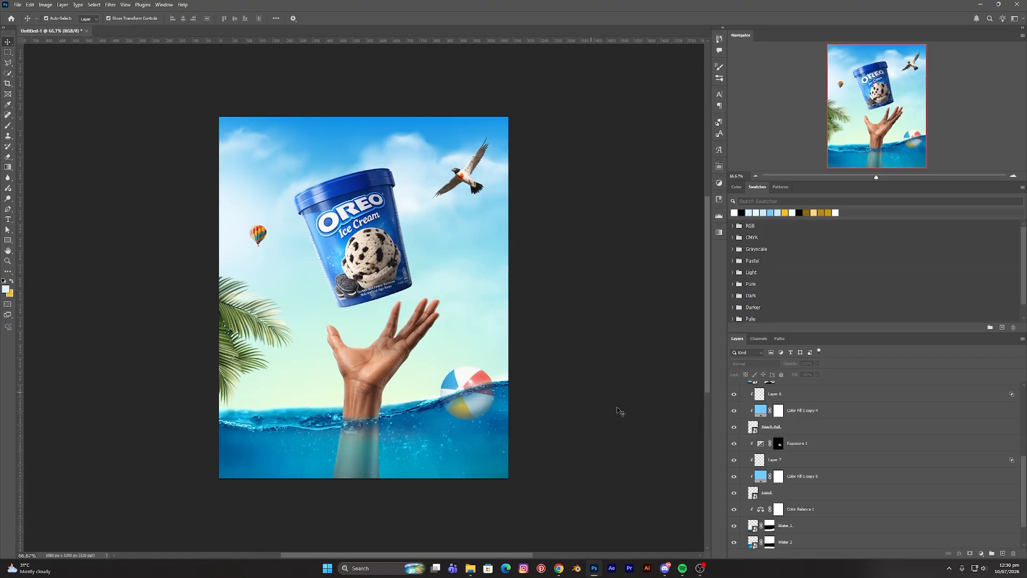
Check the feathered shadow on the hand by hiding and showing the Exposure 1 adjustment
click(742, 442)
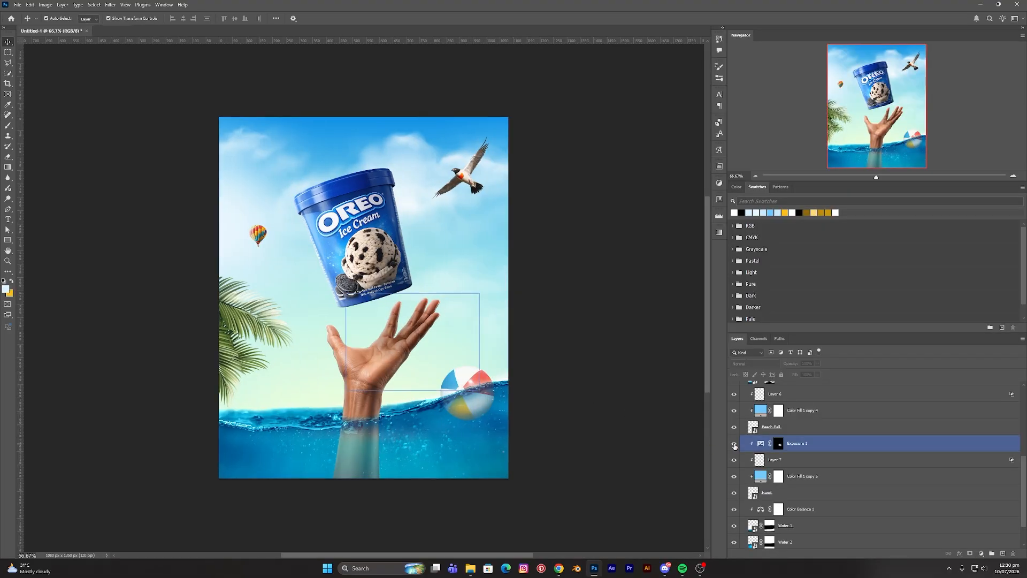
click(734, 445)
click(735, 446)
click(623, 422)
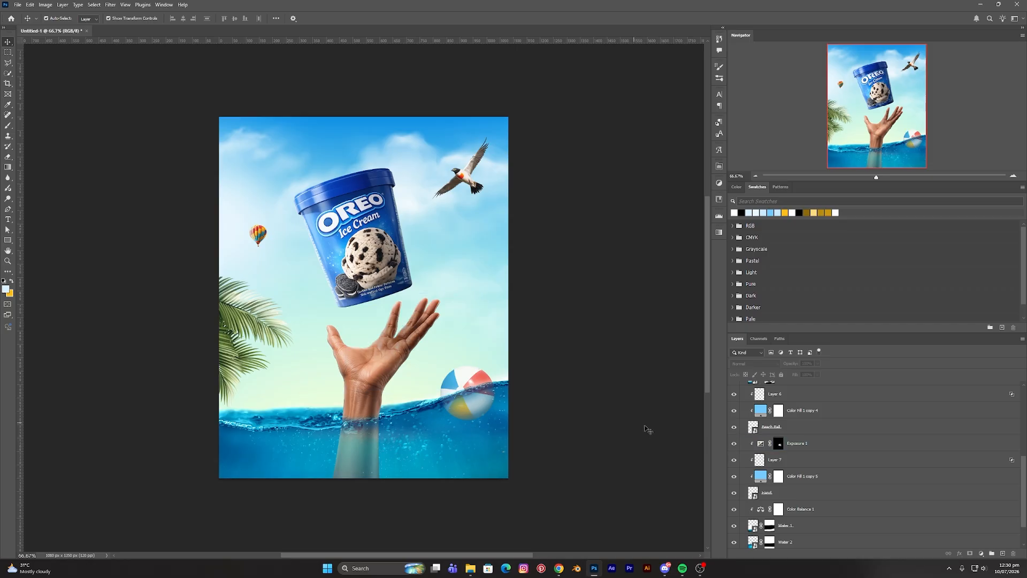
click(735, 445)
click(735, 445)
Collapse the Background and Leafs groups and lock the Background group
scroll(825, 431, up, 5)
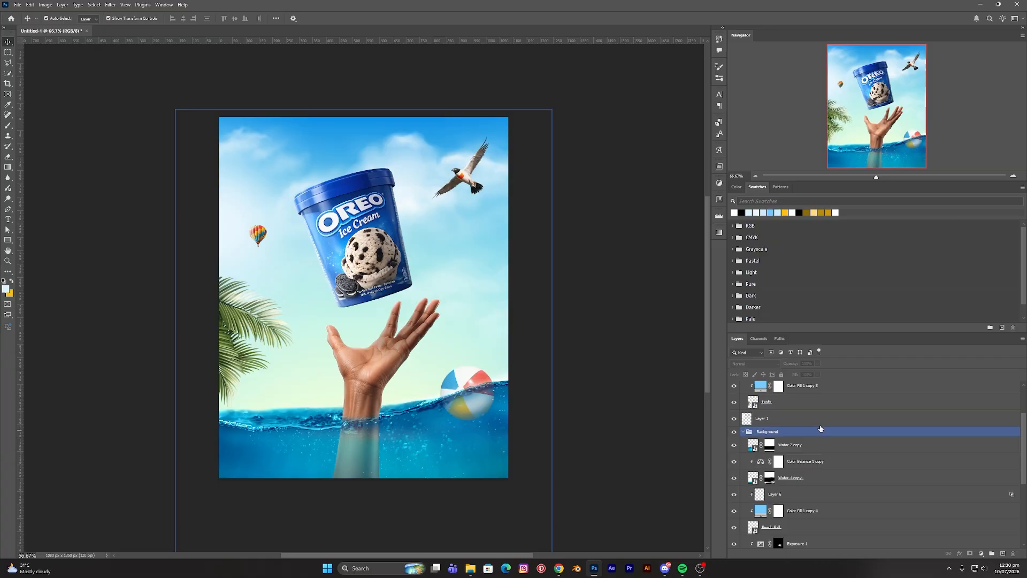
click(745, 435)
click(742, 431)
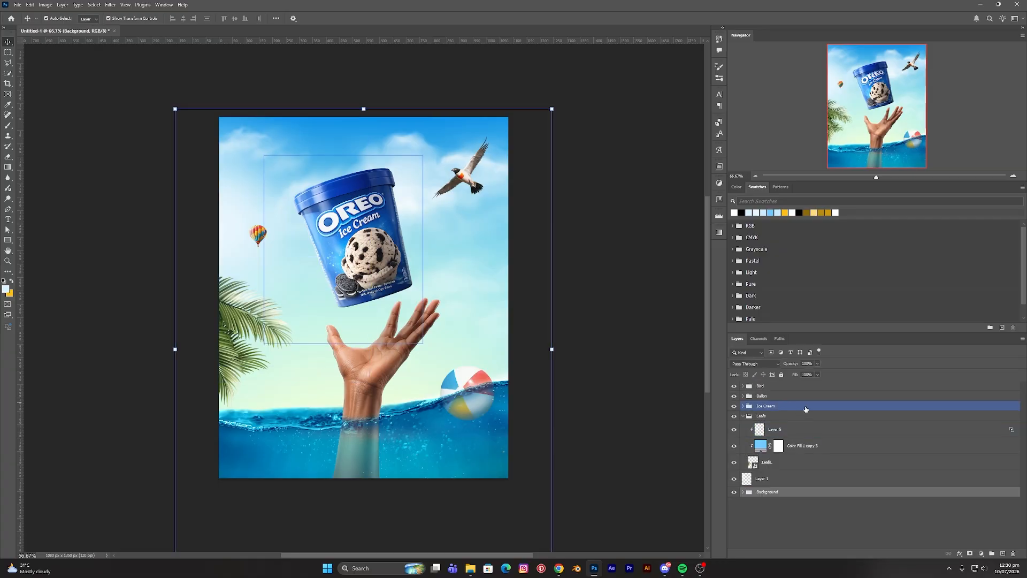
click(782, 375)
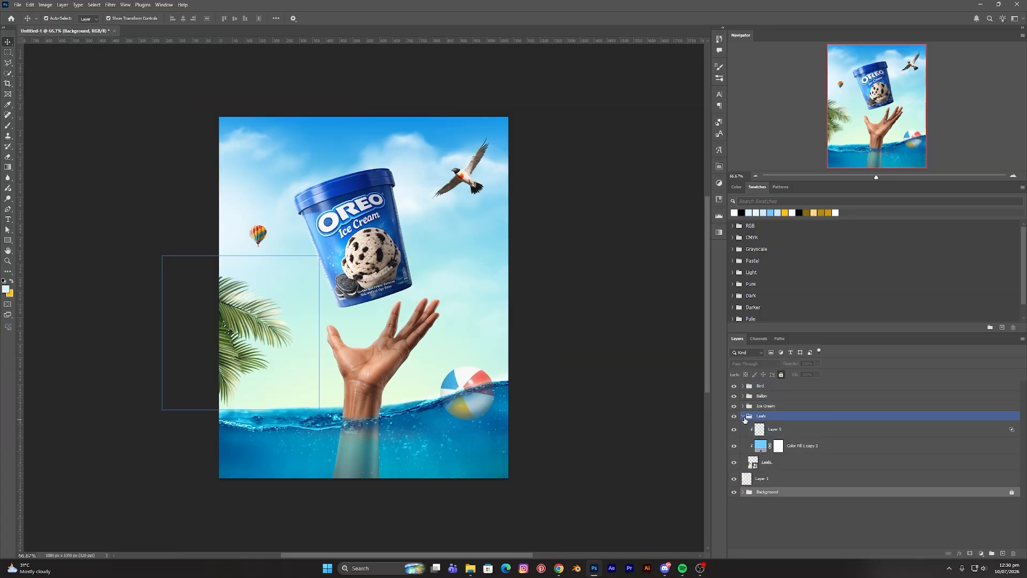
click(743, 417)
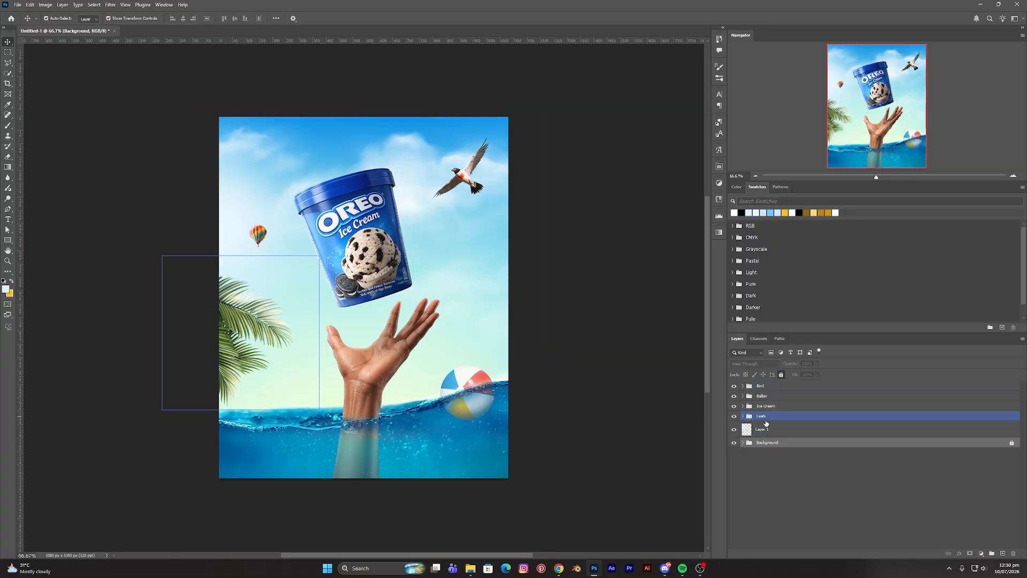
click(621, 403)
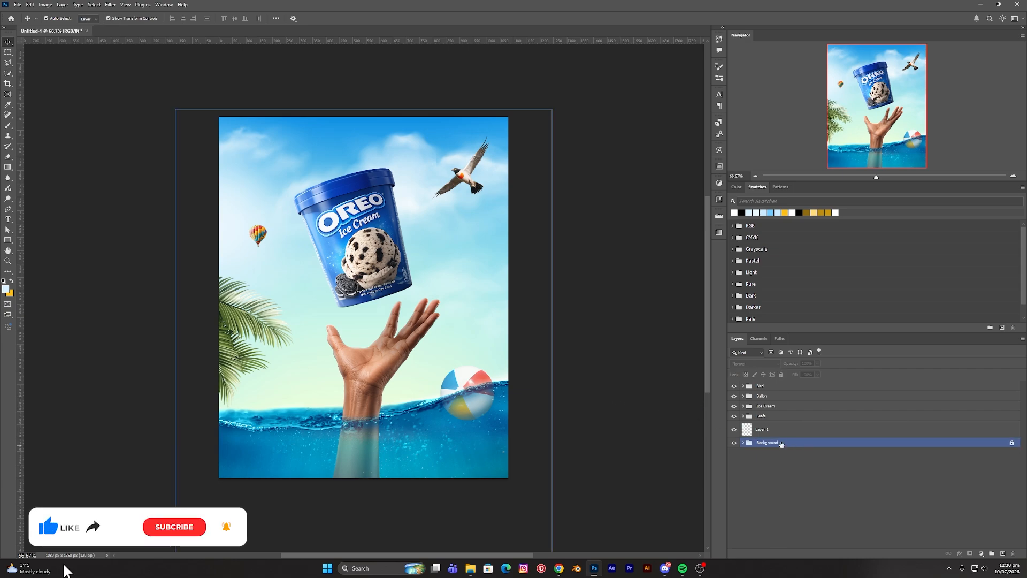
click(640, 420)
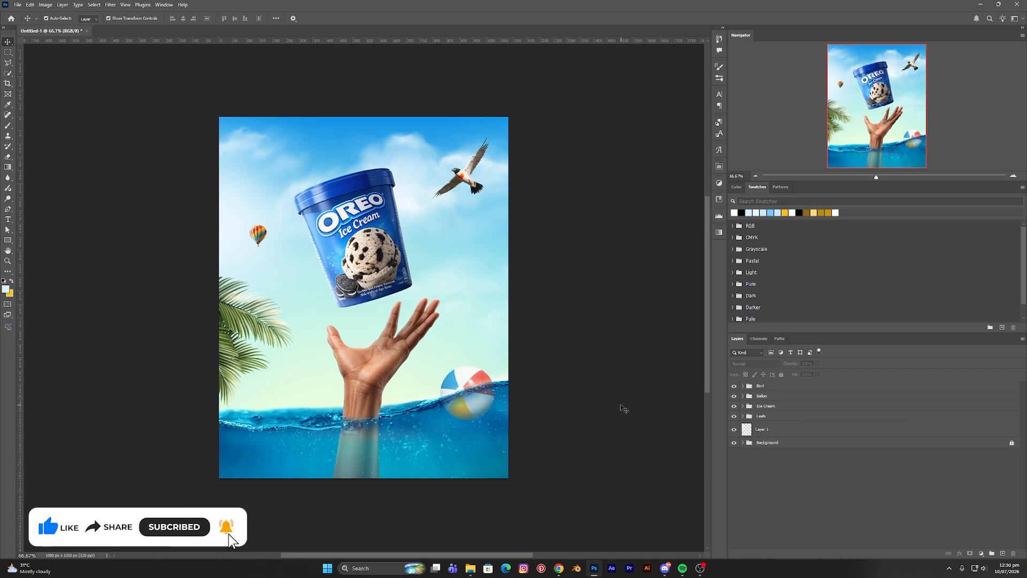
Place the Oreo Logo image from the Oreo Ice Cream Design folder and scale it down into the poster's upper-left sky
scroll(620, 410, up, 1)
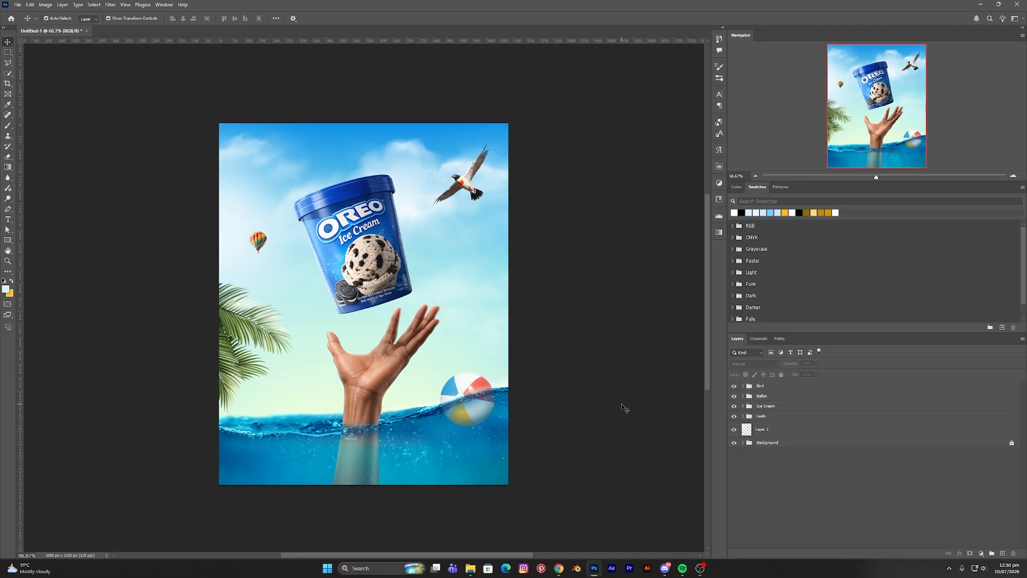
scroll(603, 402, up, 1)
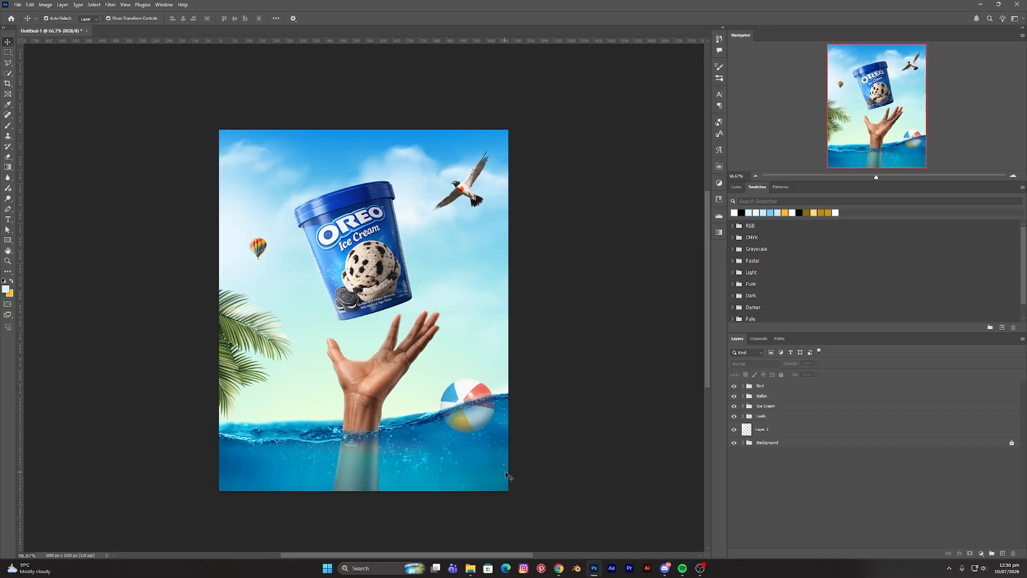
click(471, 568)
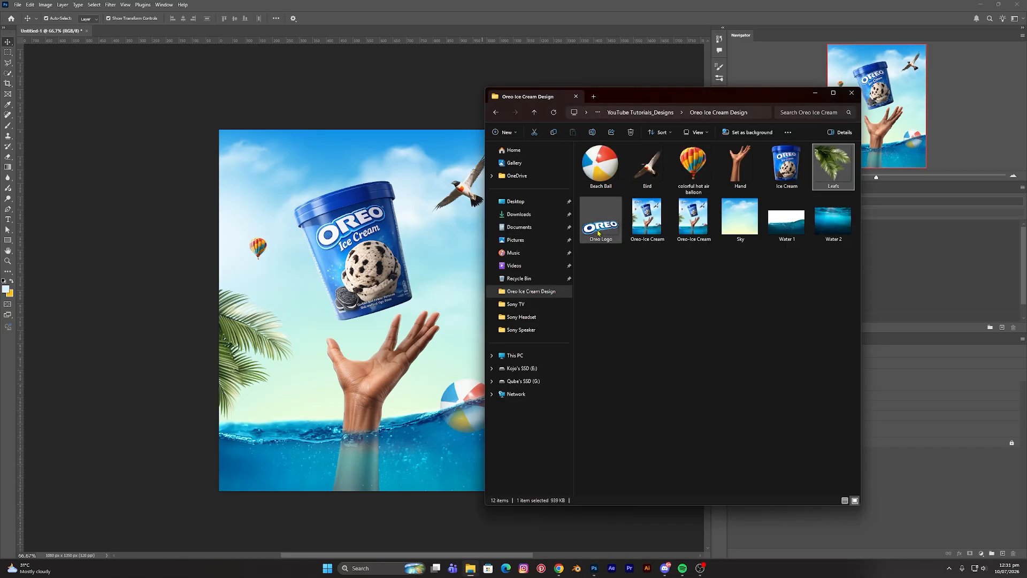
drag(599, 232, 300, 222)
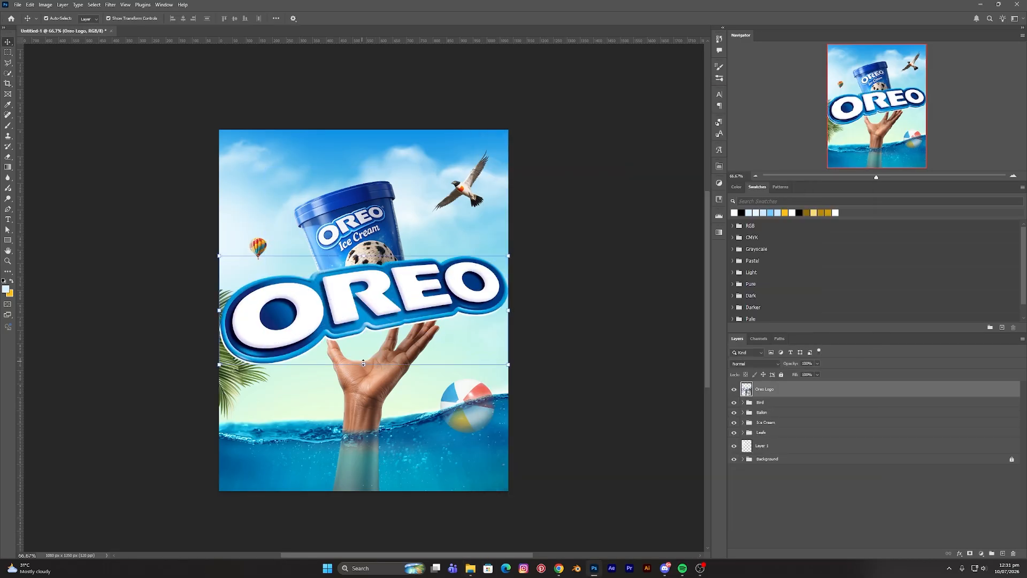
drag(363, 363, 278, 152)
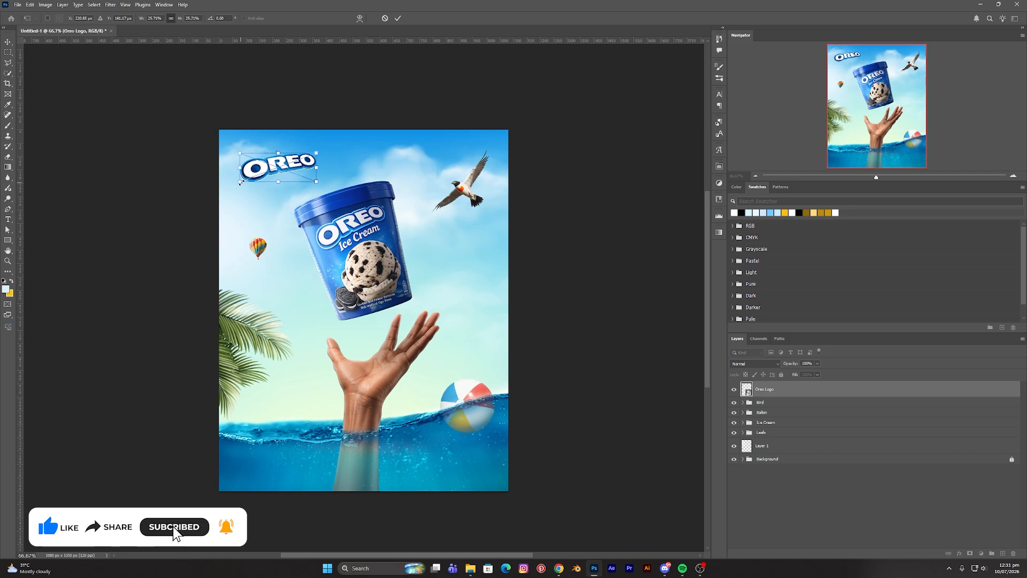
key(Return)
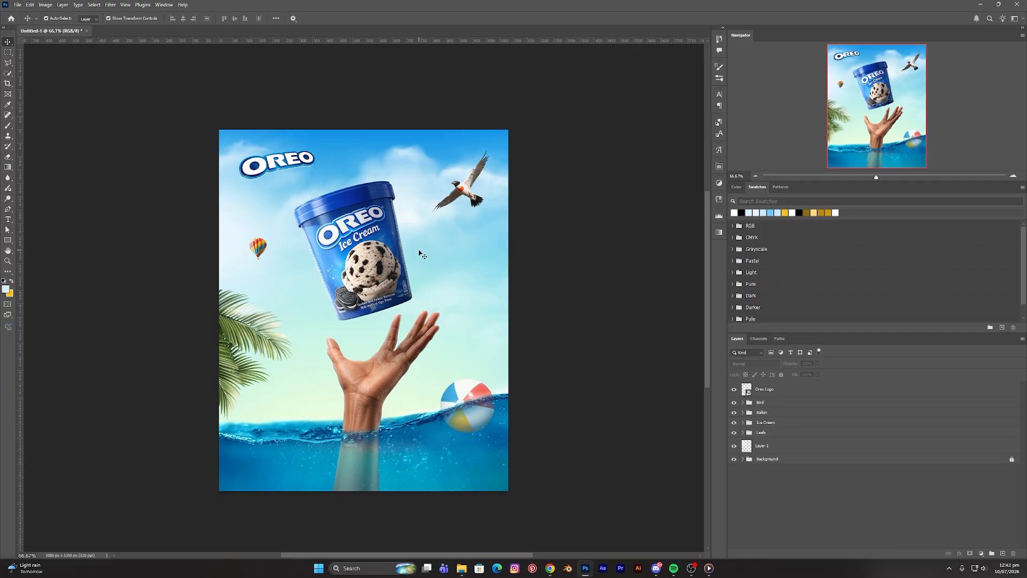
Stamp all visible layers into a new merged layer above the Oreo Logo layer
click(776, 390)
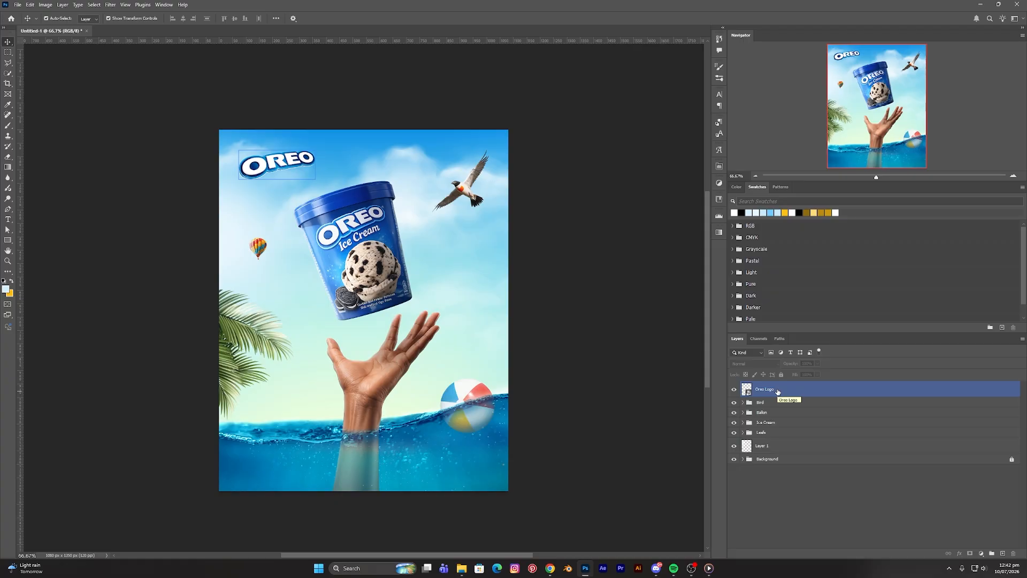
ctrl+click(778, 392)
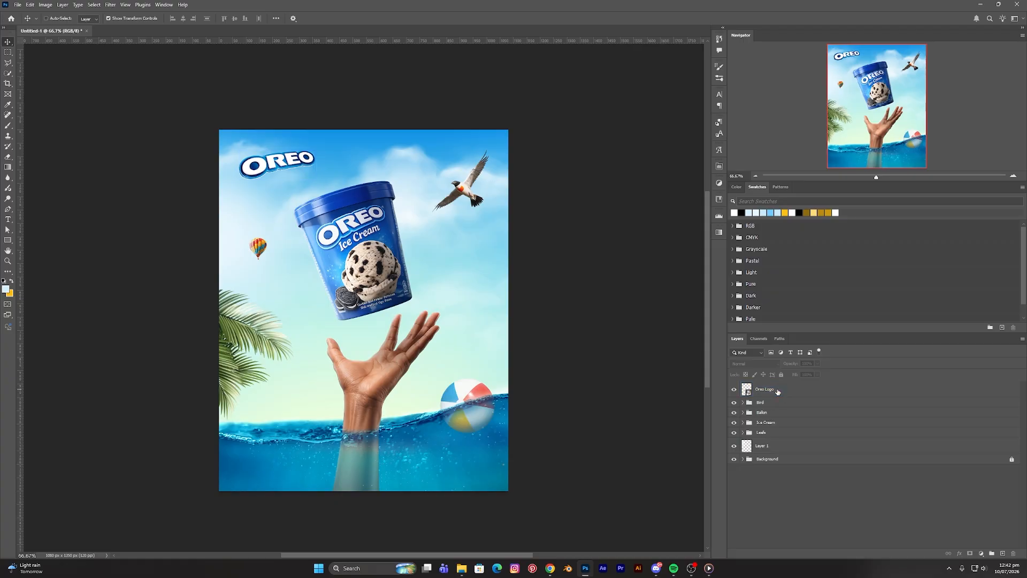
key(ctrl+alt+shift+e)
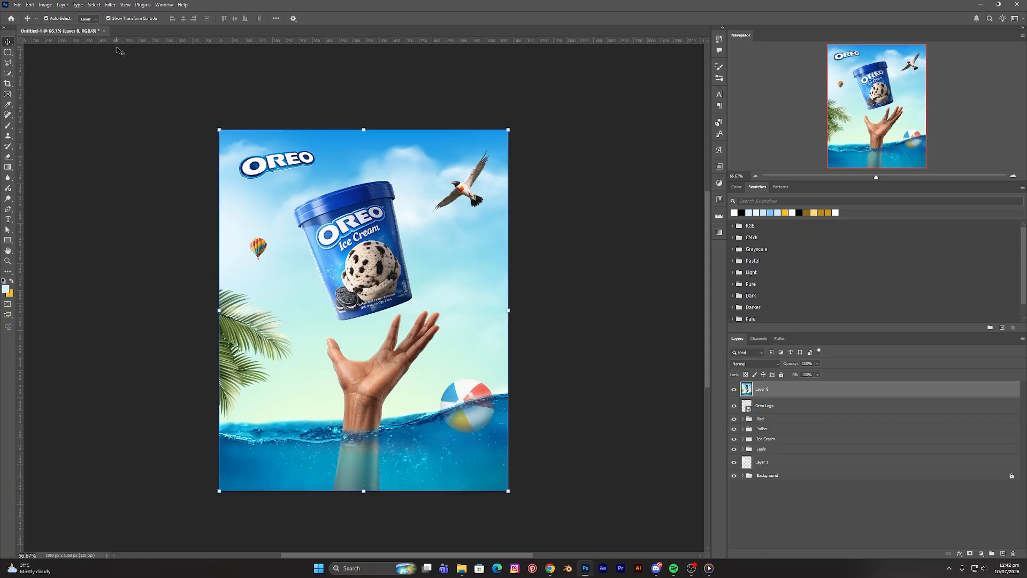
In the Camera Raw Filter, set exposure +0.05, contrast +10, highlights +5, shadows, whites and blacks -5, texture +12 and clarity +10
click(110, 6)
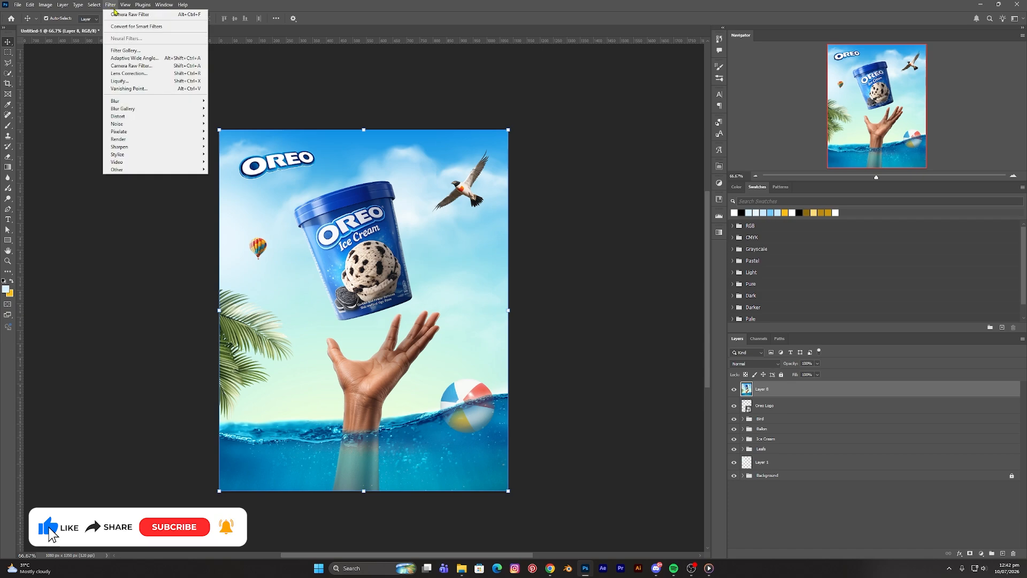
click(145, 68)
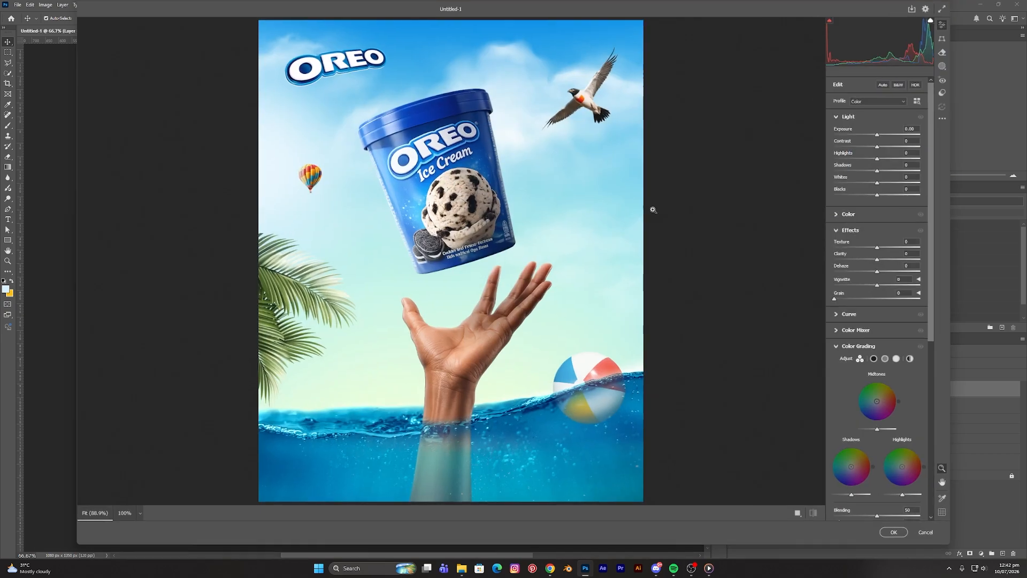
scroll(644, 222, down, 1)
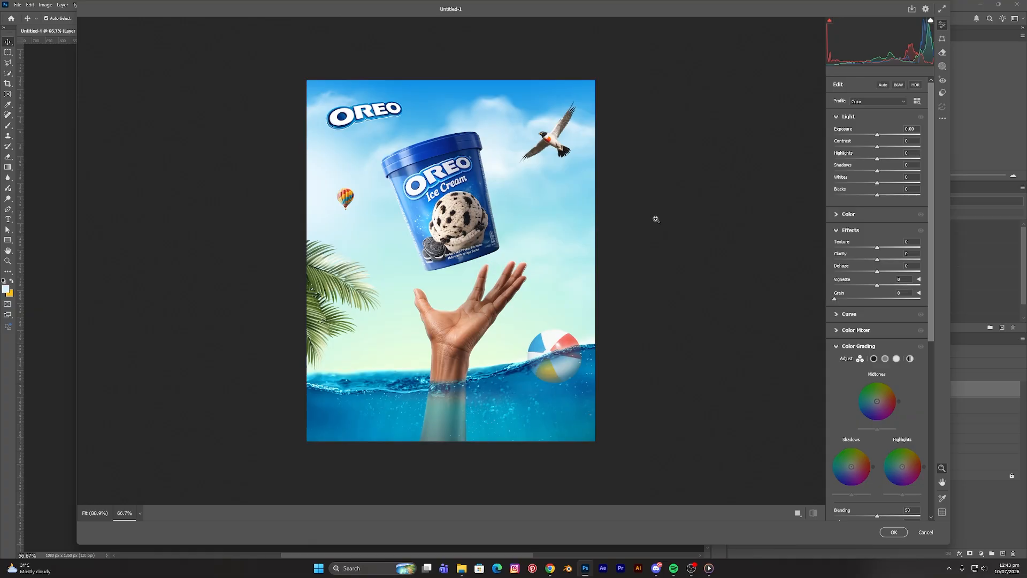
click(878, 136)
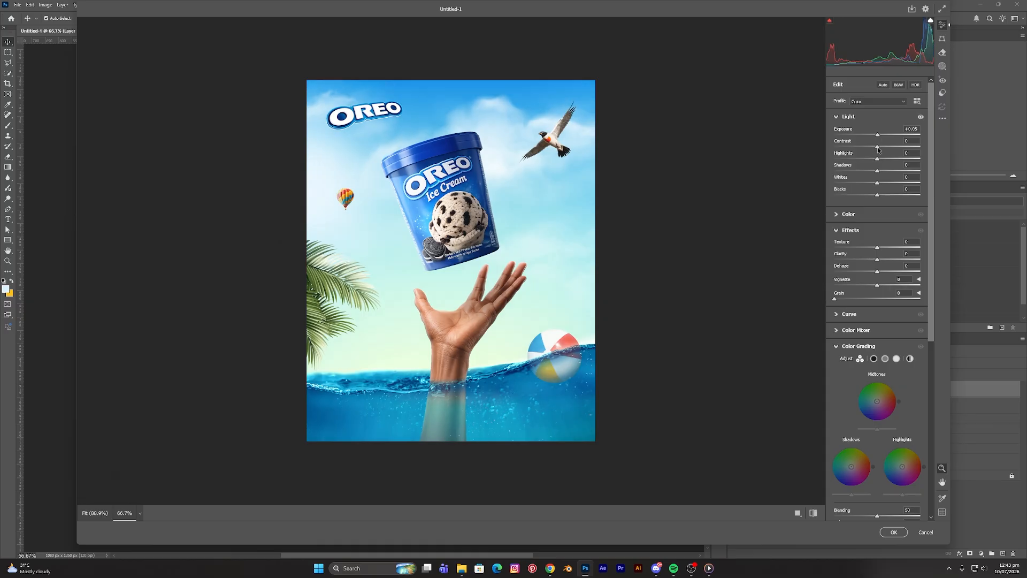
drag(878, 149, 882, 150)
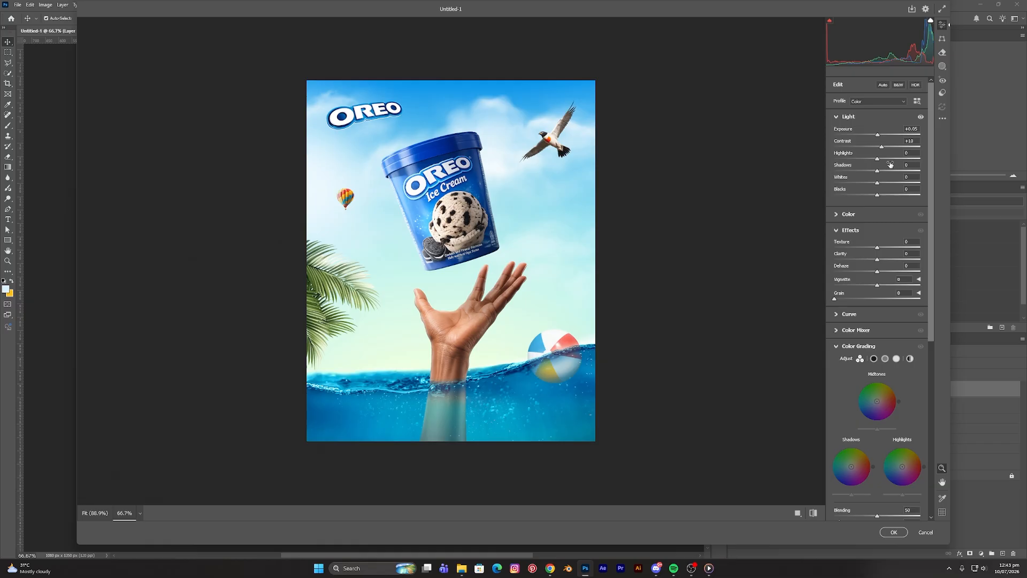
drag(877, 160, 878, 185)
drag(878, 195, 876, 195)
drag(877, 249, 881, 264)
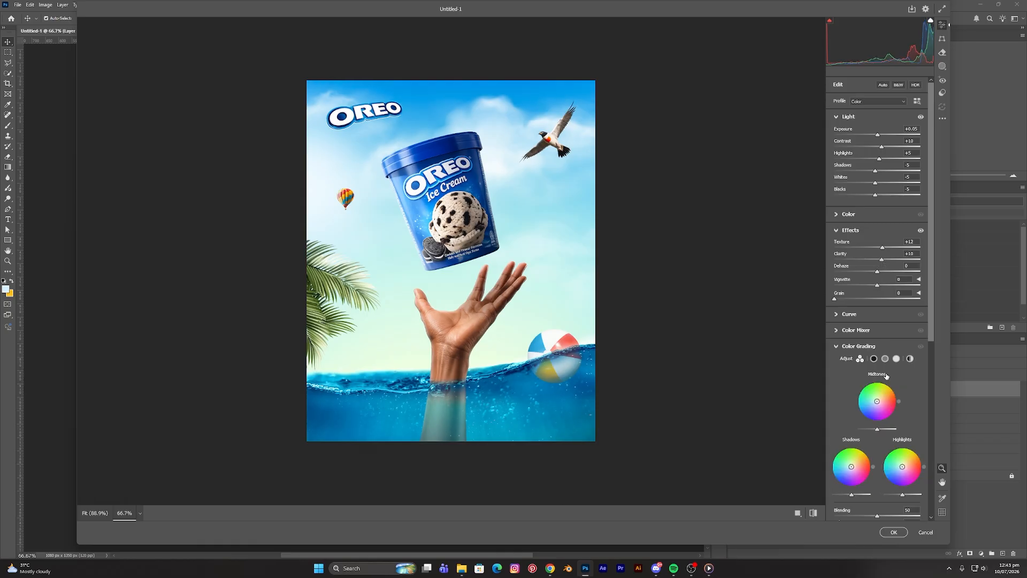
Colour grade the shadows slightly towards blue and the midtones towards orange with hue 28 and saturation 34
scroll(901, 364, down, 2)
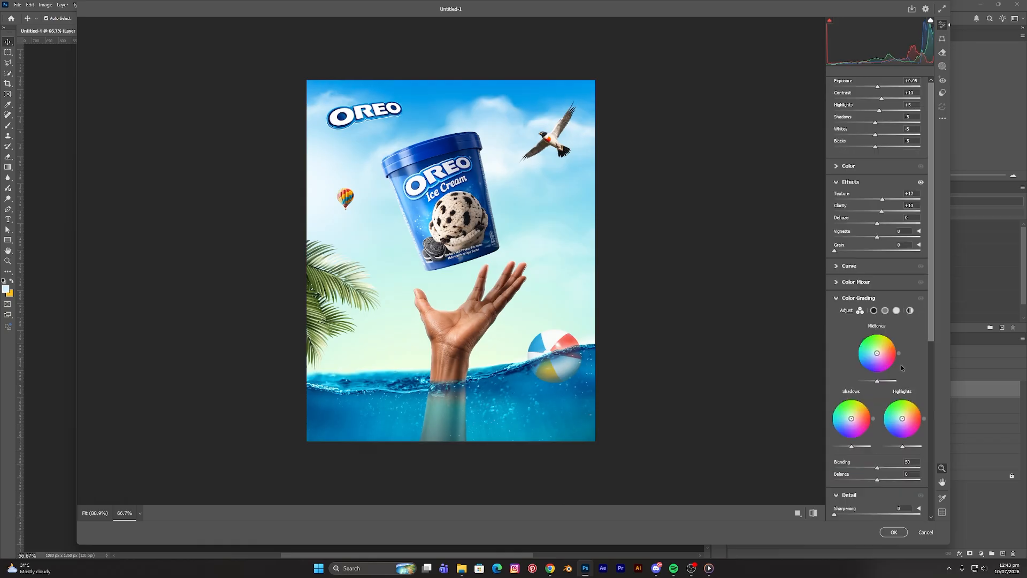
click(874, 313)
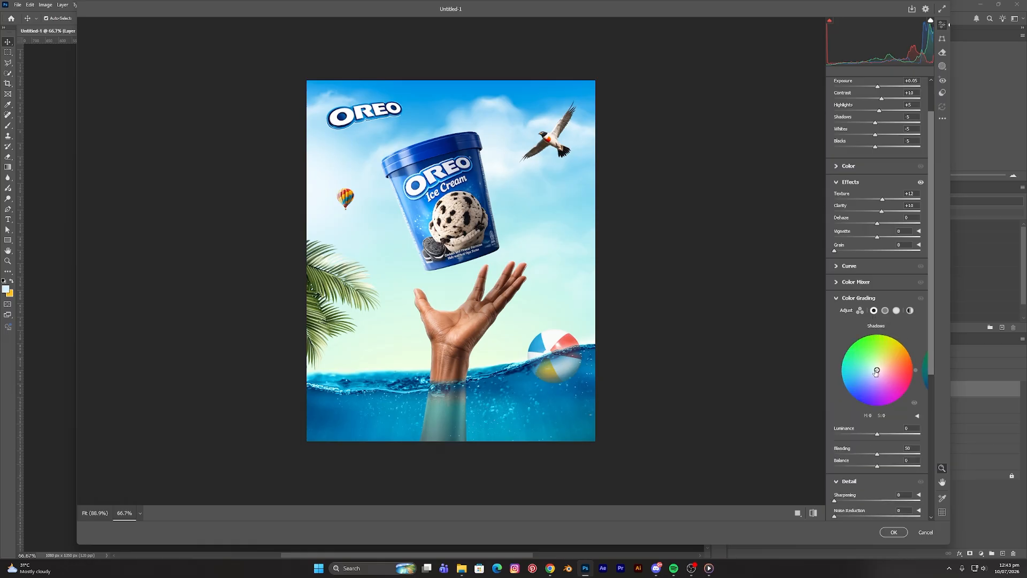
drag(877, 370, 870, 377)
click(886, 310)
drag(878, 370, 888, 365)
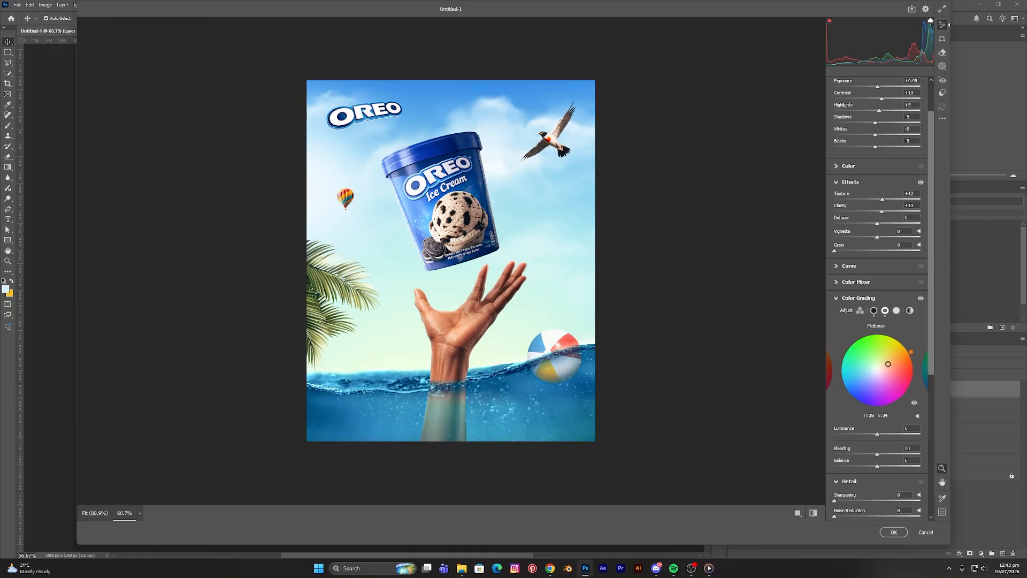
Colour grade the highlights with hue 222, saturation 31 and luminance +5, and set the grading's blending to 60
click(897, 311)
drag(877, 369, 871, 374)
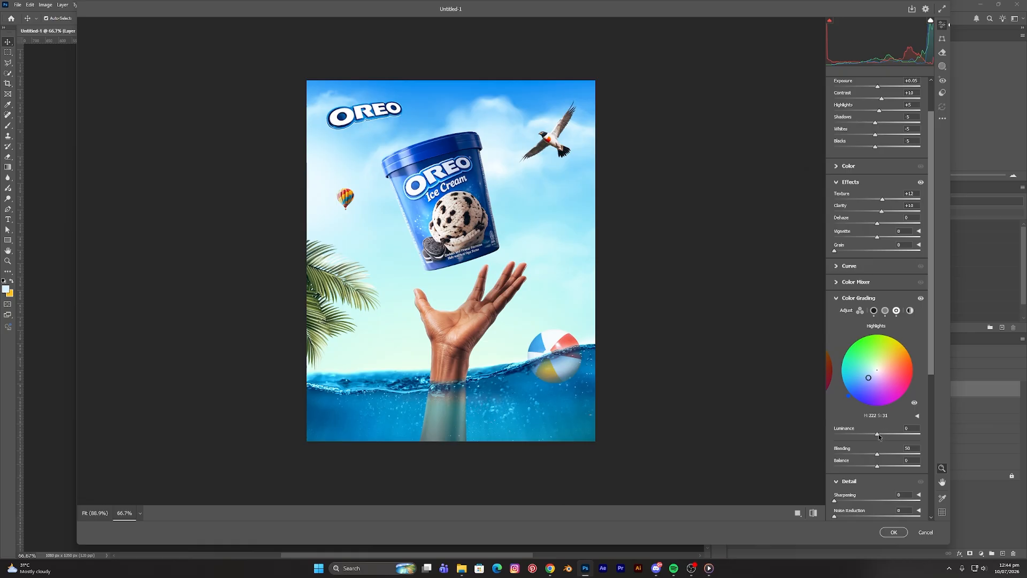
drag(879, 437, 881, 437)
drag(878, 455, 886, 456)
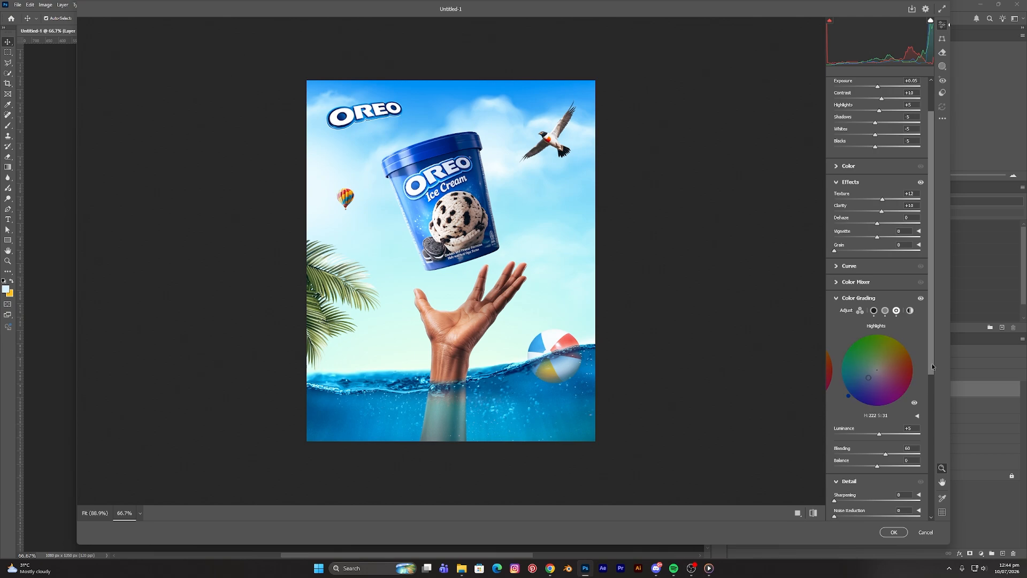
Set the detail sharpening to 10 in the Camera Raw Filter
scroll(931, 383, down, 2)
drag(932, 383, 930, 426)
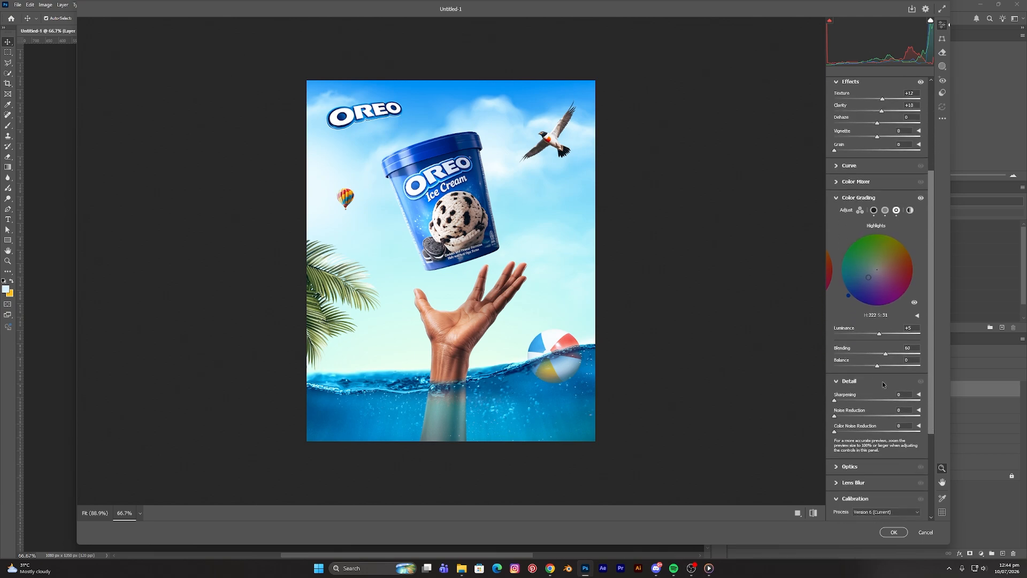
drag(836, 402, 841, 402)
Calibrate the red, green and blue primaries to saturation +5 each and apply the Camera Raw Filter
drag(933, 409, 926, 475)
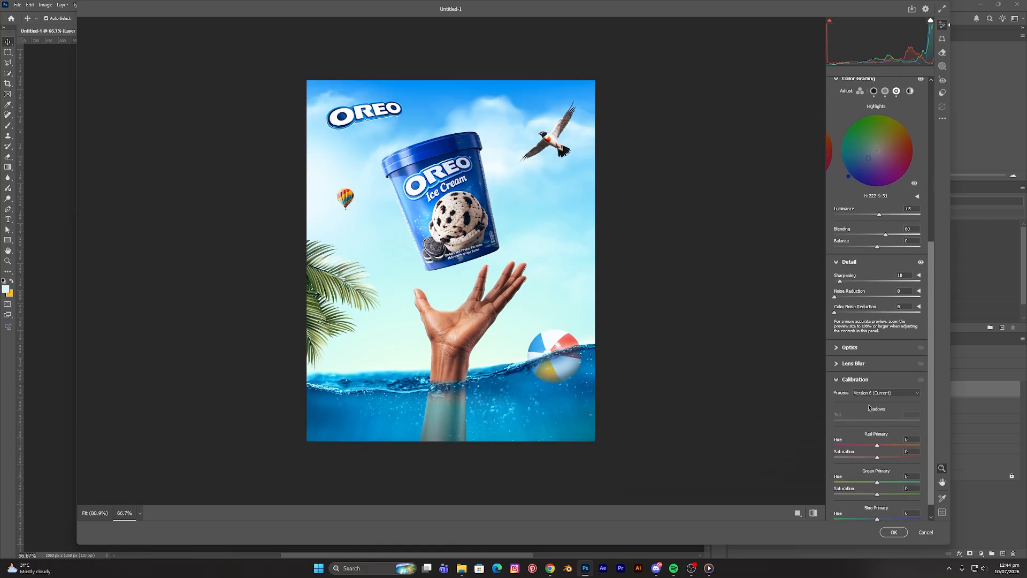
scroll(935, 460, down, 1)
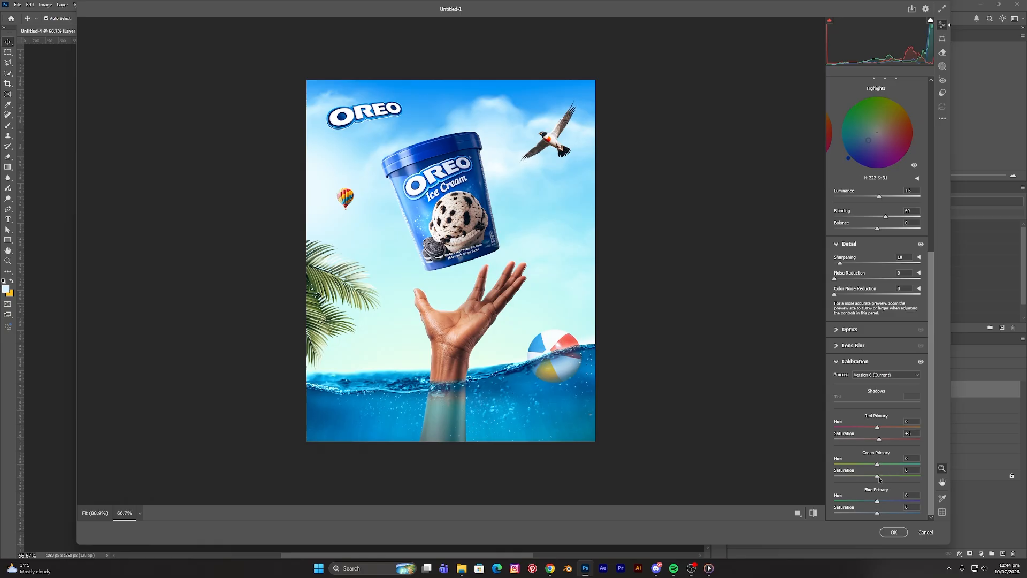
drag(879, 477, 879, 477)
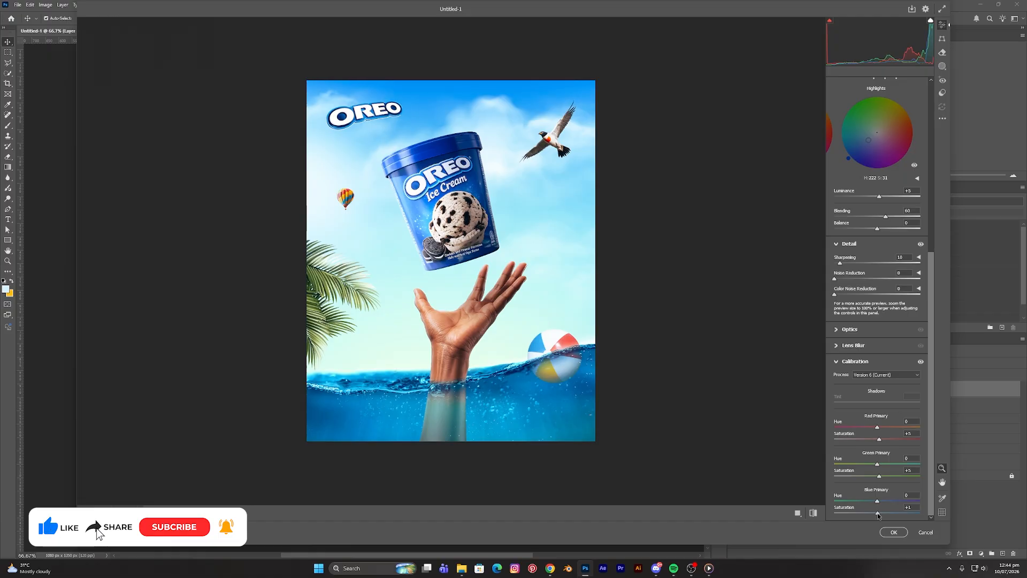
drag(878, 514, 880, 514)
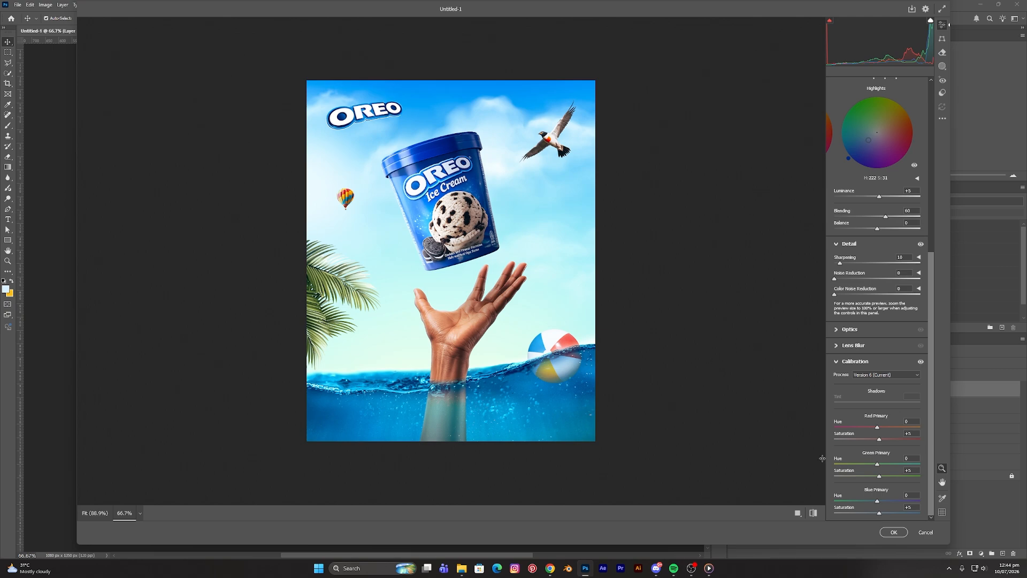
key(ctrl+0)
key(ctrl+minus)
scroll(678, 360, down, 2)
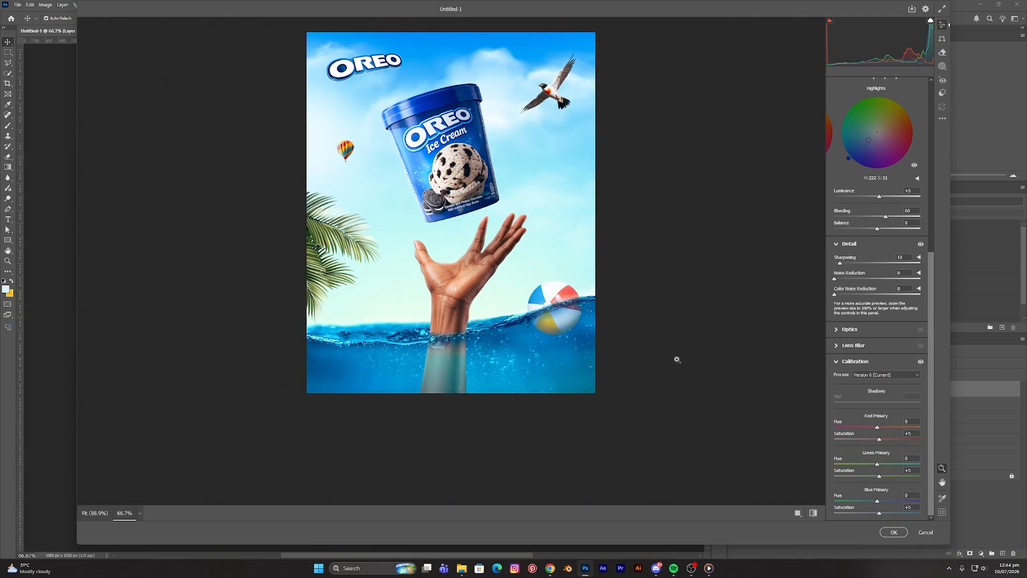
scroll(678, 360, up, 1)
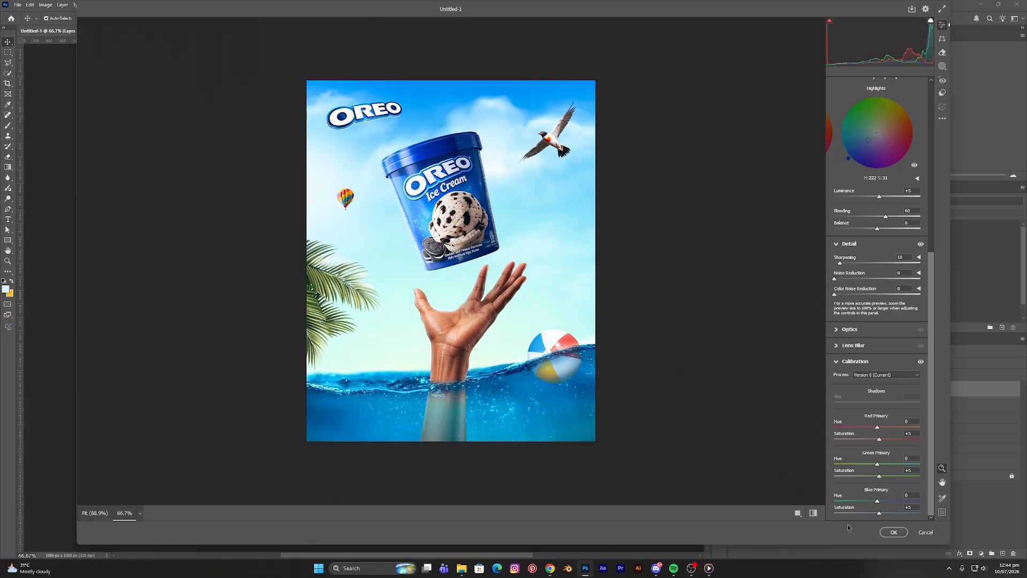
click(894, 532)
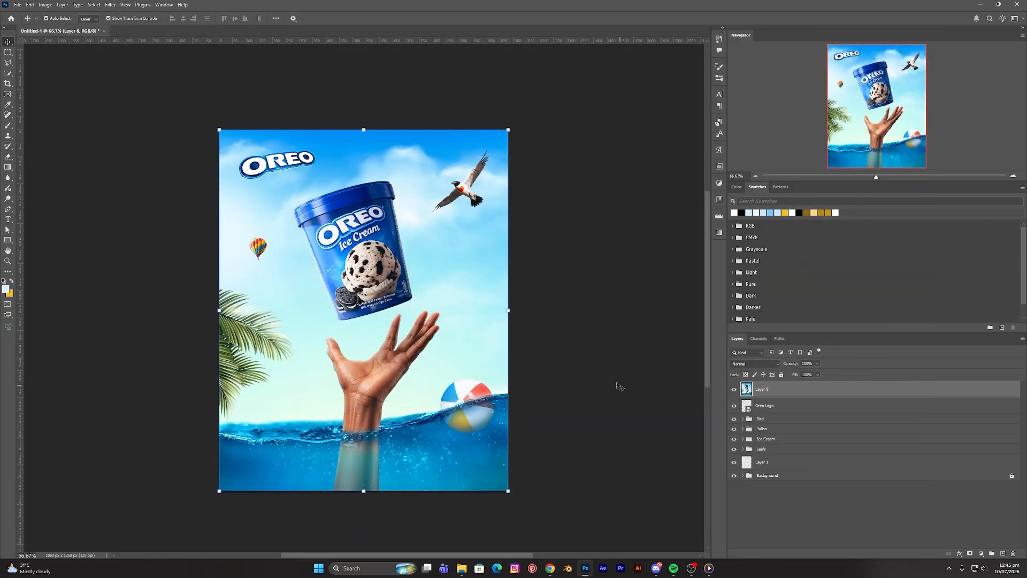
Hide and show the graded merged layer to compare the advertisement before and after grading, leaving the layer visible
click(749, 401)
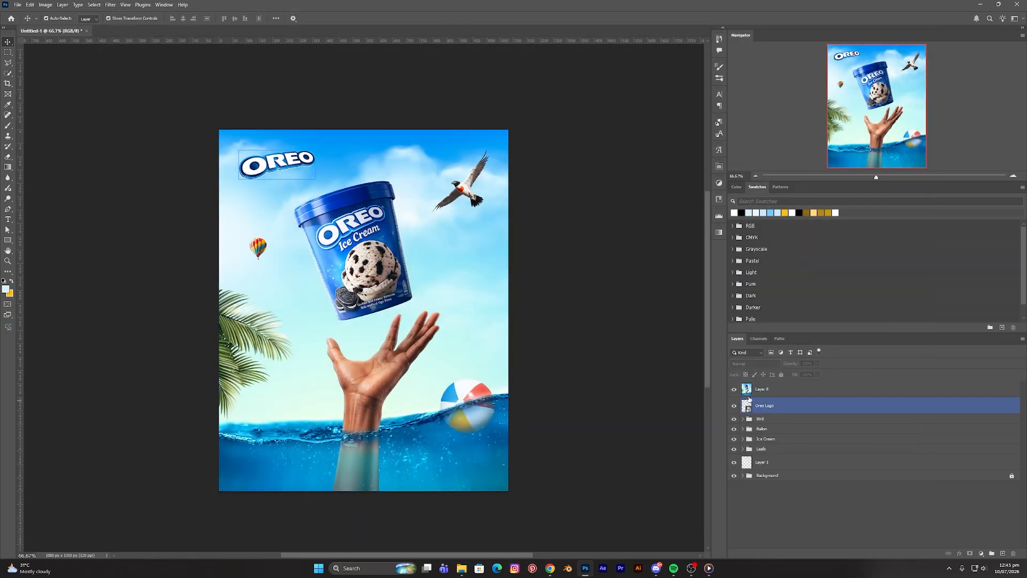
click(745, 391)
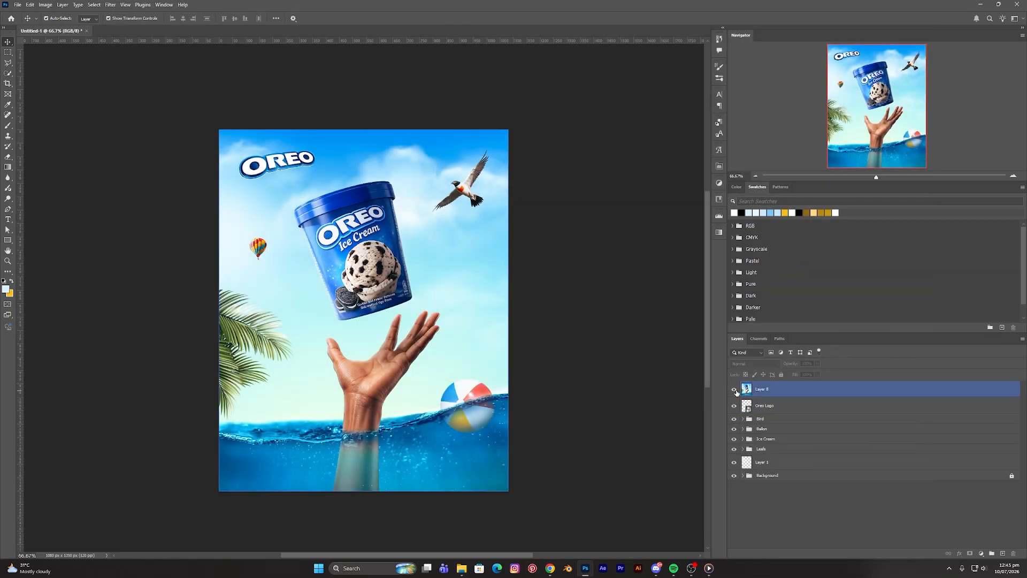
click(734, 390)
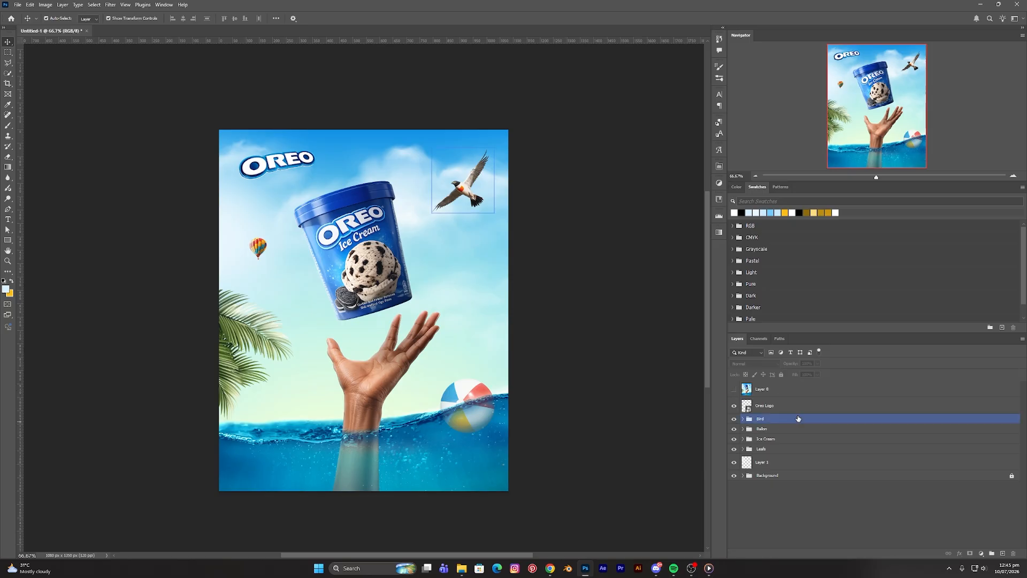
click(733, 390)
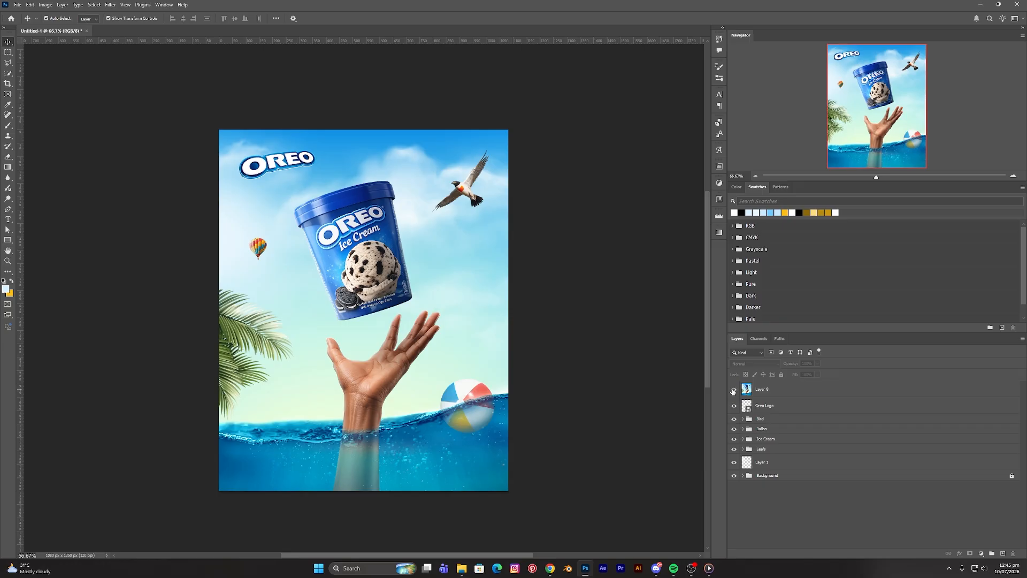
click(734, 390)
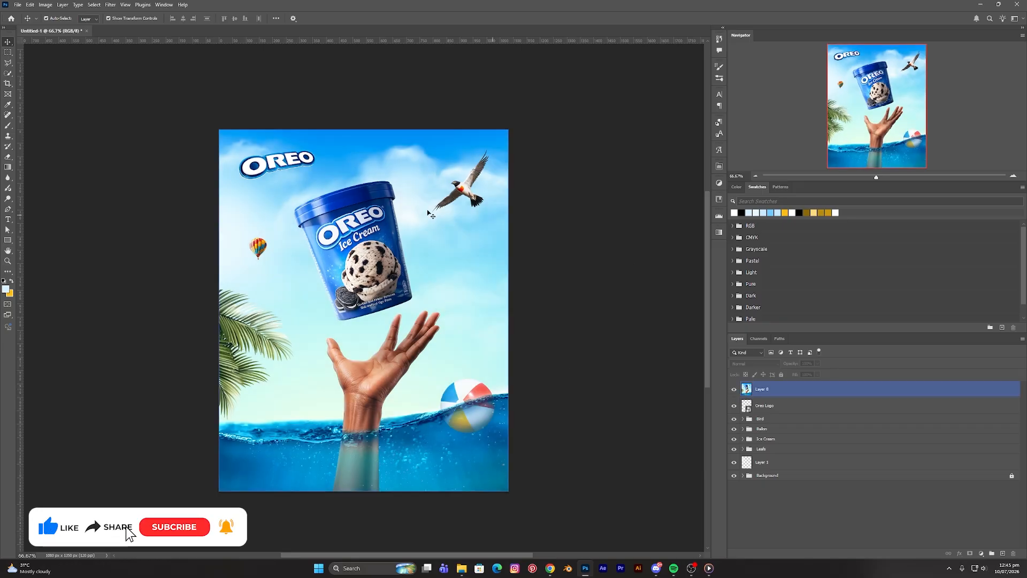
click(637, 354)
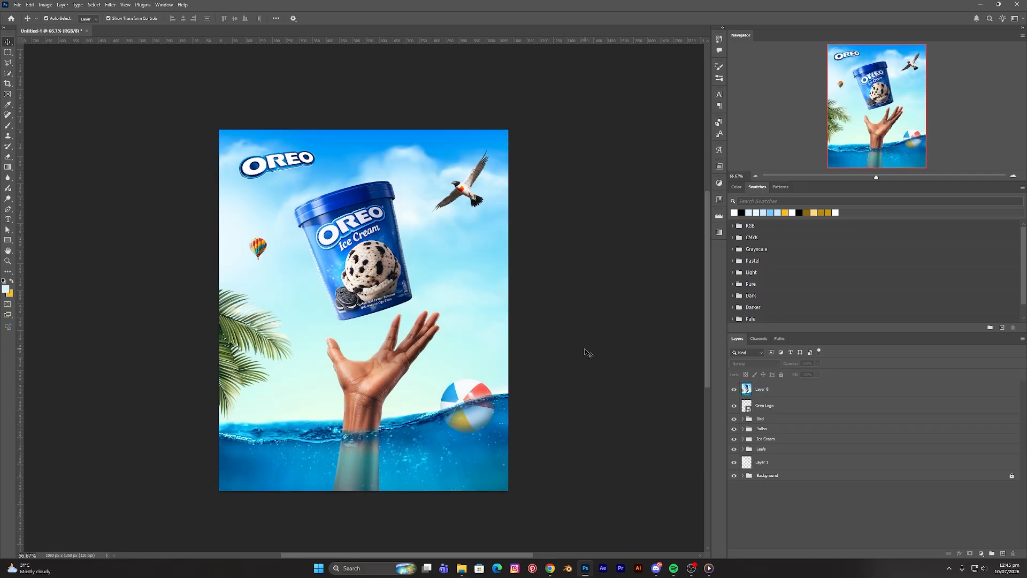